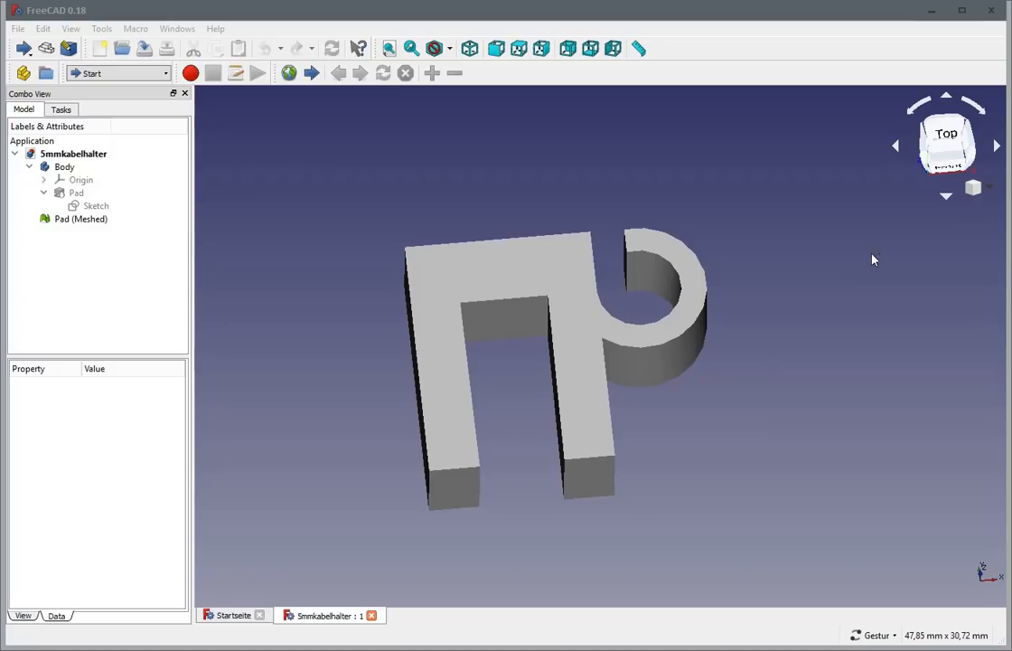
Step: Inspect the finished 5mmkabelhalter part from several angles and close its document
{"action": "mouse_move", "coordinate": [695, 235]}
{"action": "left_mouse_down"}
{"action": "mouse_move", "coordinate": [678, 249]}
{"action": "mouse_move", "coordinate": [698, 271]}
{"action": "mouse_move", "coordinate": [698, 226]}
{"action": "left_mouse_up"}
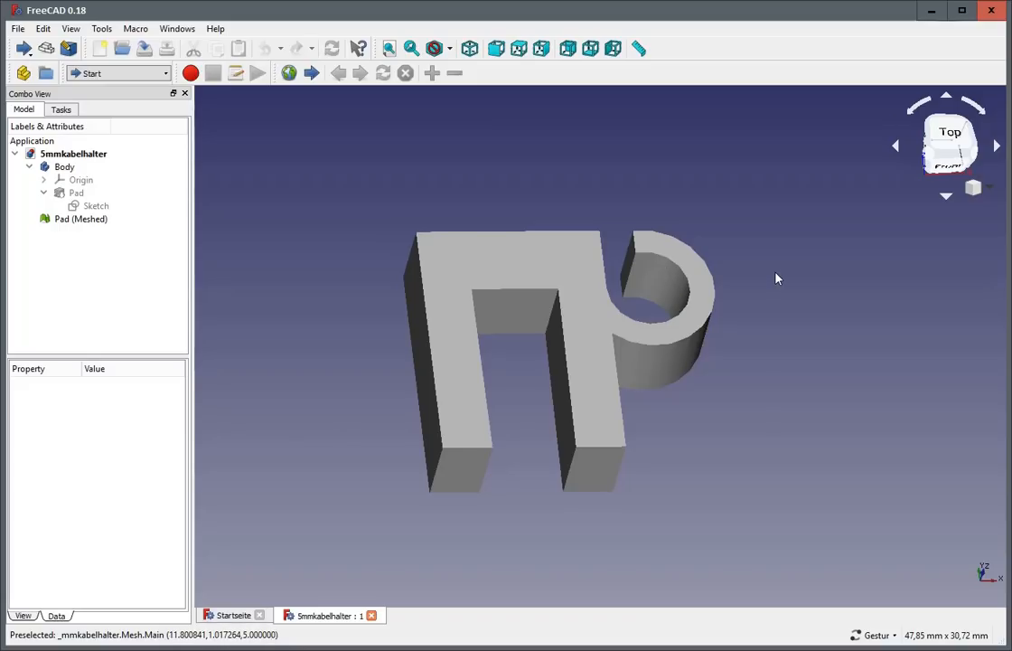
{"action": "left_click_drag", "start_coordinate": [777, 222], "coordinate": [752, 236]}
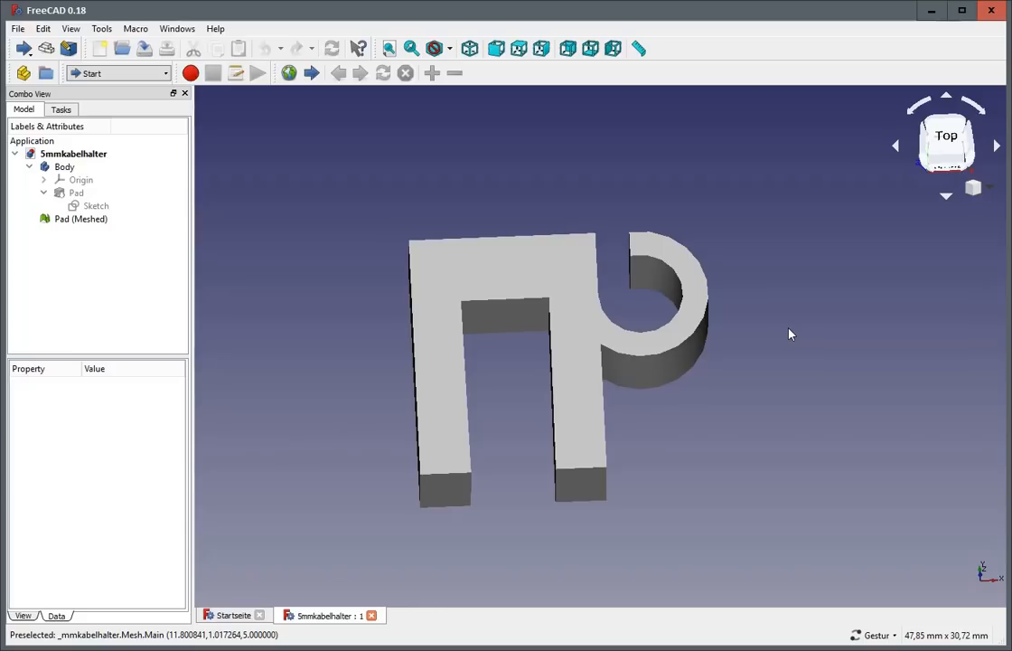
{"action": "left_click", "coordinate": [371, 616]}
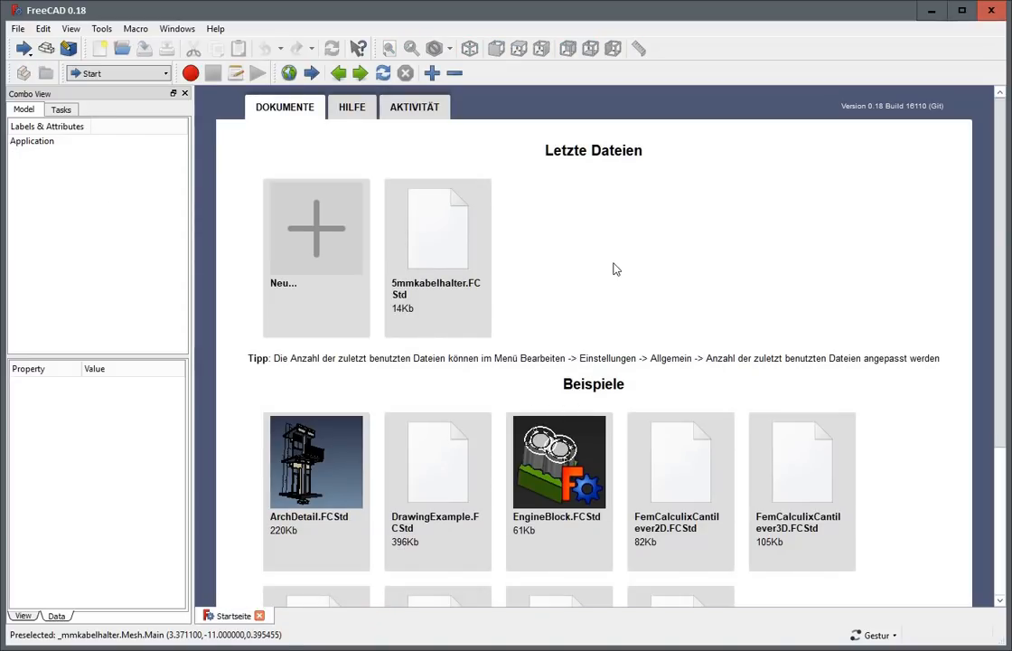
Step: Check the installed program's version and build information, and close the information dialog
{"action": "left_click", "coordinate": [215, 28]}
{"action": "left_click", "coordinate": [256, 168]}
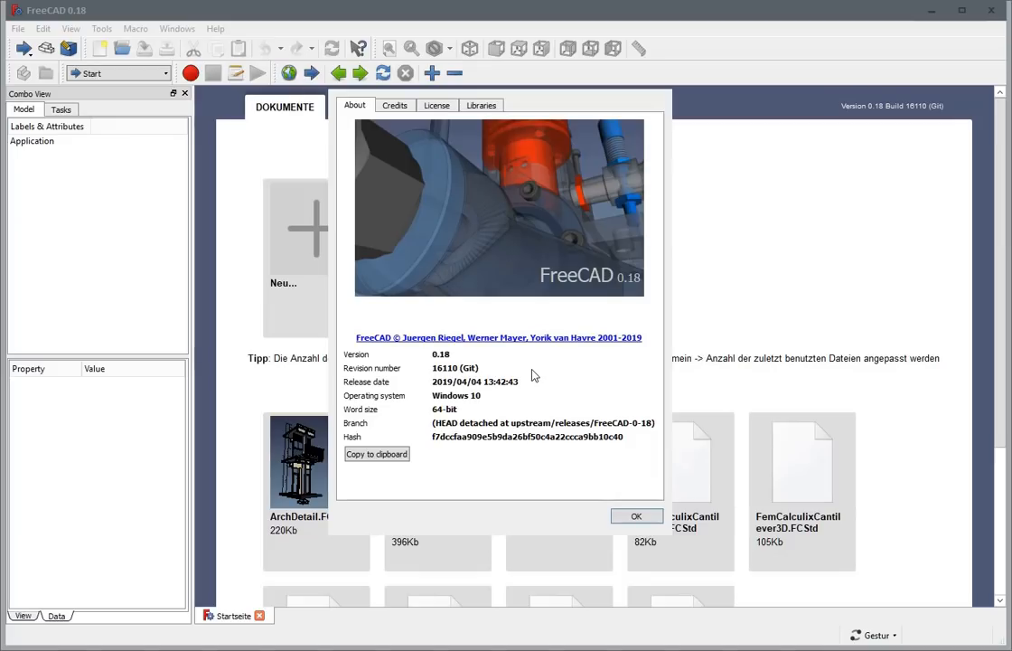
{"action": "left_click", "coordinate": [636, 517]}
{"action": "left_click", "coordinate": [636, 517]}
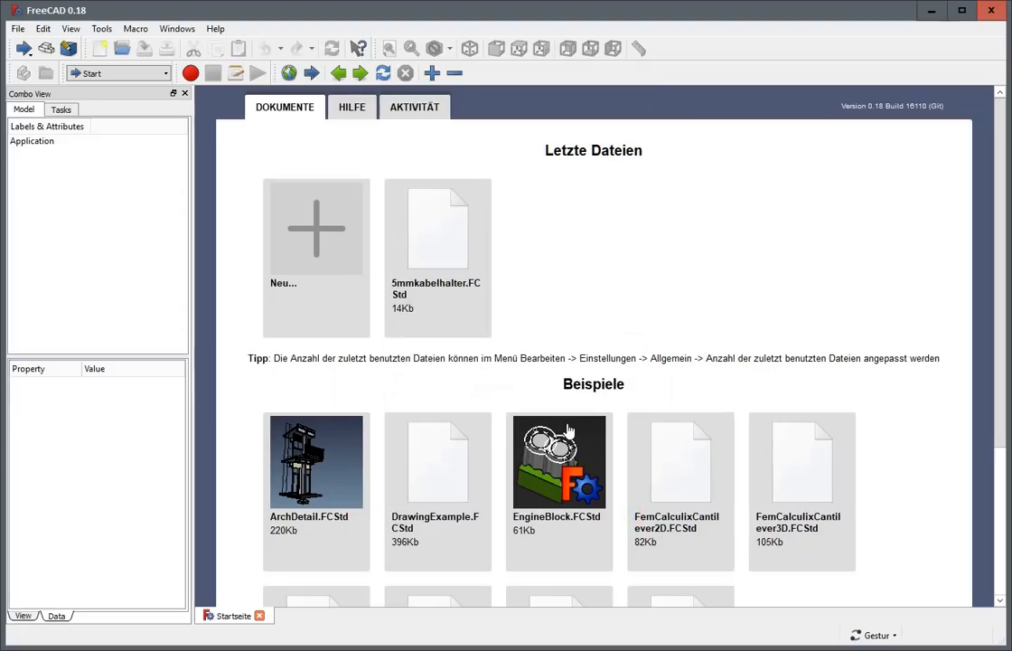
{"action": "left_click", "coordinate": [878, 637]}
{"action": "left_click", "coordinate": [877, 636]}
{"action": "left_click", "coordinate": [877, 636]}
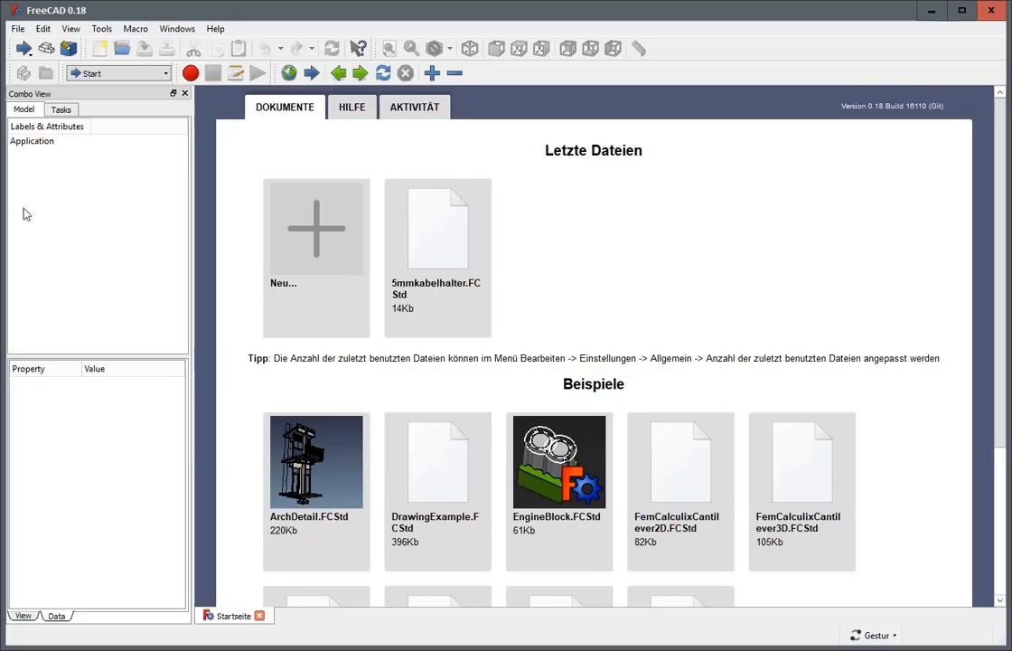
Step: Switch from the Start workbench to the Part Design workbench
{"action": "left_click", "coordinate": [88, 73]}
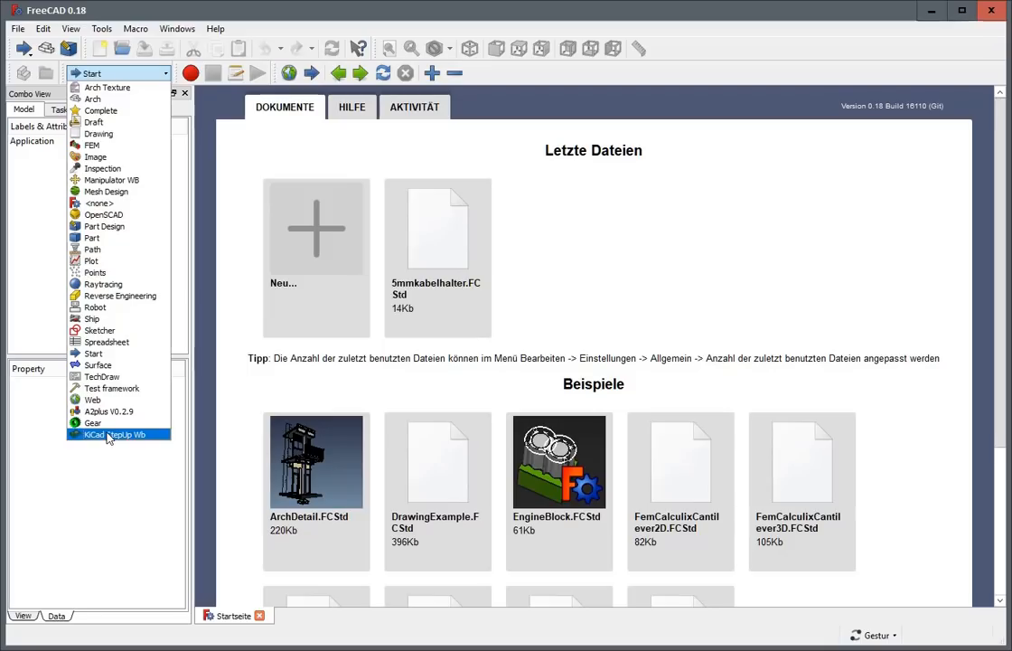
{"action": "left_click", "coordinate": [105, 227]}
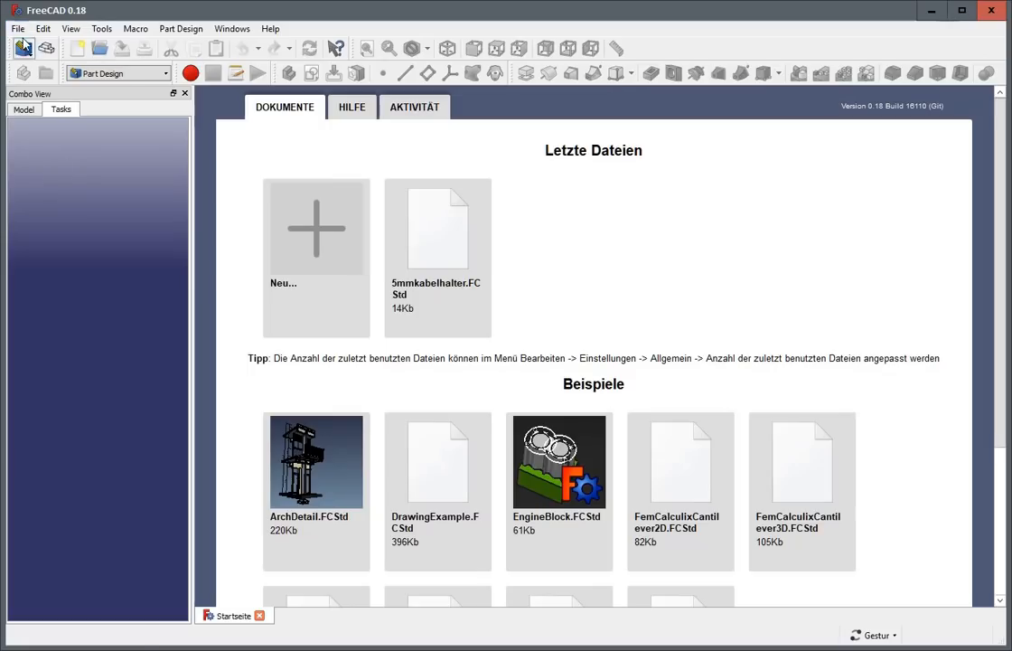
{"action": "left_click", "coordinate": [103, 74]}
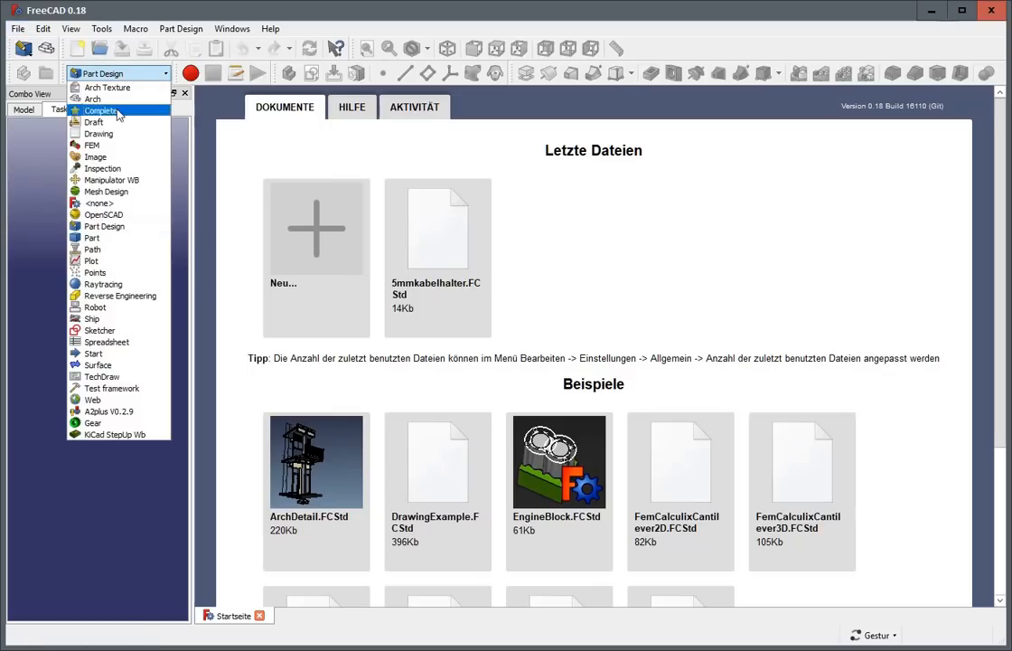
{"action": "left_click", "coordinate": [107, 226]}
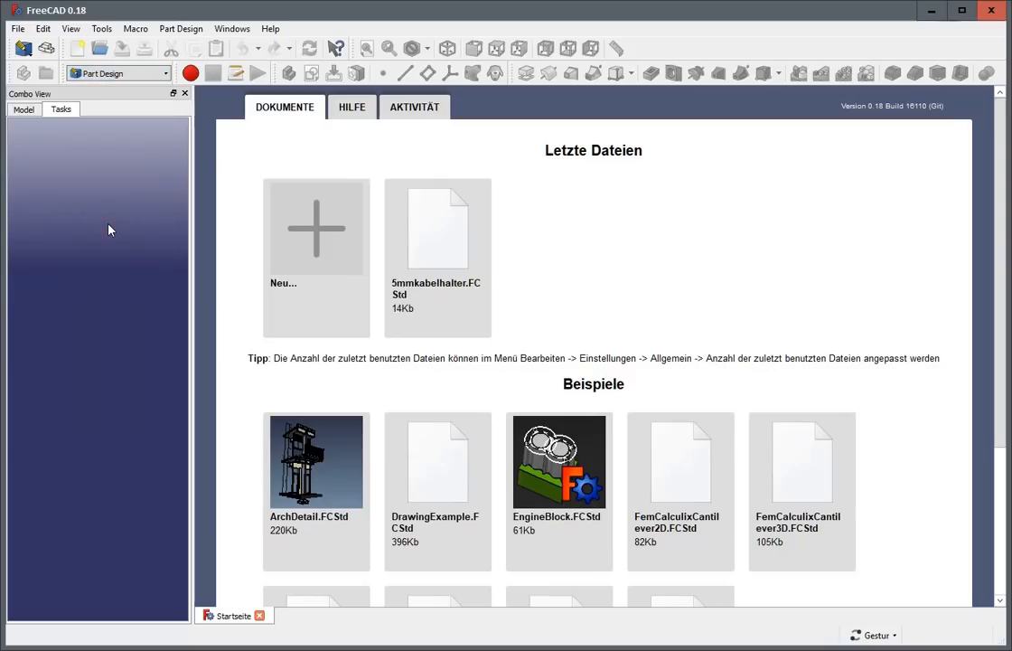
Step: Create a new document and add an empty body to it
{"action": "left_click", "coordinate": [22, 29]}
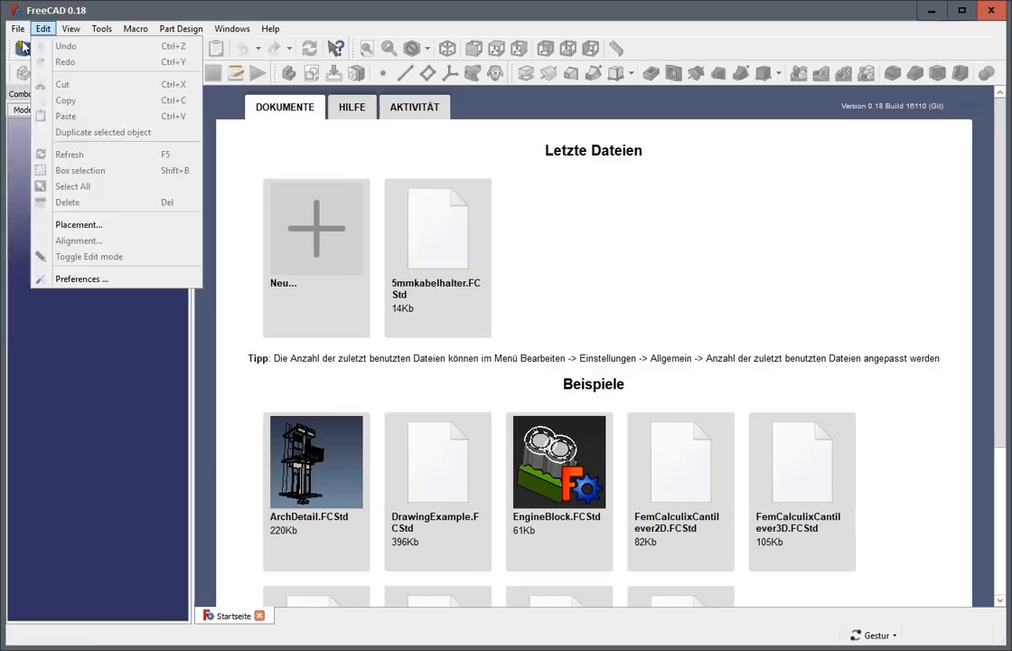
{"action": "left_click", "coordinate": [26, 44]}
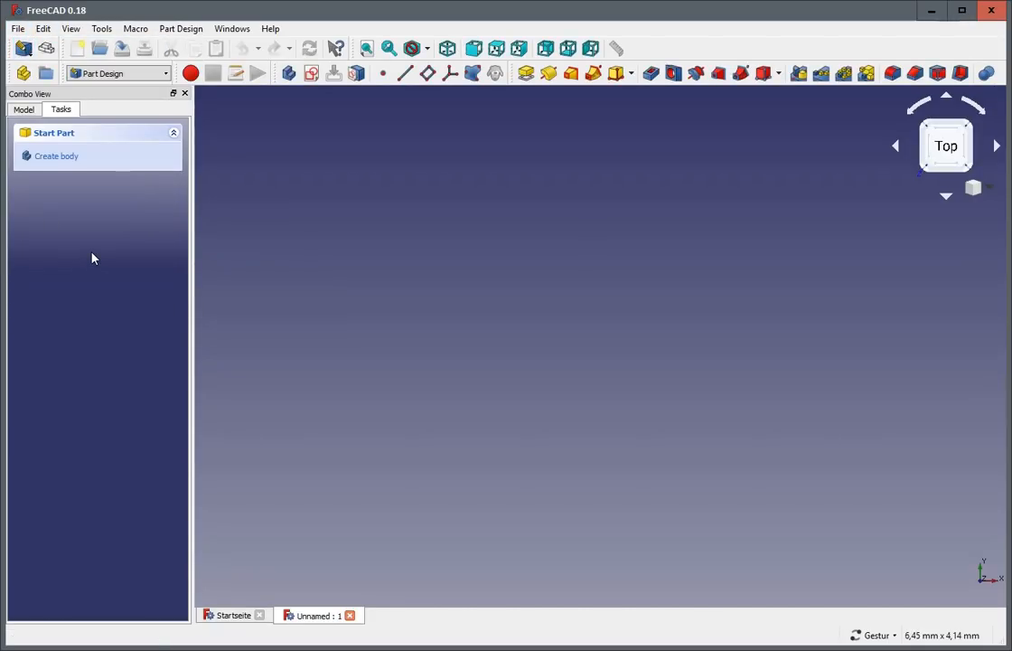
{"action": "left_click", "coordinate": [58, 159]}
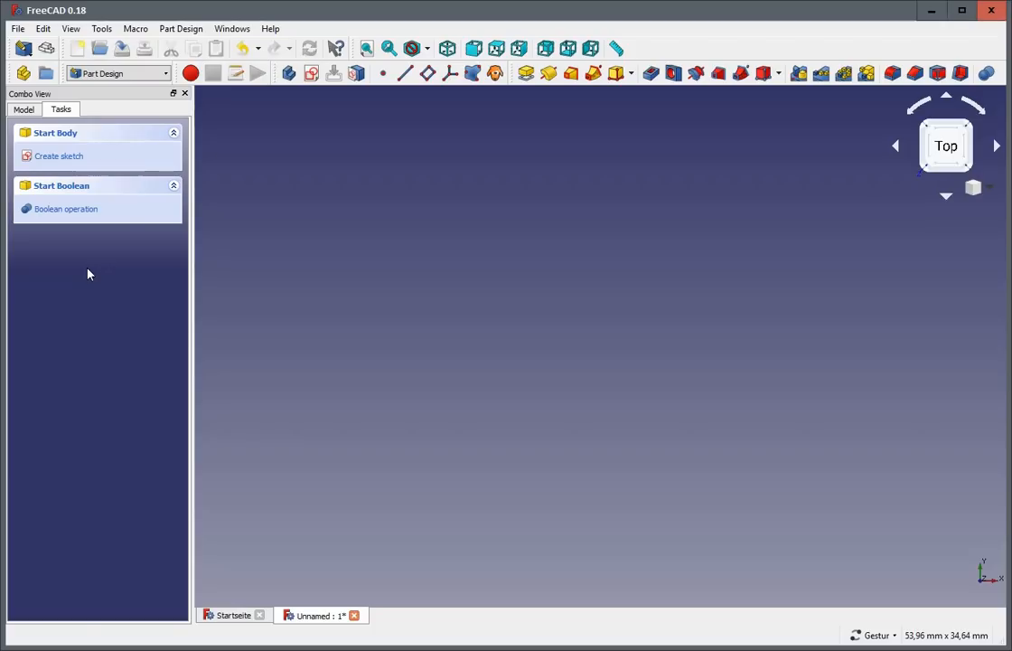
Step: Create a new sketch in the body on the XY_Plane base plane
{"action": "left_click", "coordinate": [60, 158]}
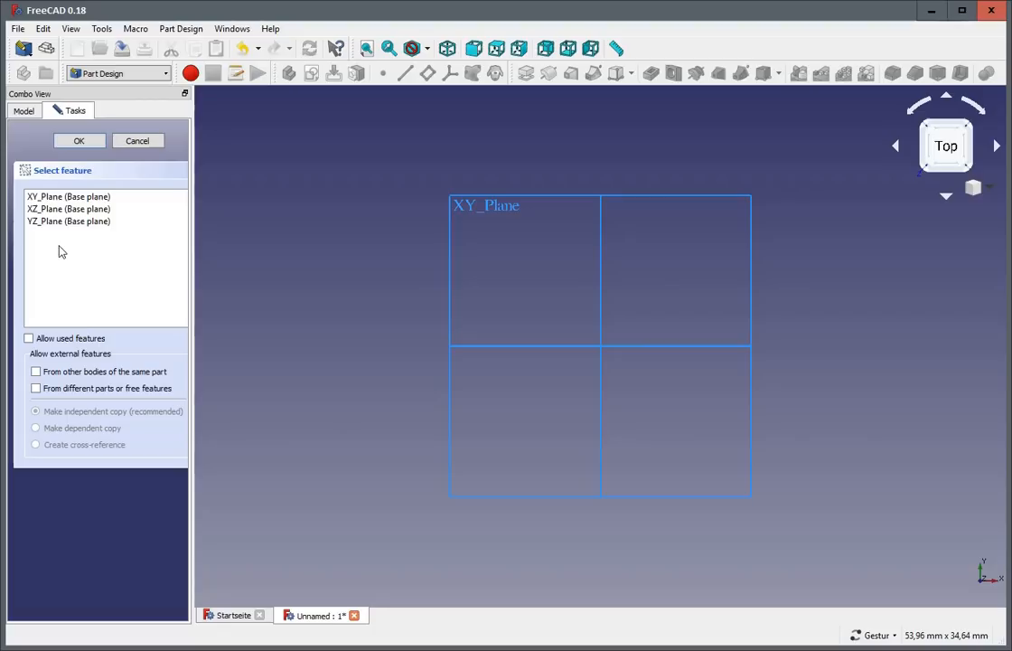
{"action": "left_click", "coordinate": [42, 197]}
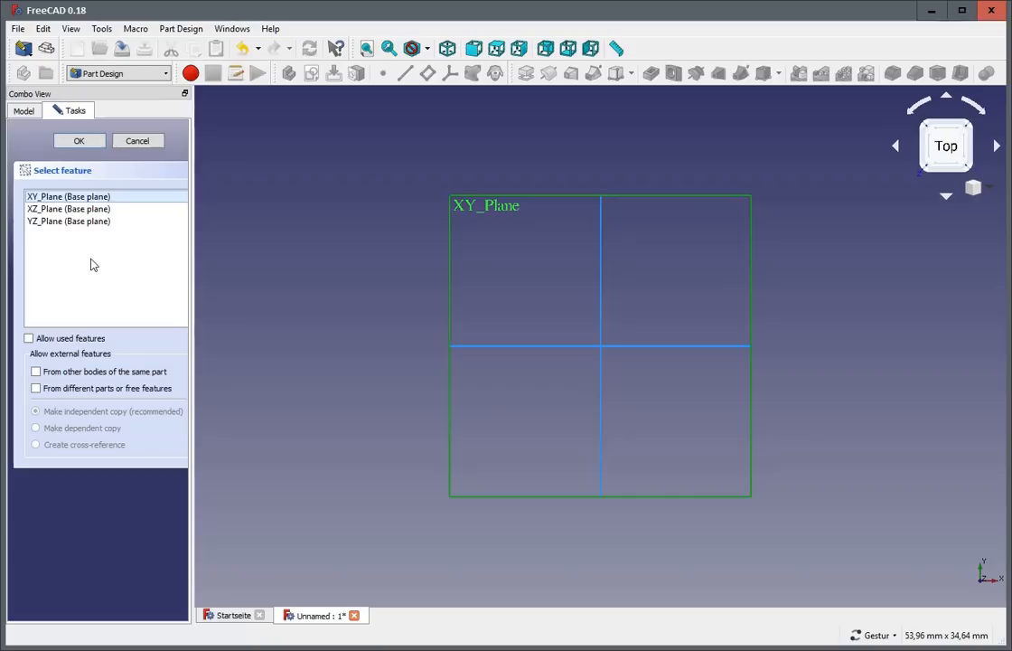
{"action": "left_click", "coordinate": [79, 141]}
{"action": "scroll", "coordinate": [282, 260], "scroll_direction": "down", "scroll_amount": 2}
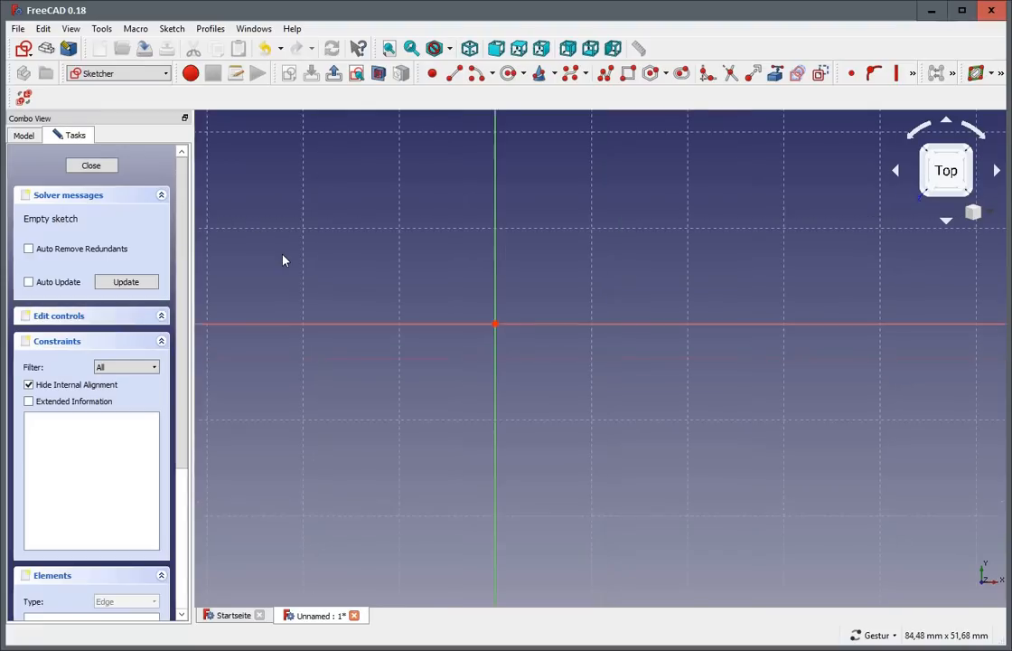
{"action": "scroll", "coordinate": [282, 258], "scroll_direction": "up", "scroll_amount": 1}
{"action": "scroll", "coordinate": [389, 297], "scroll_direction": "down", "scroll_amount": 1}
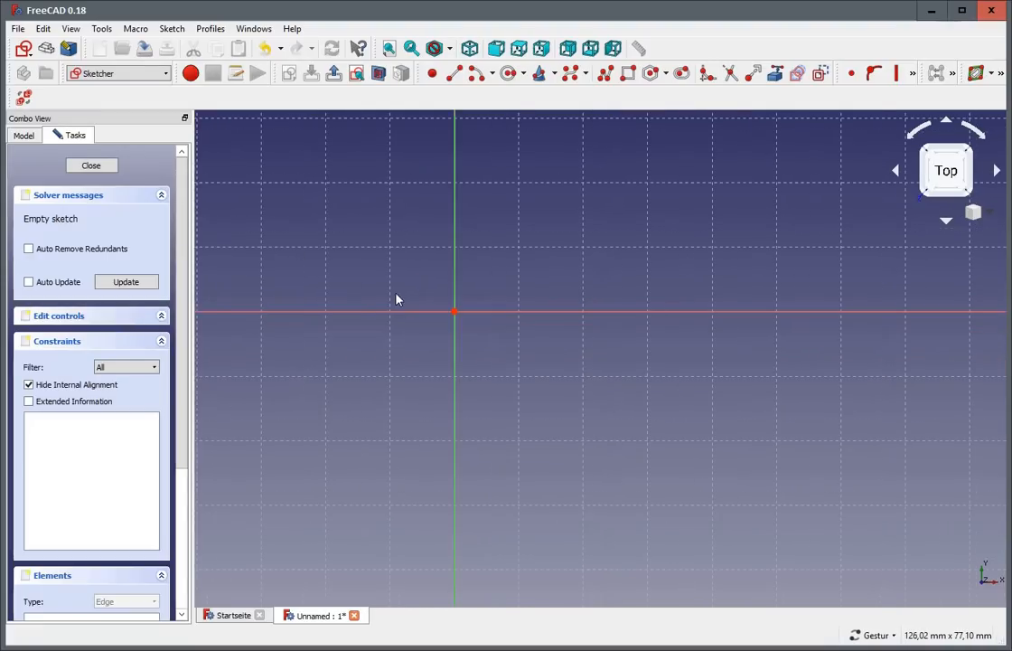
{"action": "scroll", "coordinate": [592, 367], "scroll_direction": "down", "scroll_amount": 1}
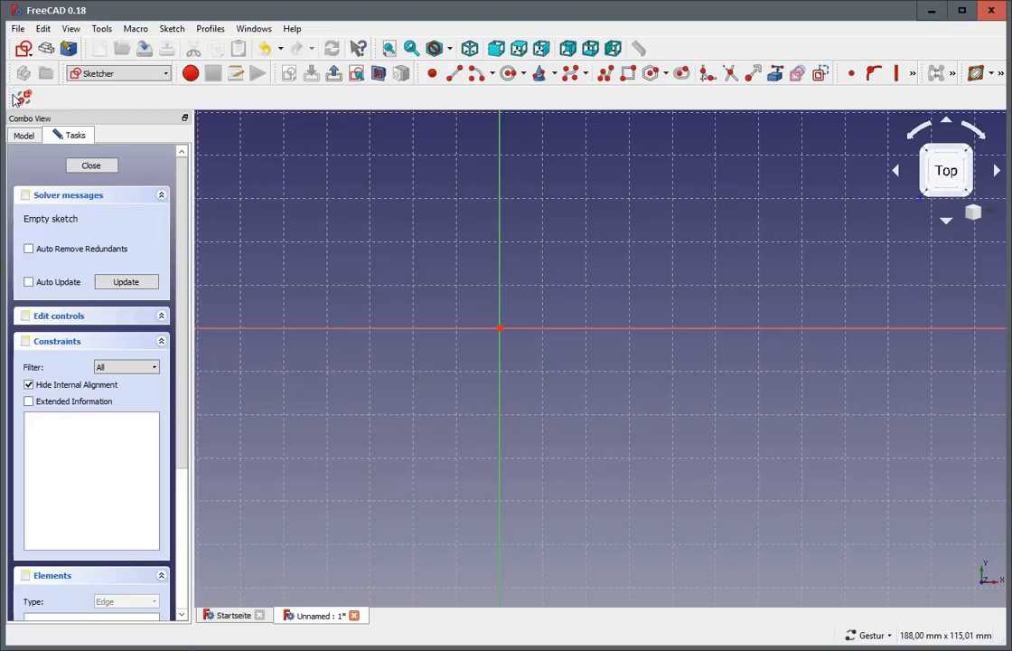
Step: Regroup the sketch-management, virtual space and structure tools in the upper tool row and close the gap before the sketch geometry tools
{"action": "left_click_drag", "start_coordinate": [10, 94], "coordinate": [674, 46]}
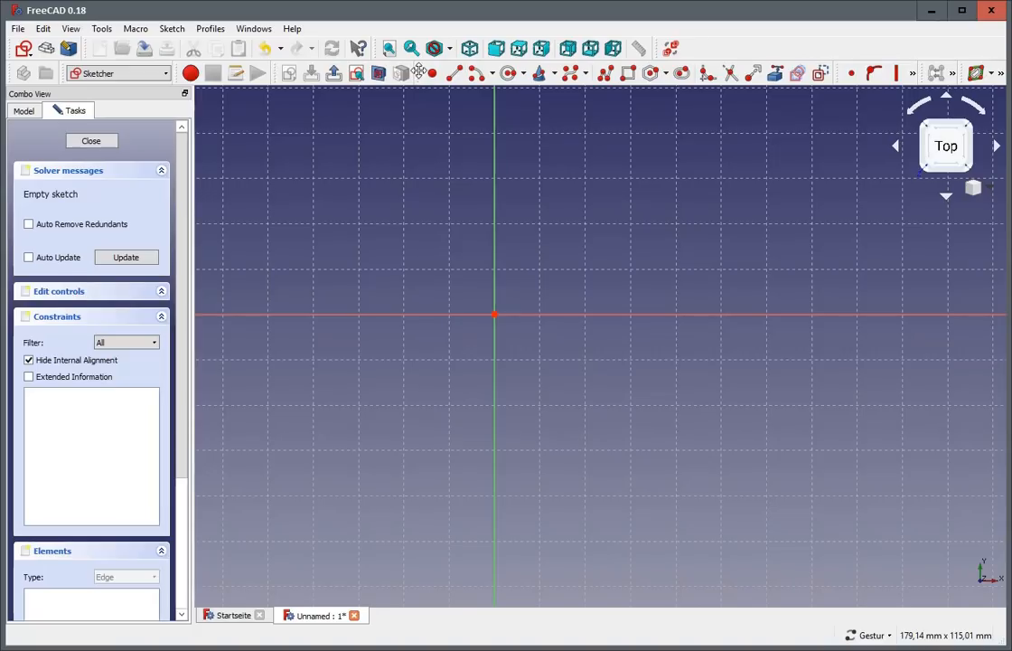
{"action": "mouse_move", "coordinate": [420, 73]}
{"action": "left_mouse_down"}
{"action": "mouse_move", "coordinate": [368, 82]}
{"action": "mouse_move", "coordinate": [439, 70]}
{"action": "left_mouse_up"}
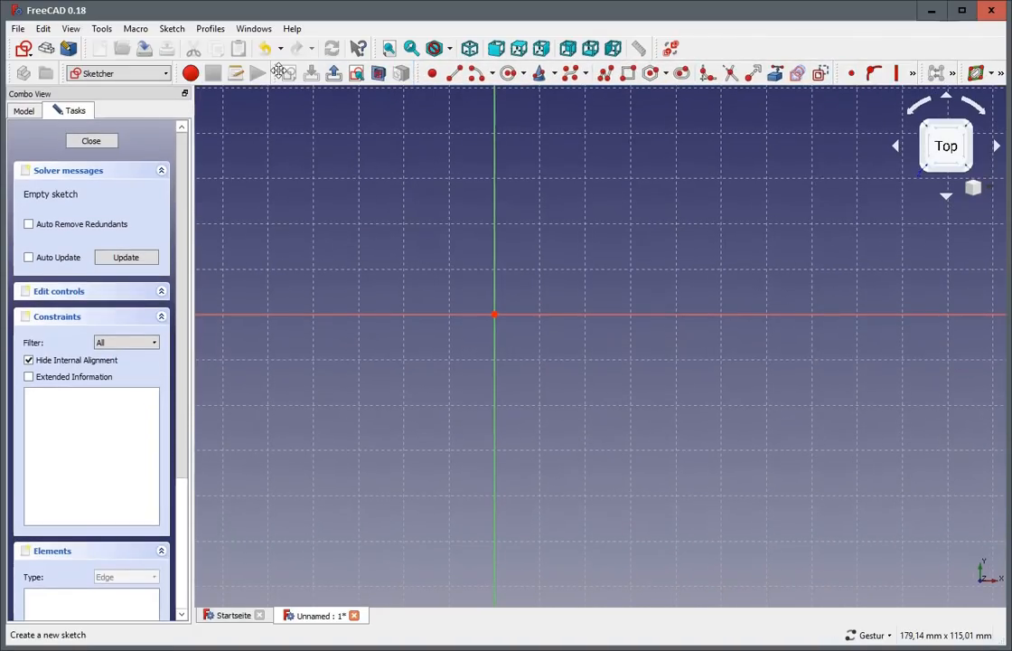
{"action": "mouse_move", "coordinate": [275, 73]}
{"action": "left_mouse_down"}
{"action": "mouse_move", "coordinate": [586, 70]}
{"action": "mouse_move", "coordinate": [685, 51]}
{"action": "left_mouse_up"}
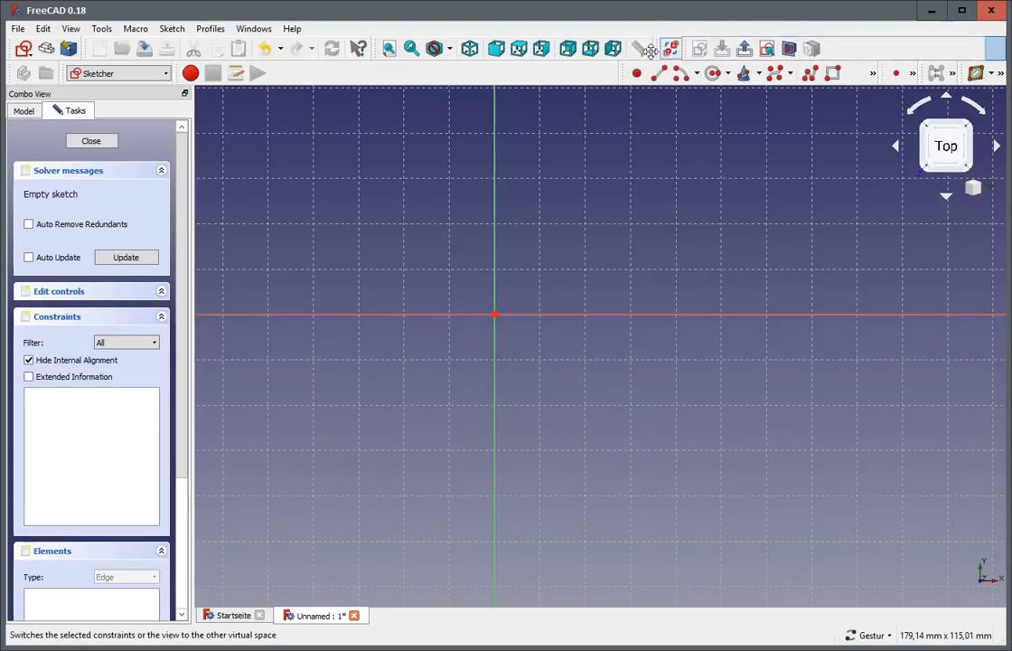
{"action": "left_click_drag", "start_coordinate": [623, 76], "coordinate": [274, 75]}
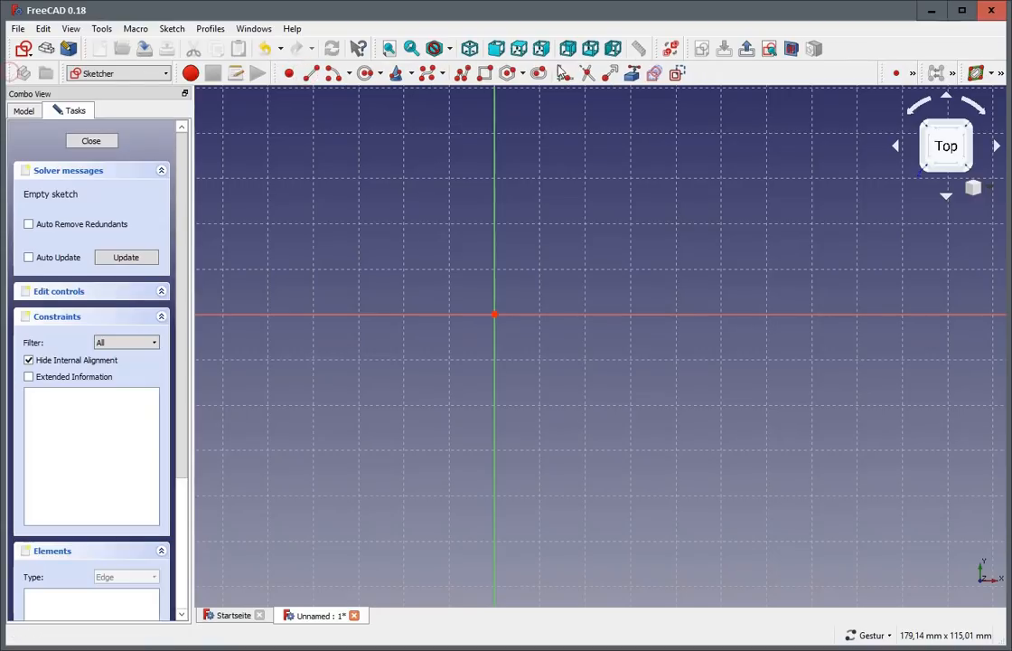
{"action": "left_click_drag", "start_coordinate": [12, 73], "coordinate": [842, 45]}
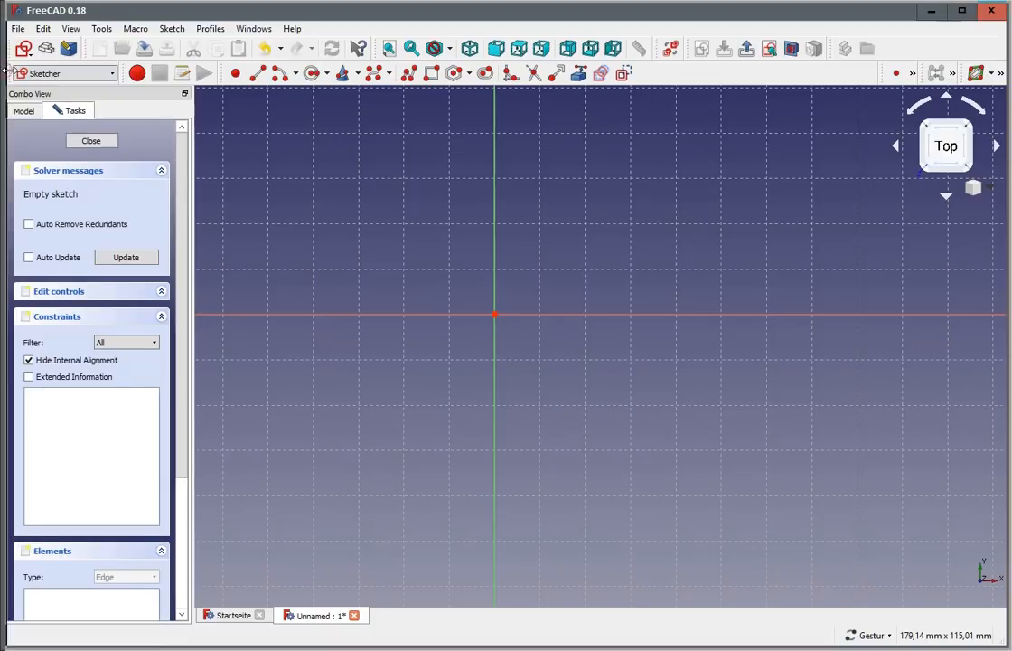
Step: Relocate the workbench selector to the upper tool row and expand the sketch constraint tools beside the geometry tools
{"action": "left_click_drag", "start_coordinate": [7, 69], "coordinate": [13, 70]}
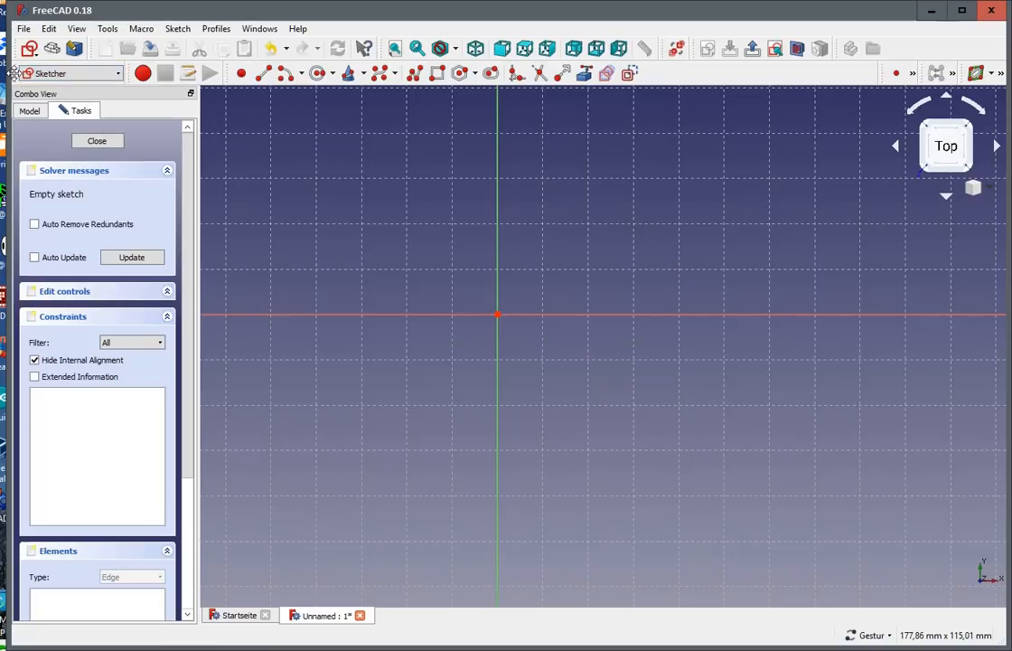
{"action": "mouse_move", "coordinate": [19, 72]}
{"action": "left_mouse_down"}
{"action": "mouse_move", "coordinate": [113, 55]}
{"action": "mouse_move", "coordinate": [100, 50]}
{"action": "left_mouse_up"}
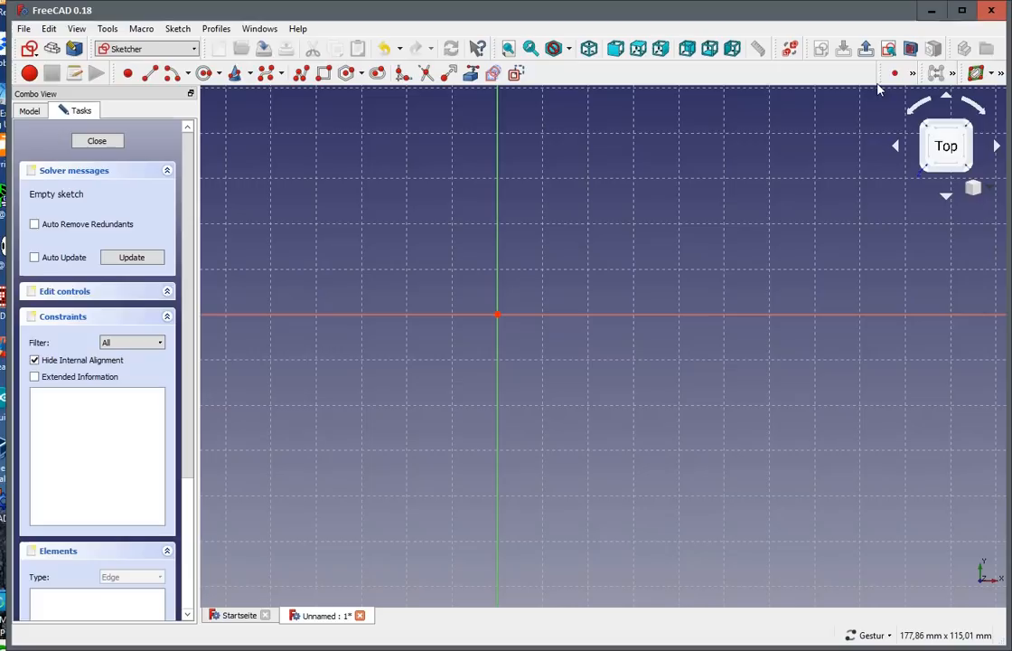
{"action": "left_click_drag", "start_coordinate": [878, 75], "coordinate": [539, 78]}
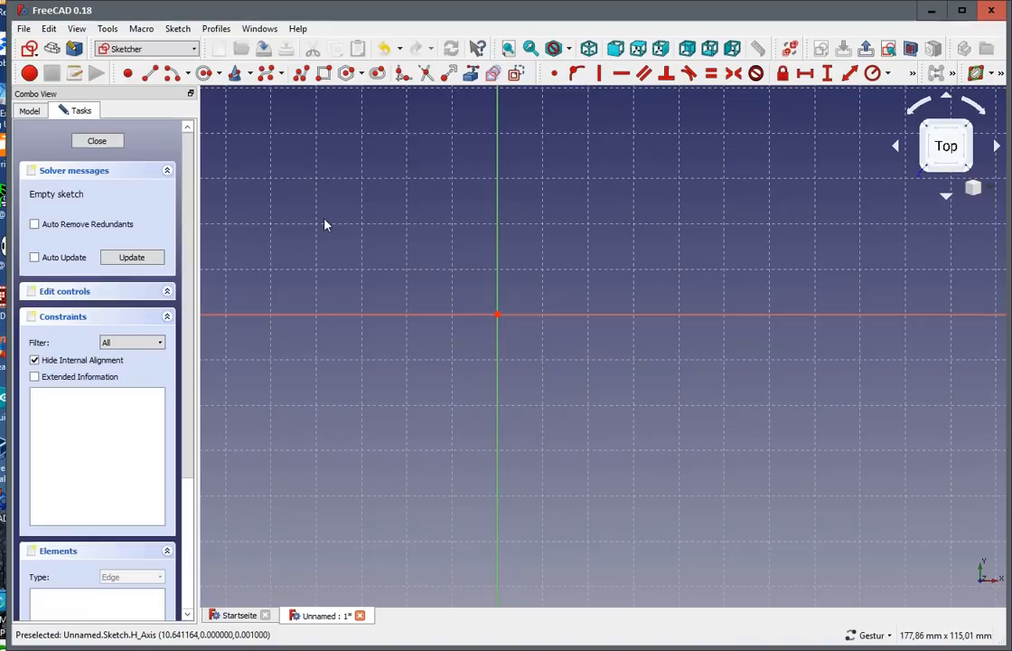
{"action": "left_click", "coordinate": [150, 73]}
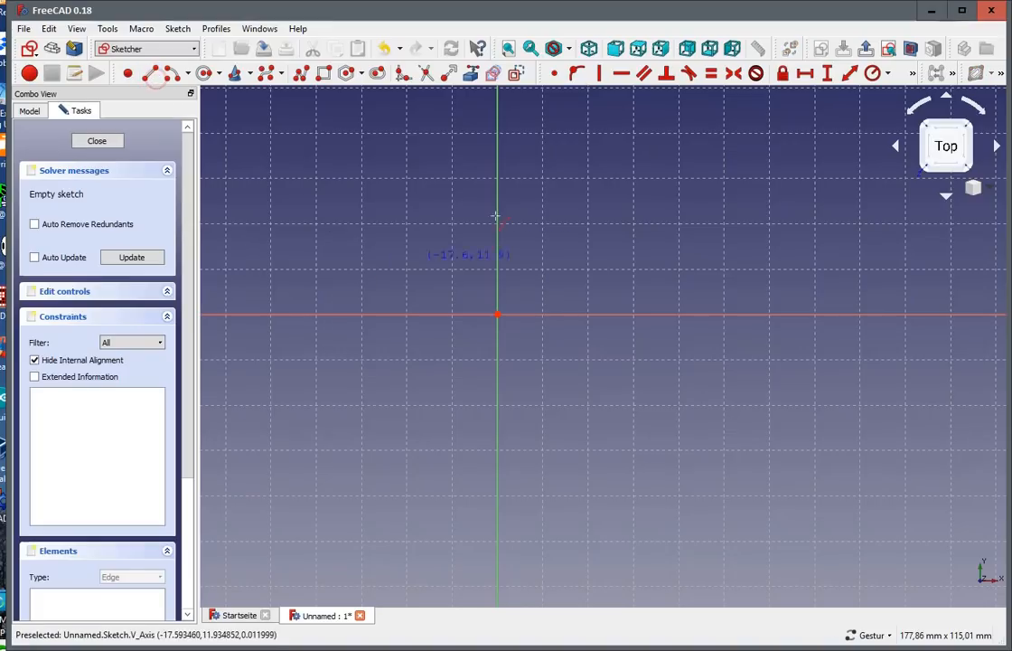
{"action": "left_click", "coordinate": [539, 189]}
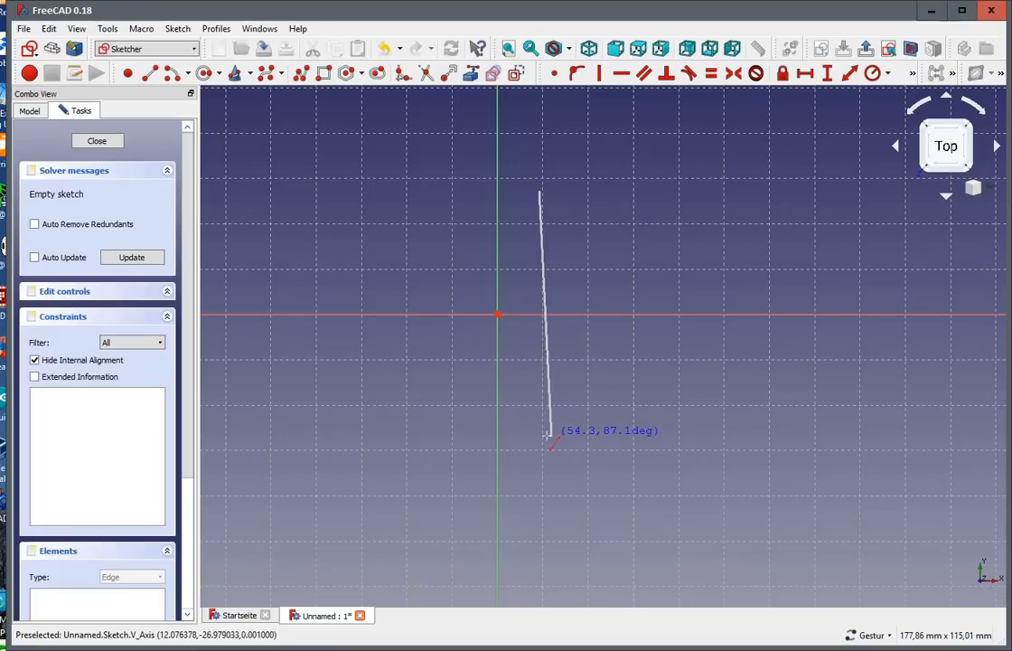
{"action": "left_click", "coordinate": [540, 358]}
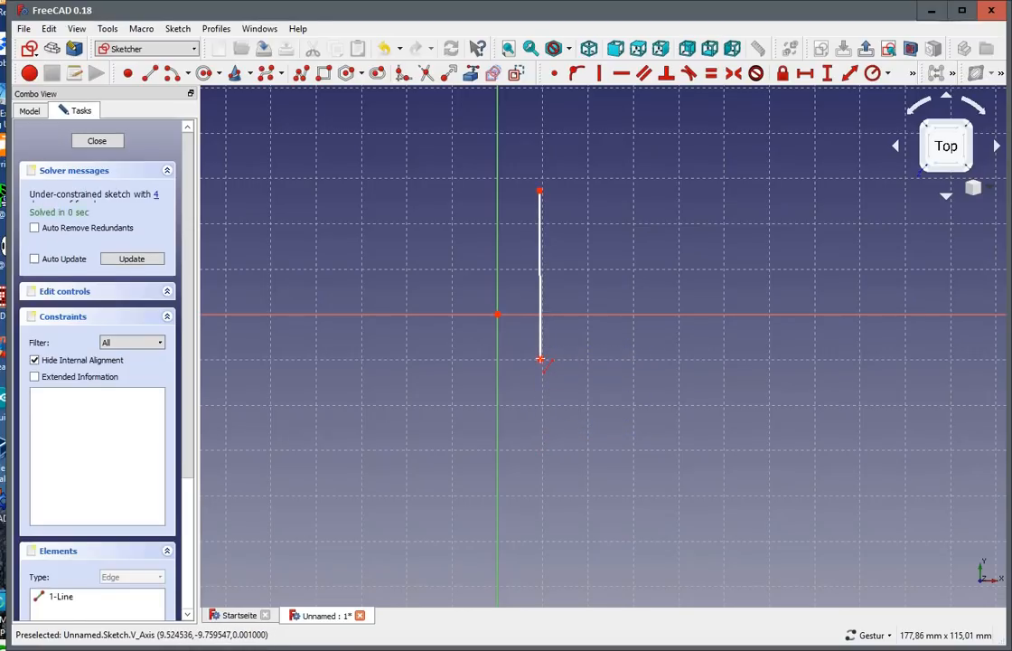
{"action": "mouse_move", "coordinate": [544, 197]}
{"action": "left_mouse_down"}
{"action": "mouse_move", "coordinate": [571, 197]}
{"action": "mouse_move", "coordinate": [537, 216]}
{"action": "mouse_move", "coordinate": [542, 206]}
{"action": "left_mouse_up"}
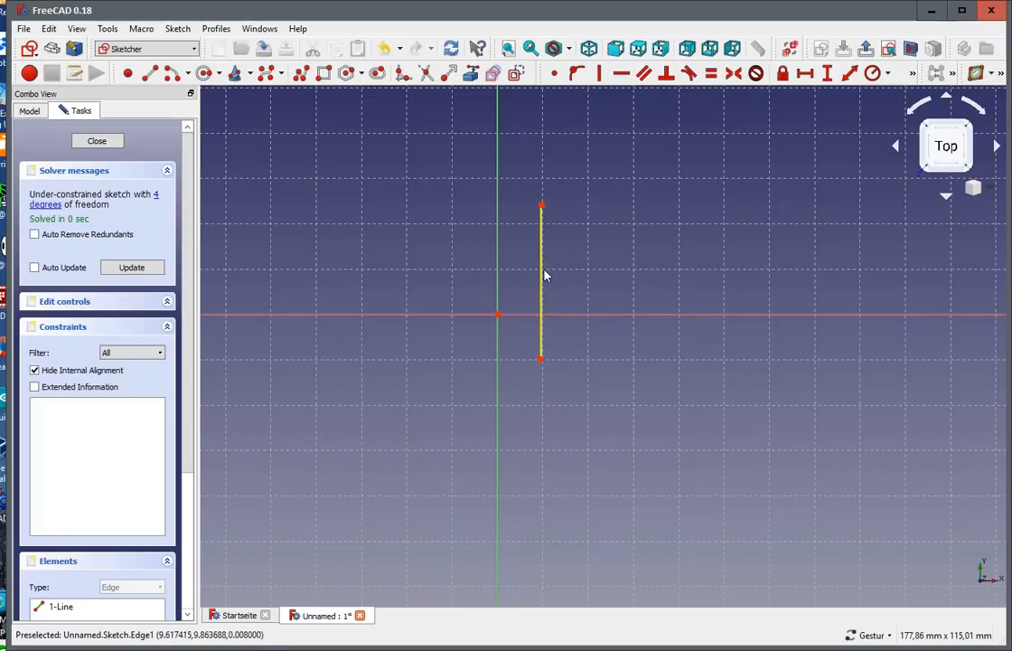
{"action": "mouse_move", "coordinate": [540, 359]}
{"action": "left_mouse_down"}
{"action": "mouse_move", "coordinate": [522, 371]}
{"action": "mouse_move", "coordinate": [542, 355]}
{"action": "left_mouse_up"}
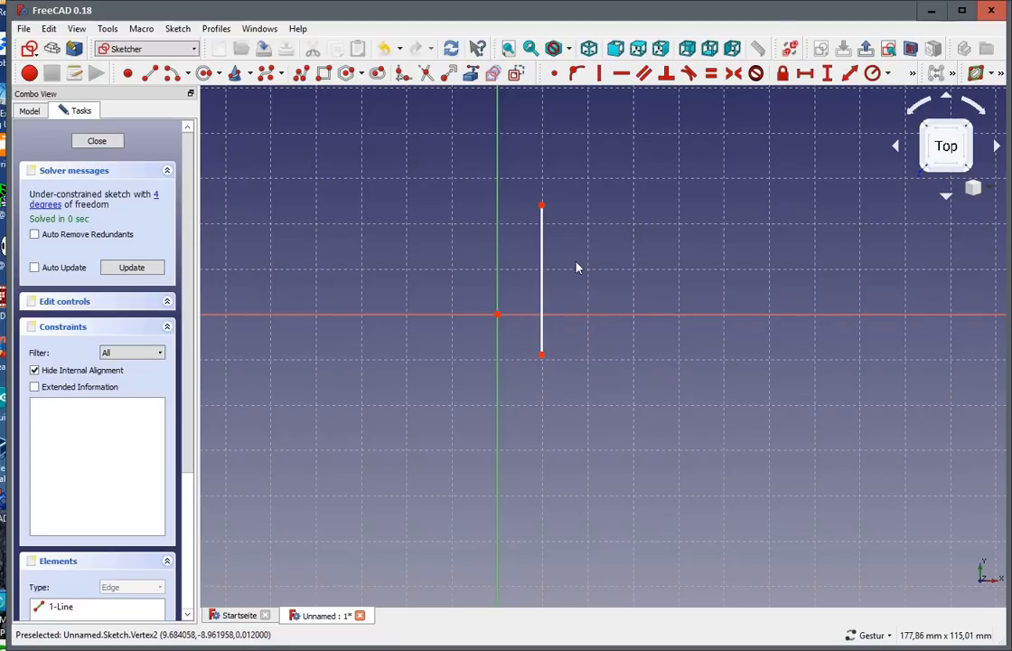
{"action": "left_click", "coordinate": [543, 258]}
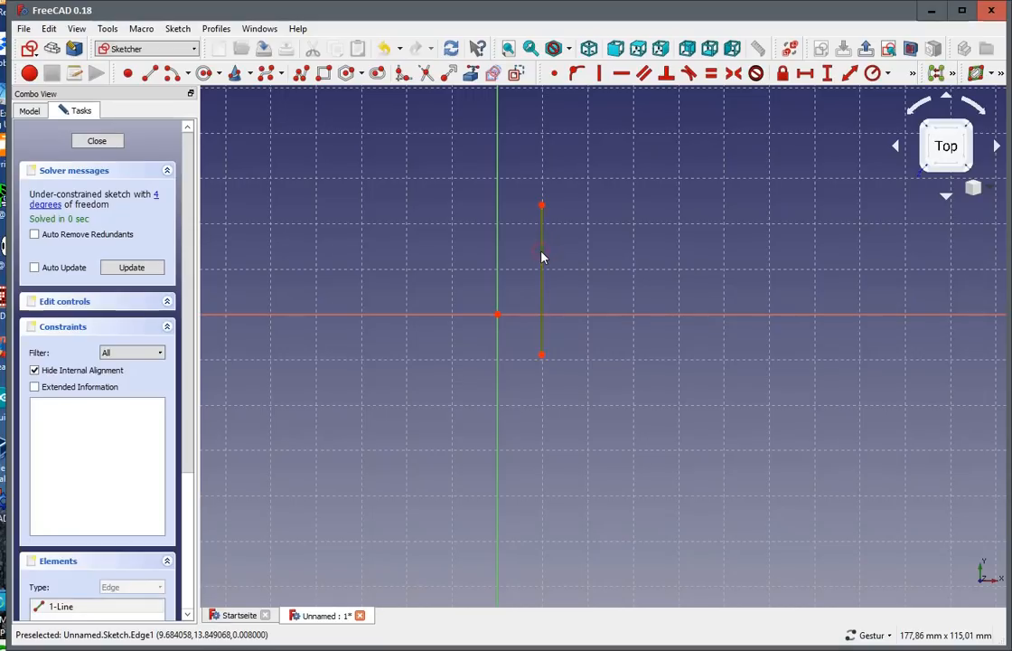
{"action": "key", "text": "Delete"}
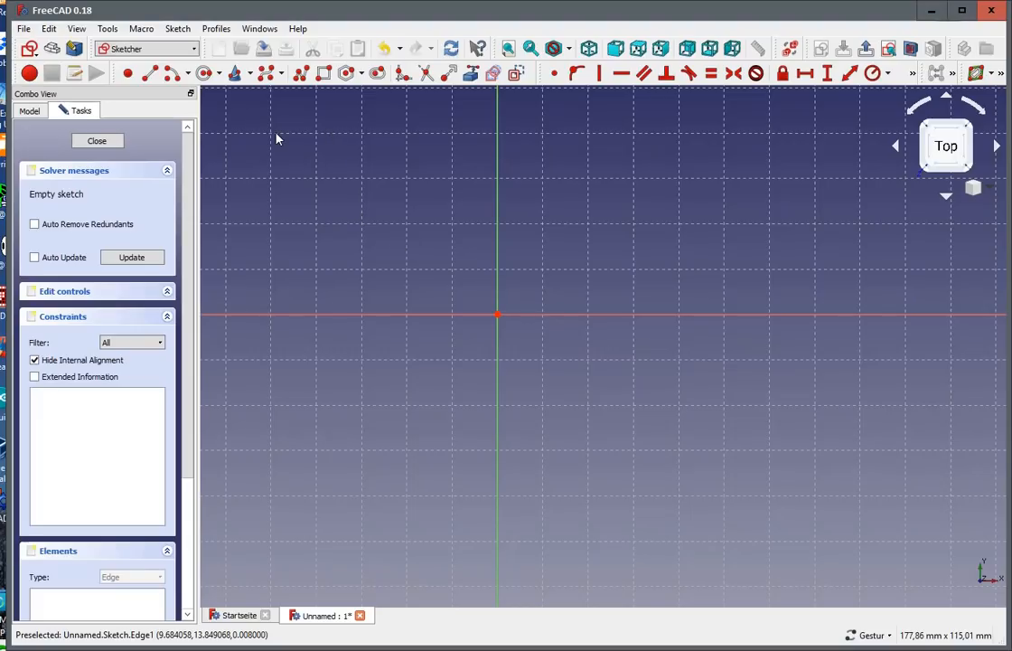
Step: Draw a closed eight-segment polyline shaped roughly like an inverted U around the vertical axis, leaving a downward-opening slot
{"action": "left_click", "coordinate": [304, 73]}
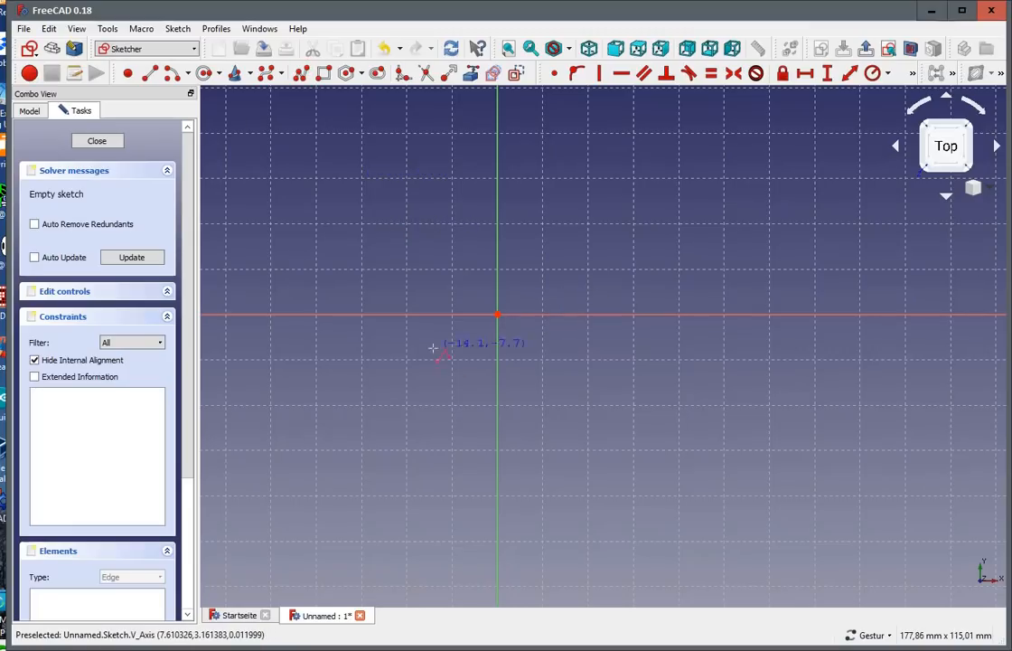
{"action": "left_click", "coordinate": [377, 382]}
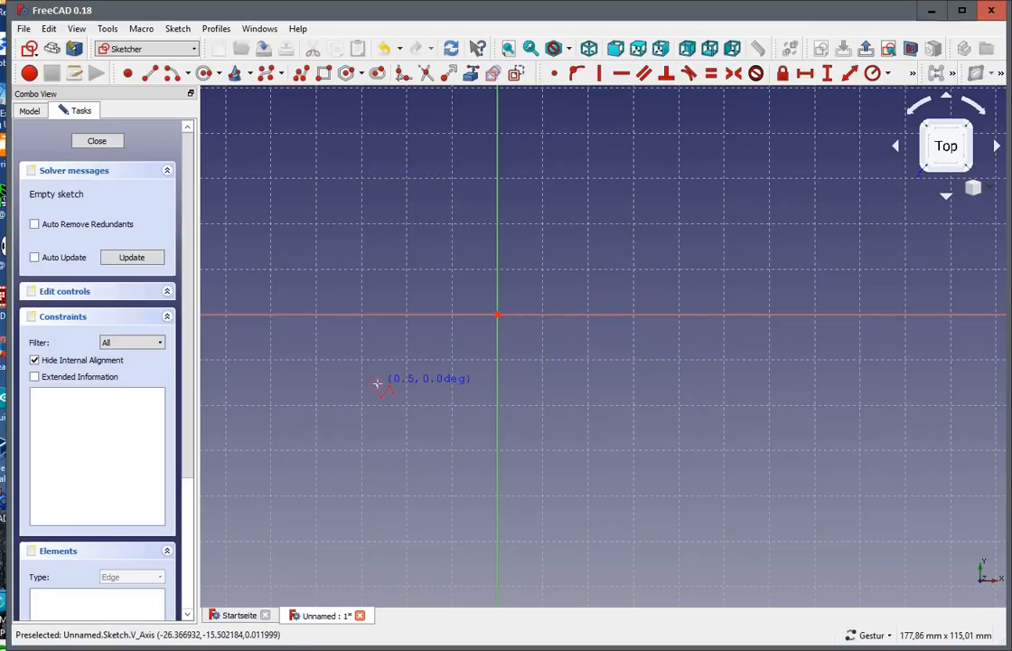
{"action": "left_click", "coordinate": [375, 211]}
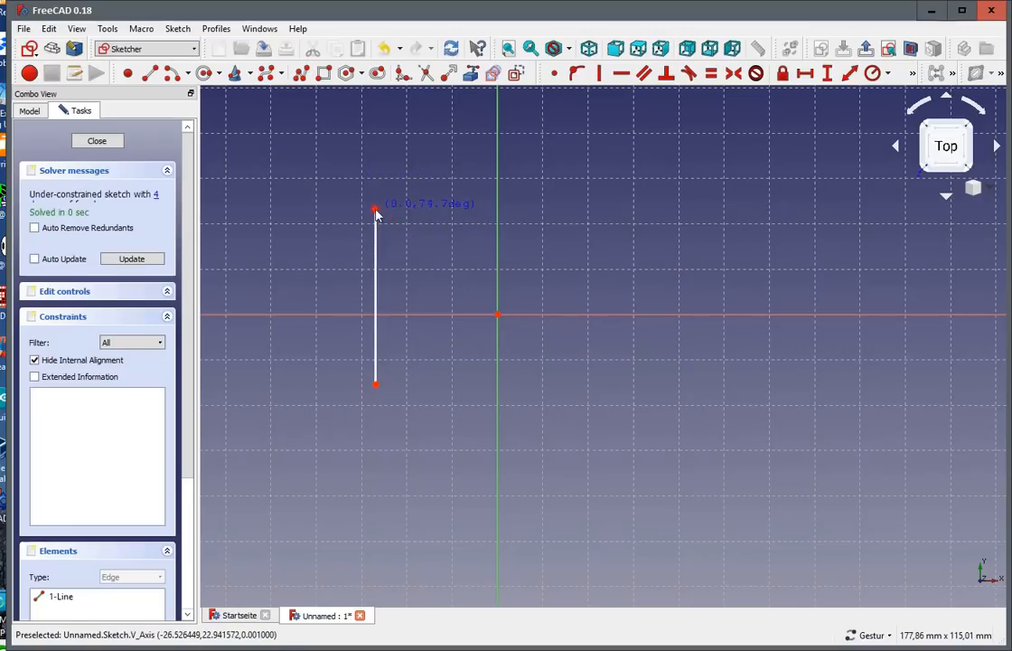
{"action": "left_click", "coordinate": [558, 212]}
{"action": "left_click", "coordinate": [561, 432]}
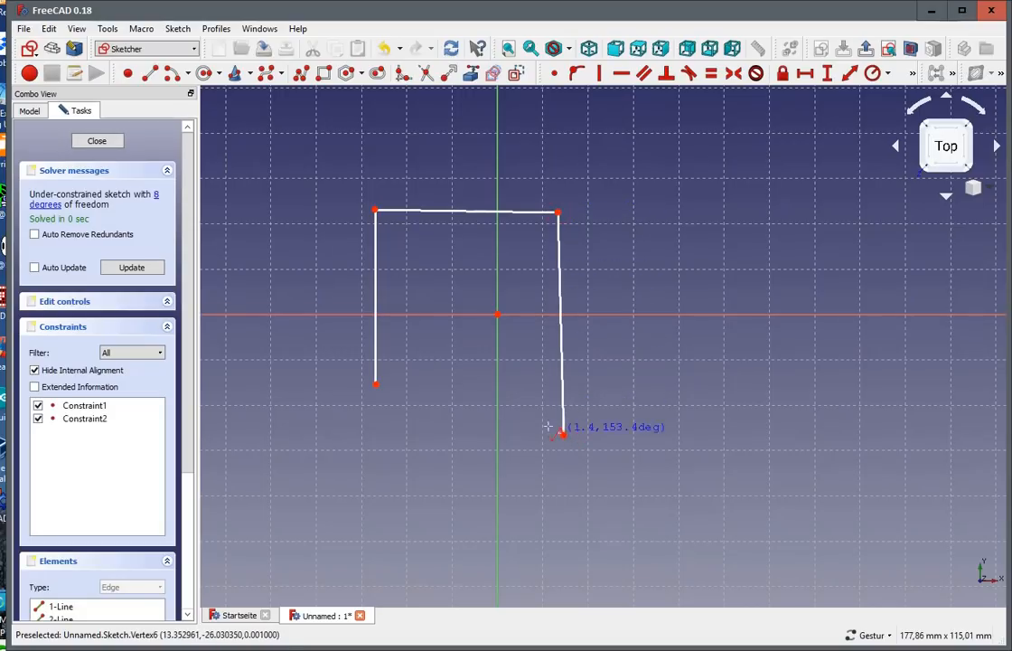
{"action": "left_click", "coordinate": [479, 413]}
{"action": "left_click", "coordinate": [475, 268]}
{"action": "left_click", "coordinate": [418, 279]}
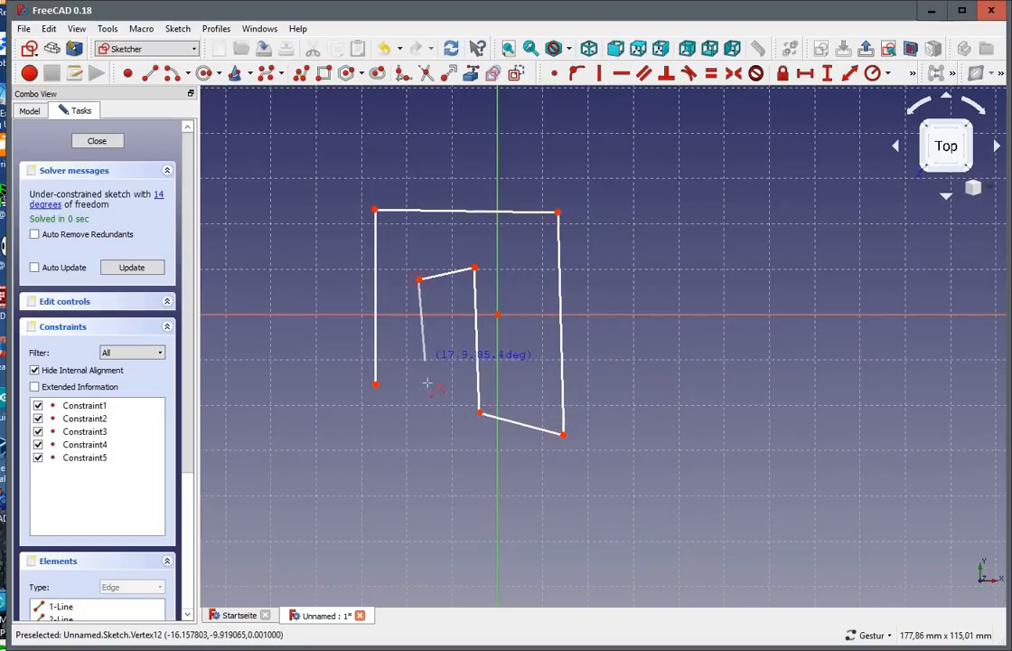
{"action": "left_click", "coordinate": [424, 433]}
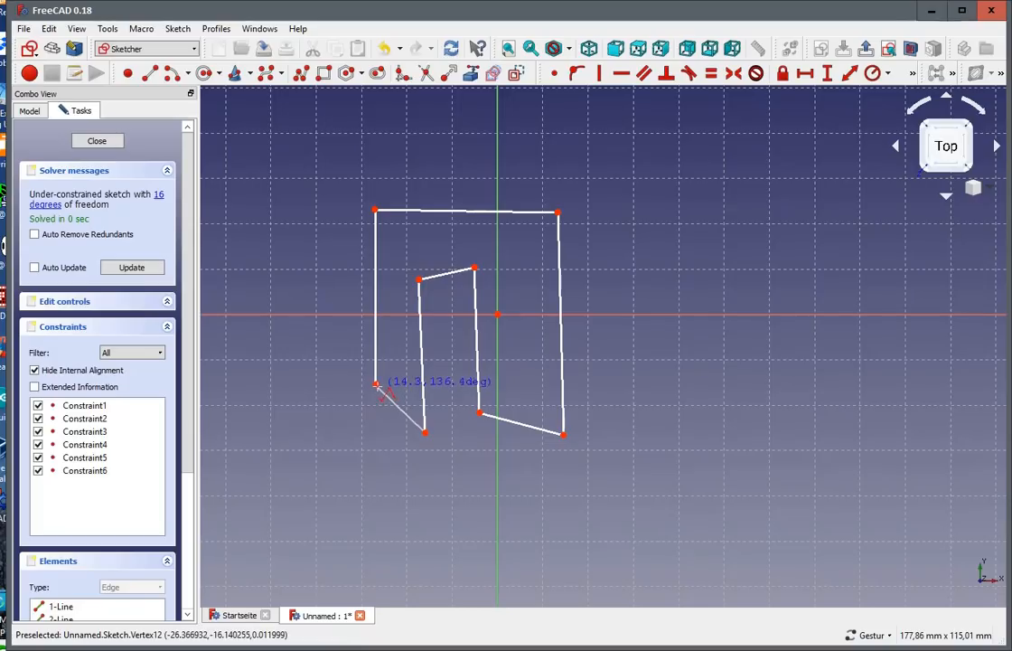
{"action": "left_click", "coordinate": [376, 385]}
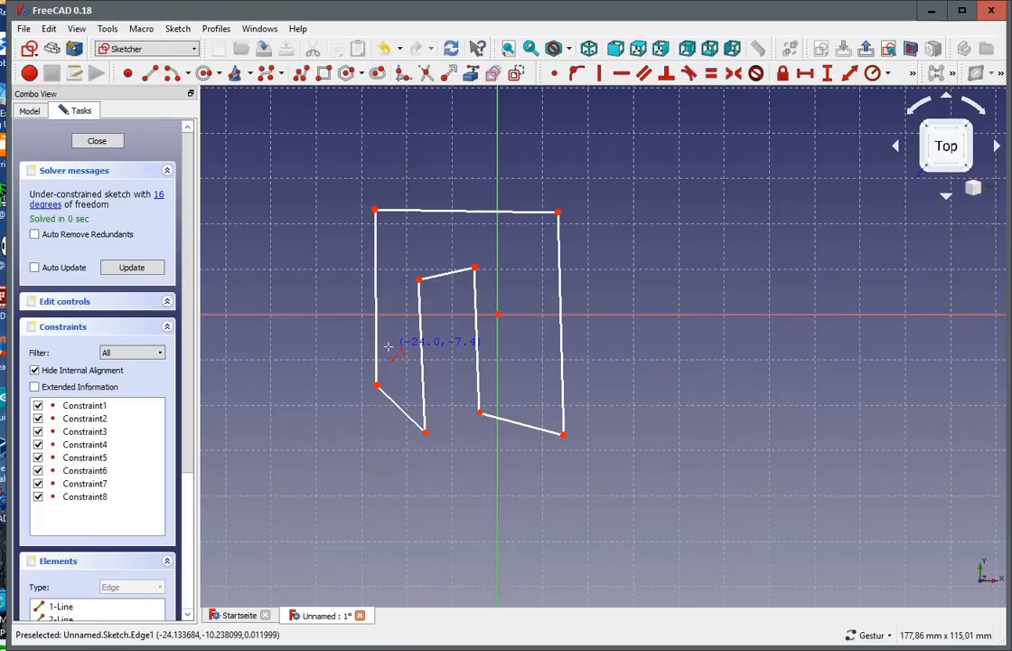
{"action": "key", "text": "Escape"}
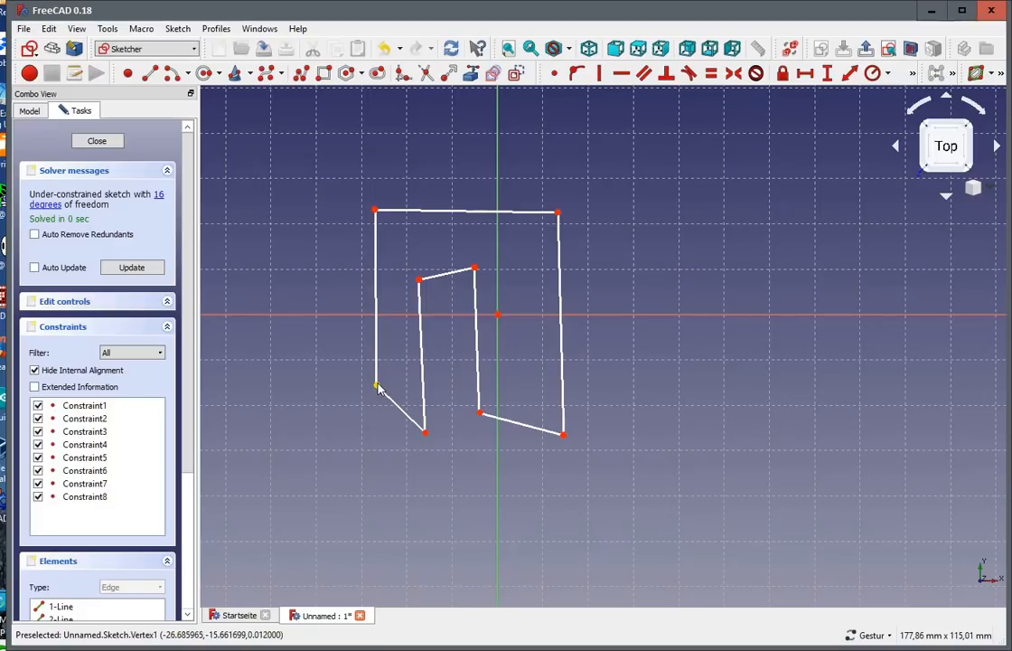
Step: Reshape the rough profile by raising the lower-left corner, the slot's top edge and the right leg's bottom edge
{"action": "left_click_drag", "start_coordinate": [377, 385], "coordinate": [377, 371]}
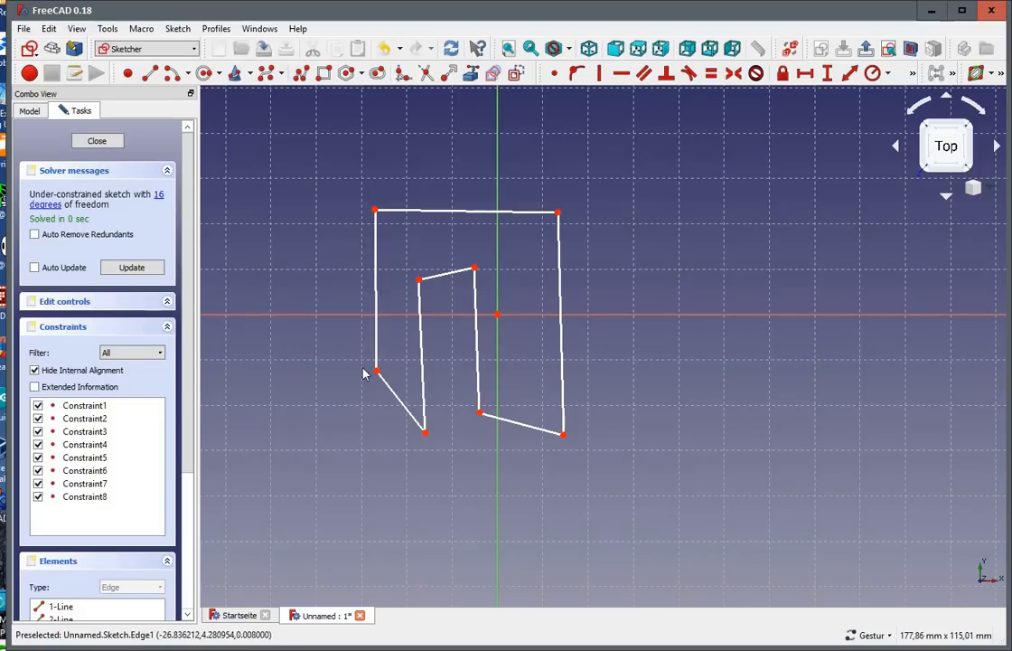
{"action": "mouse_move", "coordinate": [378, 371]}
{"action": "left_mouse_down"}
{"action": "mouse_move", "coordinate": [331, 387]}
{"action": "mouse_move", "coordinate": [377, 443]}
{"action": "mouse_move", "coordinate": [378, 372]}
{"action": "left_mouse_up"}
{"action": "left_click_drag", "start_coordinate": [440, 277], "coordinate": [442, 253]}
{"action": "mouse_move", "coordinate": [508, 422]}
{"action": "left_mouse_down"}
{"action": "mouse_move", "coordinate": [517, 445]}
{"action": "mouse_move", "coordinate": [497, 417]}
{"action": "left_mouse_up"}
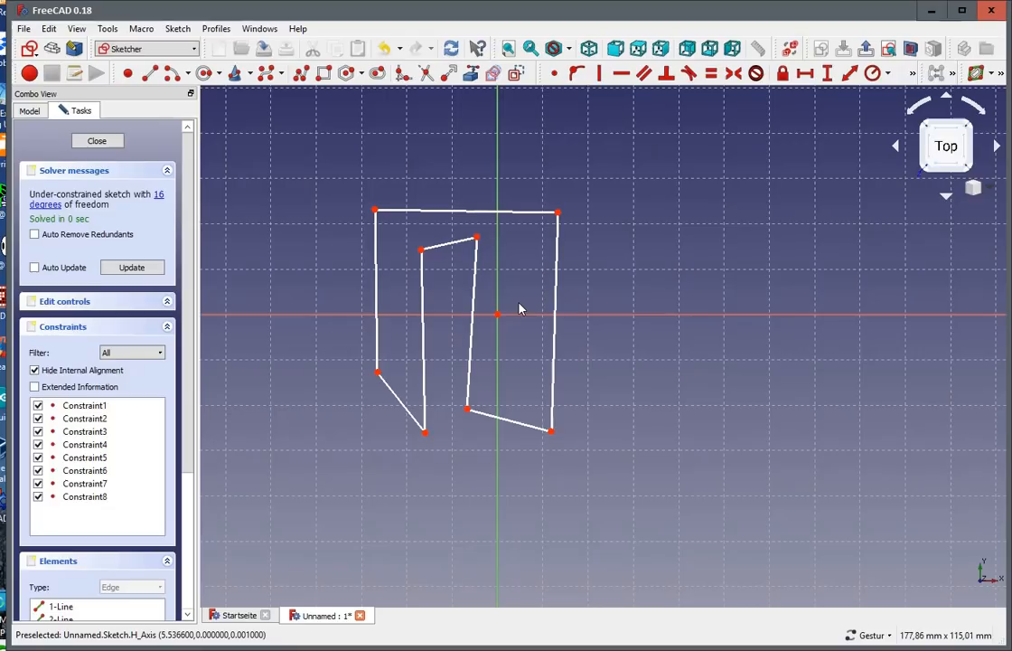
{"action": "left_click", "coordinate": [29, 110]}
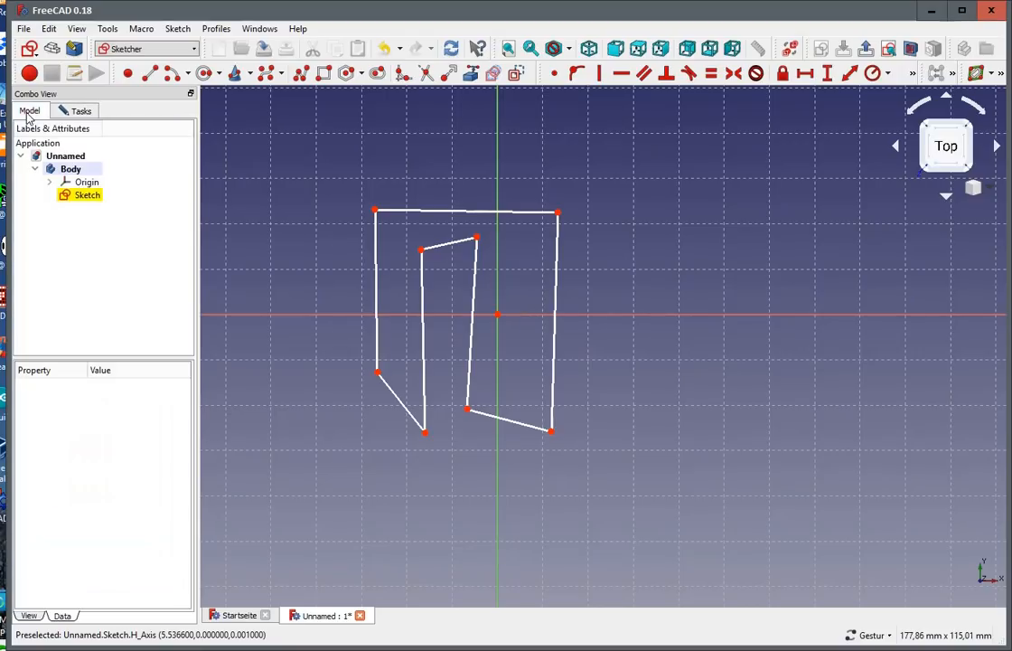
{"action": "left_click", "coordinate": [79, 182]}
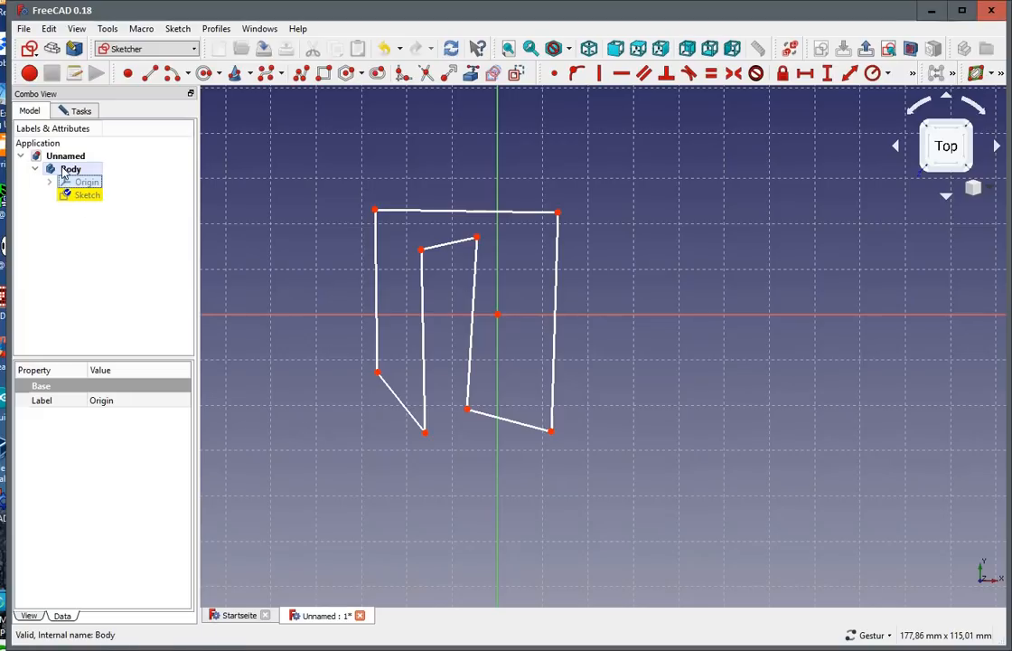
{"action": "left_click", "coordinate": [81, 111]}
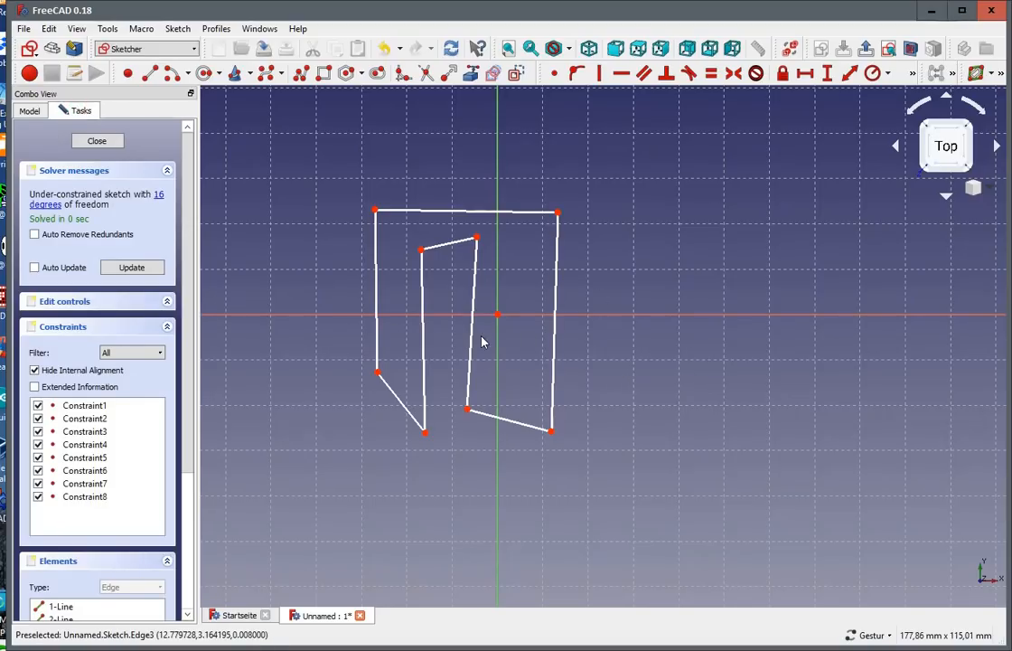
Step: Widen the slot by moving its right inner edge outward past the vertical axis
{"action": "mouse_move", "coordinate": [472, 342]}
{"action": "left_mouse_down"}
{"action": "mouse_move", "coordinate": [526, 350]}
{"action": "mouse_move", "coordinate": [528, 340]}
{"action": "left_mouse_up"}
{"action": "scroll", "coordinate": [452, 188], "scroll_direction": "up", "scroll_amount": 2}
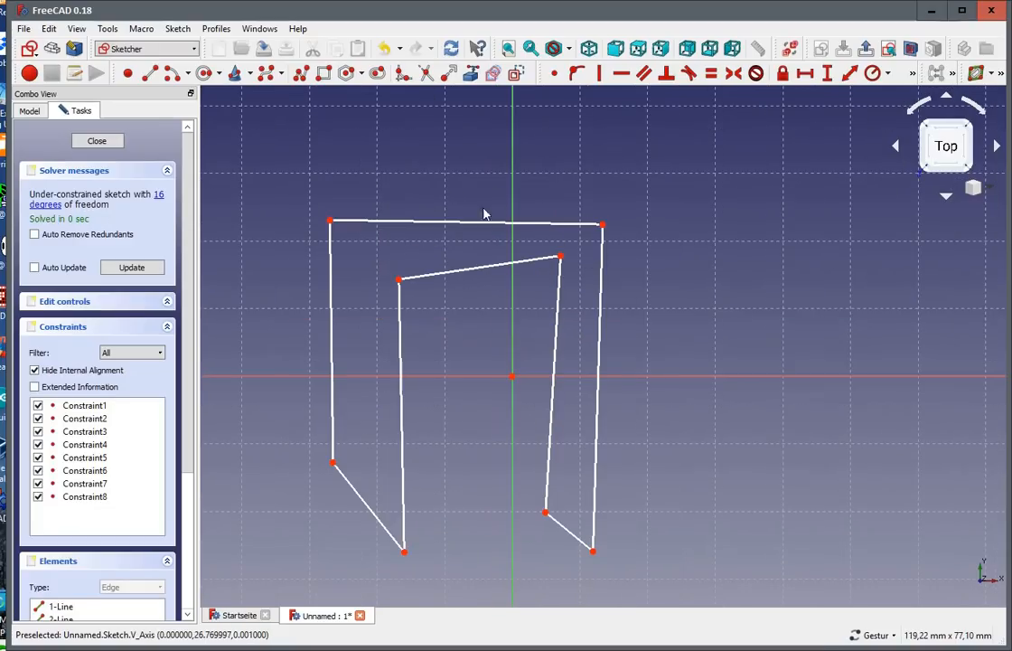
Step: Apply horizontal constraints to the outer top edge and the slot's inner top edge
{"action": "left_click", "coordinate": [467, 222]}
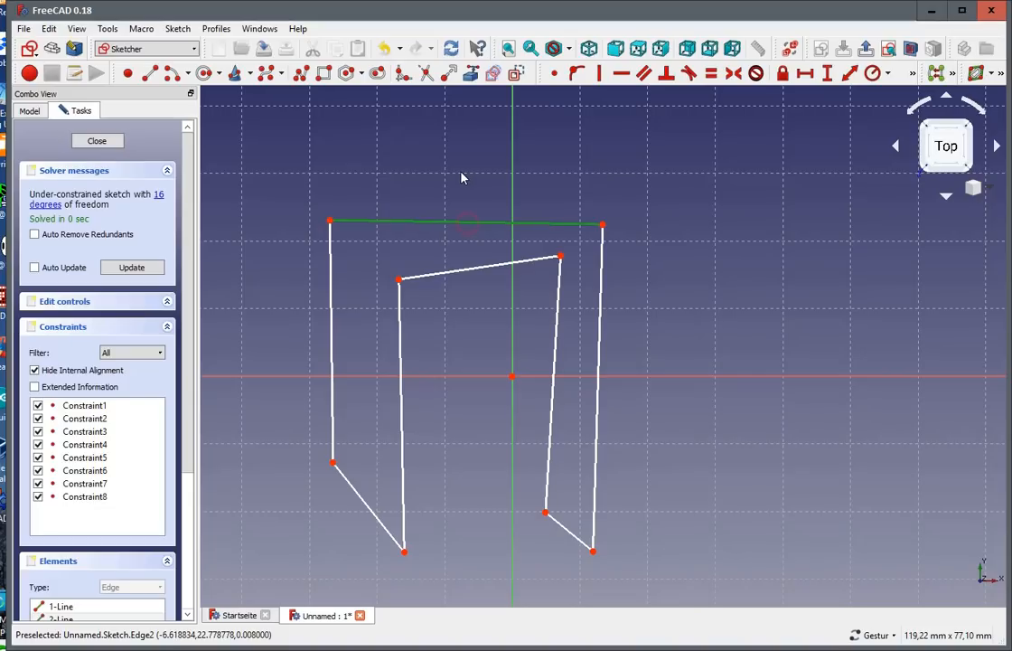
{"action": "left_click", "coordinate": [620, 76]}
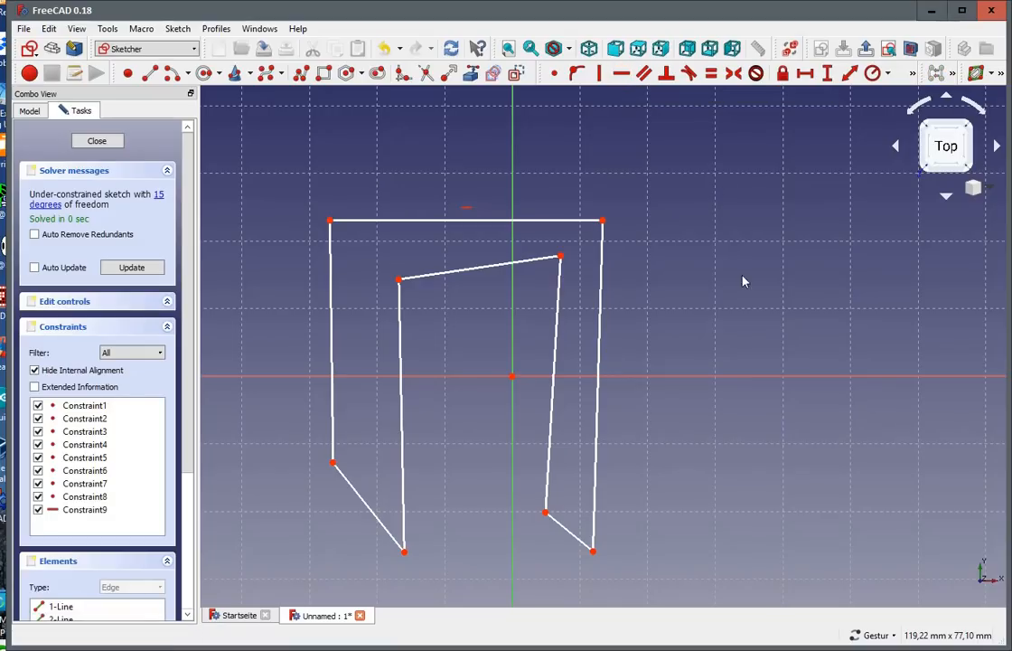
{"action": "left_click", "coordinate": [461, 271]}
{"action": "left_click", "coordinate": [620, 75]}
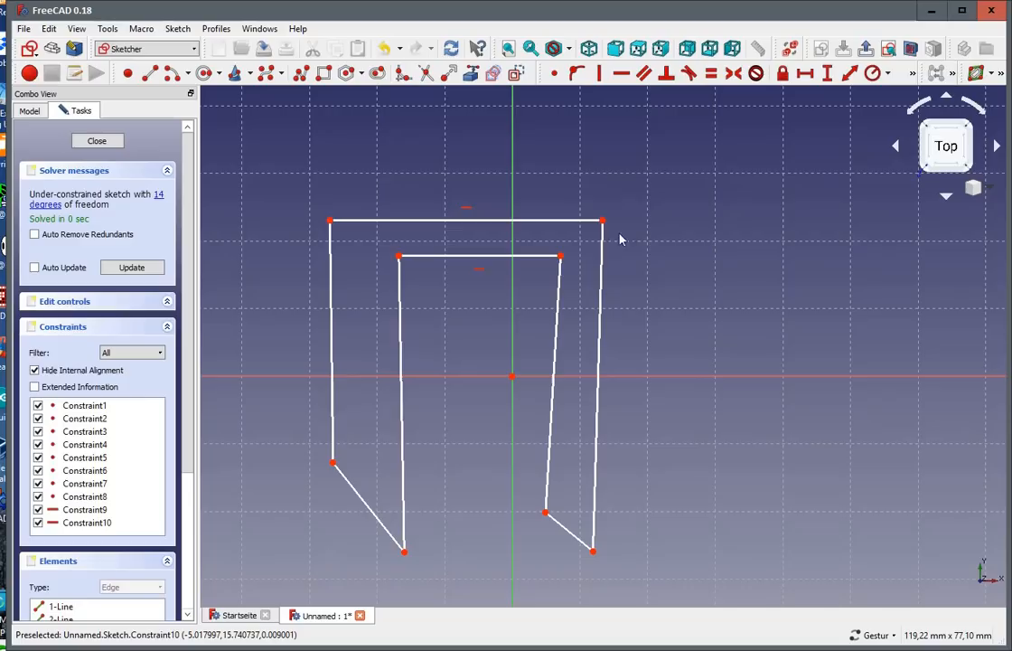
Step: Apply a vertical constraint to the profile's outer right edge
{"action": "left_click", "coordinate": [600, 312]}
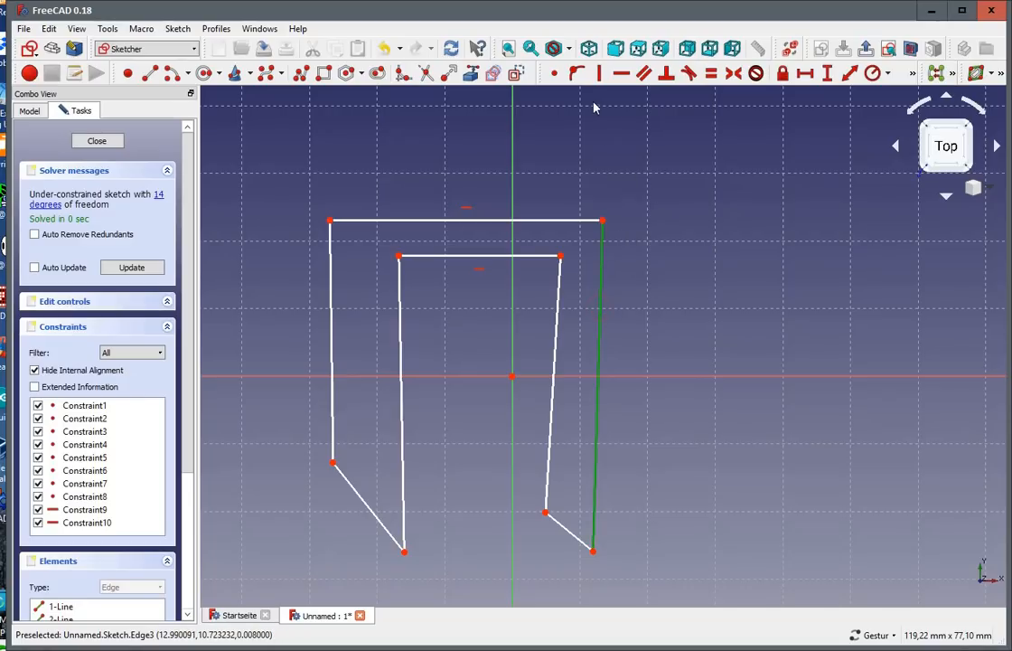
{"action": "left_click", "coordinate": [599, 75]}
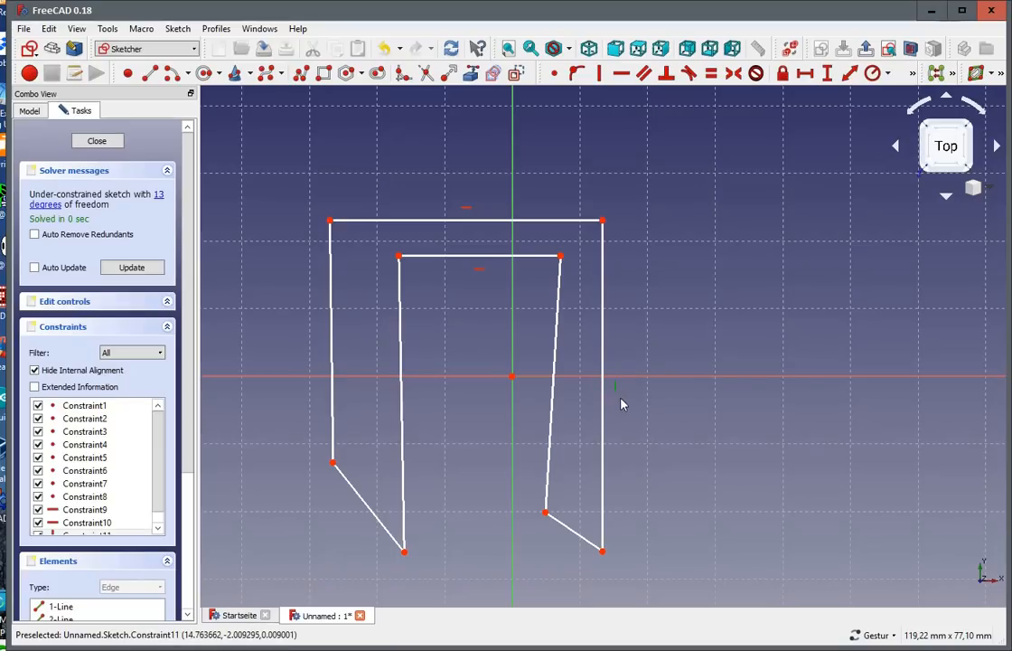
{"action": "left_click", "coordinate": [647, 271]}
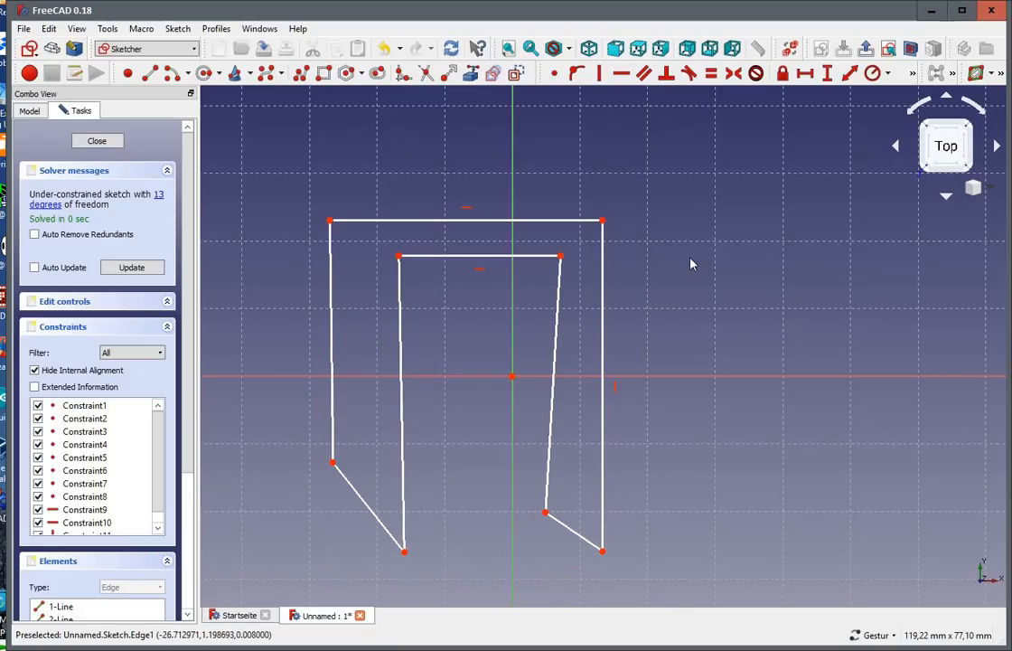
{"action": "left_click", "coordinate": [330, 327]}
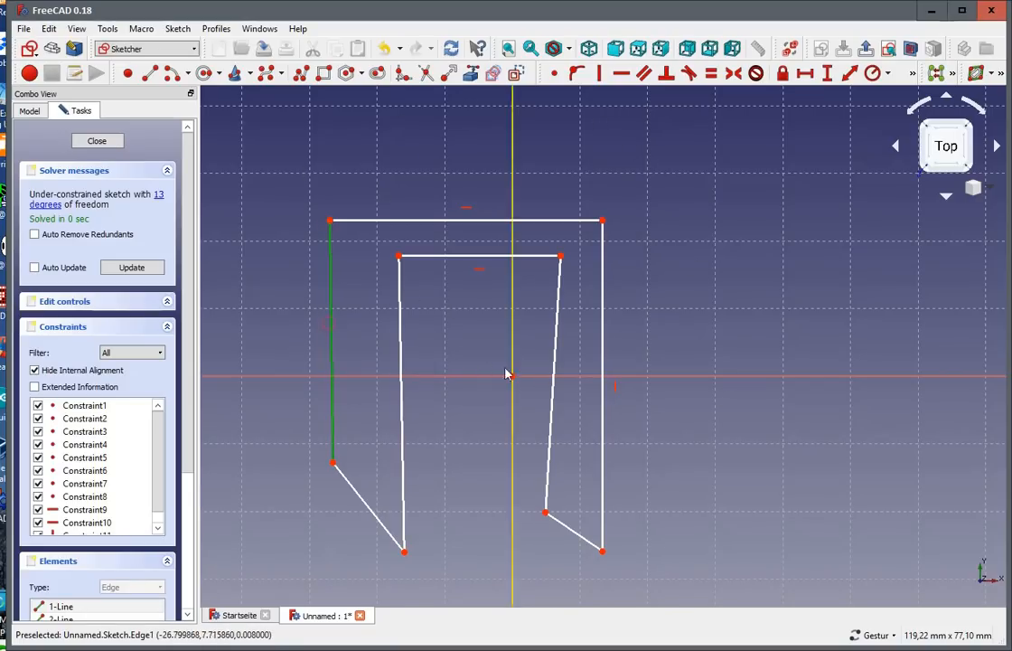
{"action": "left_click", "coordinate": [400, 346]}
{"action": "left_click", "coordinate": [553, 349]}
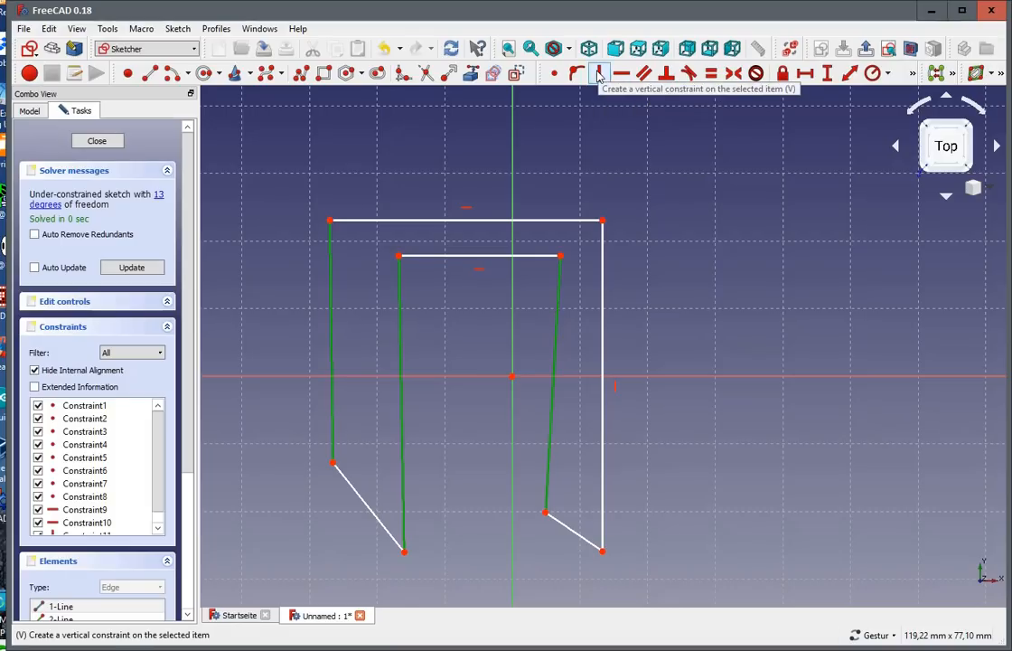
{"action": "left_click", "coordinate": [655, 214]}
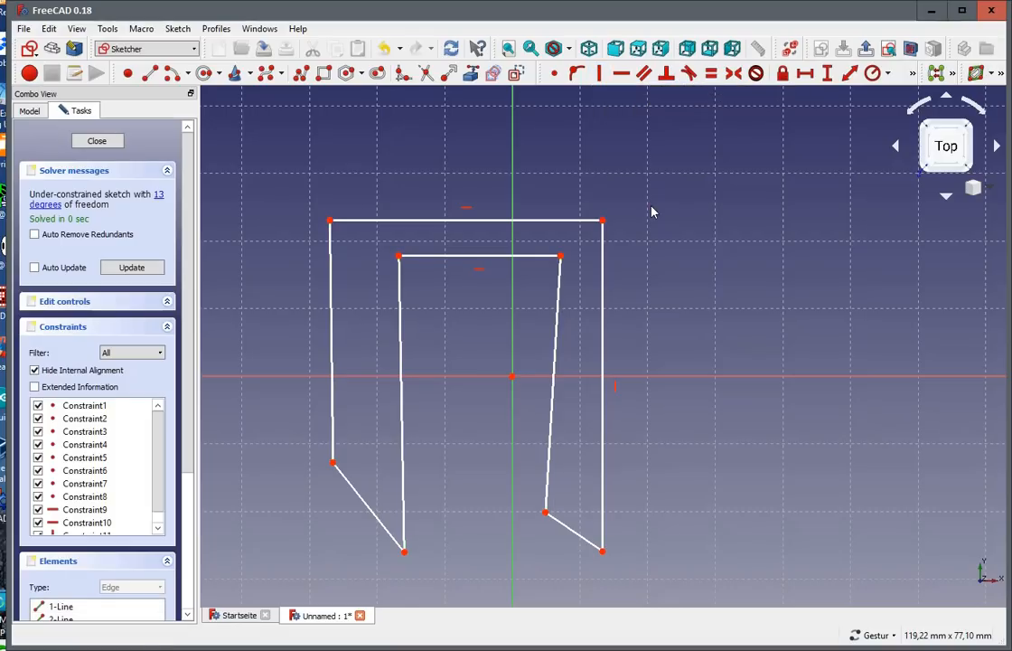
Step: Constrain the outer left edge vertical and the bottom edges of both legs horizontal
{"action": "left_click", "coordinate": [330, 310]}
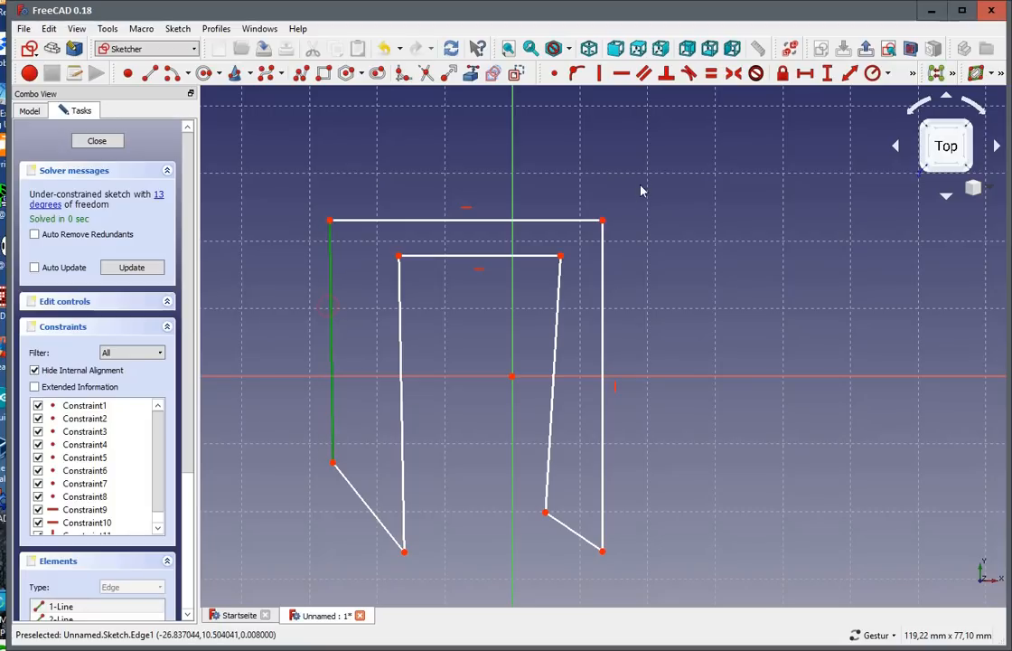
{"action": "left_click", "coordinate": [598, 72]}
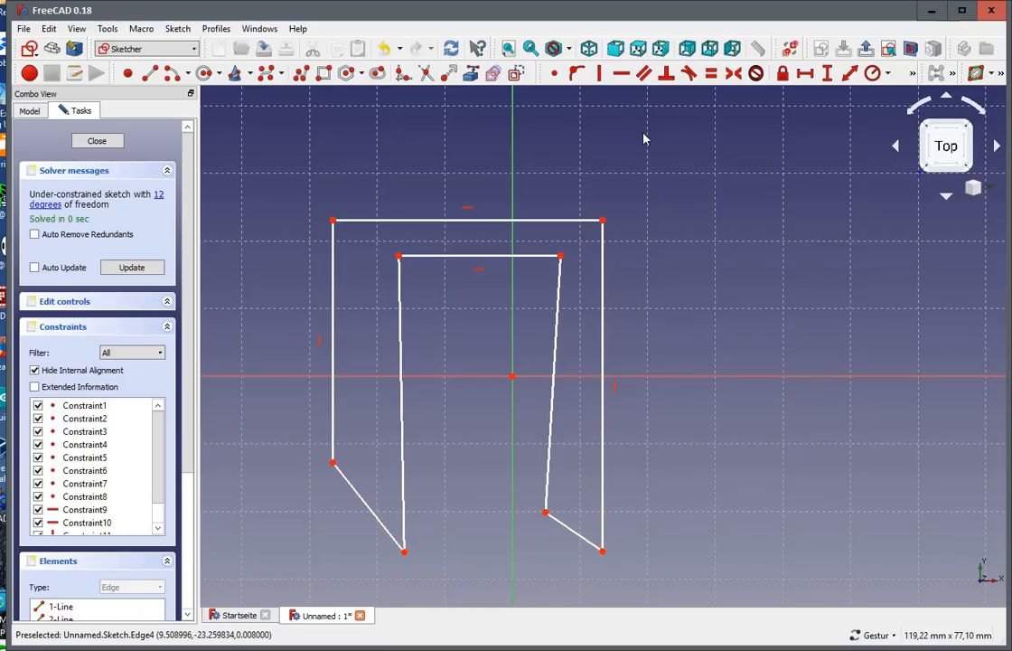
{"action": "left_click", "coordinate": [623, 74]}
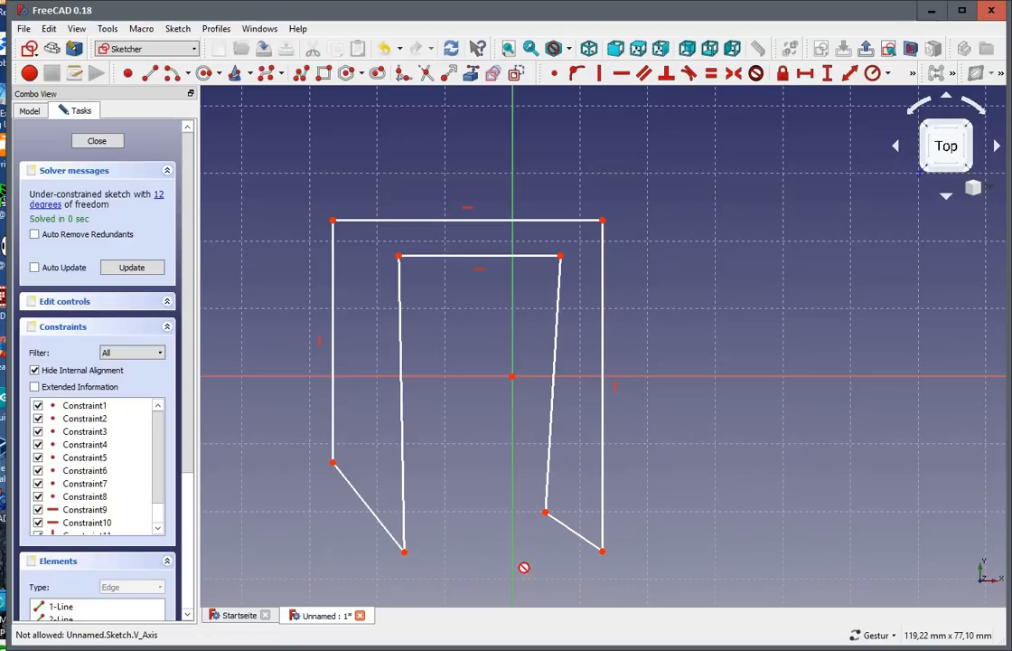
{"action": "left_click", "coordinate": [558, 523]}
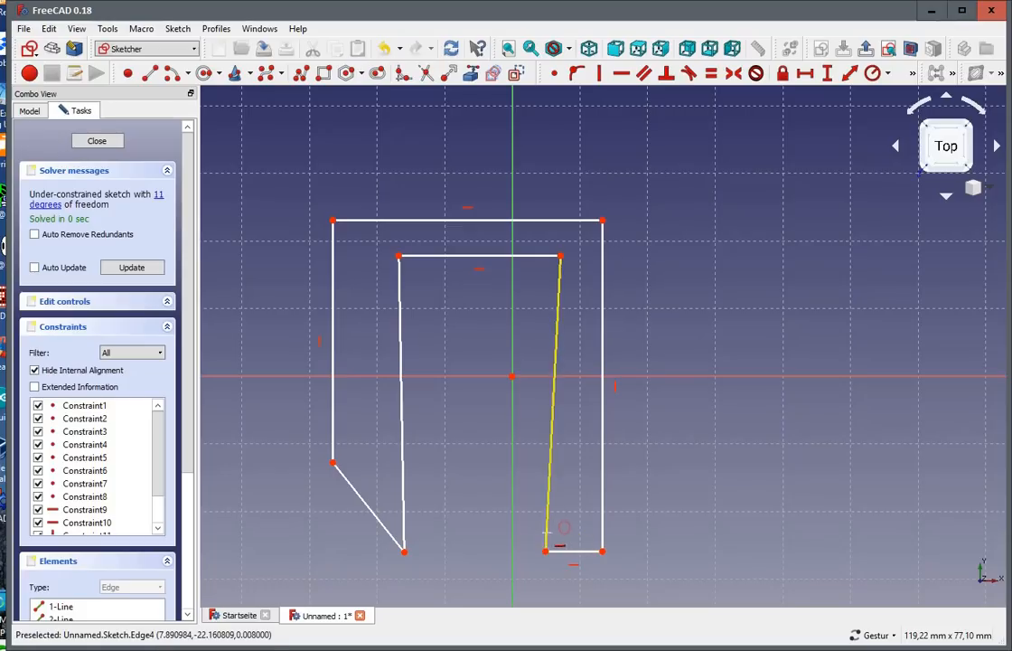
{"action": "left_click", "coordinate": [368, 507]}
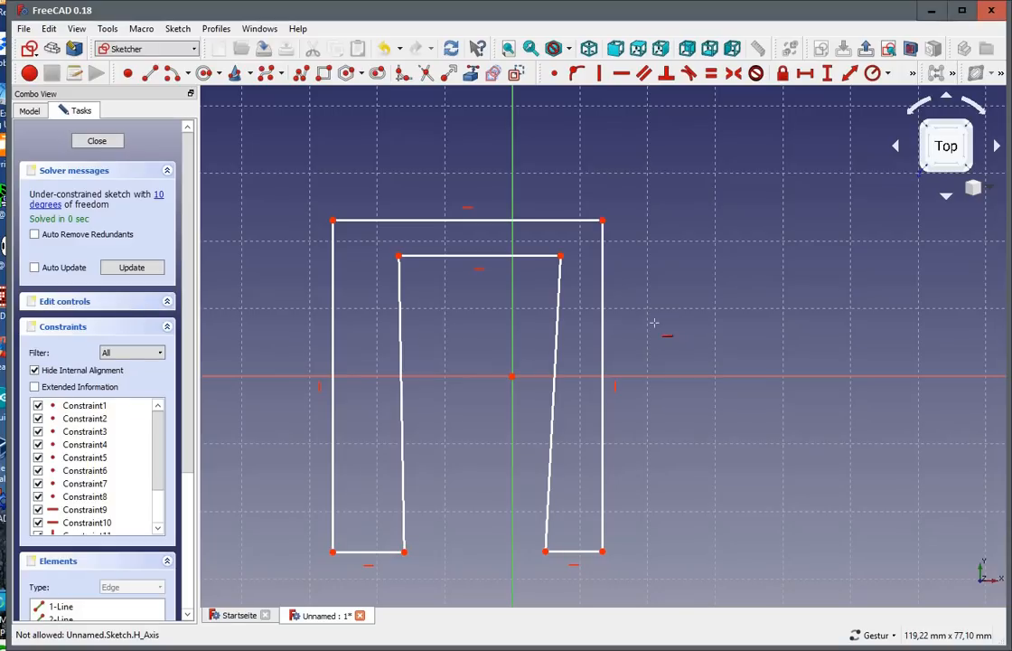
{"action": "key", "text": "Escape"}
Step: Raise the bottom edges of both legs and constrain the two outer vertical edges to equal length
{"action": "left_click_drag", "start_coordinate": [375, 551], "coordinate": [388, 497]}
{"action": "mouse_move", "coordinate": [570, 551]}
{"action": "left_mouse_down"}
{"action": "mouse_move", "coordinate": [577, 484]}
{"action": "mouse_move", "coordinate": [573, 543]}
{"action": "left_mouse_up"}
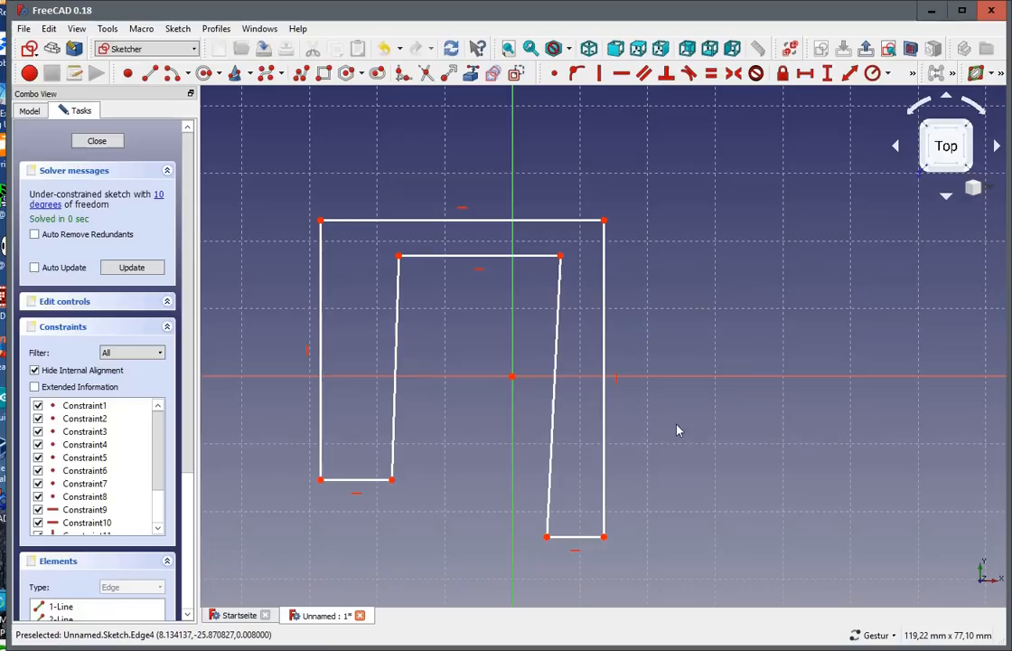
{"action": "left_click", "coordinate": [322, 361]}
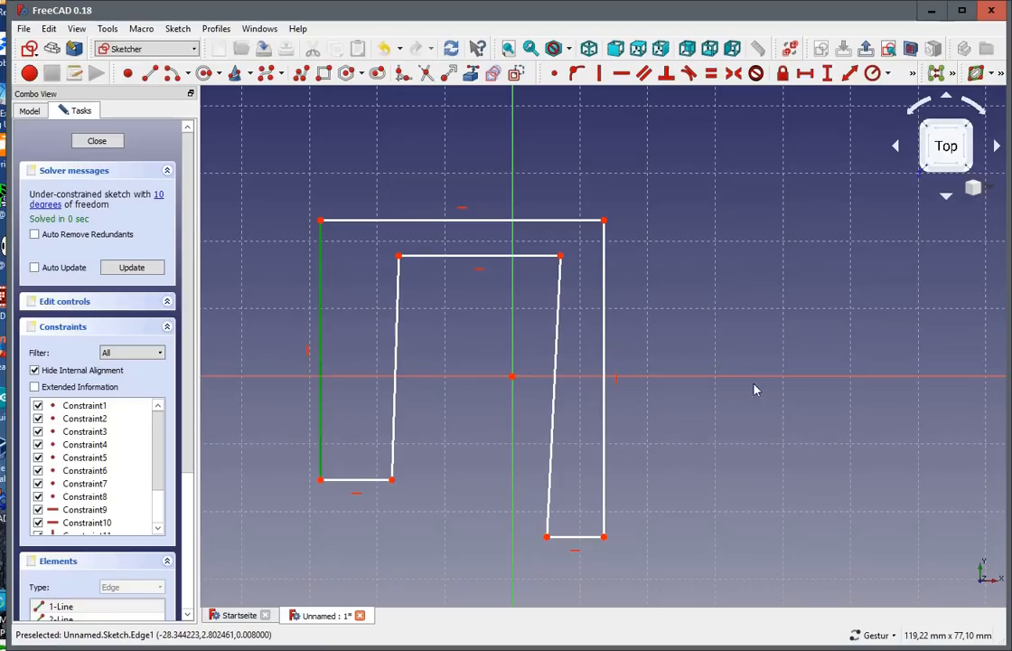
{"action": "left_click", "coordinate": [605, 345]}
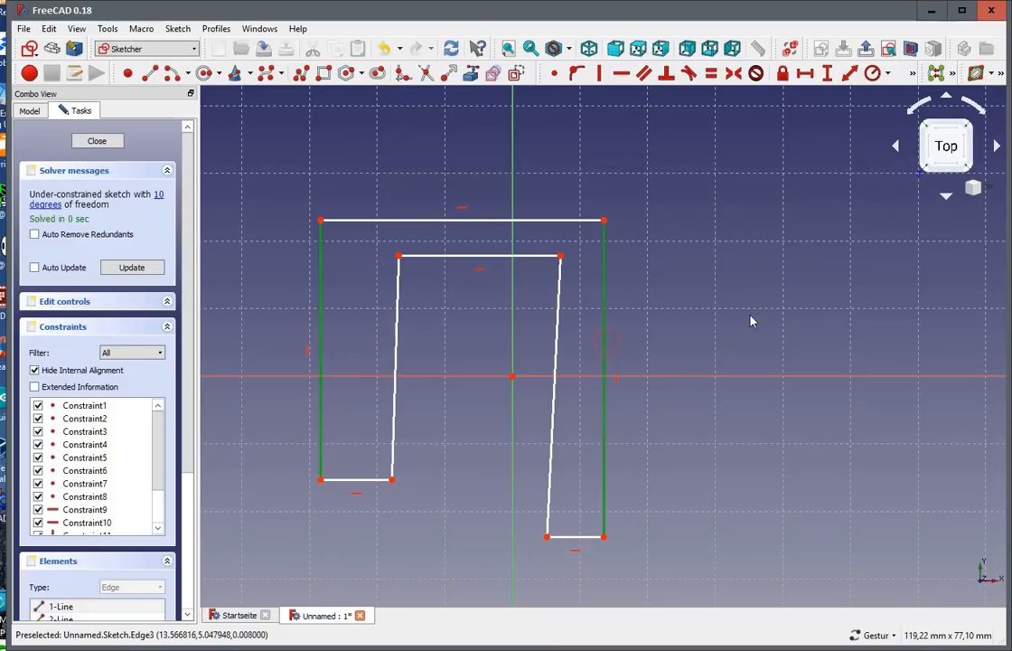
{"action": "left_click", "coordinate": [712, 74]}
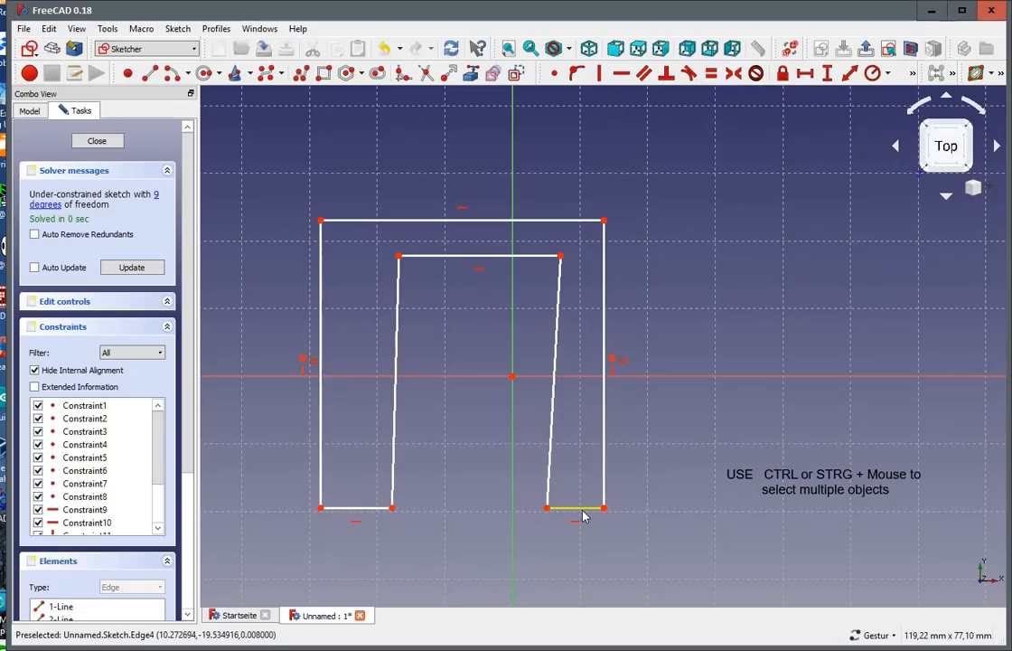
{"action": "mouse_move", "coordinate": [583, 512]}
{"action": "left_mouse_down"}
{"action": "mouse_move", "coordinate": [580, 560]}
{"action": "mouse_move", "coordinate": [597, 454]}
{"action": "mouse_move", "coordinate": [596, 479]}
{"action": "left_mouse_up"}
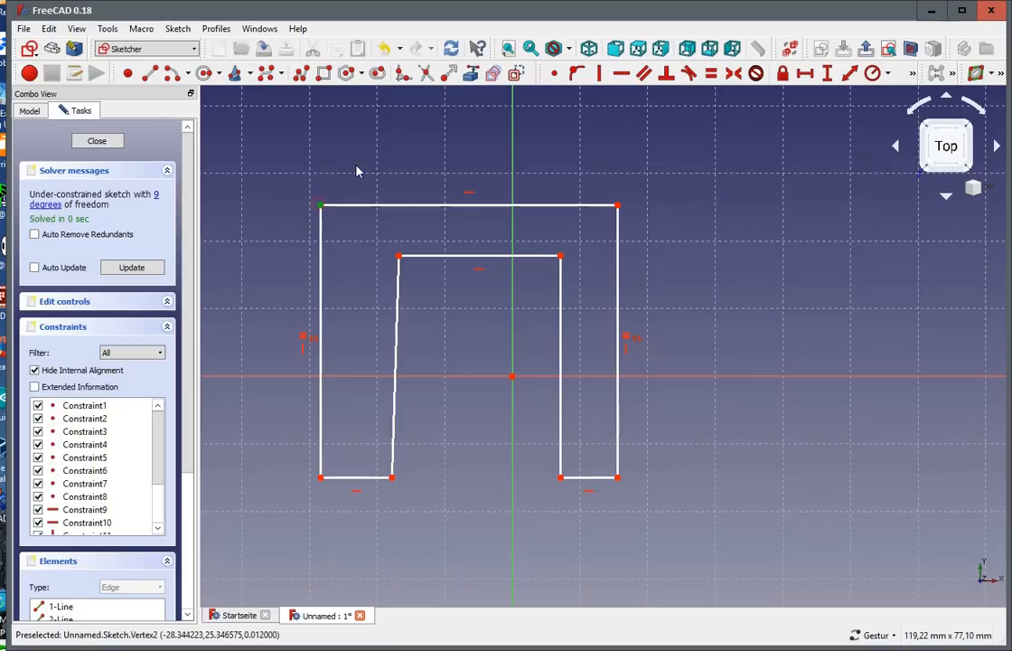
Step: Try to constrain the two outer top corners symmetric about the origin, and undo that constraint
{"action": "left_click", "coordinate": [618, 206]}
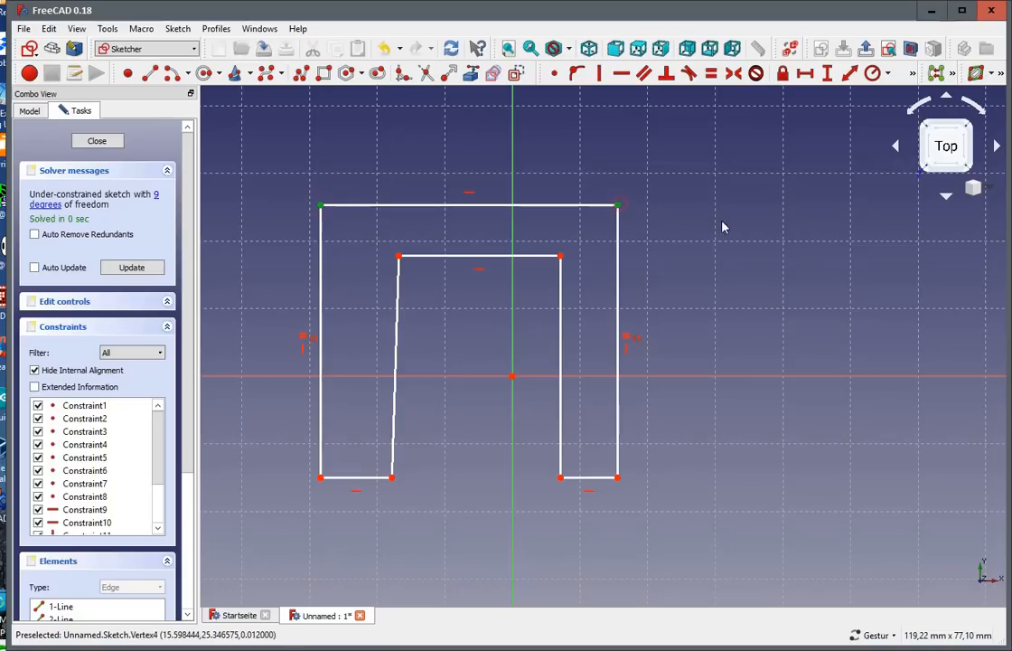
{"action": "left_click", "coordinate": [513, 378]}
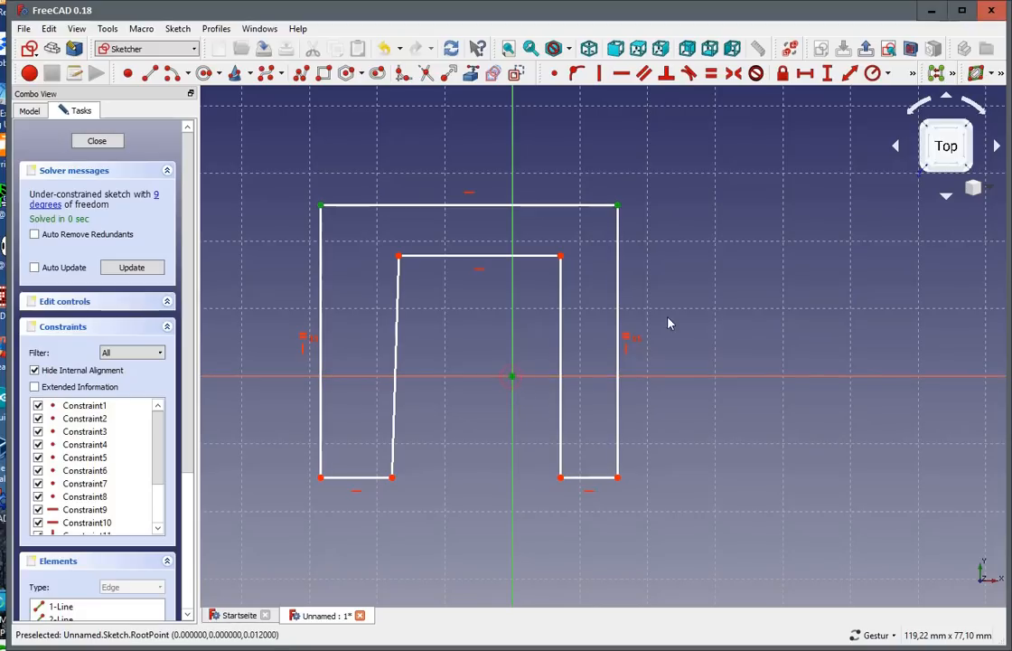
{"action": "left_click", "coordinate": [735, 76]}
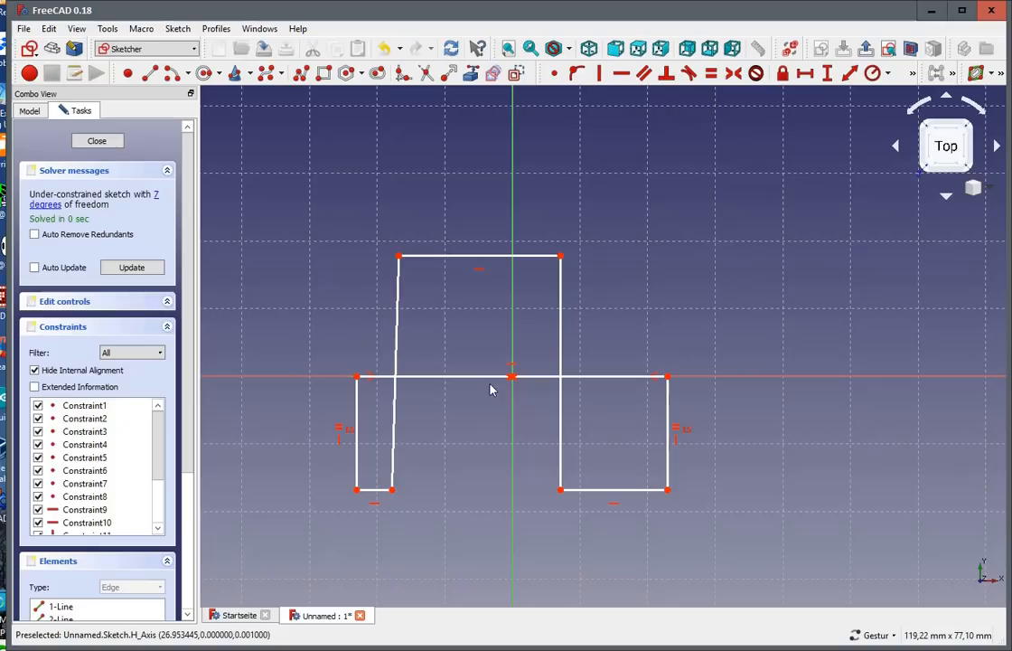
{"action": "scroll", "coordinate": [492, 411], "scroll_direction": "down", "scroll_amount": 2}
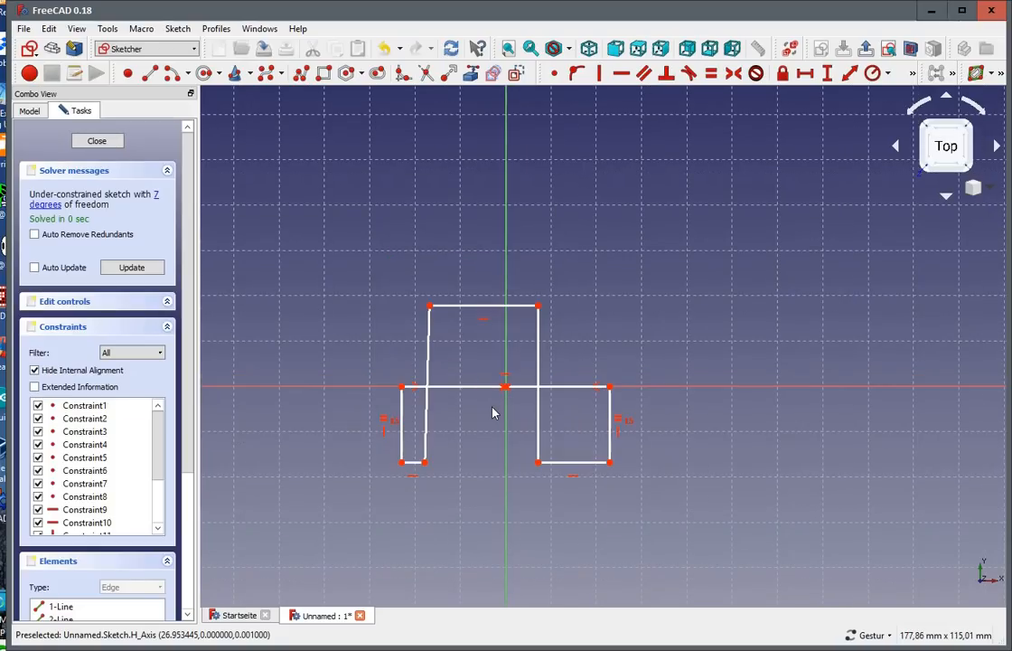
{"action": "scroll", "coordinate": [493, 411], "scroll_direction": "up", "scroll_amount": 2}
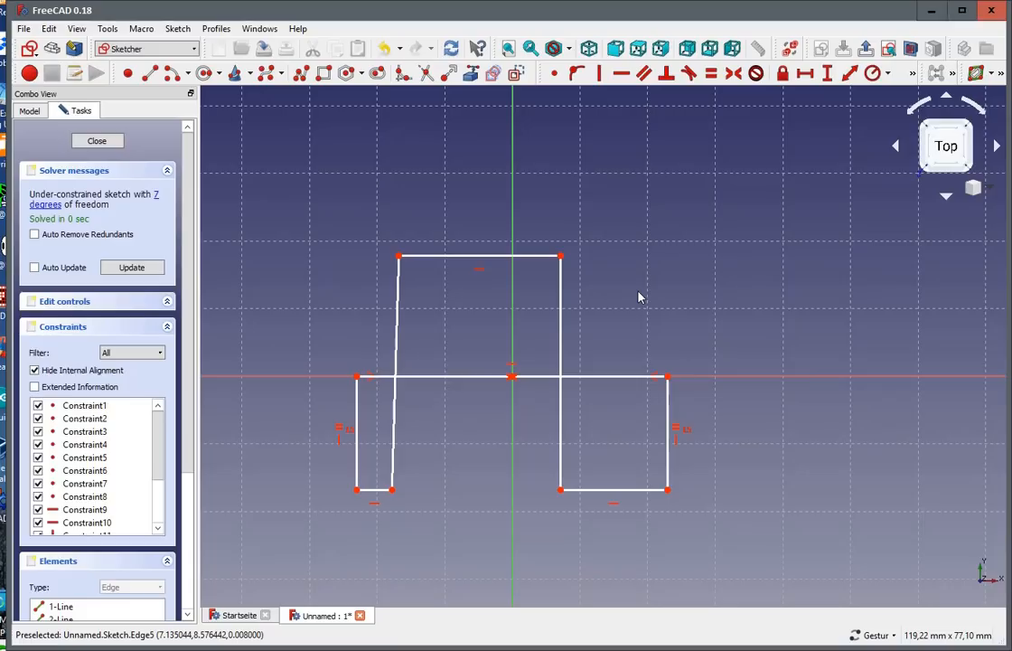
{"action": "key", "text": "ctrl+z"}
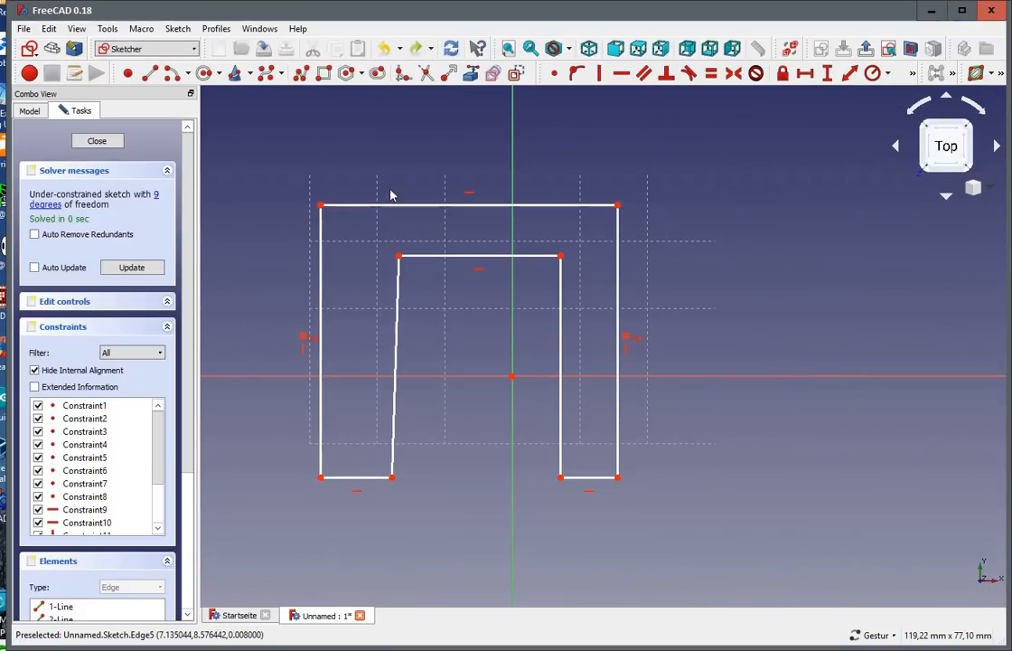
{"action": "left_click", "coordinate": [48, 28]}
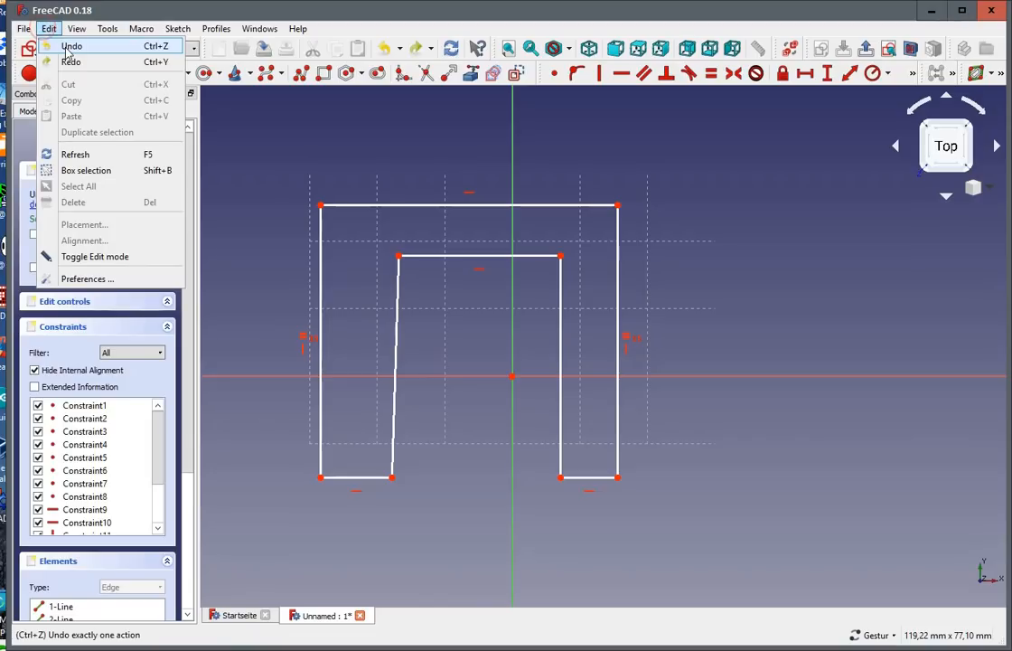
{"action": "left_click", "coordinate": [777, 219]}
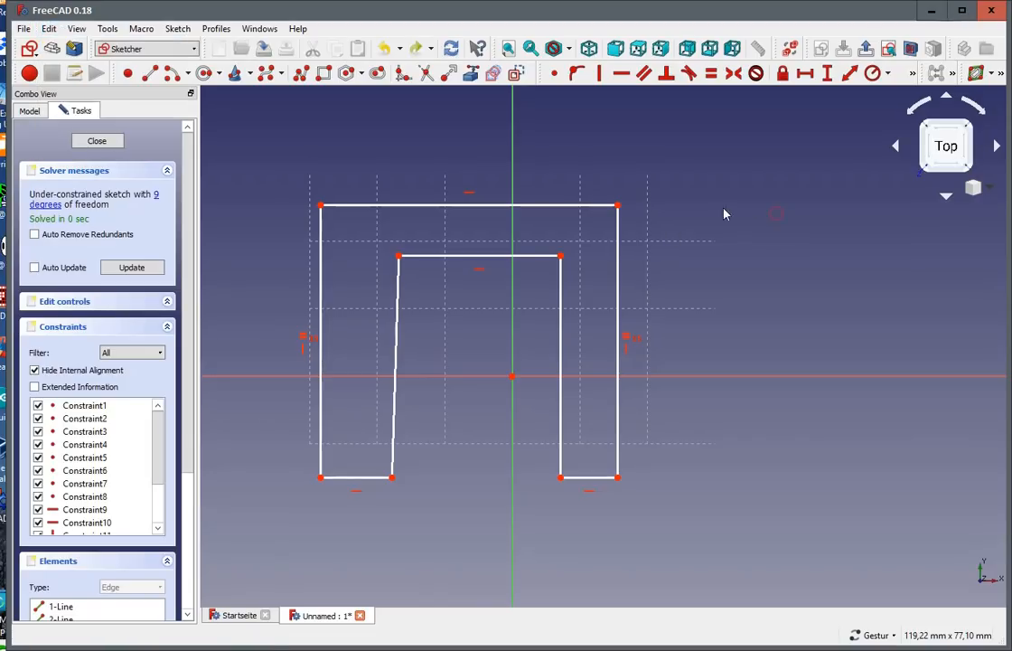
Step: Constrain the two outer top corners of the profile symmetric about the vertical axis
{"action": "left_click", "coordinate": [320, 206]}
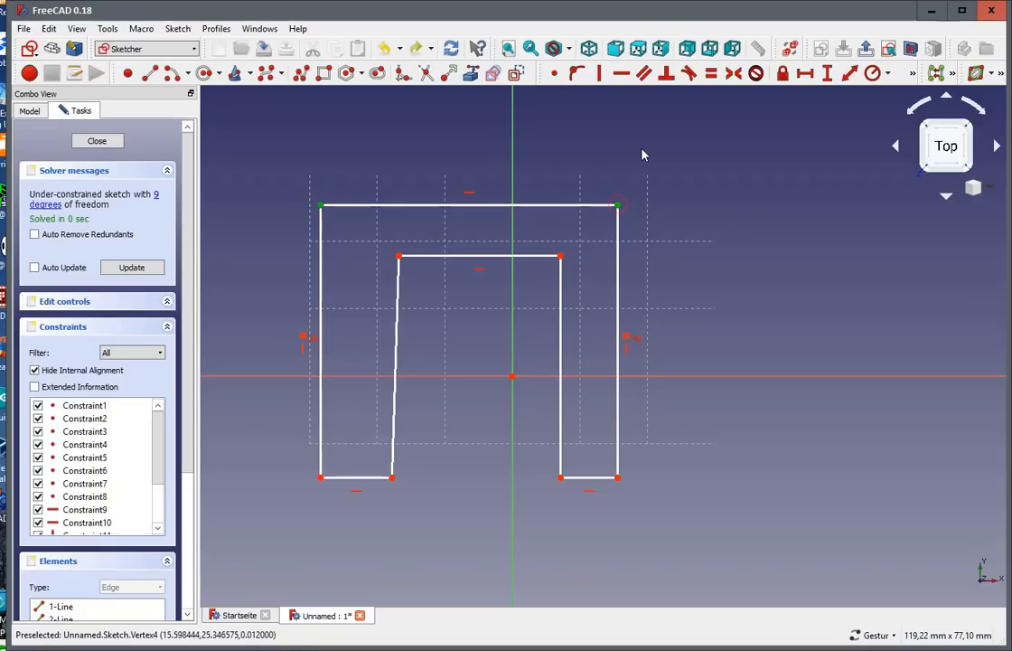
{"action": "left_click", "coordinate": [513, 391]}
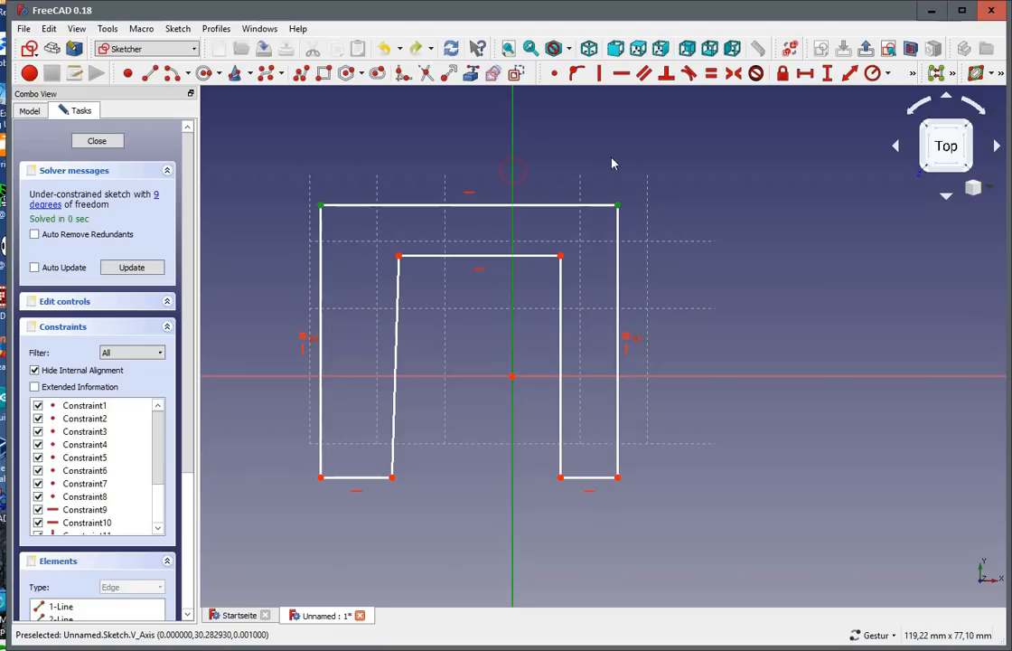
{"action": "left_click", "coordinate": [733, 73]}
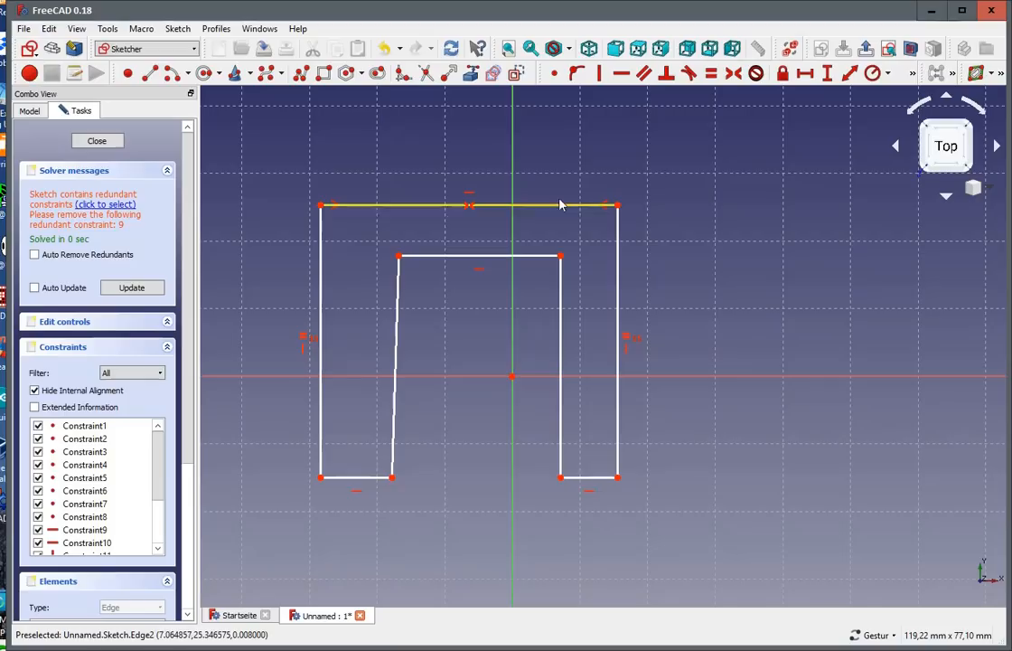
Step: Delete the horizontal constraint on the outer top edge, and stretch the outer profile wider and higher
{"action": "left_click", "coordinate": [469, 194]}
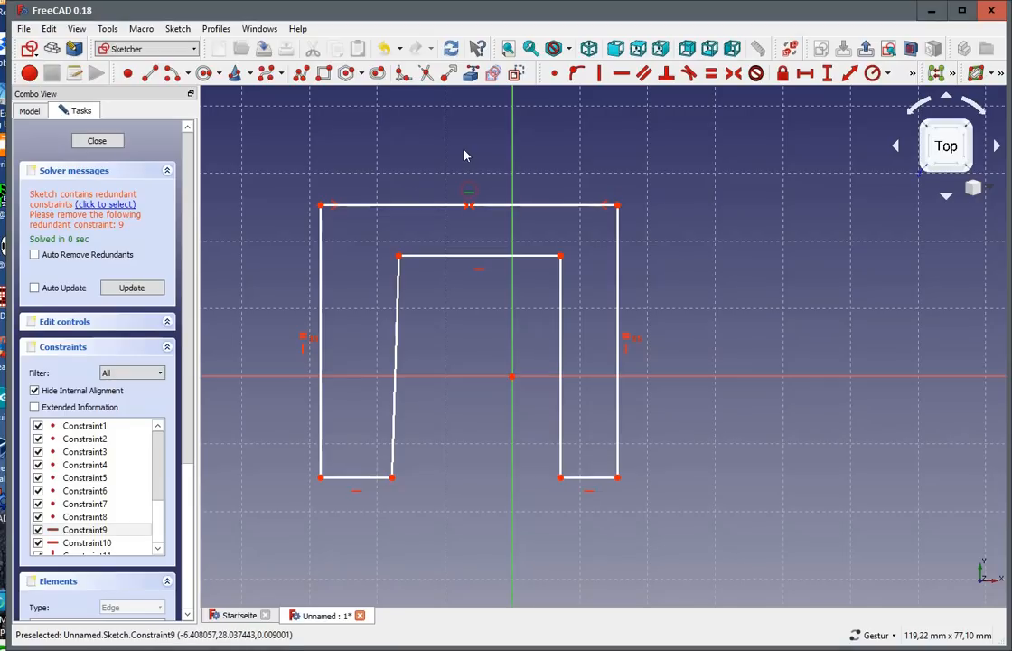
{"action": "key", "text": "Delete"}
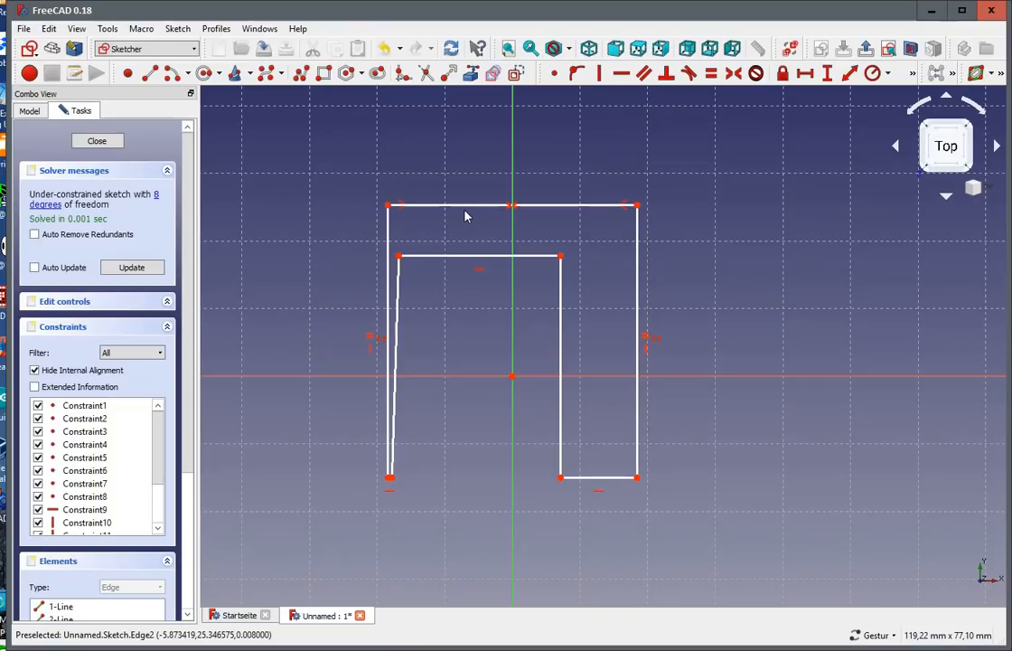
{"action": "left_click_drag", "start_coordinate": [466, 212], "coordinate": [350, 165]}
{"action": "mouse_move", "coordinate": [638, 226]}
{"action": "left_mouse_down"}
{"action": "mouse_move", "coordinate": [662, 214]}
{"action": "mouse_move", "coordinate": [728, 220]}
{"action": "mouse_move", "coordinate": [710, 197]}
{"action": "mouse_move", "coordinate": [662, 185]}
{"action": "mouse_move", "coordinate": [710, 195]}
{"action": "mouse_move", "coordinate": [728, 210]}
{"action": "mouse_move", "coordinate": [658, 153]}
{"action": "mouse_move", "coordinate": [698, 187]}
{"action": "left_mouse_up"}
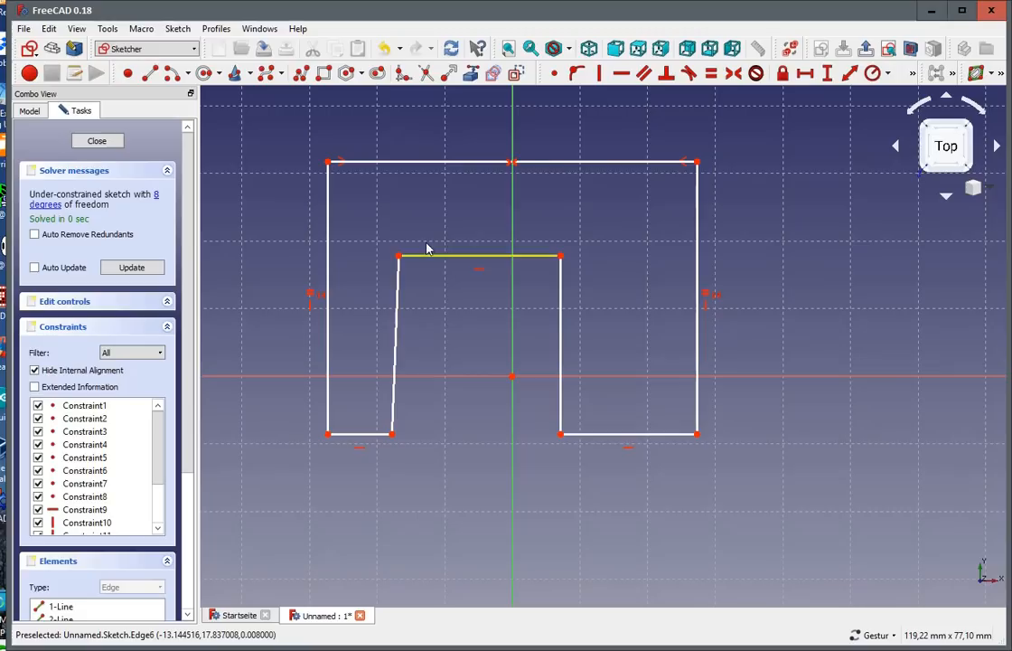
Step: Replace the horizontal constraint on the slot's inner top edge with symmetry of its two corners about the vertical axis
{"action": "left_click", "coordinate": [398, 258]}
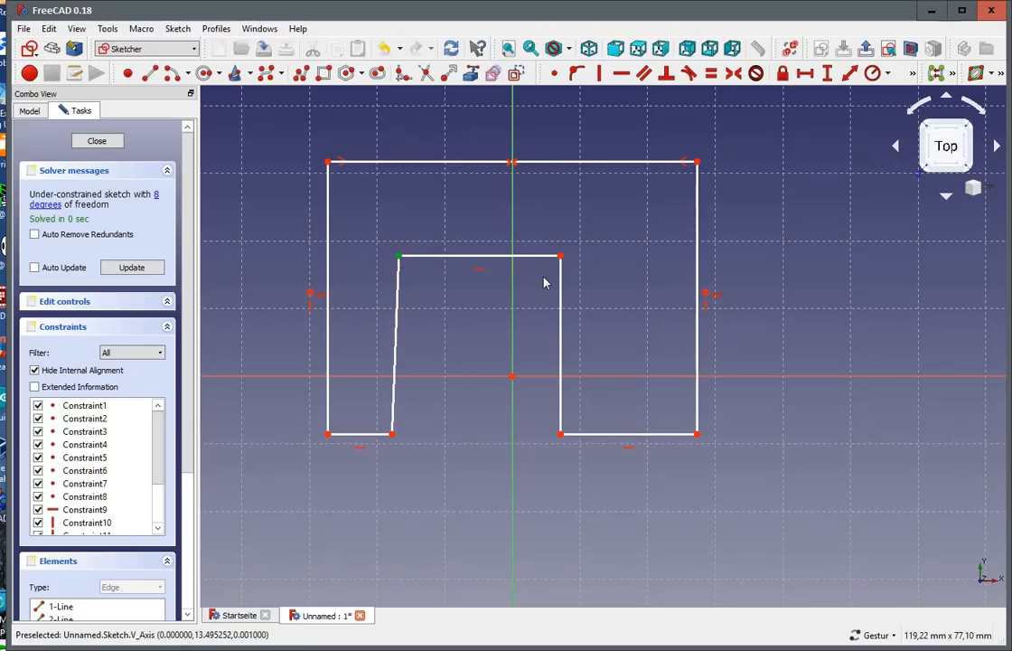
{"action": "left_click", "coordinate": [544, 278]}
{"action": "left_click", "coordinate": [478, 271]}
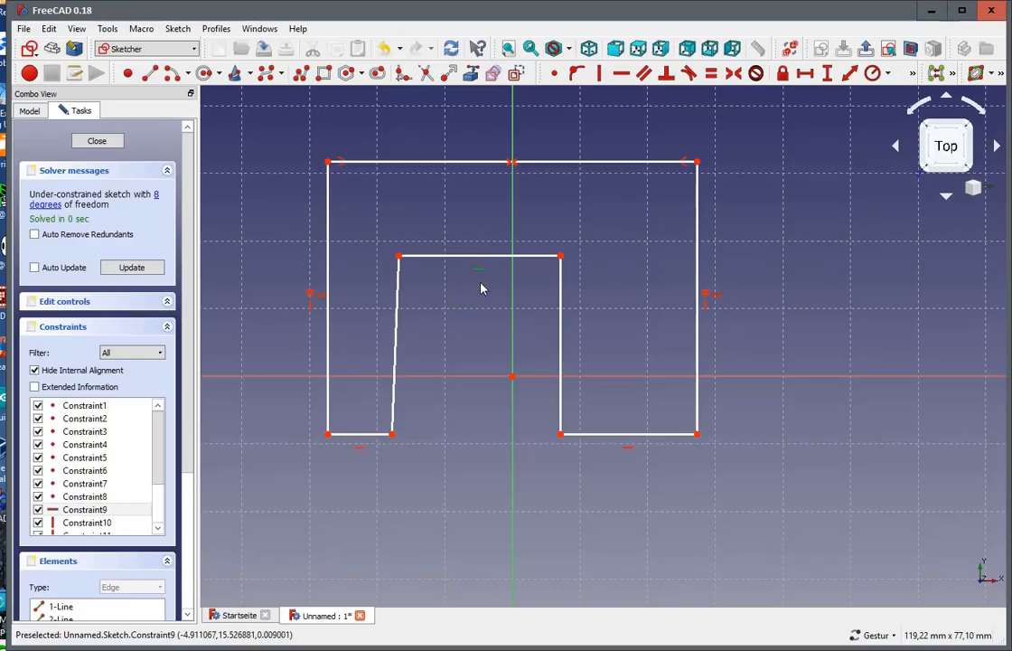
{"action": "key", "text": "Delete"}
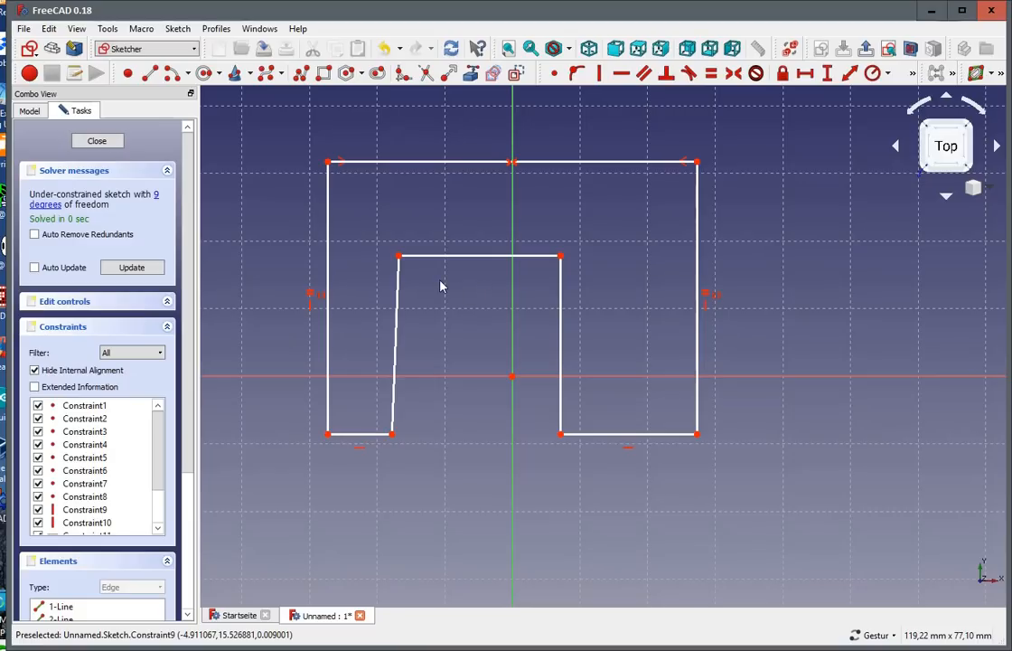
{"action": "left_click", "coordinate": [399, 258]}
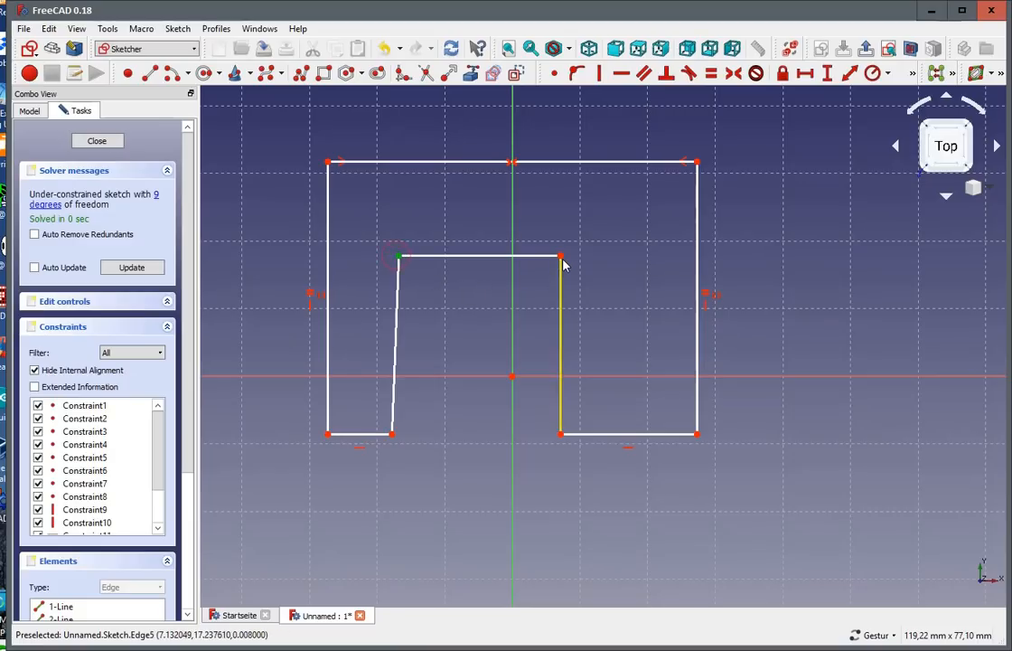
{"action": "left_click", "coordinate": [560, 257]}
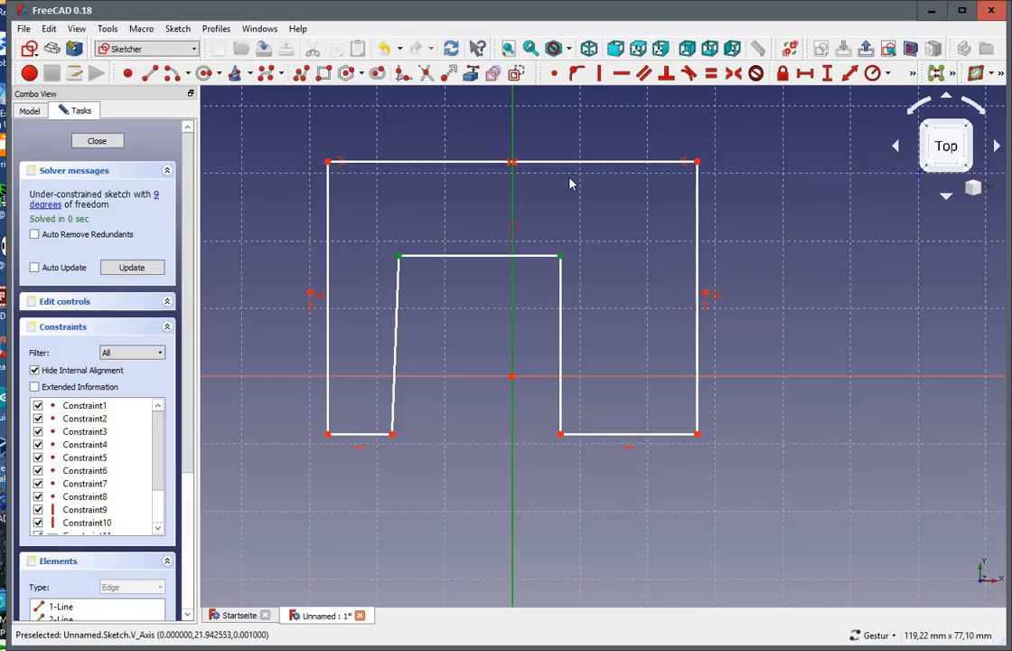
{"action": "left_click", "coordinate": [734, 72]}
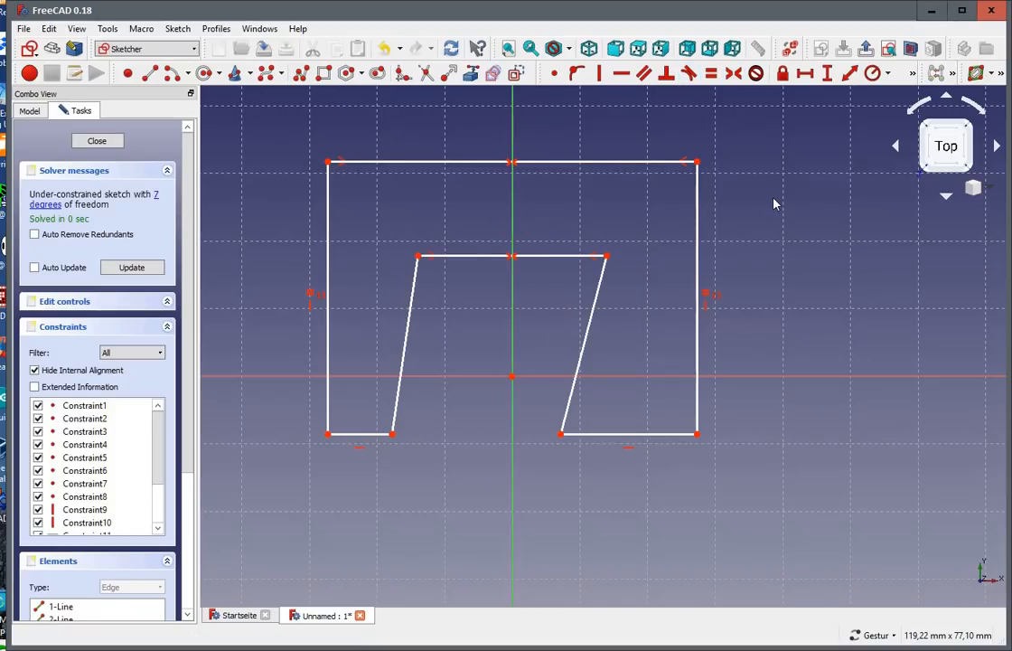
Step: Try a parallel constraint between the left leg's outer and inner edges, and delete it again
{"action": "left_click", "coordinate": [330, 339]}
{"action": "left_click", "coordinate": [407, 336]}
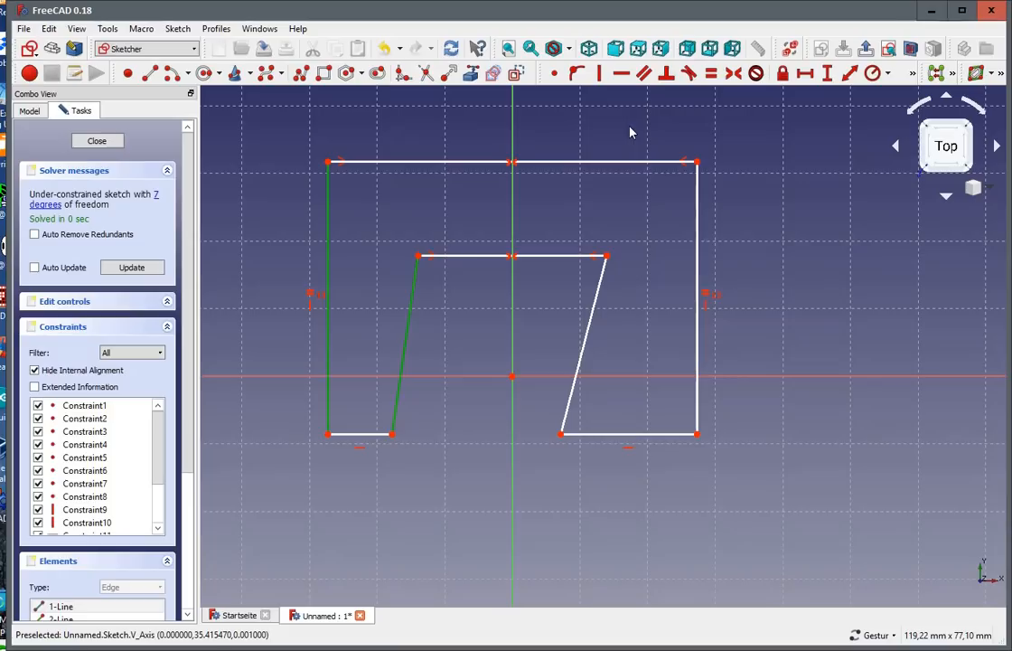
{"action": "left_click", "coordinate": [643, 74]}
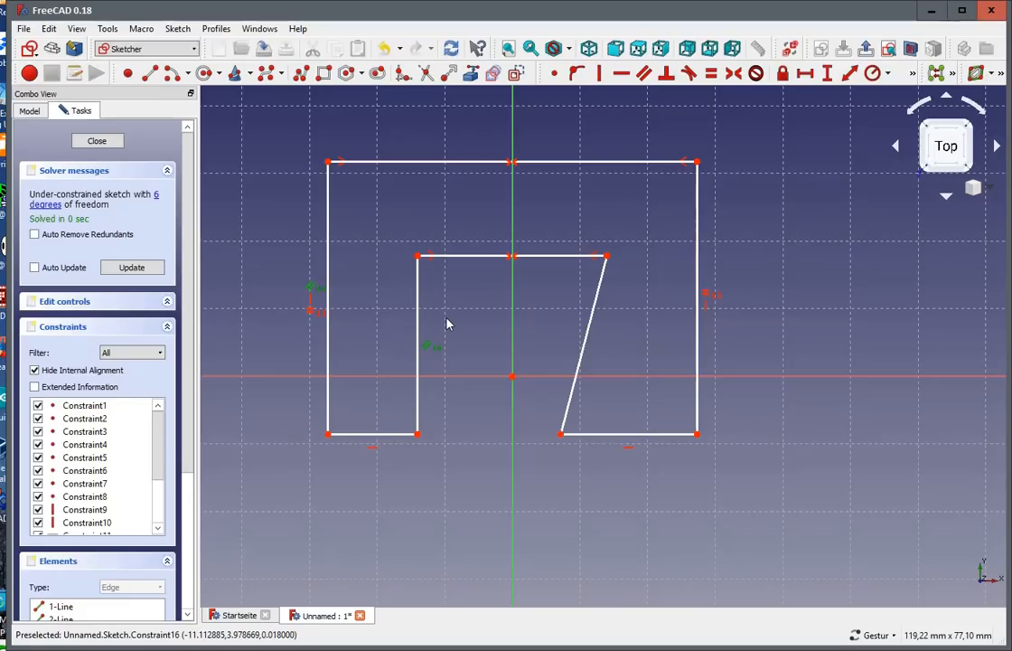
{"action": "key", "text": "Delete"}
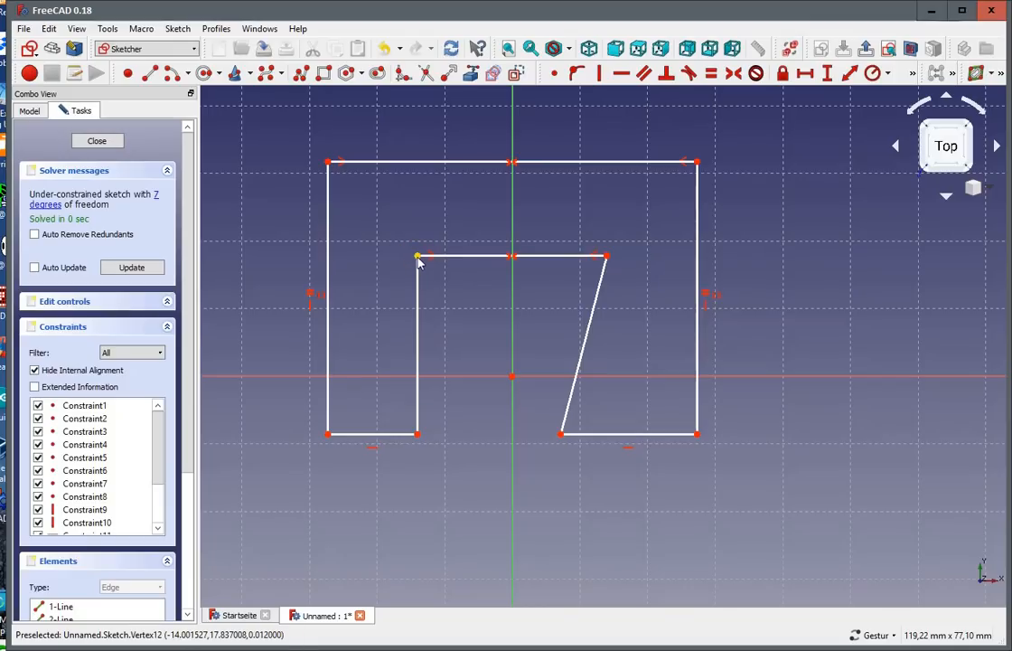
Step: Reshape the slot by widening its inner top edge and moving the inner bottom corners of both legs towards a symmetric layout
{"action": "left_click_drag", "start_coordinate": [418, 258], "coordinate": [392, 257]}
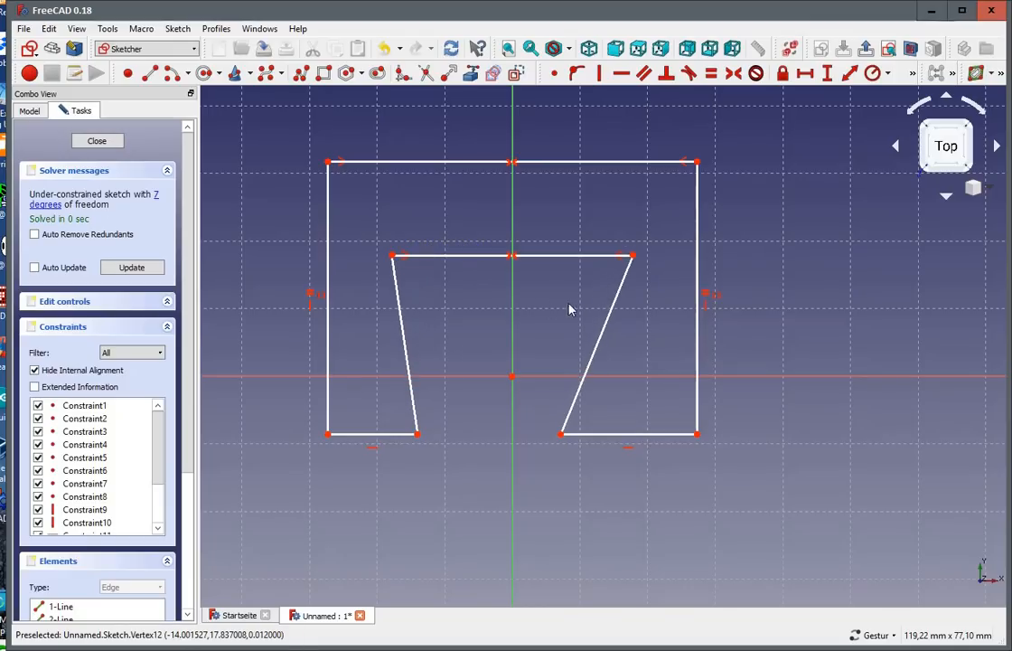
{"action": "left_click_drag", "start_coordinate": [605, 323], "coordinate": [581, 334]}
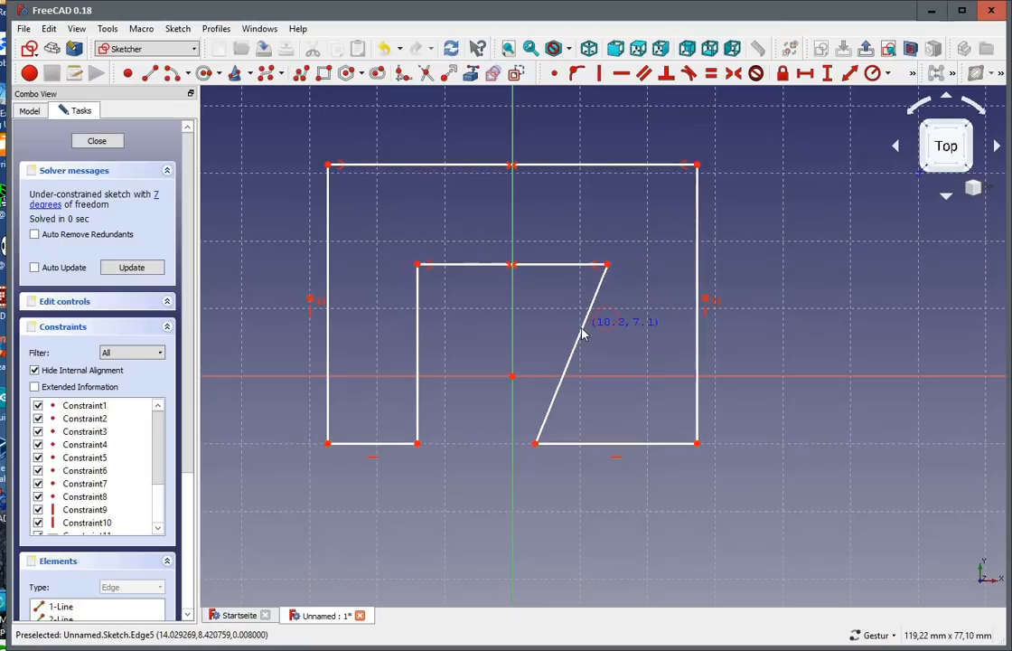
{"action": "left_click_drag", "start_coordinate": [467, 264], "coordinate": [395, 264]}
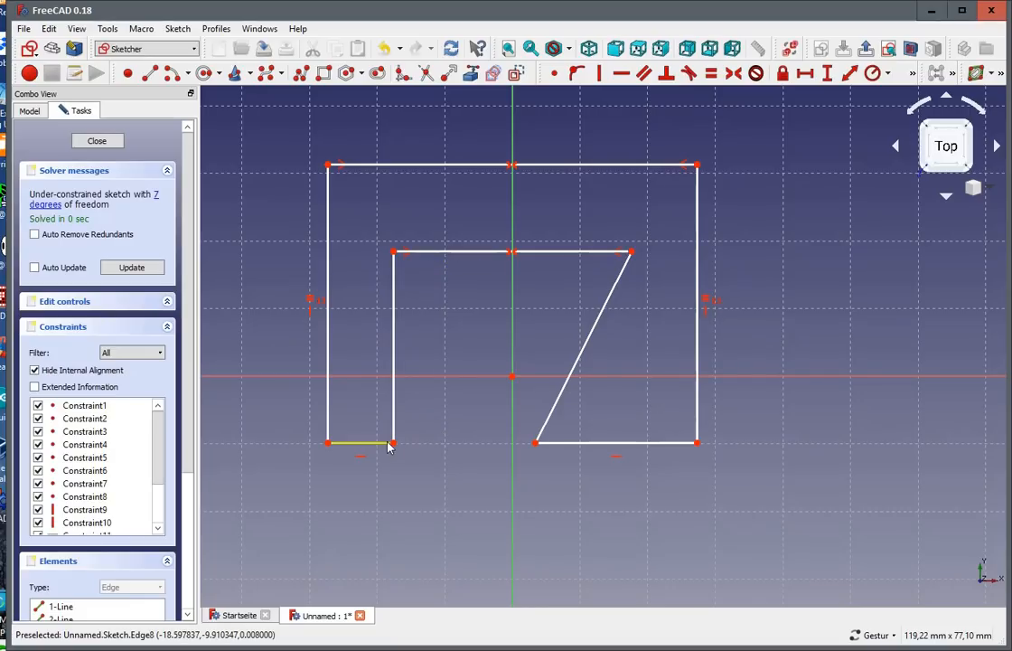
{"action": "left_click_drag", "start_coordinate": [388, 445], "coordinate": [411, 444]}
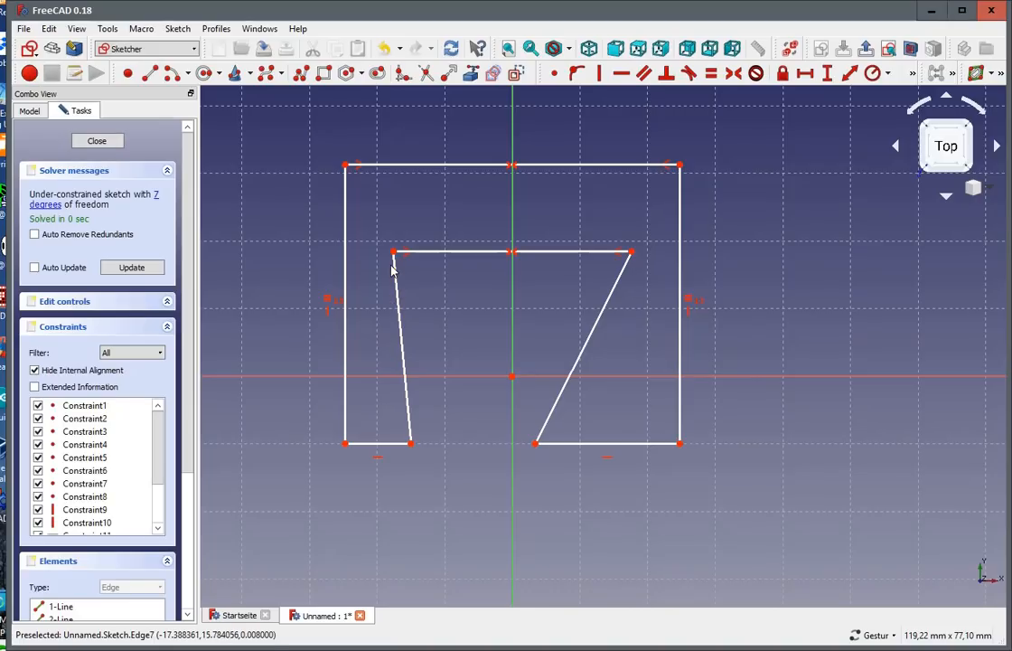
{"action": "left_click", "coordinate": [445, 253]}
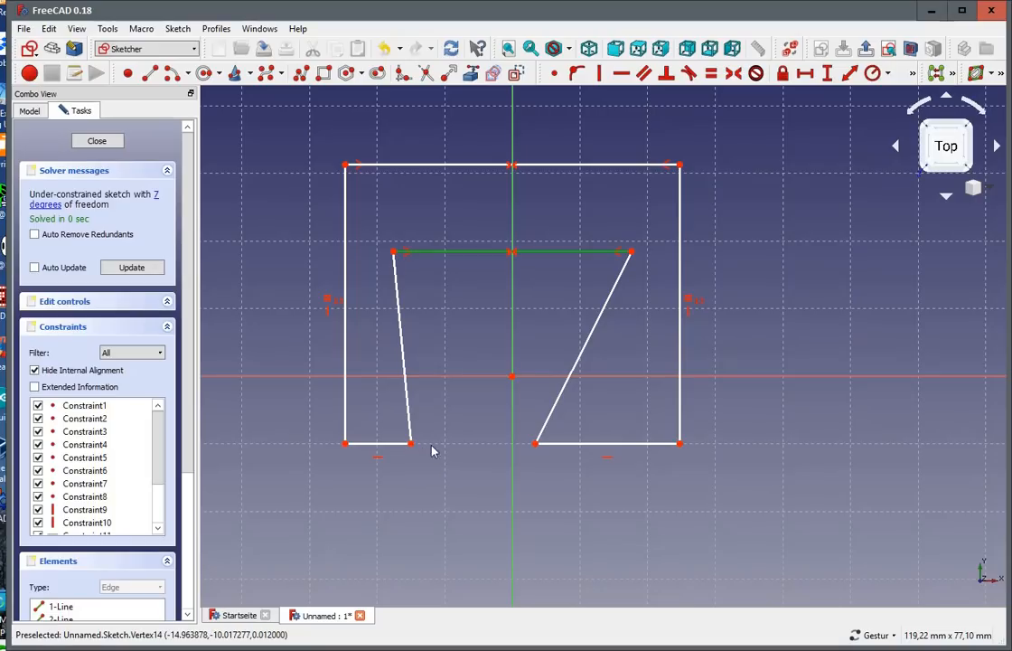
{"action": "left_click", "coordinate": [535, 444]}
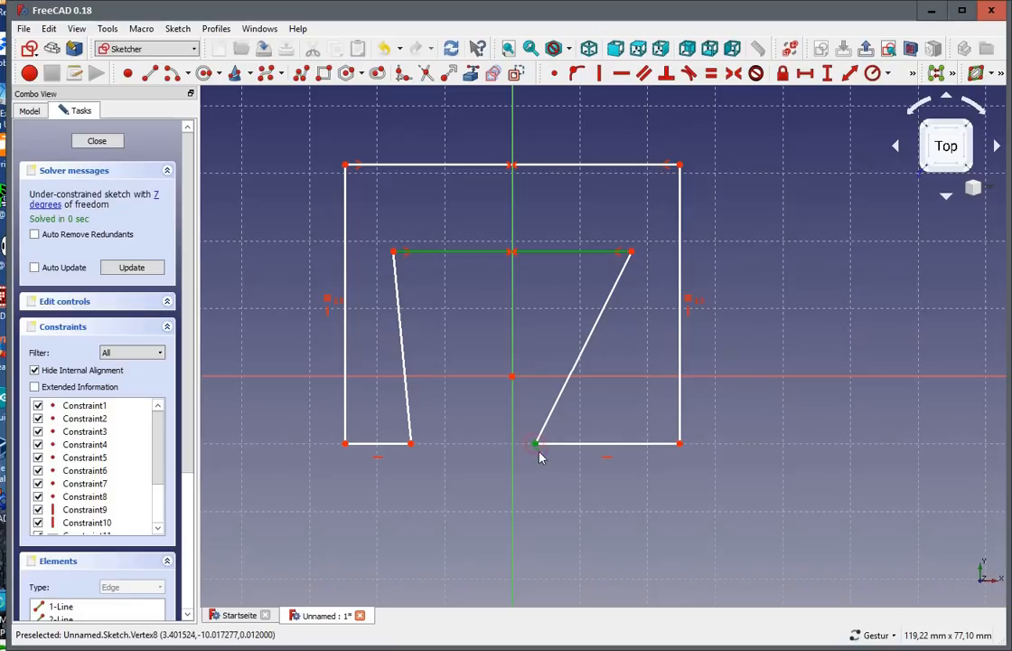
{"action": "left_click_drag", "start_coordinate": [535, 445], "coordinate": [587, 443]}
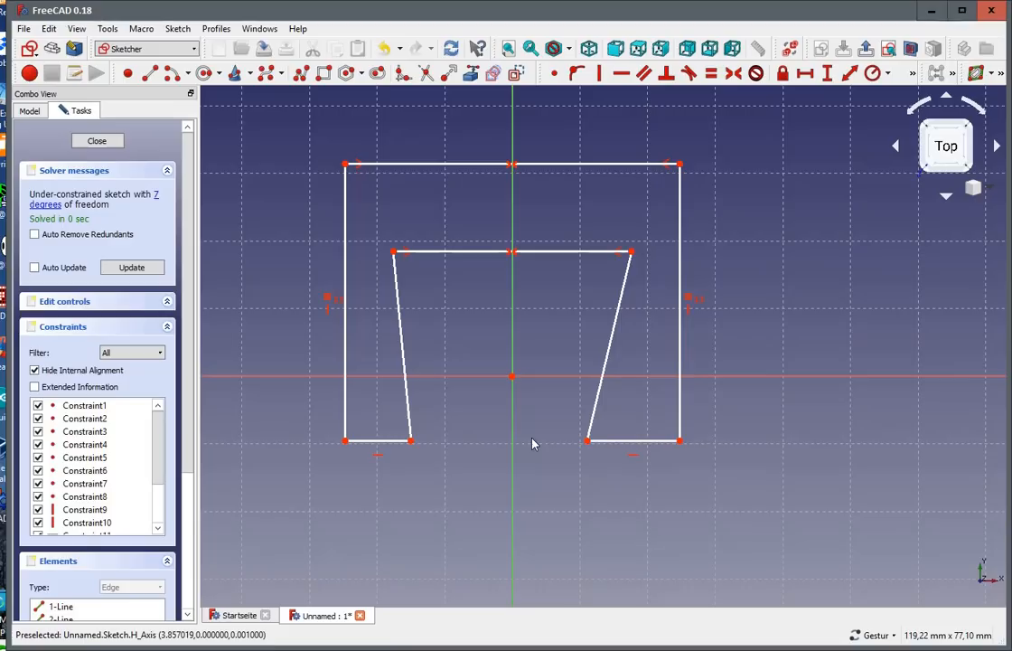
Step: Constrain the bottom edges of both legs to equal length, and move the legs farther apart
{"action": "left_click", "coordinate": [385, 440]}
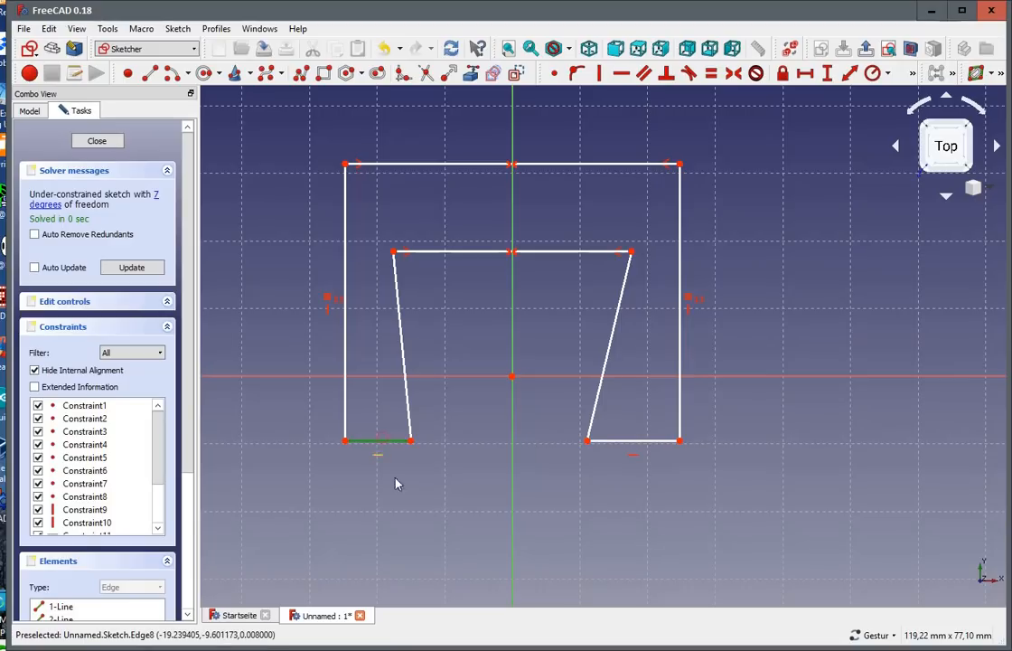
{"action": "left_click", "coordinate": [636, 439]}
{"action": "left_click", "coordinate": [626, 441]}
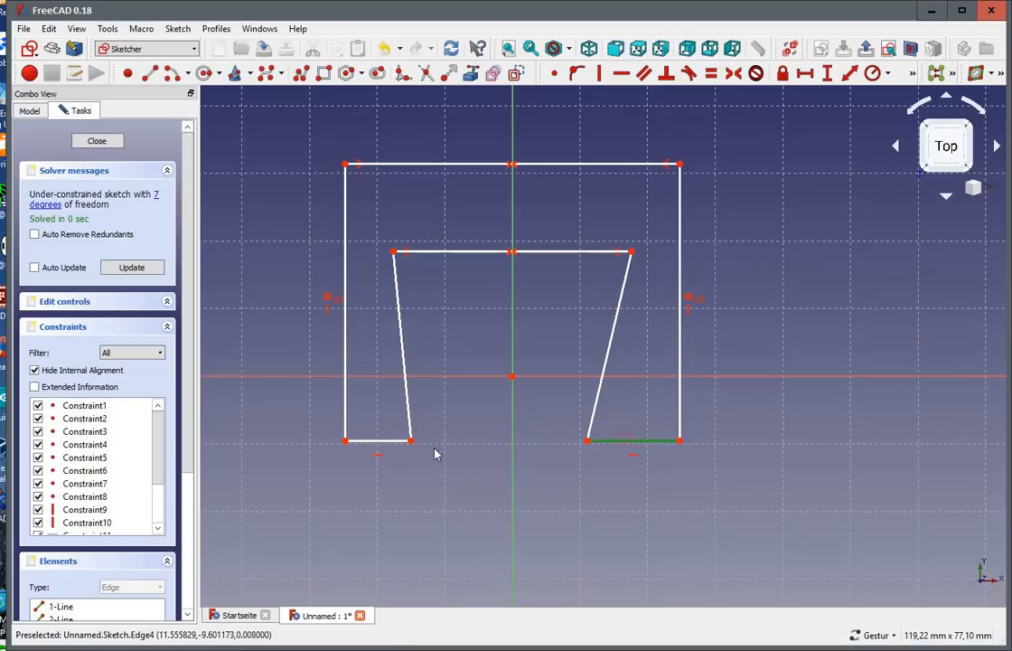
{"action": "left_click", "coordinate": [387, 441]}
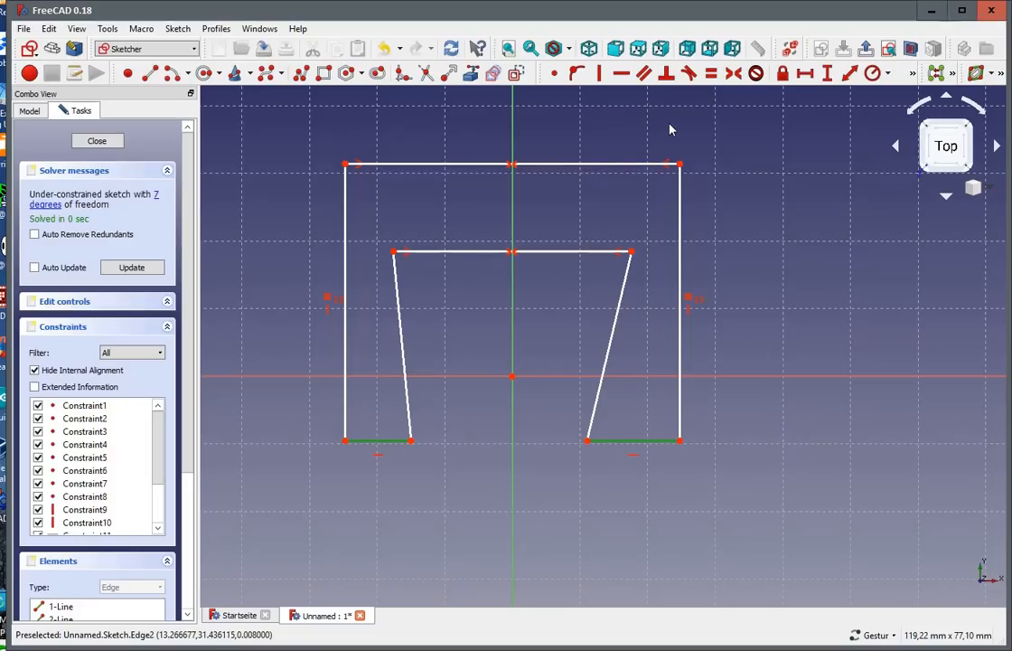
{"action": "left_click", "coordinate": [712, 75]}
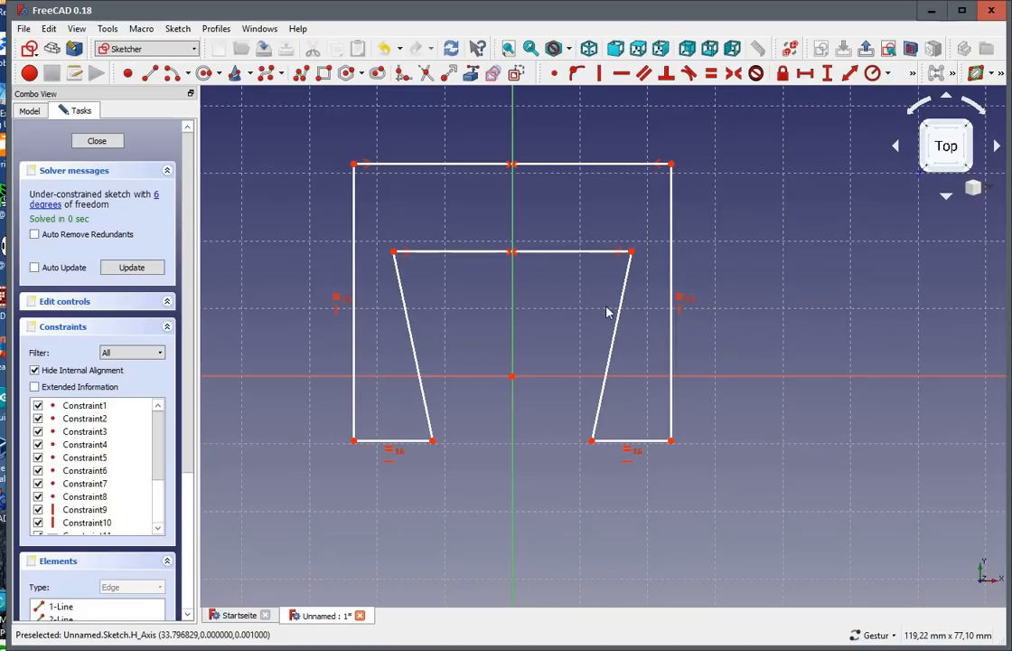
{"action": "left_click_drag", "start_coordinate": [641, 445], "coordinate": [669, 449]}
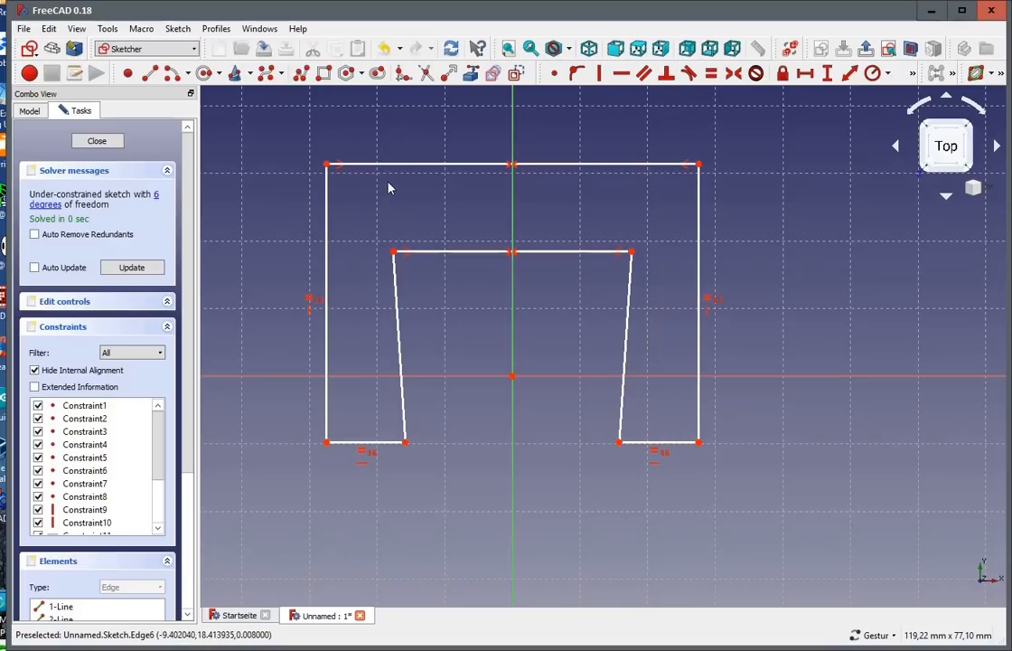
Step: Constrain the horizontal distance between the legs' inner bottom corners to 5 mm and narrow the slot's inner top edge to about 23 mm
{"action": "left_click", "coordinate": [405, 444]}
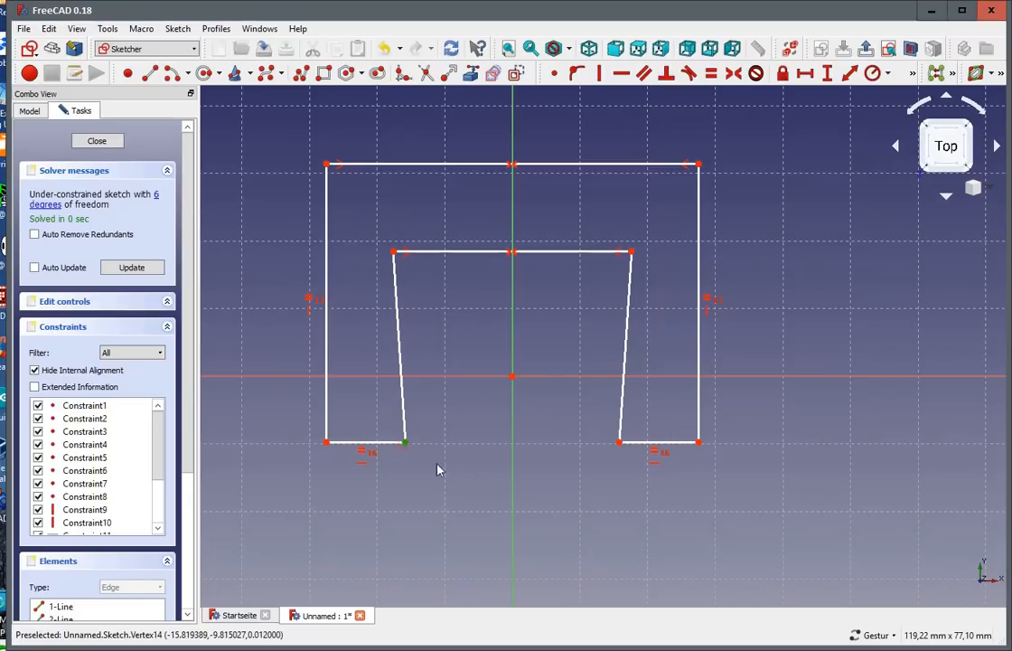
{"action": "left_click", "coordinate": [619, 442]}
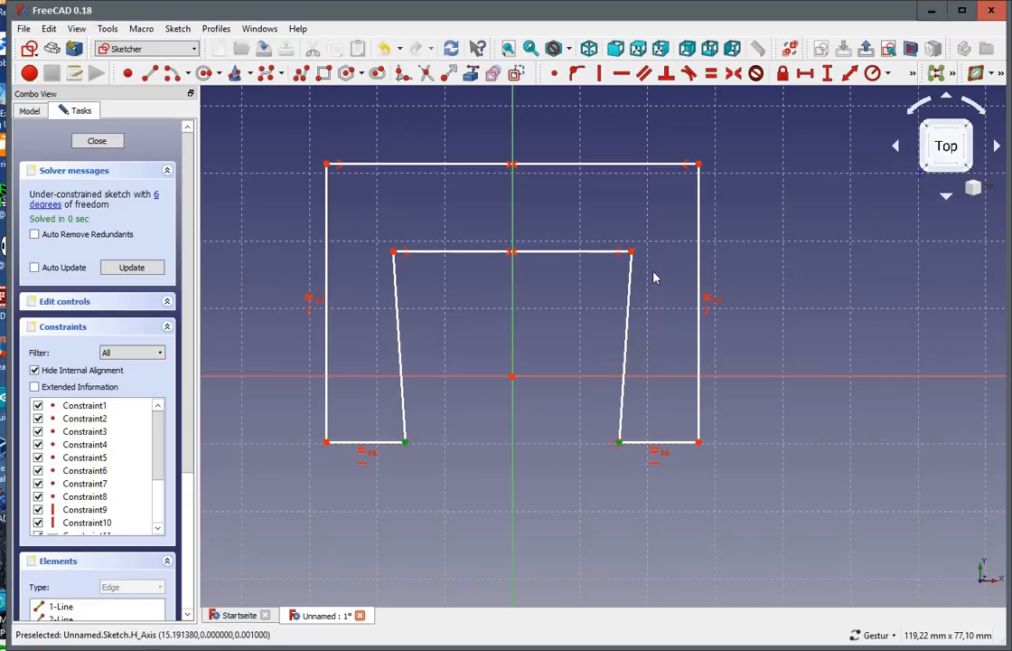
{"action": "left_click", "coordinate": [805, 75]}
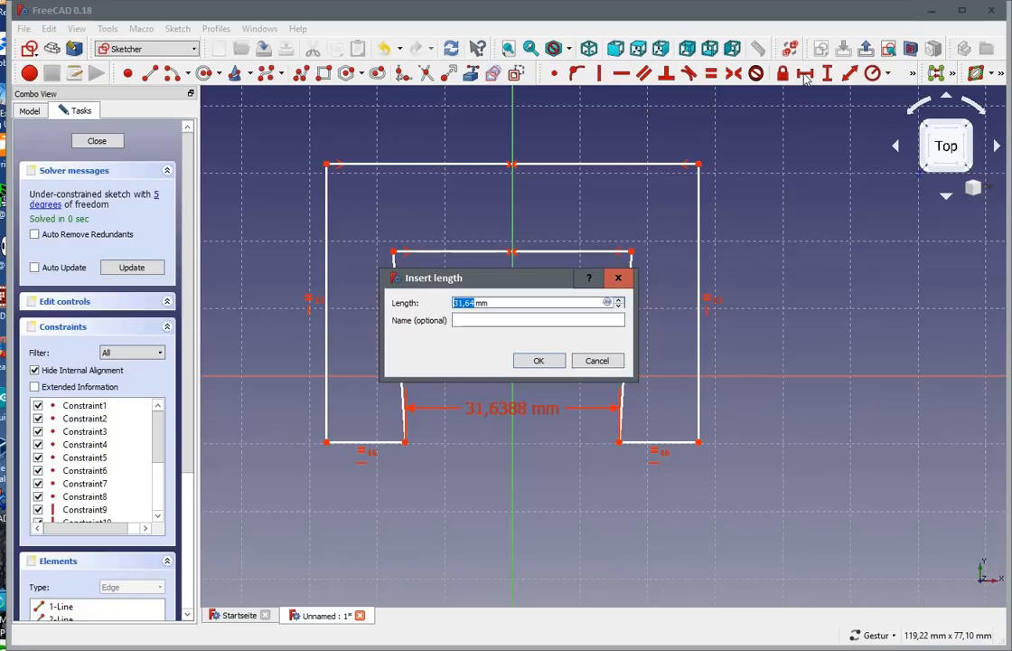
{"action": "type", "text": "5"}
{"action": "left_click", "coordinate": [537, 361]}
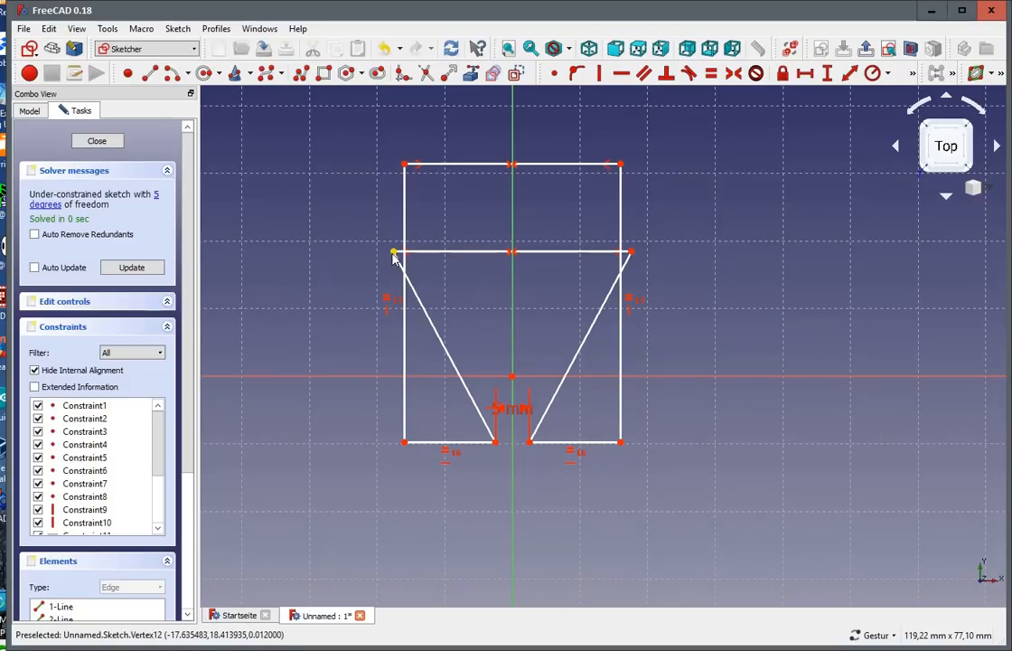
{"action": "left_click_drag", "start_coordinate": [395, 253], "coordinate": [490, 271]}
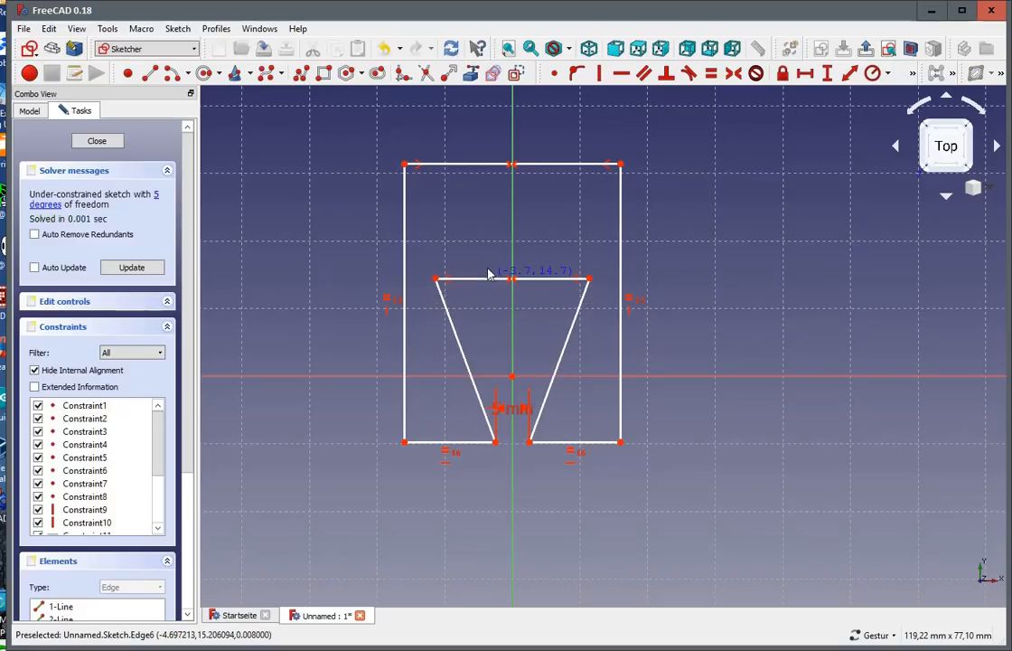
Step: Move the 5 mm dimension below the profile and name that constraint "width"
{"action": "left_click_drag", "start_coordinate": [510, 414], "coordinate": [579, 517]}
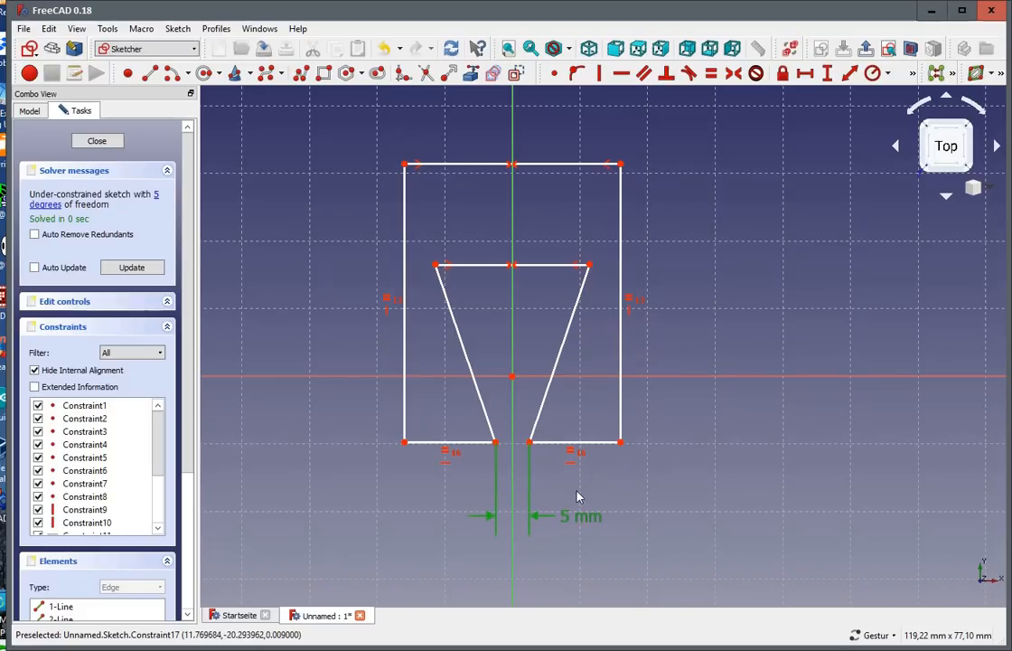
{"action": "double_click", "coordinate": [582, 519]}
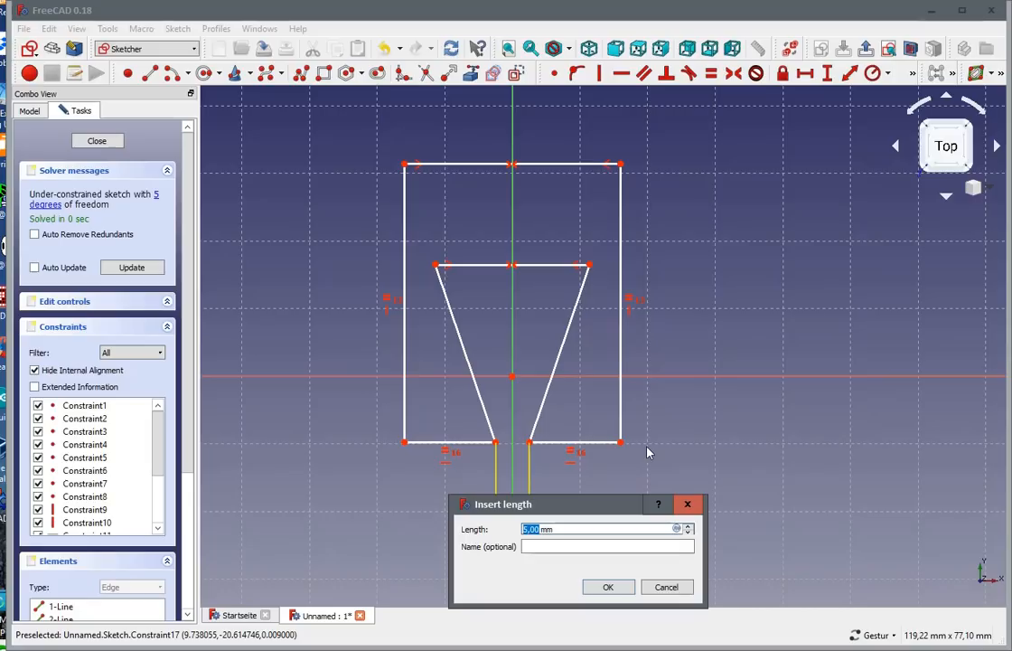
{"action": "left_click_drag", "start_coordinate": [583, 506], "coordinate": [726, 322]}
{"action": "left_click", "coordinate": [682, 362]}
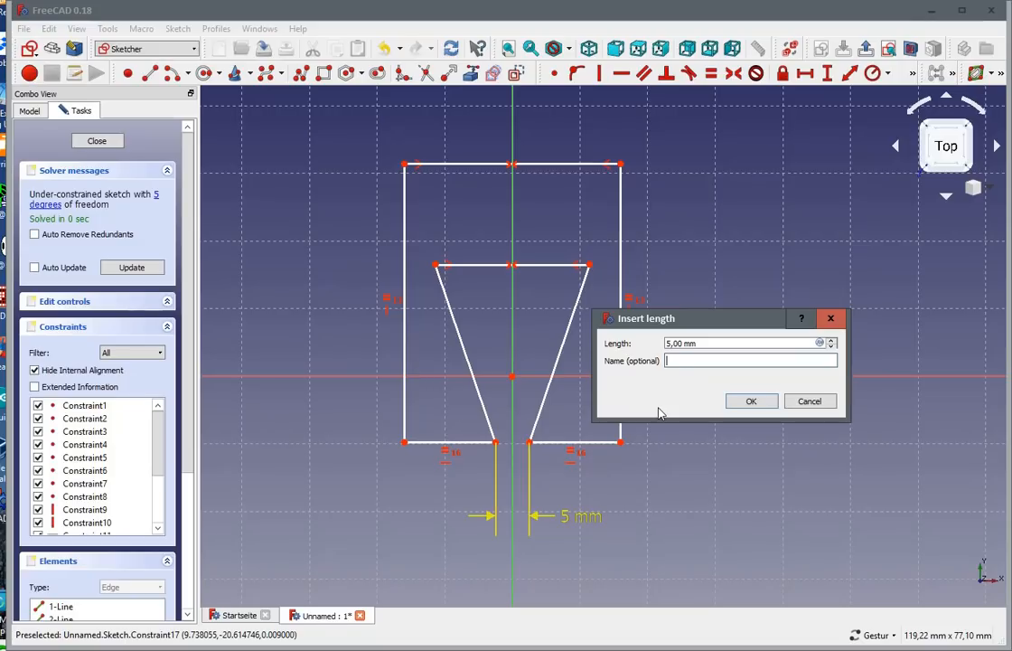
{"action": "type", "text": "width"}
{"action": "key", "text": "Return"}
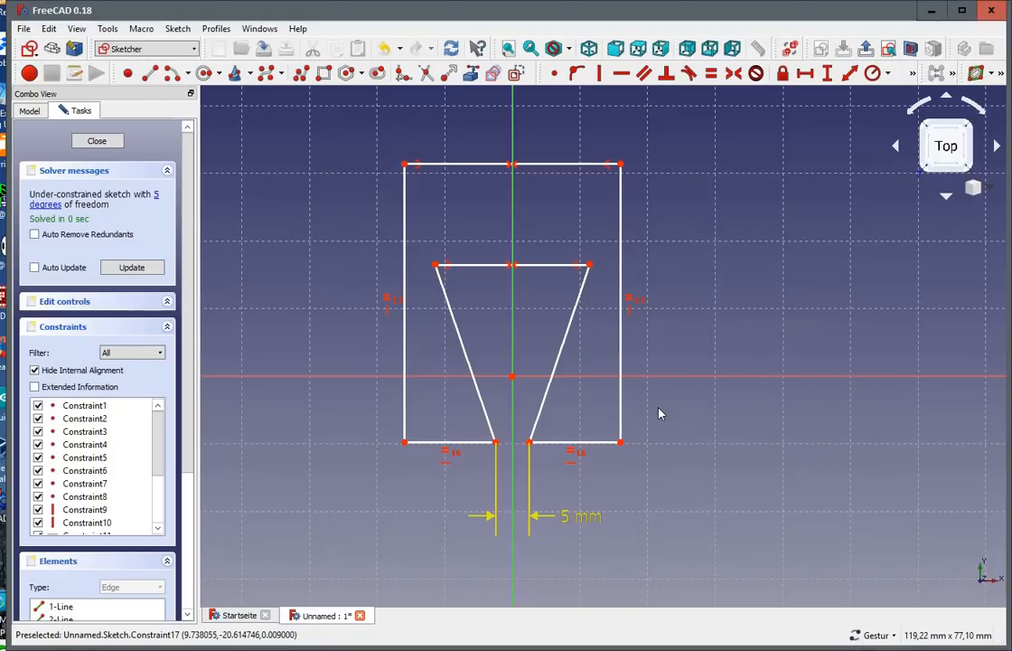
Step: Set the horizontal length of the slot's inner top edge with the formula "Constraints.width + 0.1 mm" and reposition its dimension clear of the slot
{"action": "left_click", "coordinate": [555, 265]}
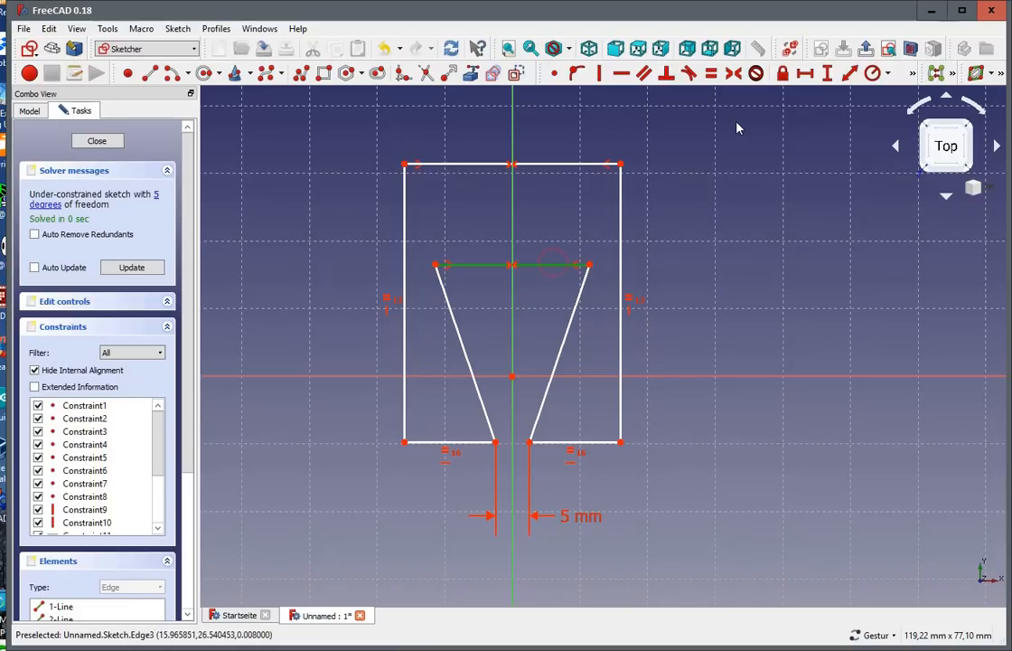
{"action": "left_click", "coordinate": [805, 74]}
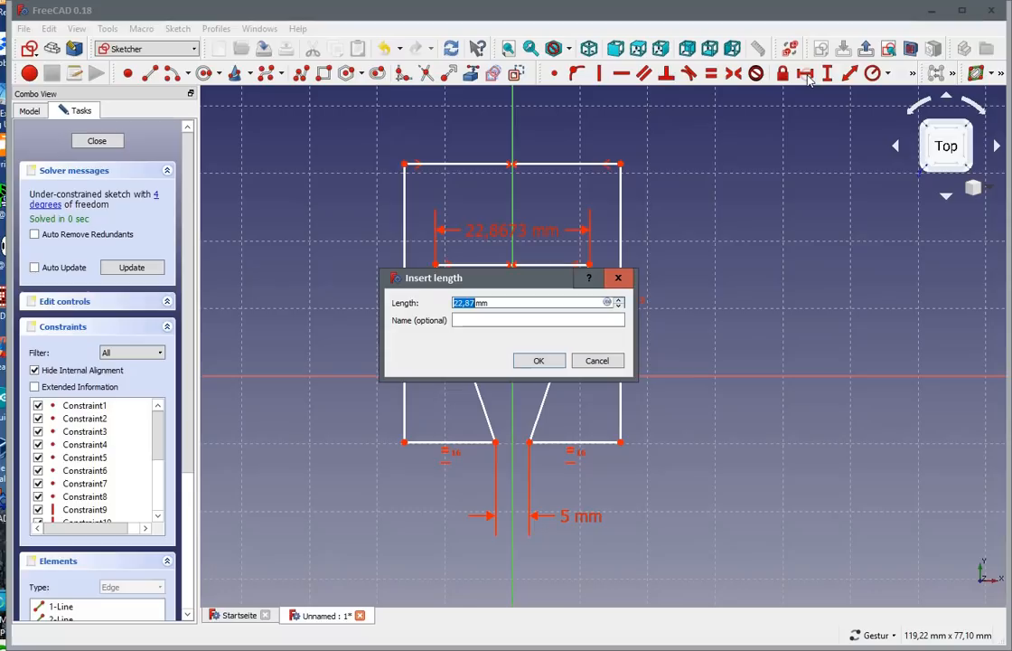
{"action": "left_click", "coordinate": [471, 319]}
{"action": "left_click", "coordinate": [501, 303]}
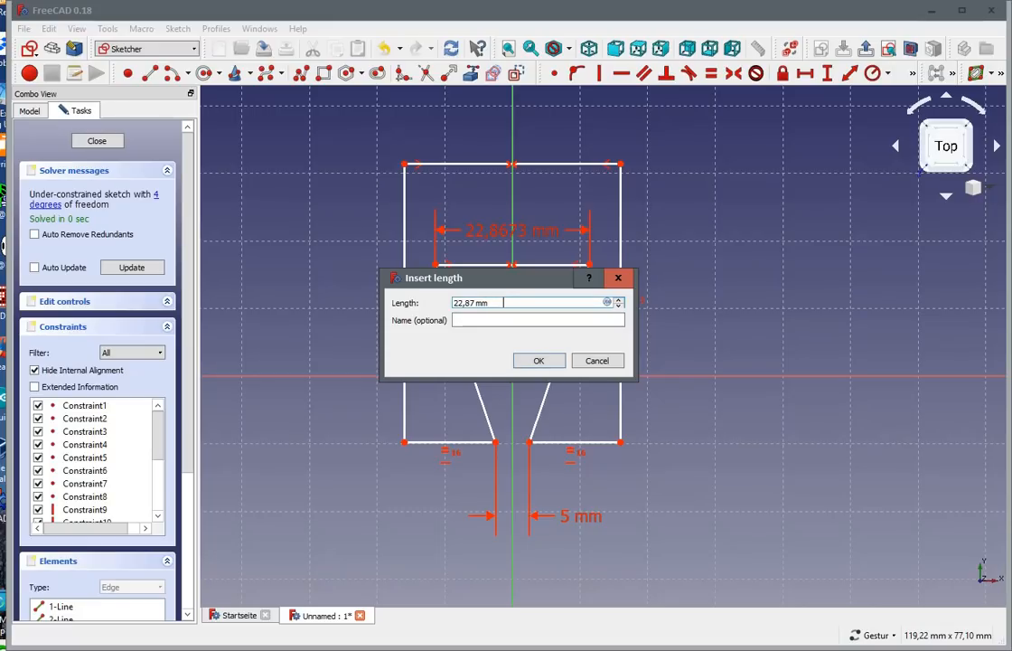
{"action": "key", "text": "equal"}
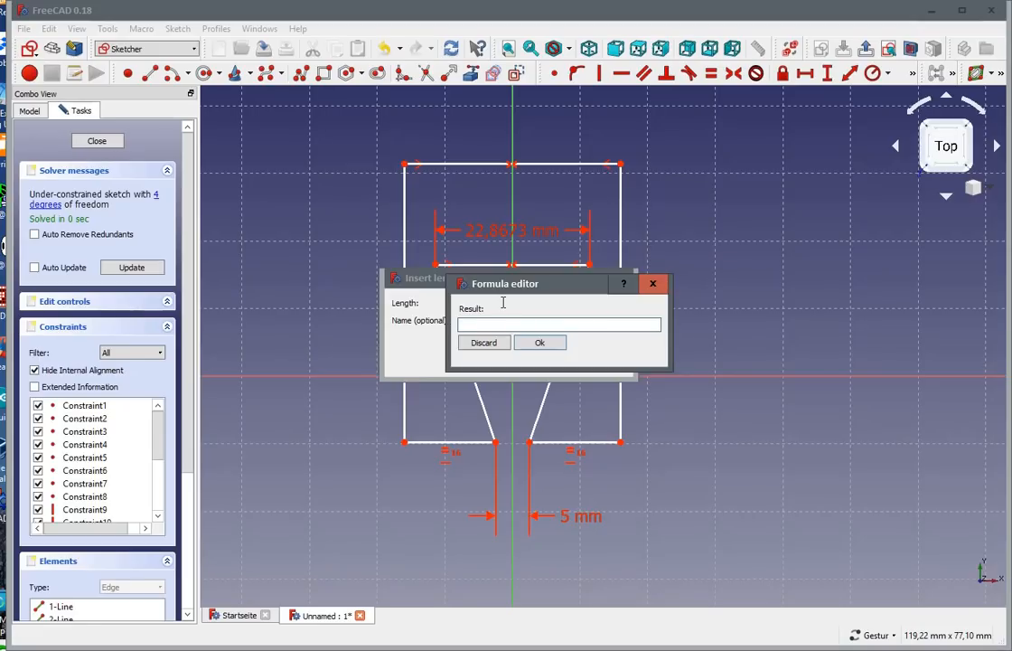
{"action": "type", "text": "c"}
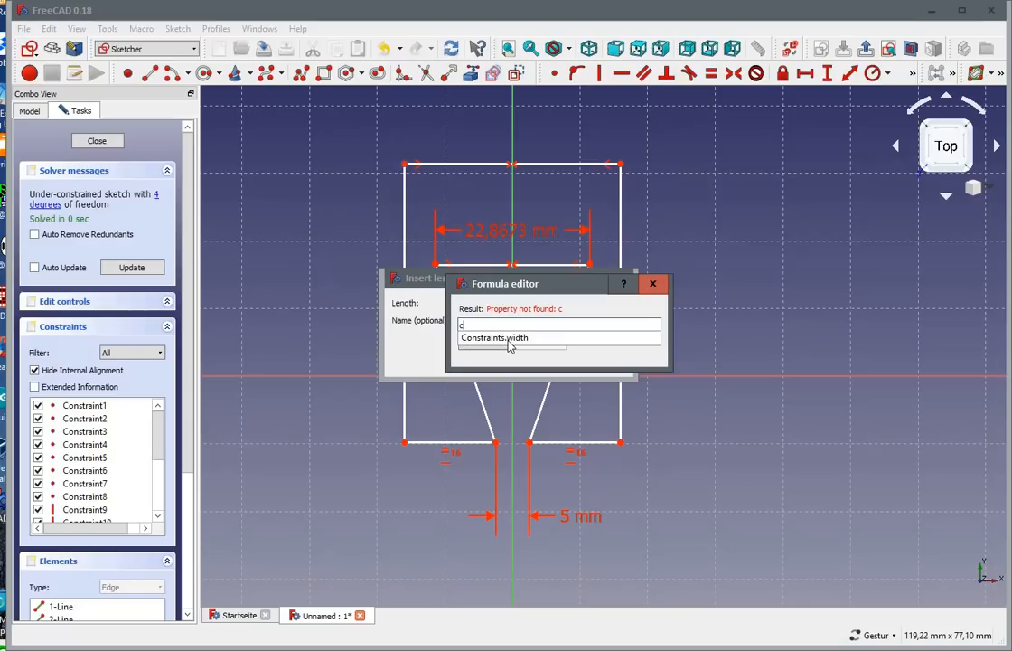
{"action": "left_click", "coordinate": [489, 339]}
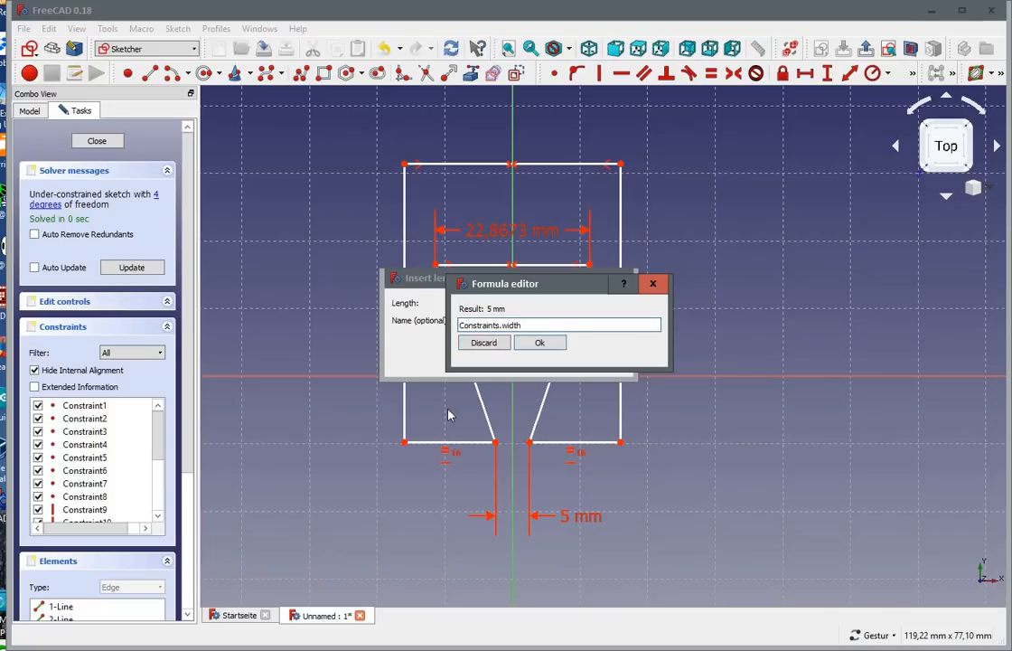
{"action": "type", "text": "="}
{"action": "key", "text": "BackSpace"}
{"action": "type", "text": "+"}
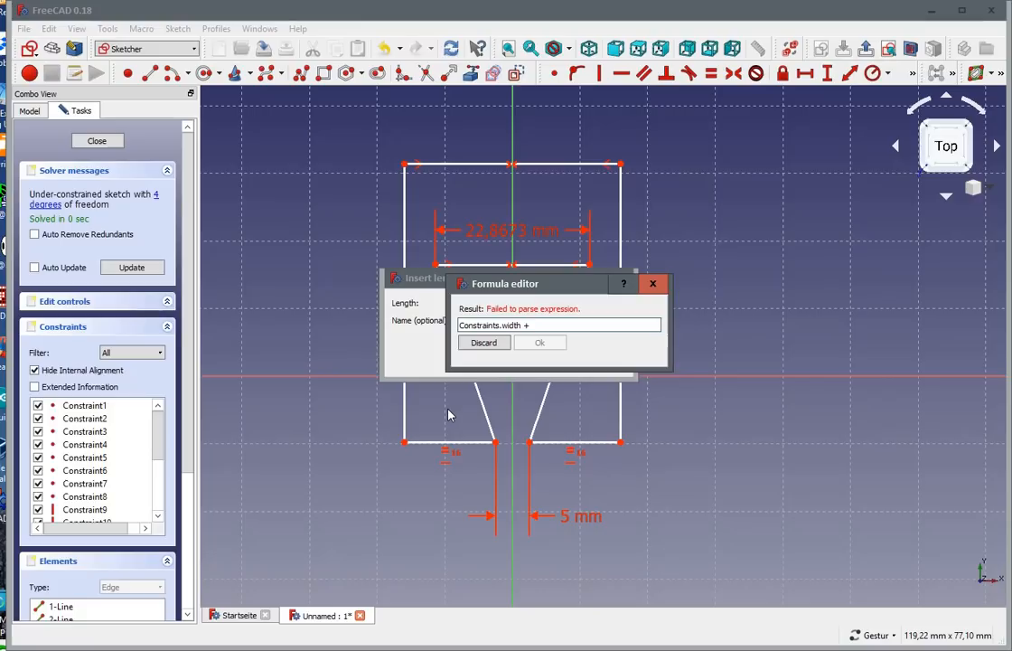
{"action": "type", "text": " 0.1"}
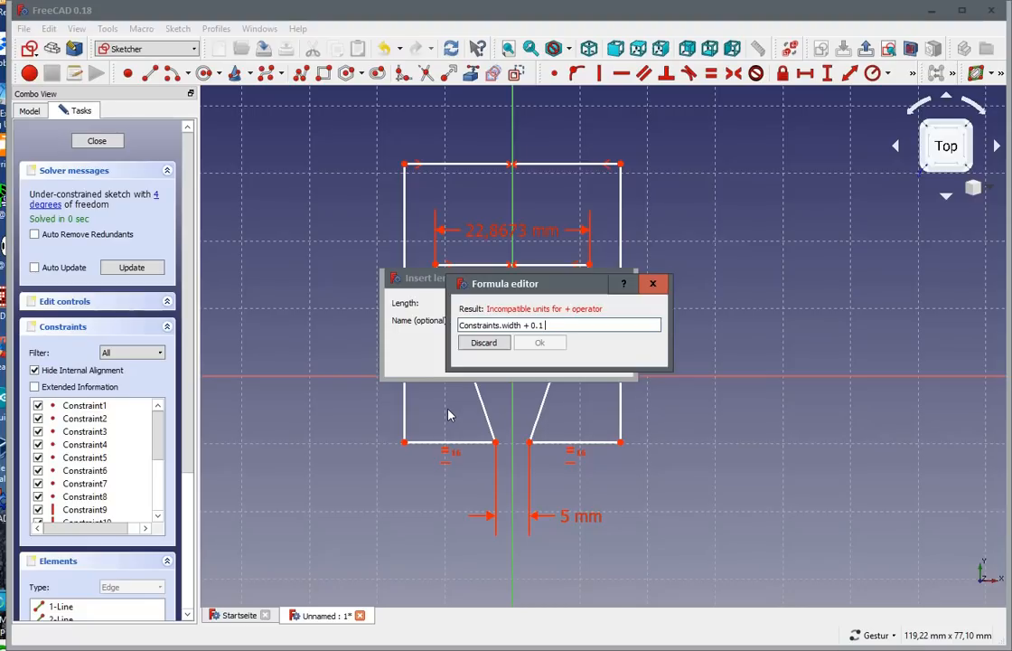
{"action": "type", "text": "mm"}
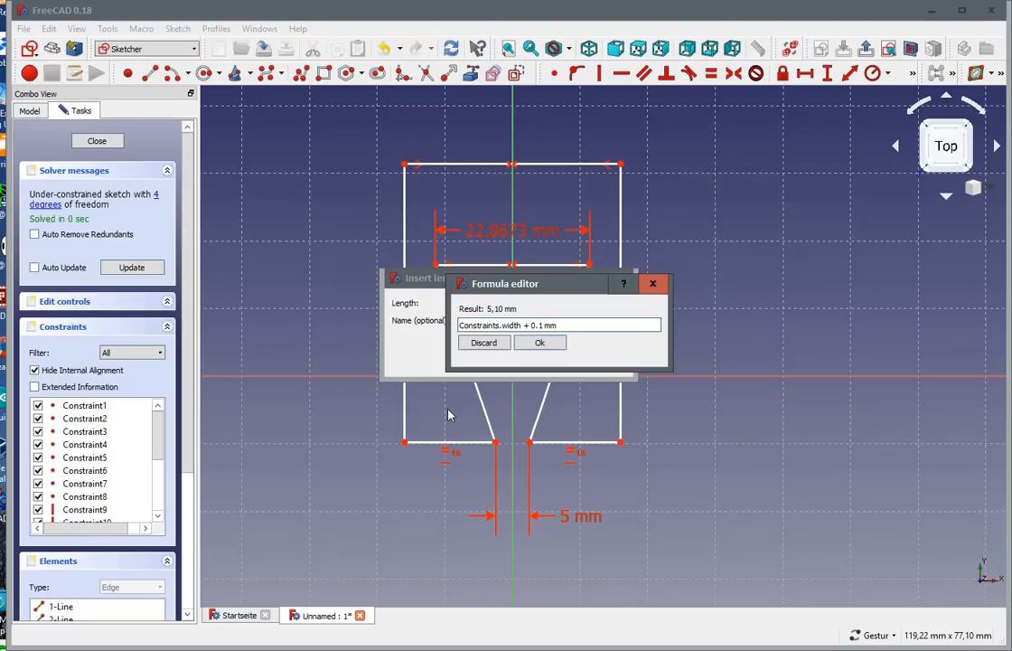
{"action": "left_click", "coordinate": [566, 345]}
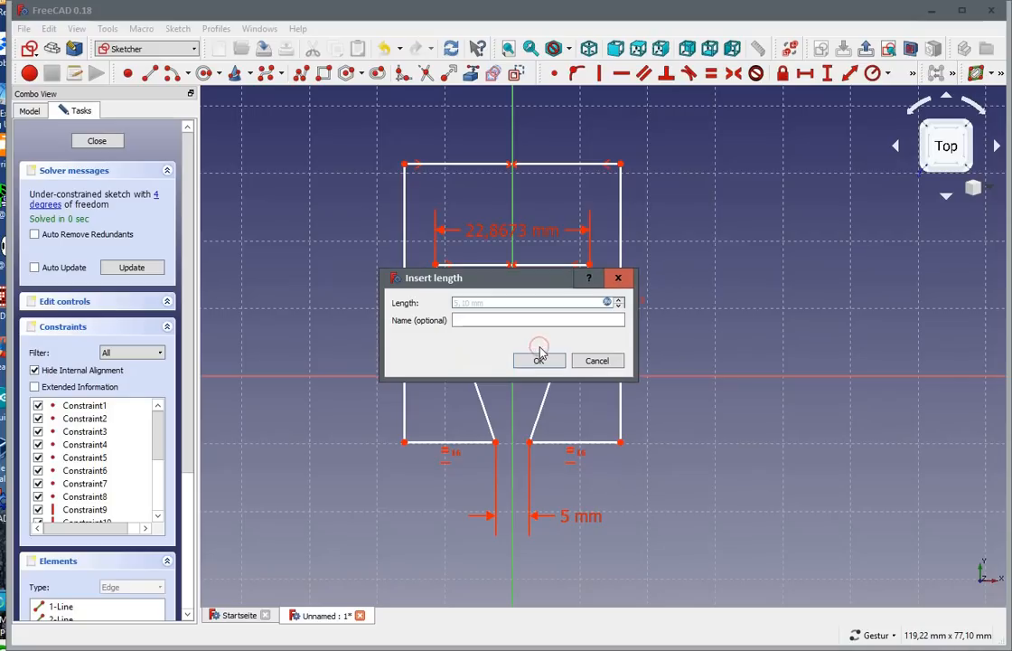
{"action": "left_click", "coordinate": [540, 359]}
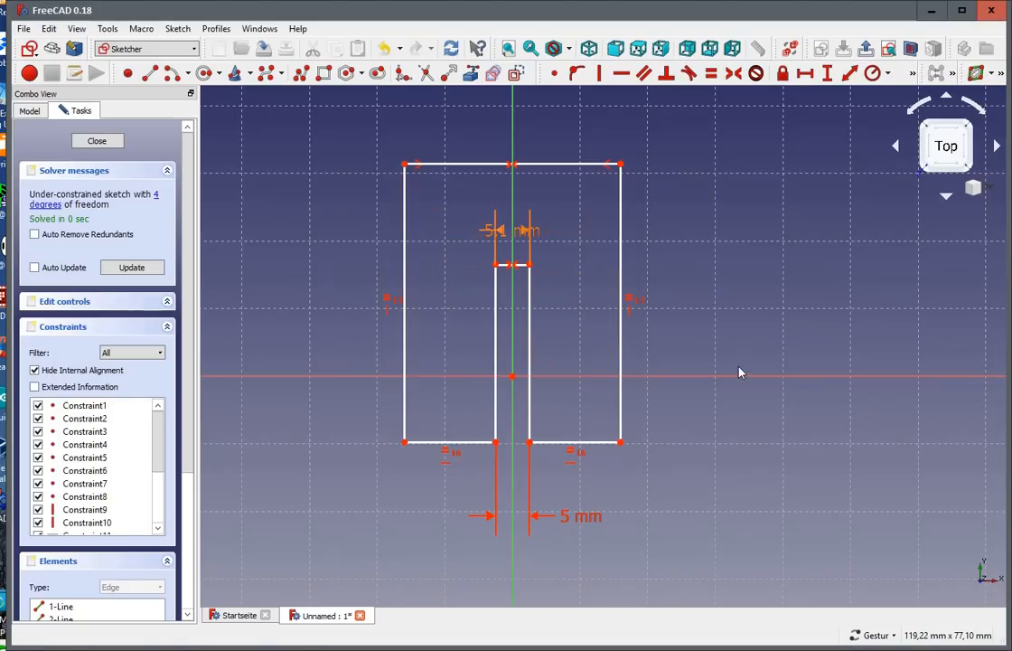
{"action": "left_click_drag", "start_coordinate": [513, 237], "coordinate": [567, 219]}
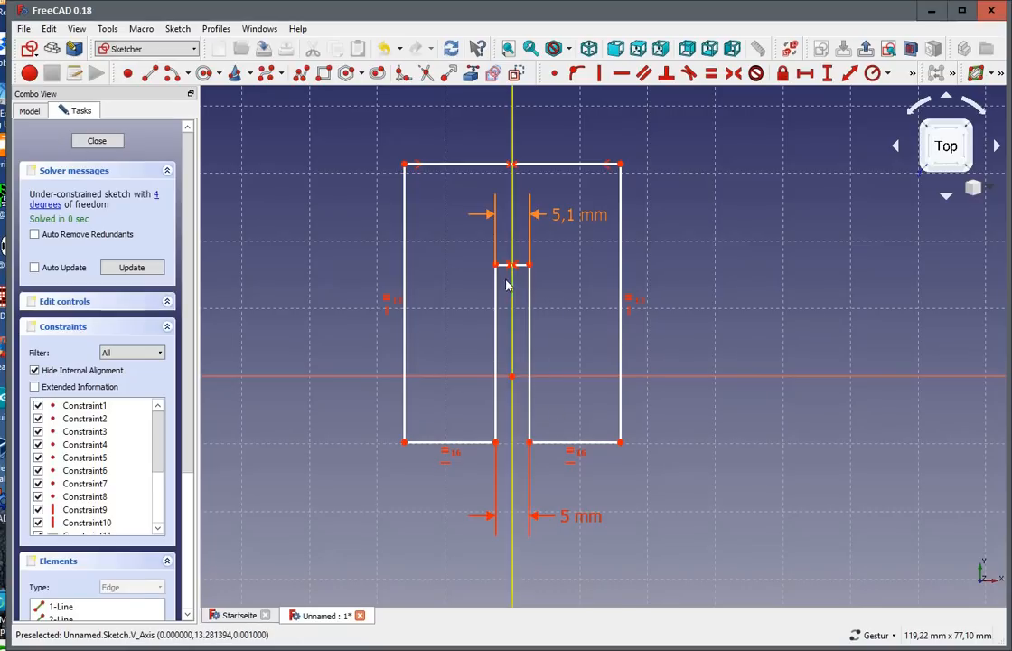
Step: Check the remaining degrees of freedom by moving the slot side, outer top edge and right outer edge, and by selecting the unconstrained elements
{"action": "mouse_move", "coordinate": [531, 297]}
{"action": "left_mouse_down"}
{"action": "mouse_move", "coordinate": [531, 341]}
{"action": "mouse_move", "coordinate": [532, 276]}
{"action": "mouse_move", "coordinate": [533, 357]}
{"action": "mouse_move", "coordinate": [533, 325]}
{"action": "left_mouse_up"}
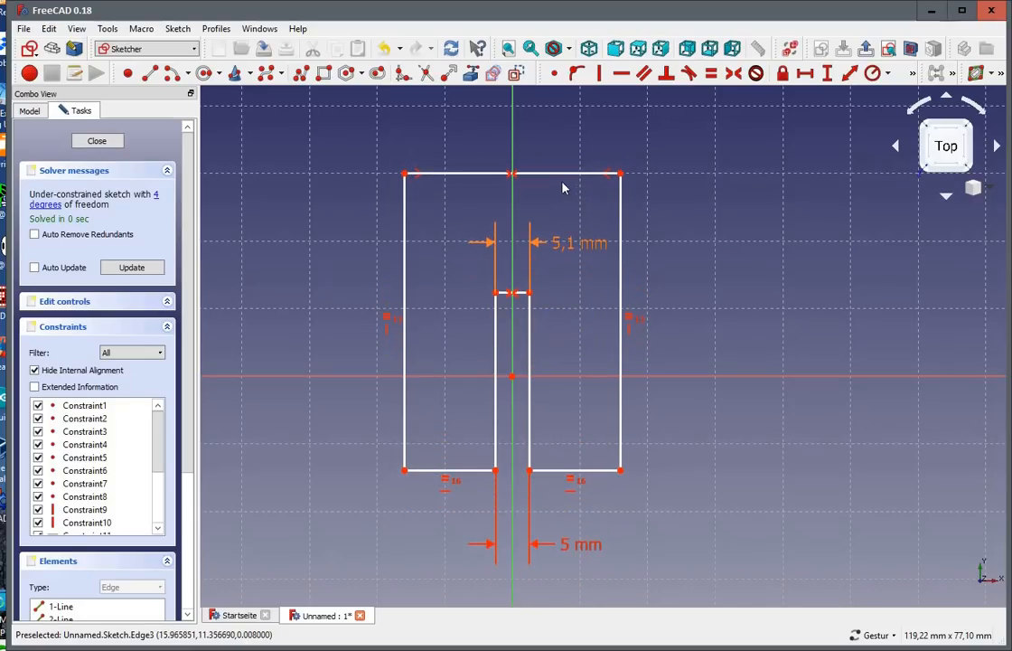
{"action": "left_click_drag", "start_coordinate": [562, 175], "coordinate": [497, 200]}
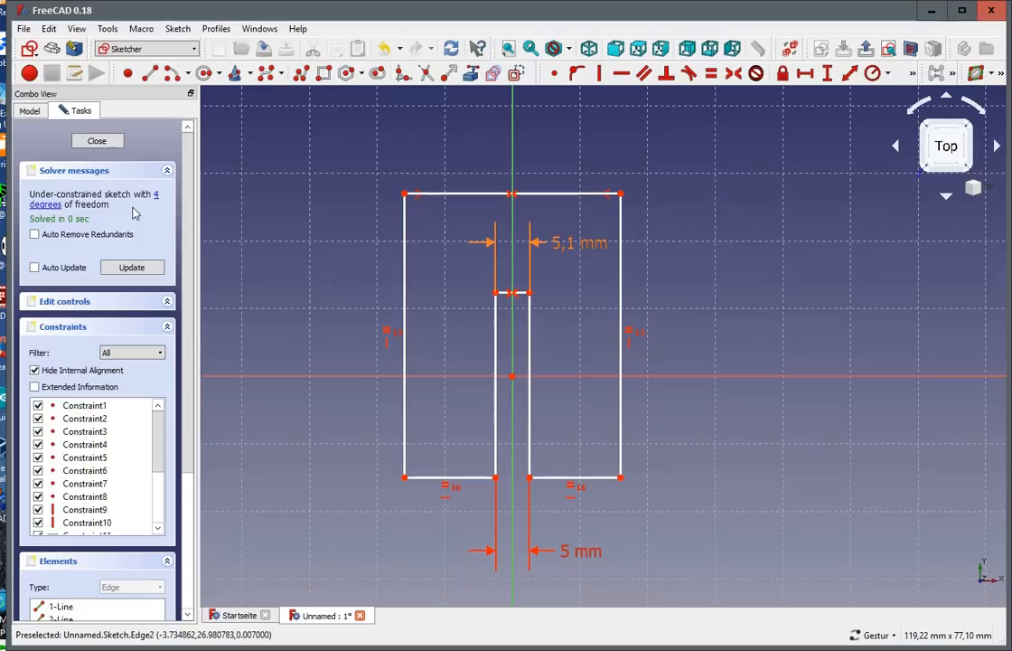
{"action": "left_click", "coordinate": [40, 206]}
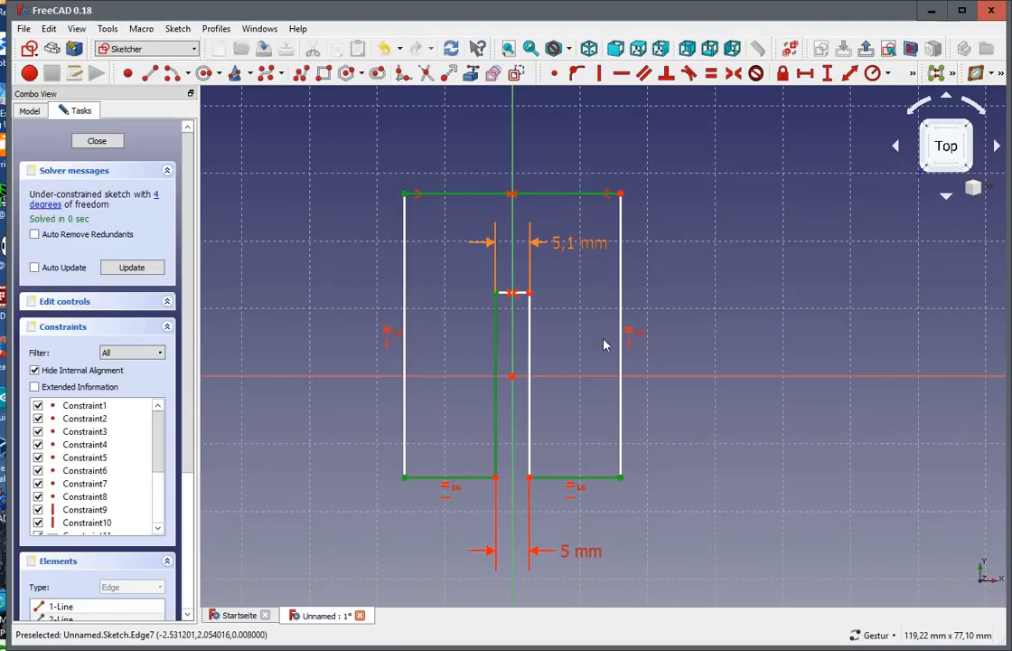
{"action": "left_click_drag", "start_coordinate": [624, 321], "coordinate": [629, 325]}
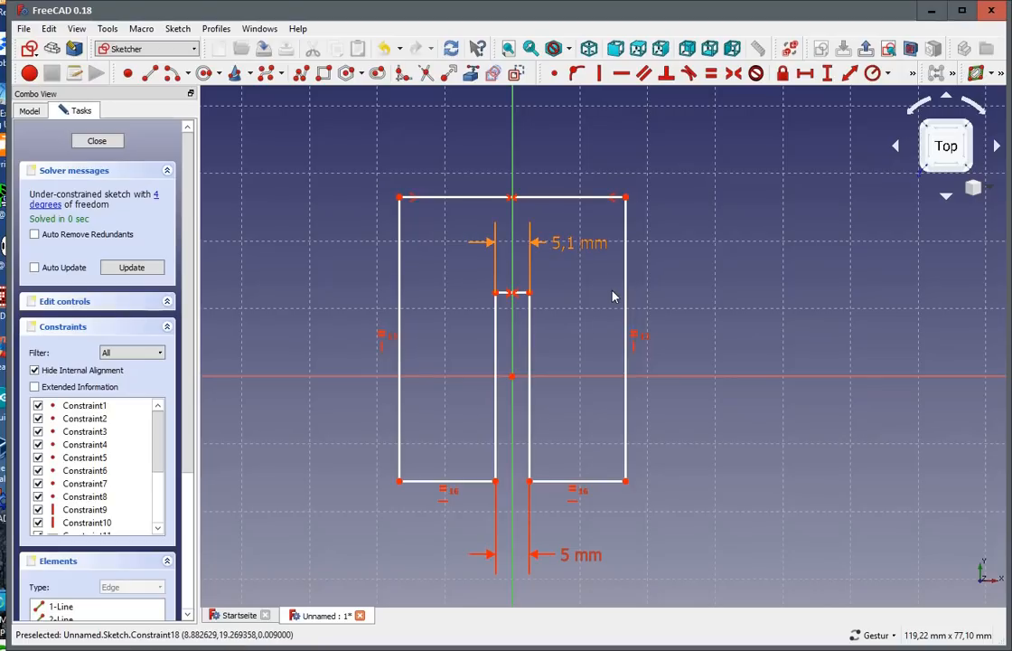
{"action": "mouse_move", "coordinate": [625, 296]}
{"action": "left_mouse_down"}
{"action": "mouse_move", "coordinate": [628, 268]}
{"action": "mouse_move", "coordinate": [624, 327]}
{"action": "mouse_move", "coordinate": [639, 299]}
{"action": "mouse_move", "coordinate": [641, 313]}
{"action": "mouse_move", "coordinate": [640, 296]}
{"action": "mouse_move", "coordinate": [640, 330]}
{"action": "mouse_move", "coordinate": [643, 300]}
{"action": "left_mouse_up"}
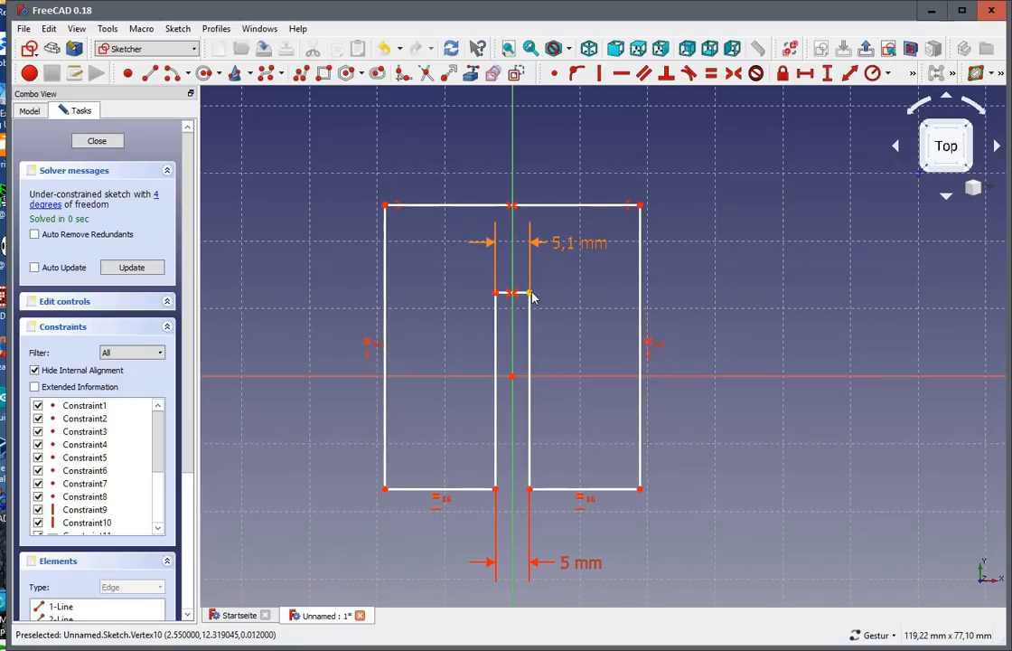
Step: Constrain the vertical distance between the slot's right inner top corner and the profile's right outer top corner to 5 mm
{"action": "left_click", "coordinate": [639, 207]}
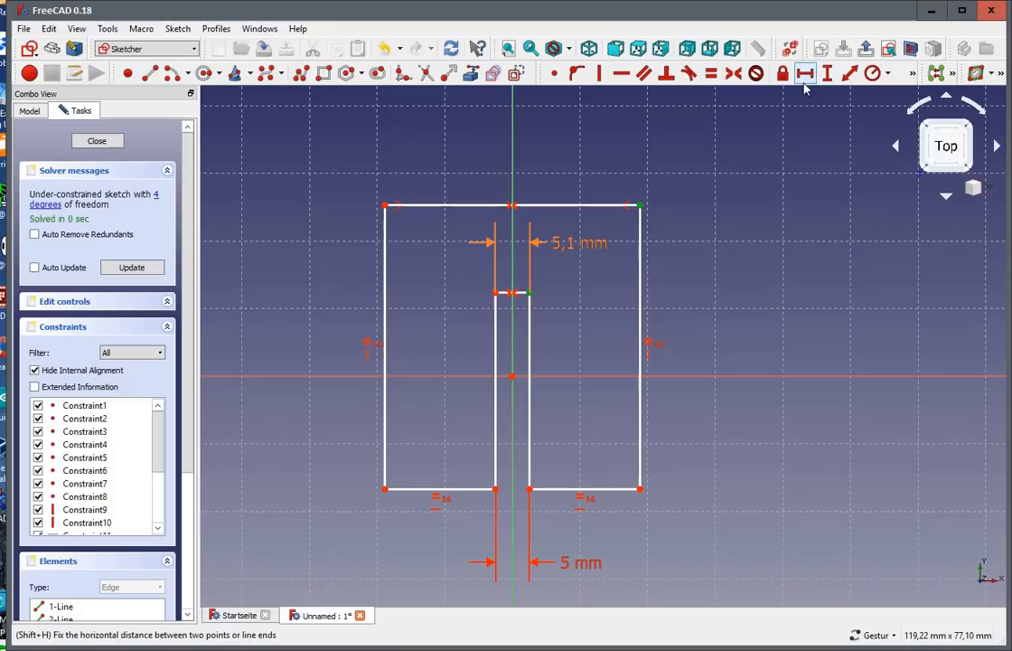
{"action": "left_click", "coordinate": [827, 74]}
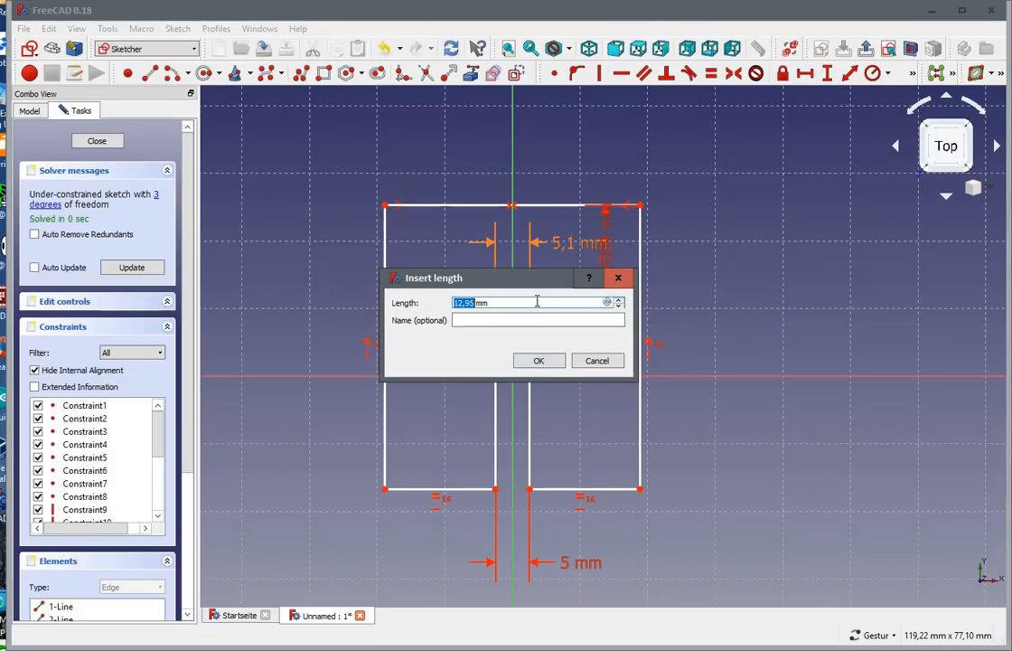
{"action": "type", "text": "5"}
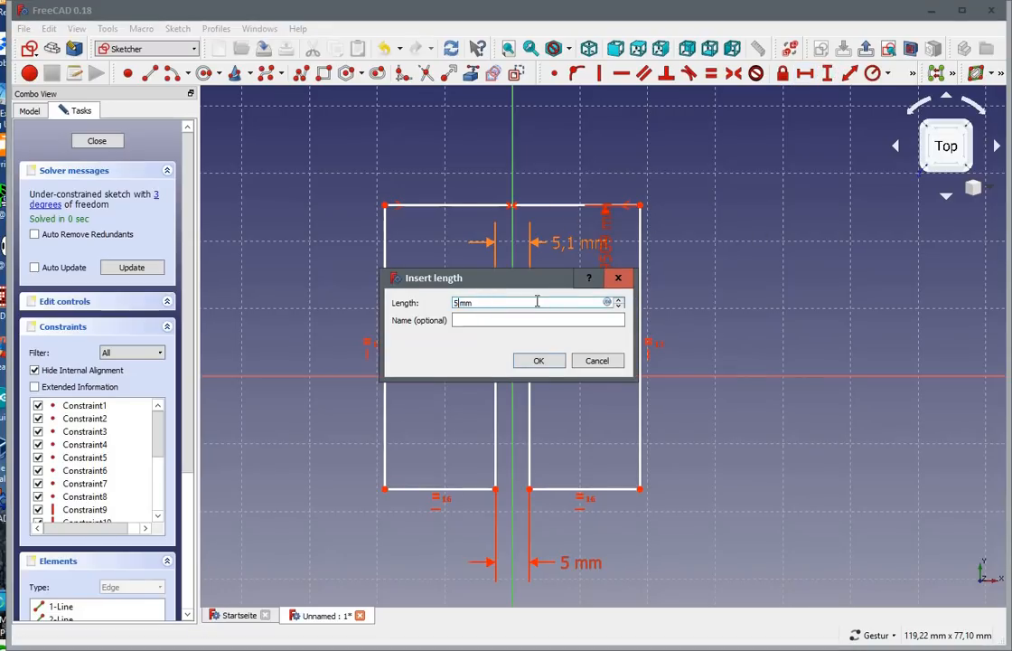
{"action": "left_click", "coordinate": [537, 360]}
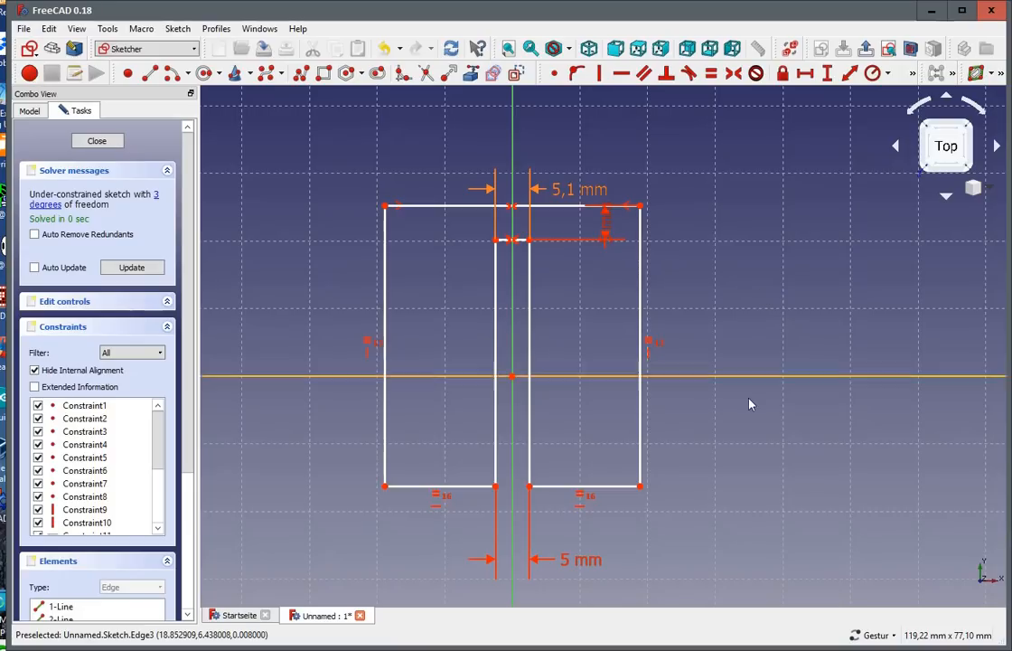
Step: Move the left outer edge to about 22 mm from the vertical axis and constrain its vertical length to 20 mm
{"action": "left_click_drag", "start_coordinate": [387, 398], "coordinate": [364, 378]}
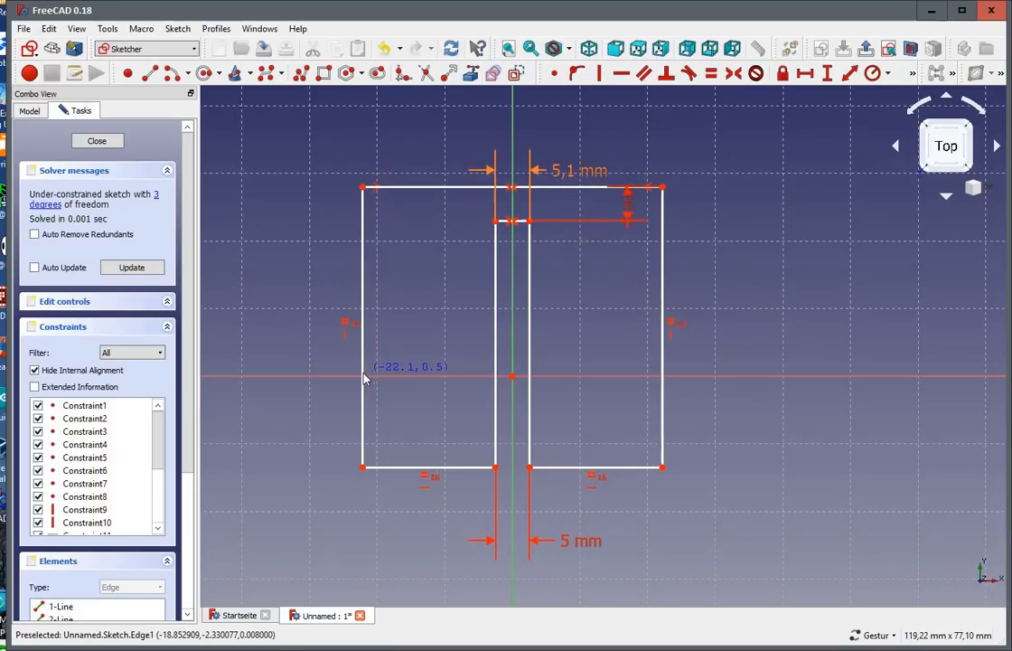
{"action": "left_click", "coordinate": [362, 318]}
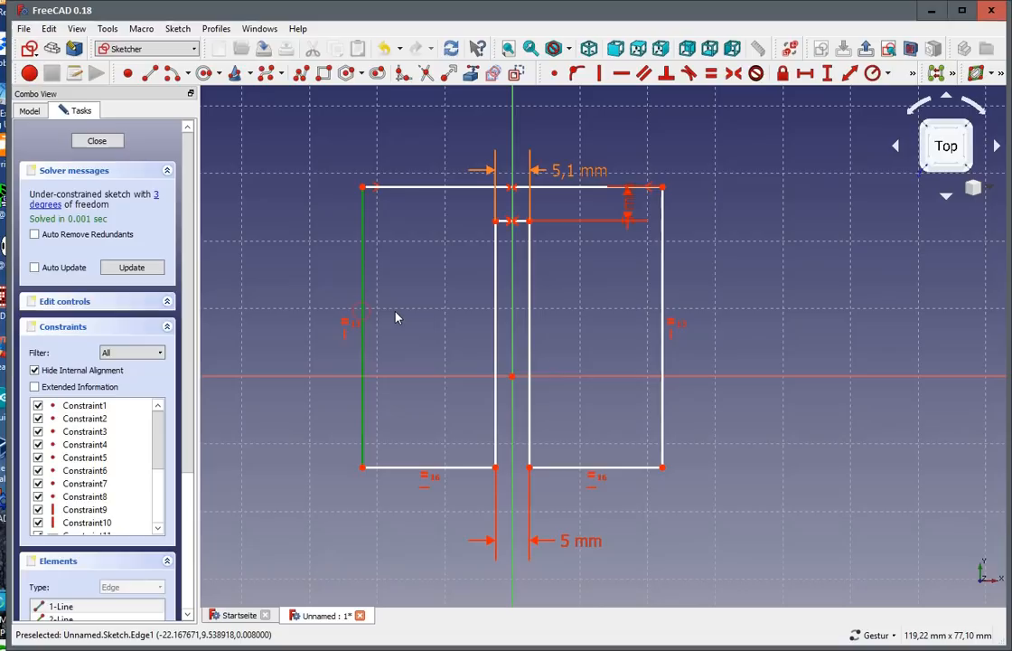
{"action": "left_click", "coordinate": [827, 73]}
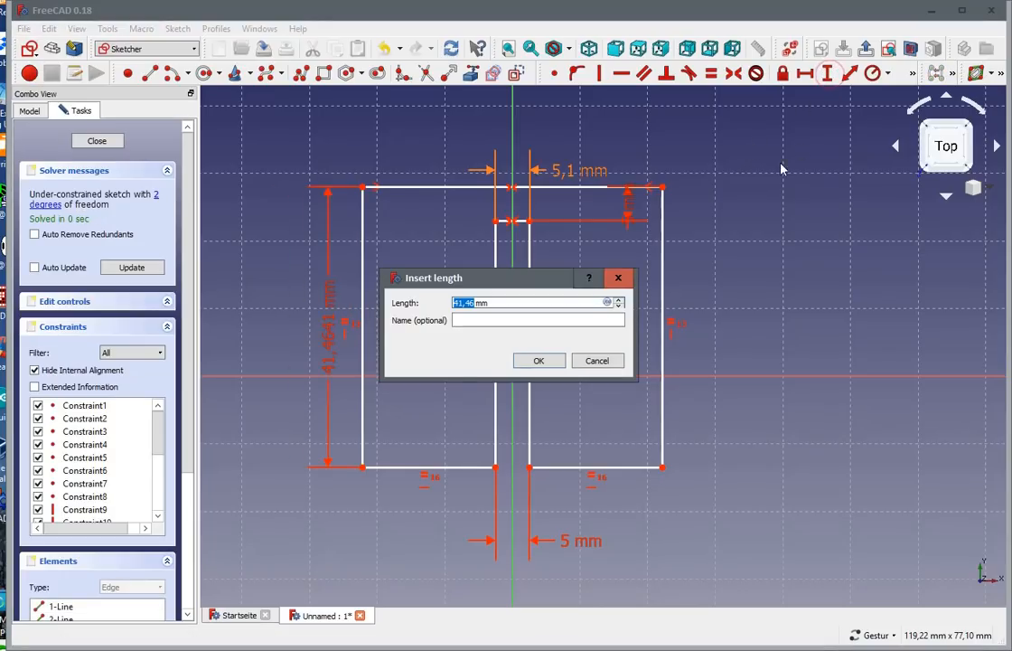
{"action": "type", "text": "20"}
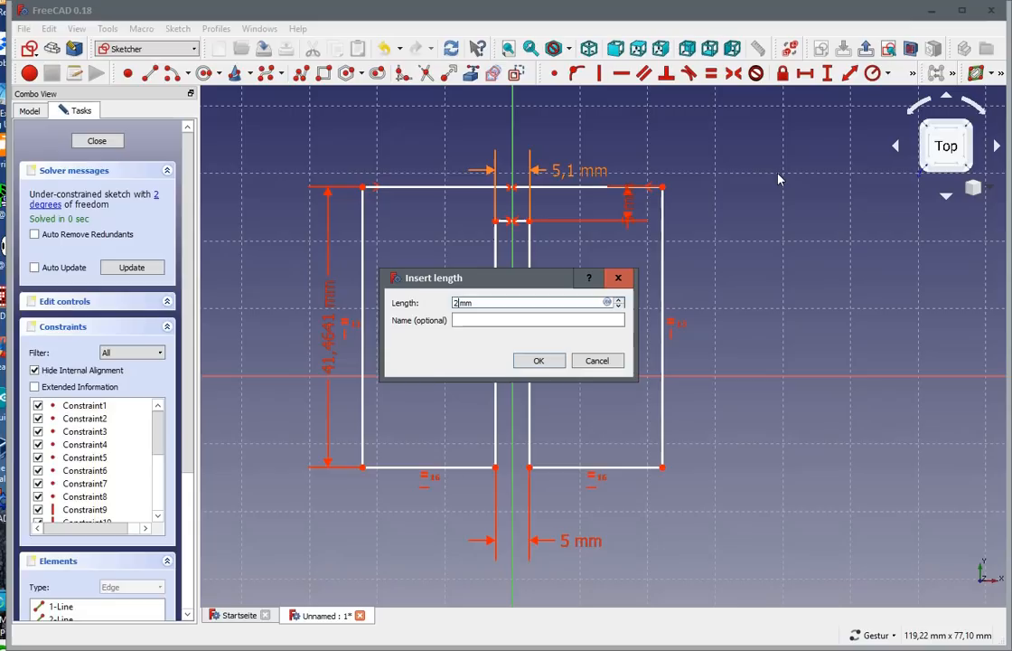
{"action": "left_click", "coordinate": [539, 361]}
{"action": "scroll", "coordinate": [562, 307], "scroll_direction": "down", "scroll_amount": 2}
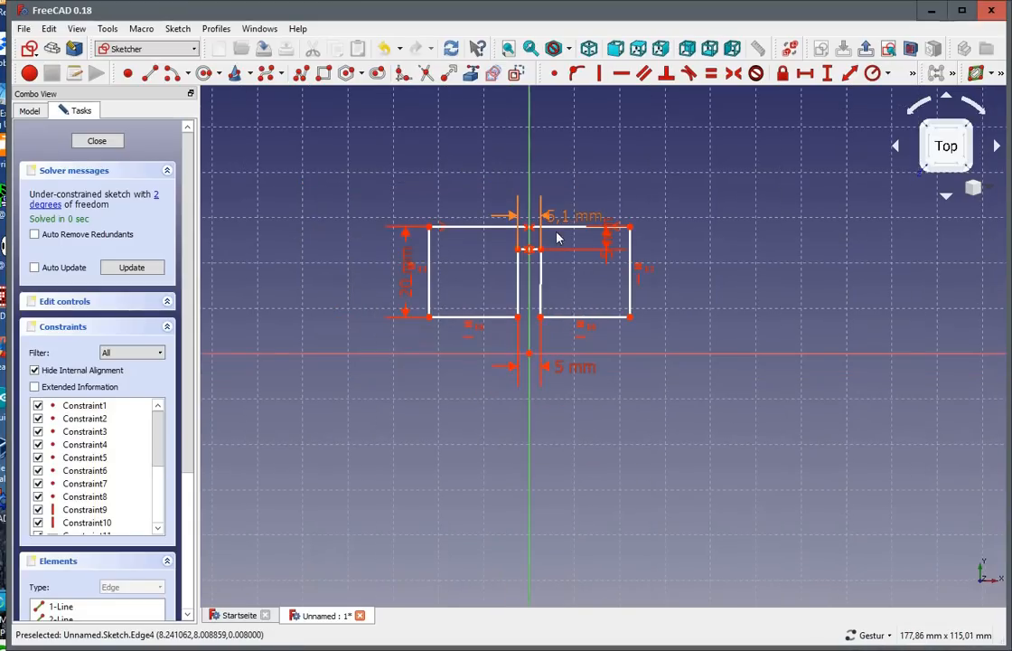
Step: Constrain the horizontal length of the left leg's bottom edge to 3 mm
{"action": "scroll", "coordinate": [558, 226], "scroll_direction": "up", "scroll_amount": 3}
{"action": "scroll", "coordinate": [458, 318], "scroll_direction": "down", "scroll_amount": 1}
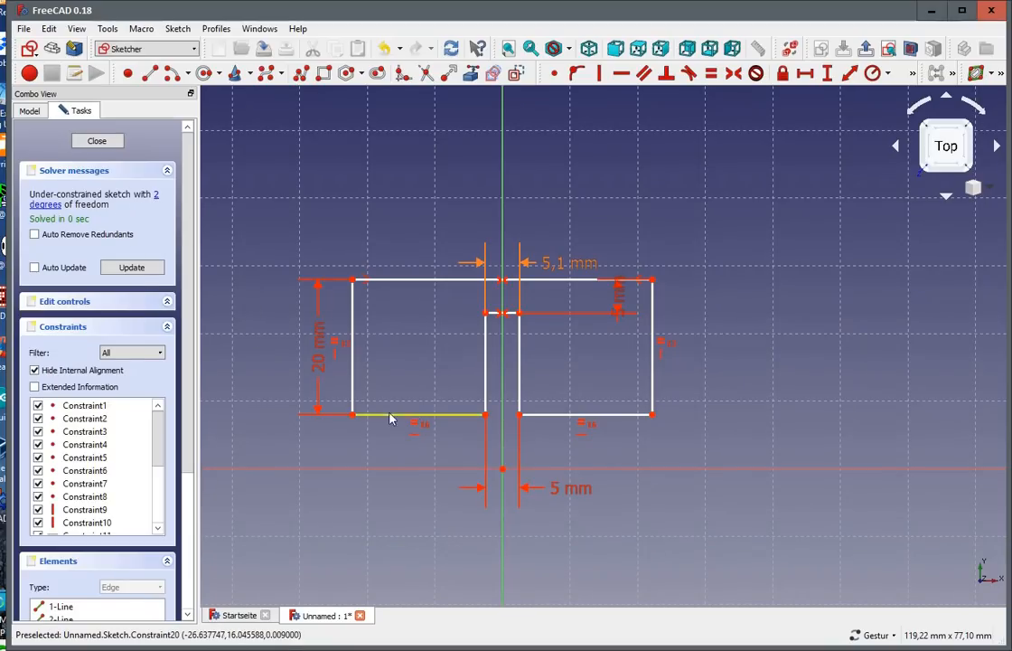
{"action": "left_click", "coordinate": [418, 423]}
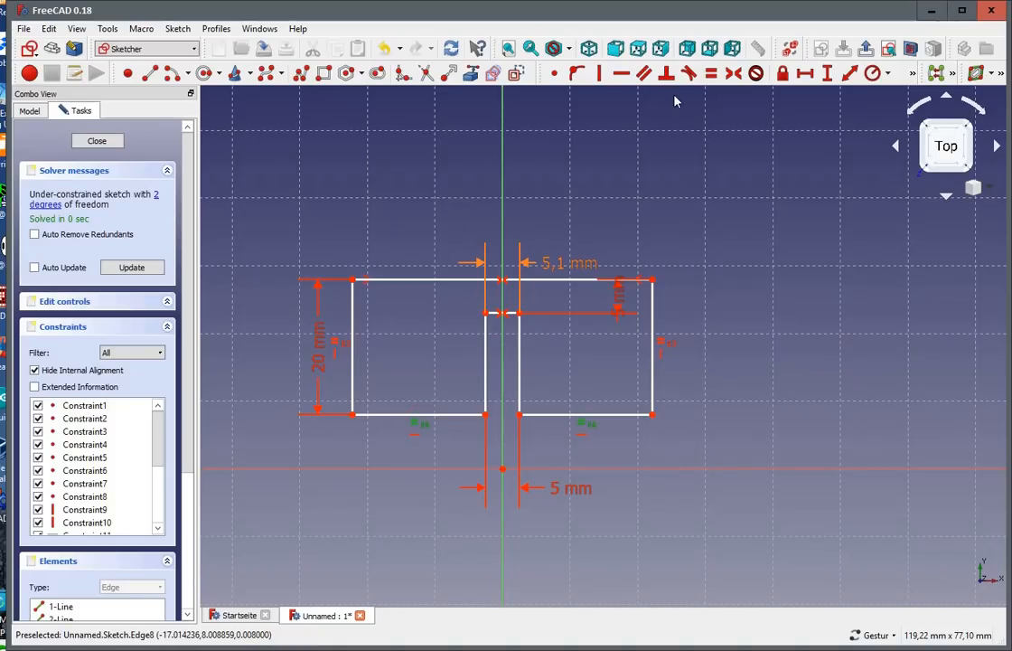
{"action": "left_click", "coordinate": [442, 415]}
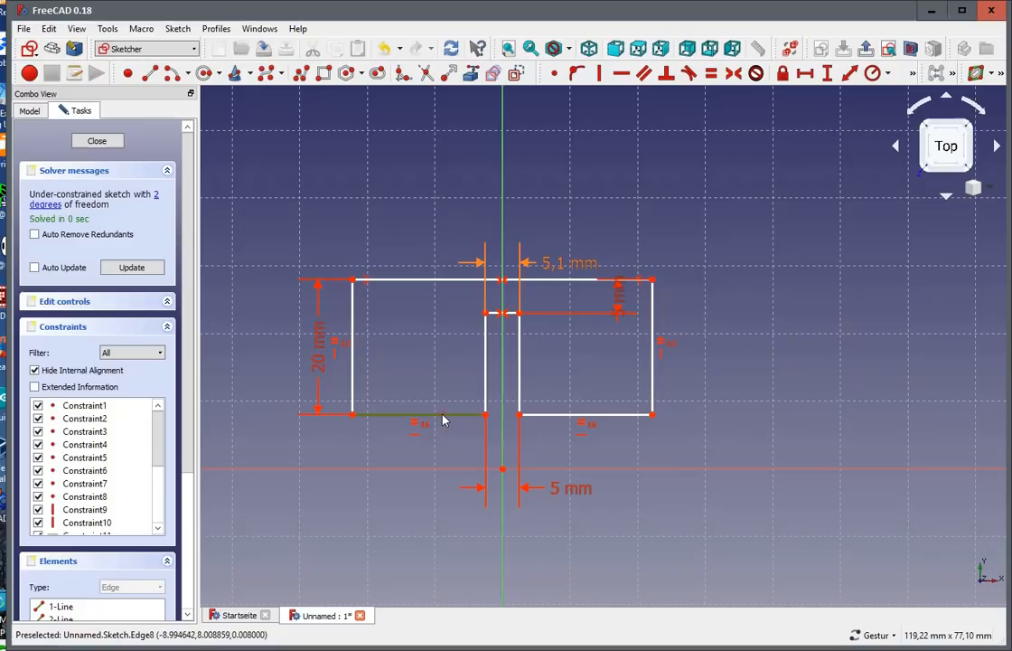
{"action": "left_click", "coordinate": [805, 73]}
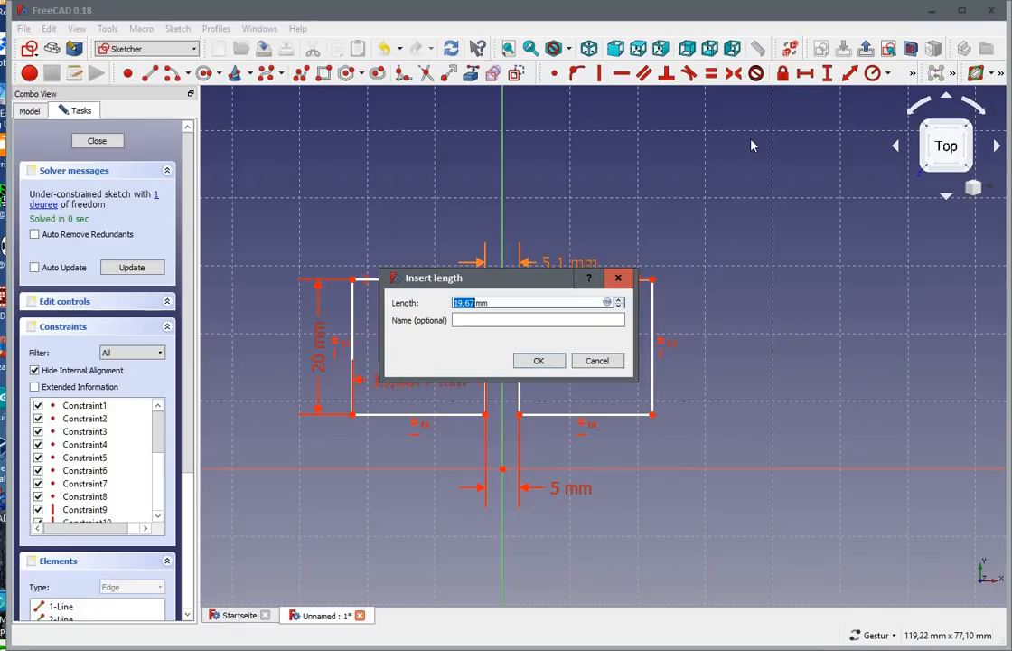
{"action": "type", "text": "3"}
{"action": "left_click", "coordinate": [540, 359]}
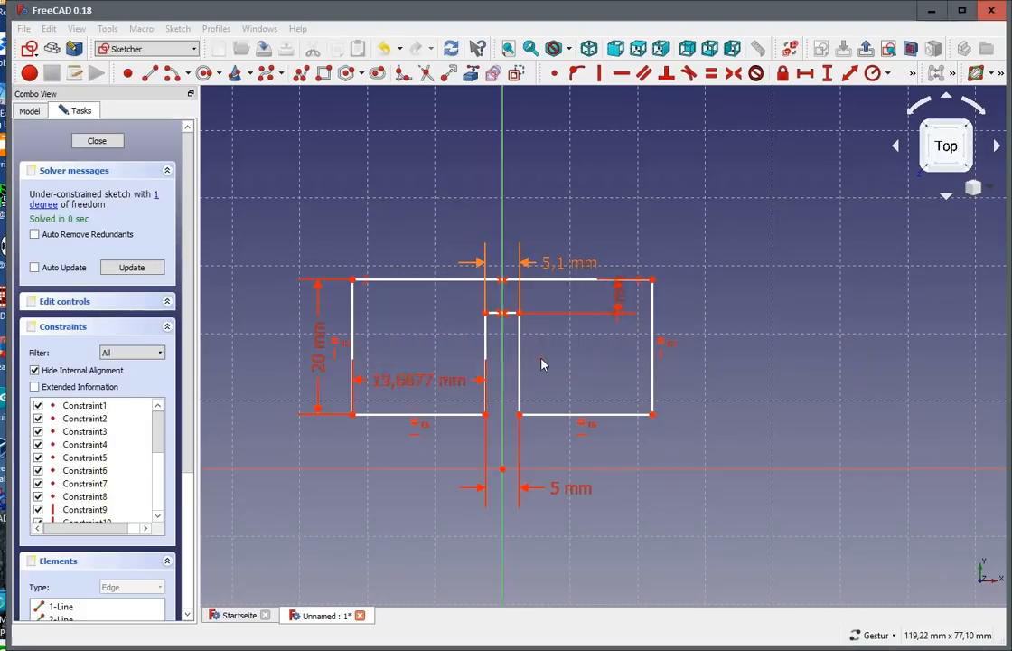
Step: Fix the sketch origin onto the slot's inner top edge with a point-on-object constraint
{"action": "scroll", "coordinate": [508, 301], "scroll_direction": "up", "scroll_amount": 3}
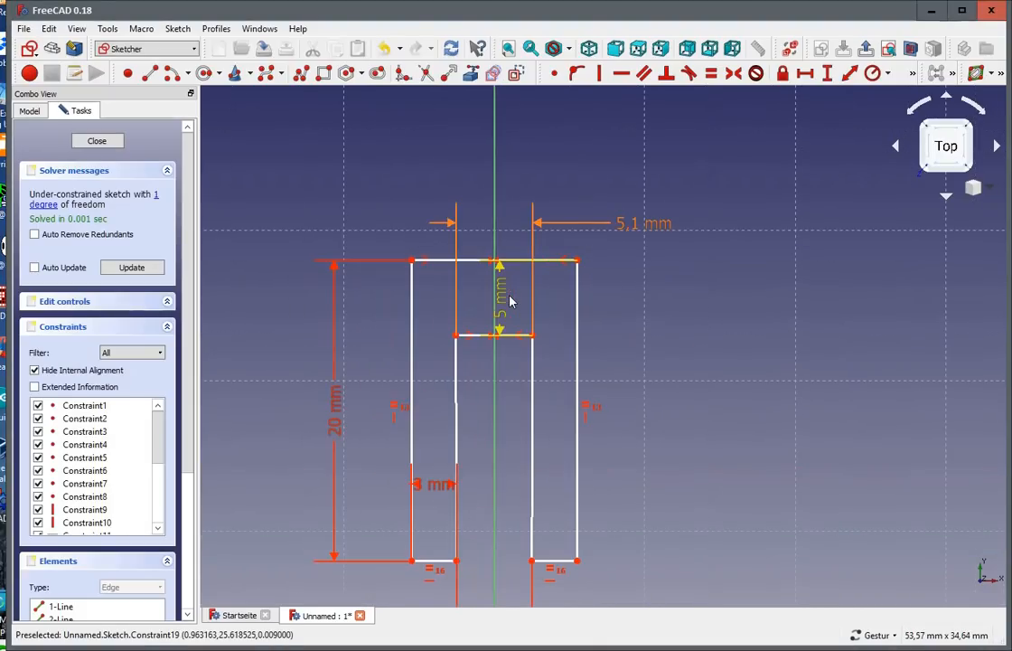
{"action": "scroll", "coordinate": [624, 366], "scroll_direction": "down", "scroll_amount": 2}
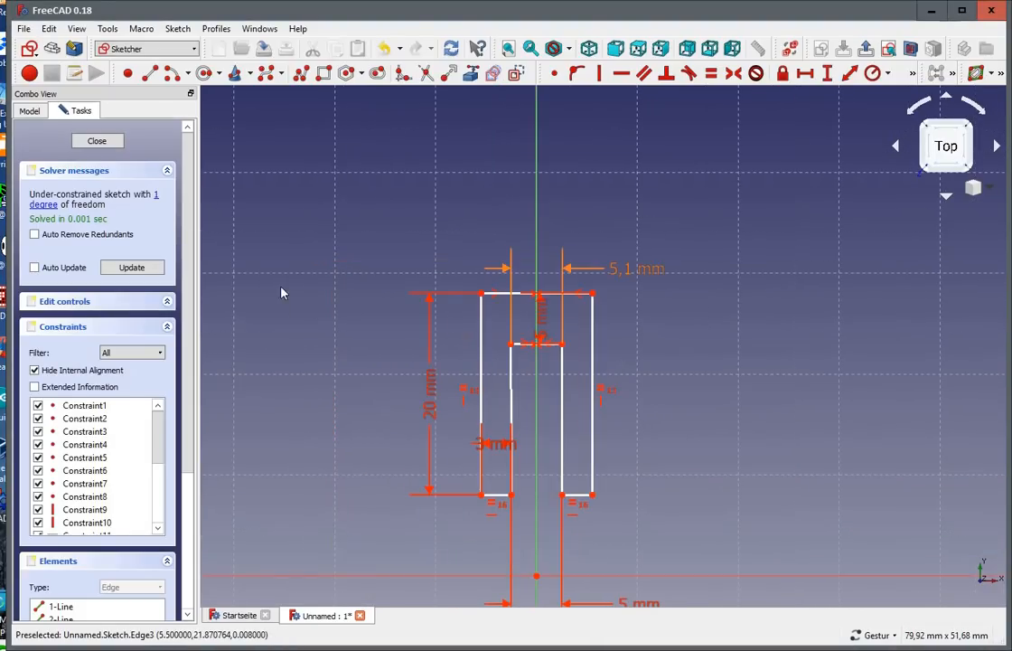
{"action": "mouse_move", "coordinate": [597, 334]}
{"action": "left_mouse_down"}
{"action": "mouse_move", "coordinate": [598, 440]}
{"action": "mouse_move", "coordinate": [594, 424]}
{"action": "left_mouse_up"}
{"action": "scroll", "coordinate": [605, 348], "scroll_direction": "down", "scroll_amount": 2}
{"action": "scroll", "coordinate": [559, 492], "scroll_direction": "up", "scroll_amount": 6}
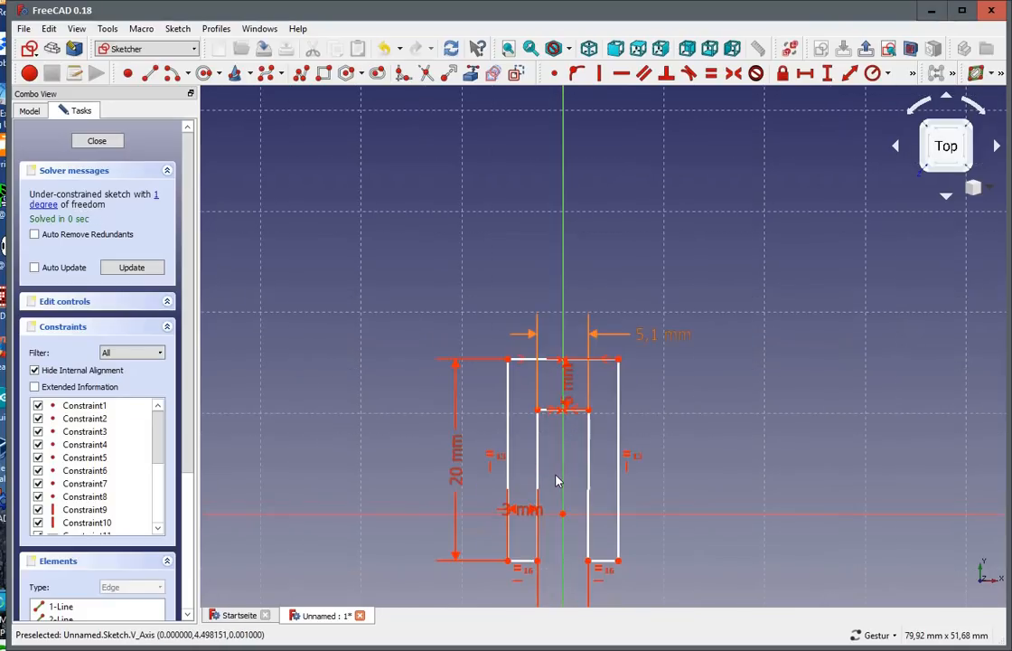
{"action": "left_click", "coordinate": [571, 562]}
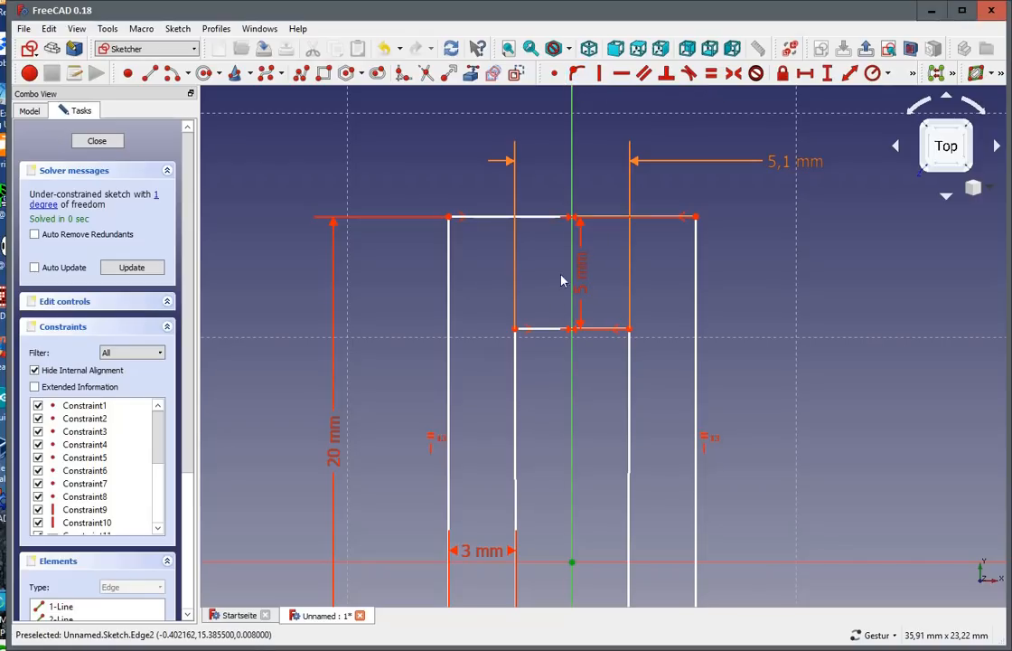
{"action": "left_click", "coordinate": [545, 333]}
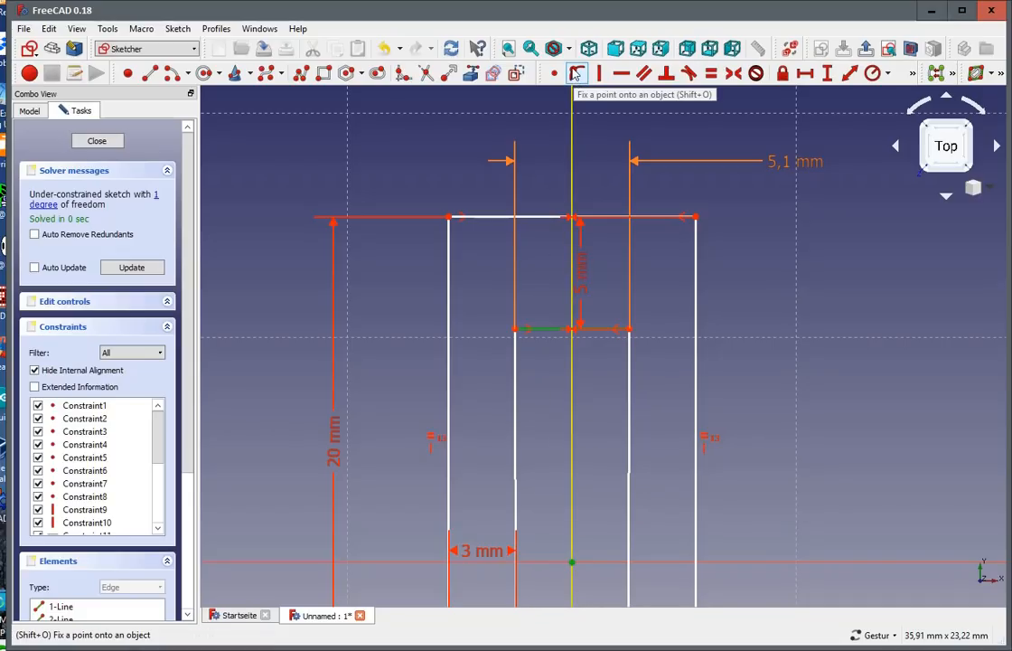
{"action": "left_click", "coordinate": [577, 74]}
{"action": "scroll", "coordinate": [606, 287], "scroll_direction": "down", "scroll_amount": 5}
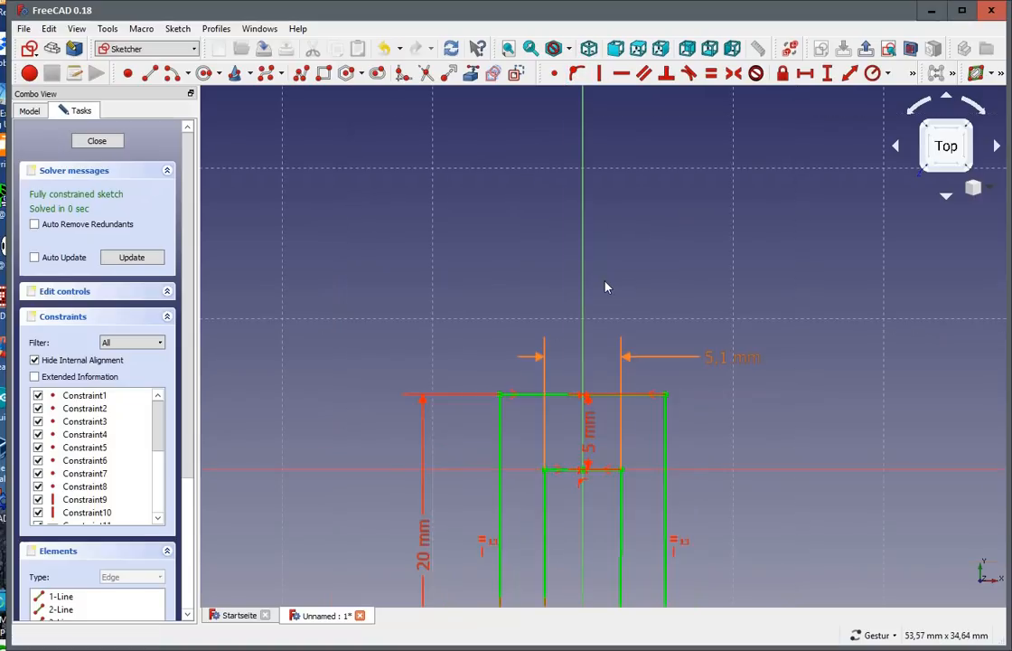
Step: Reposition the leg width, top thickness, overall height and slot opening dimensions clear of the profile on its left side
{"action": "scroll", "coordinate": [608, 392], "scroll_direction": "up", "scroll_amount": 4}
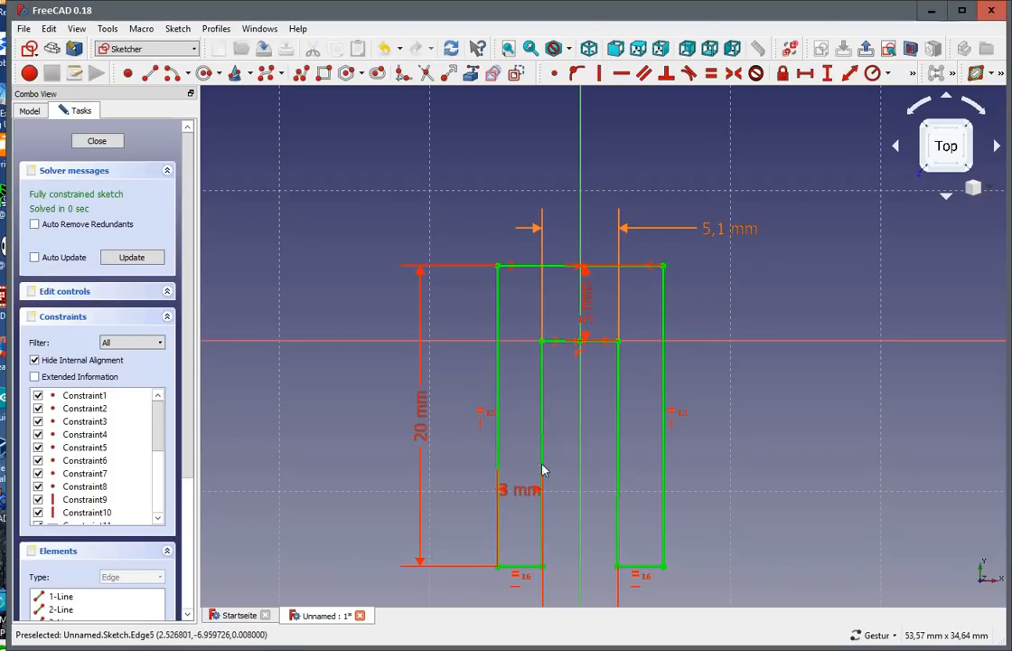
{"action": "mouse_move", "coordinate": [517, 492]}
{"action": "left_mouse_down"}
{"action": "mouse_move", "coordinate": [340, 347]}
{"action": "mouse_move", "coordinate": [351, 301]}
{"action": "mouse_move", "coordinate": [339, 203]}
{"action": "mouse_move", "coordinate": [357, 190]}
{"action": "left_mouse_up"}
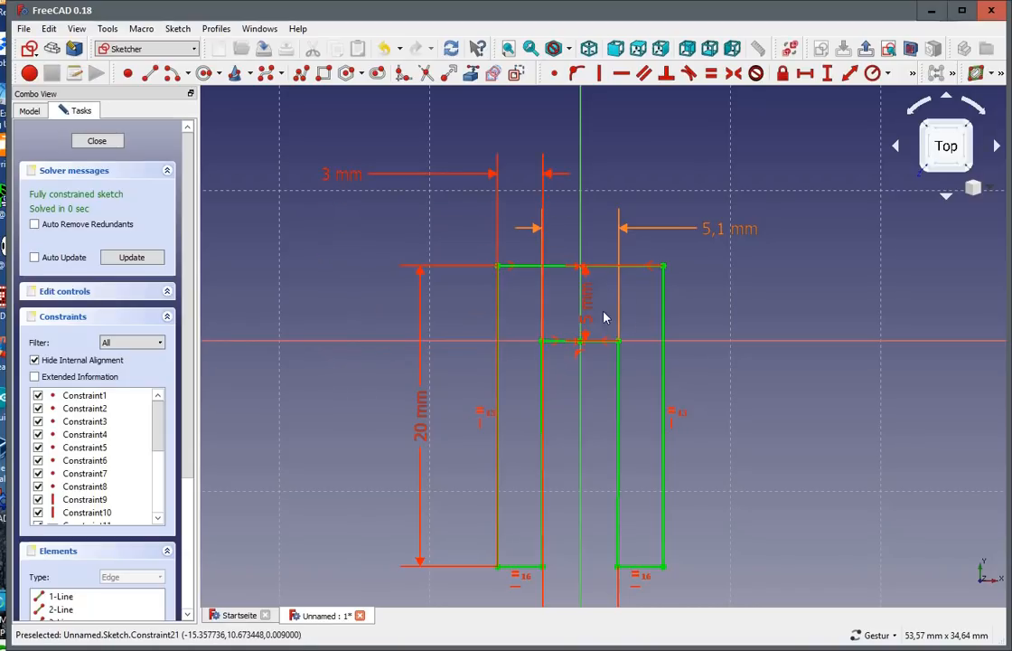
{"action": "left_click_drag", "start_coordinate": [605, 317], "coordinate": [328, 308]}
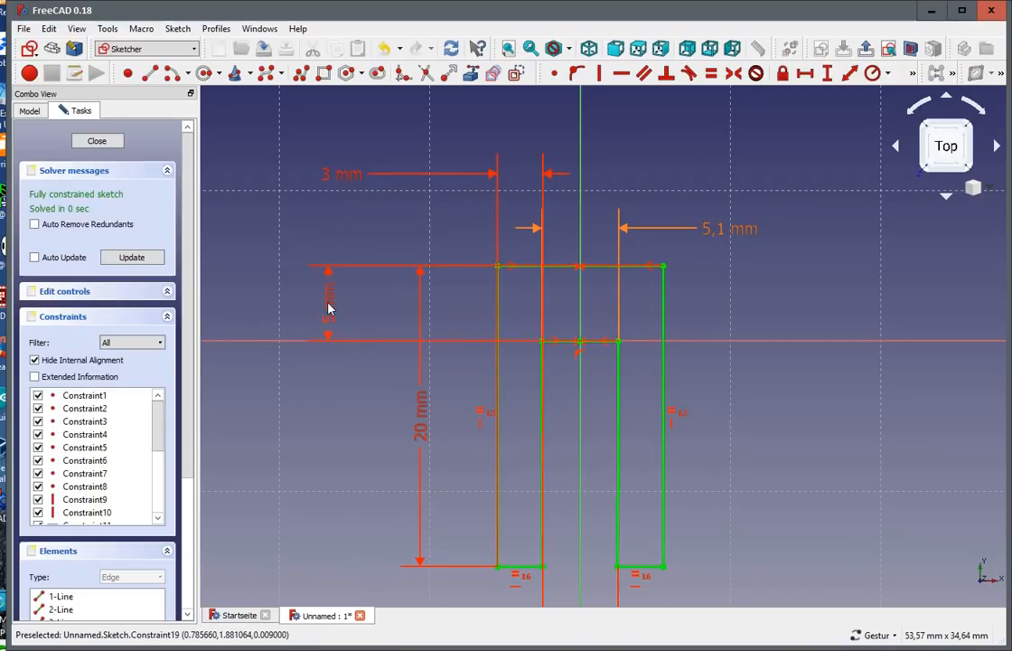
{"action": "left_click_drag", "start_coordinate": [421, 408], "coordinate": [301, 415]}
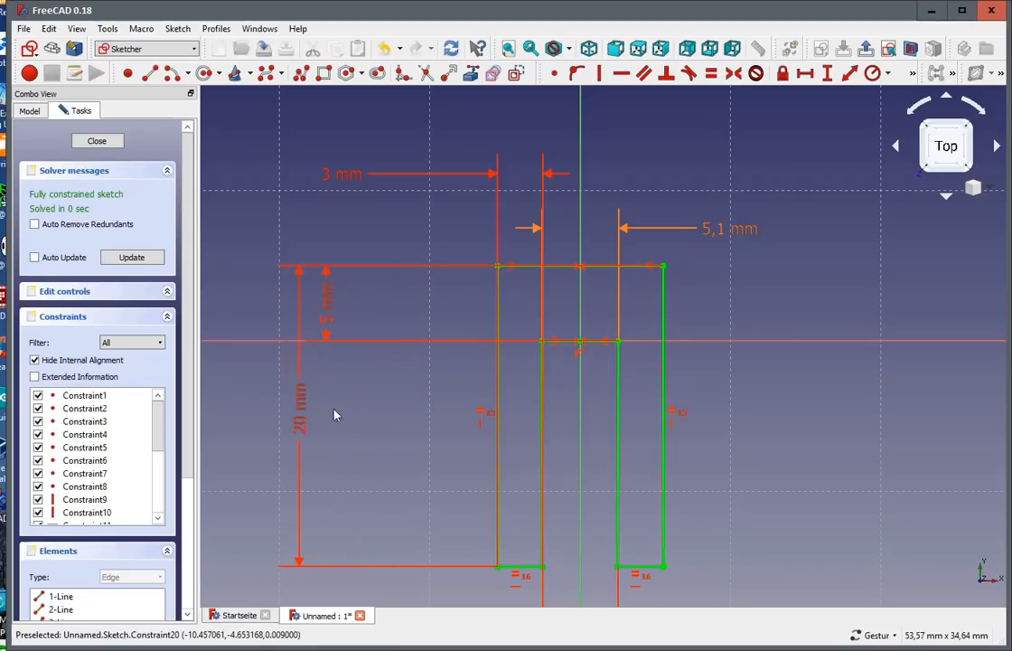
{"action": "scroll", "coordinate": [418, 399], "scroll_direction": "down", "scroll_amount": 5}
{"action": "scroll", "coordinate": [443, 454], "scroll_direction": "up", "scroll_amount": 5}
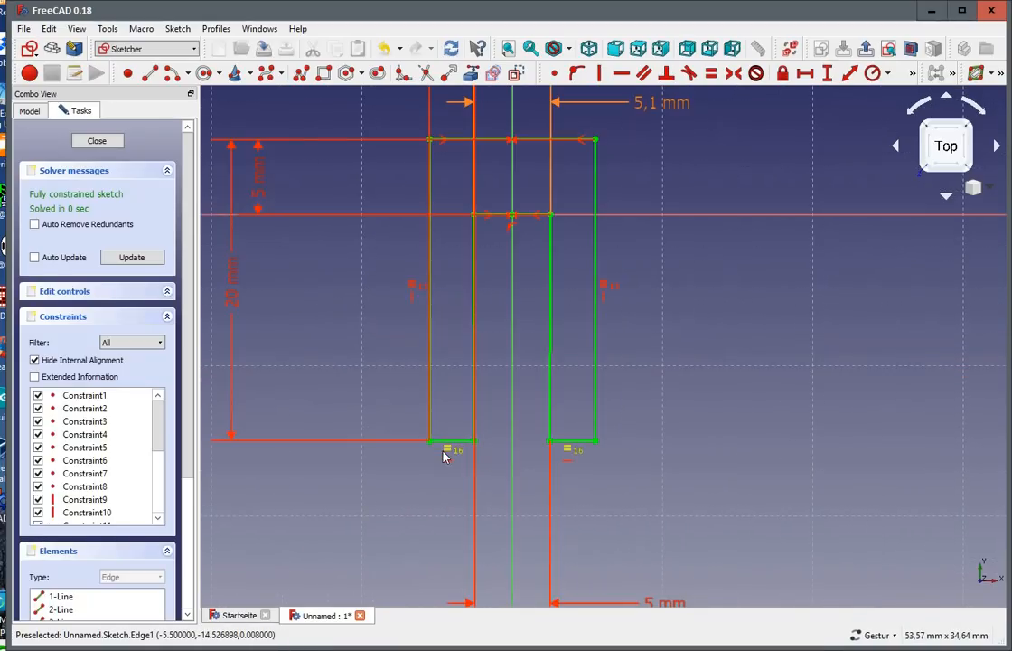
{"action": "scroll", "coordinate": [506, 500], "scroll_direction": "down", "scroll_amount": 2}
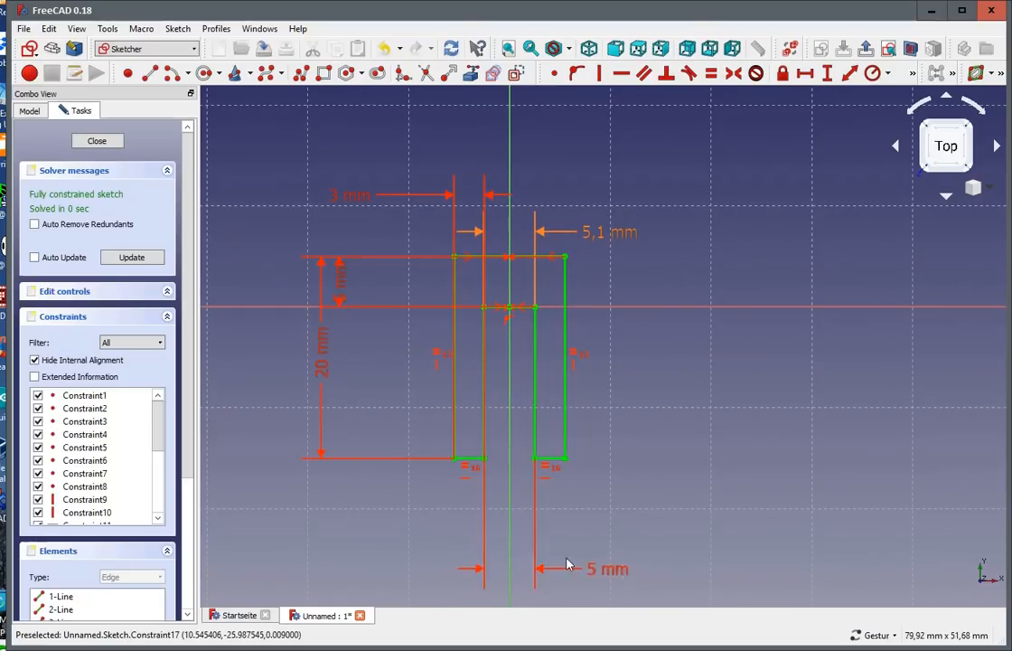
{"action": "left_click_drag", "start_coordinate": [567, 564], "coordinate": [304, 496]}
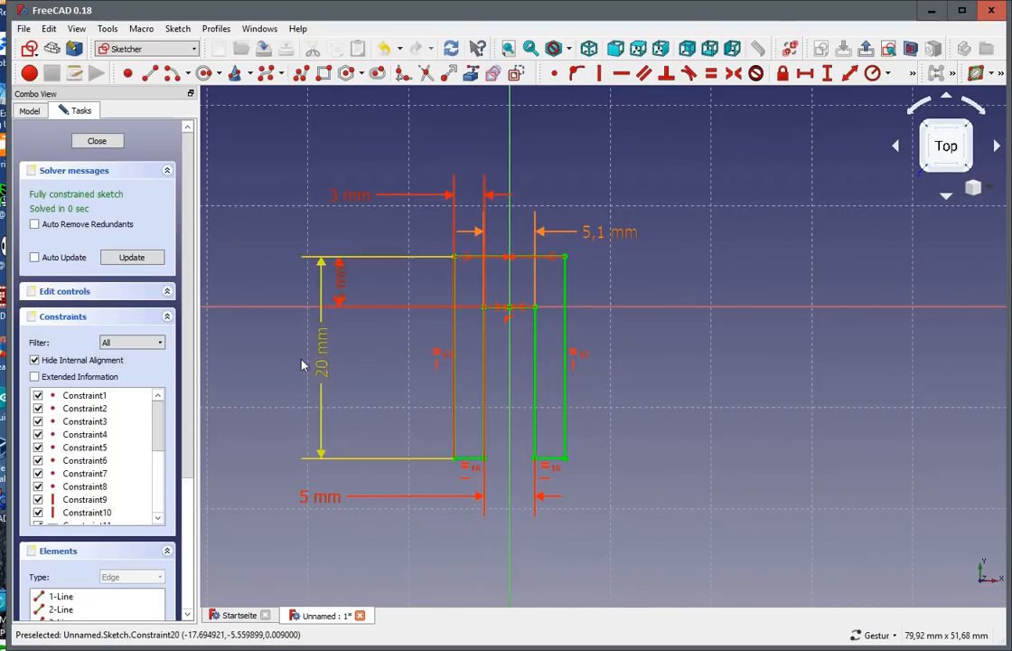
Step: Rearrange the dimensions, placing the slot's inner width above the leg width and the top thickness outside the overall height
{"action": "scroll", "coordinate": [293, 332], "scroll_direction": "up", "scroll_amount": 2}
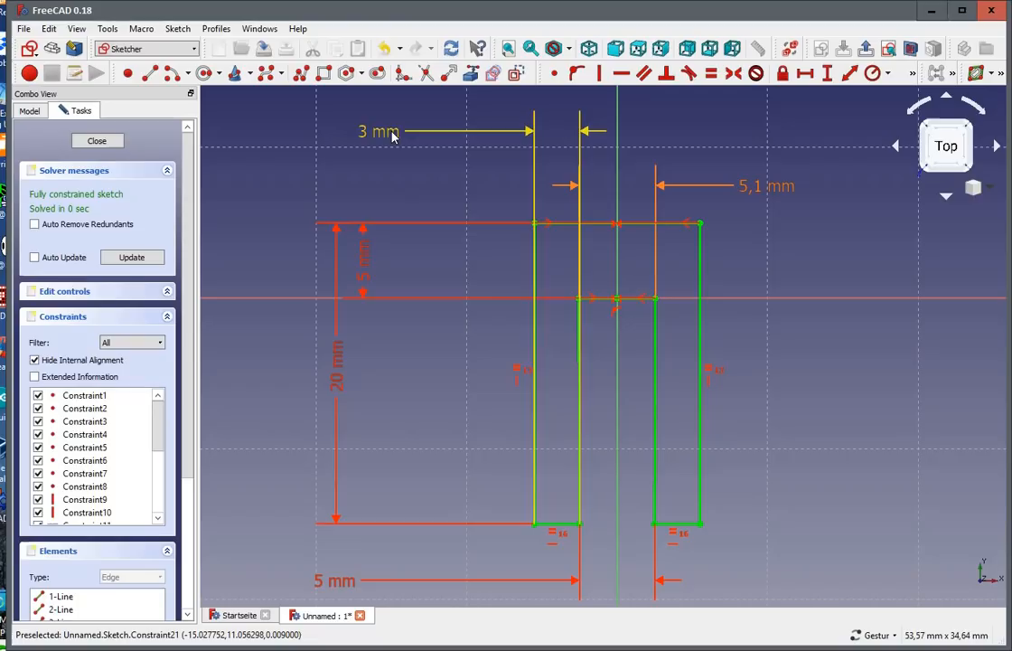
{"action": "left_click_drag", "start_coordinate": [392, 135], "coordinate": [517, 158]}
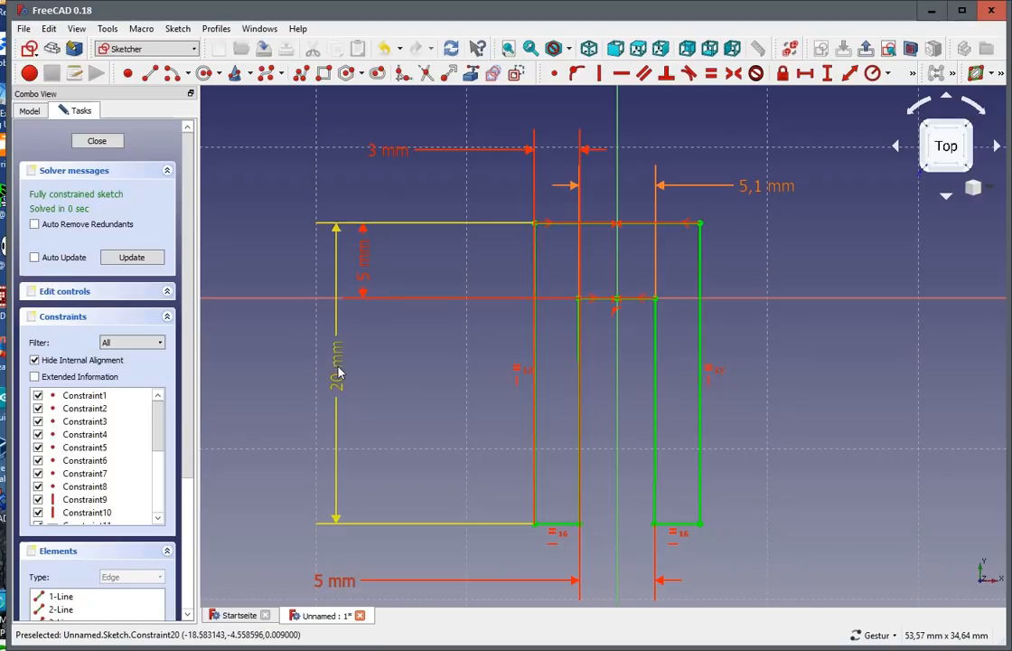
{"action": "left_click_drag", "start_coordinate": [369, 267], "coordinate": [406, 268]}
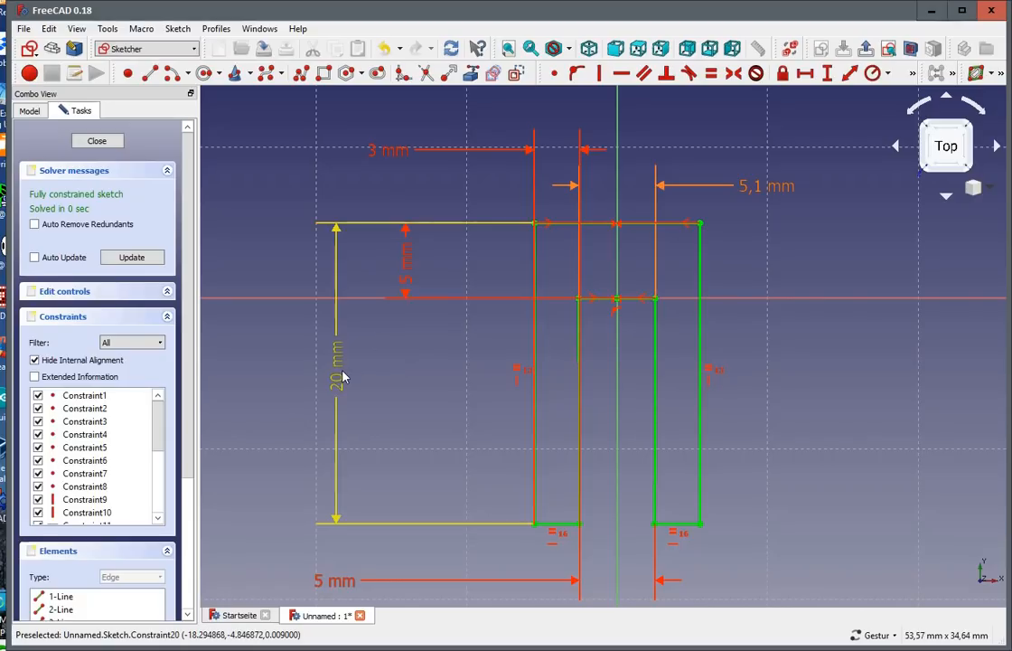
{"action": "scroll", "coordinate": [423, 365], "scroll_direction": "down", "scroll_amount": 2}
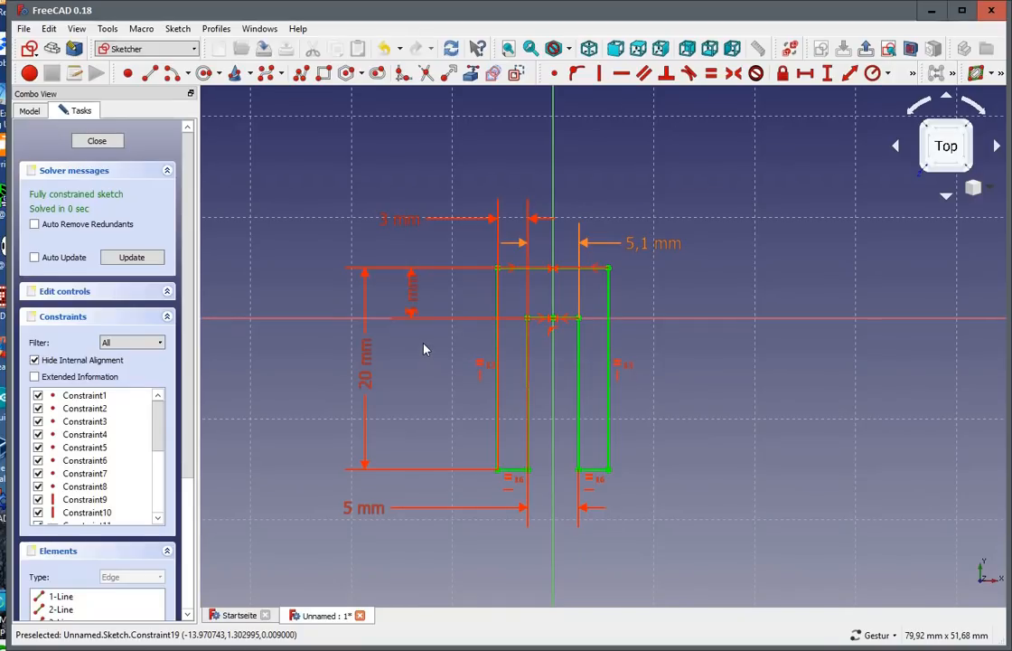
{"action": "left_click_drag", "start_coordinate": [643, 247], "coordinate": [360, 173]}
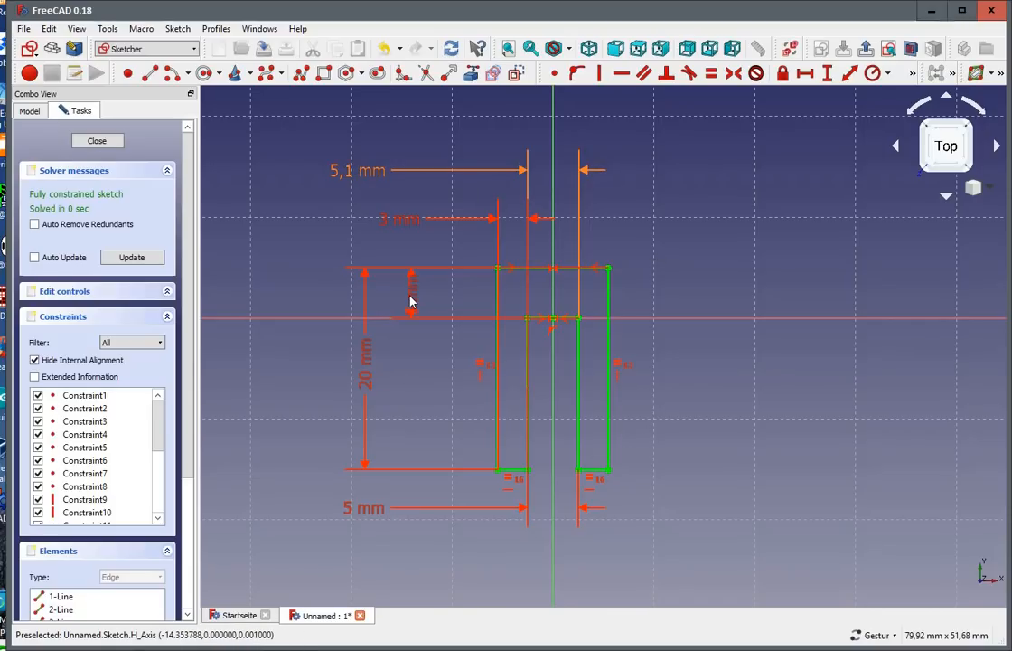
{"action": "left_click_drag", "start_coordinate": [413, 298], "coordinate": [305, 232]}
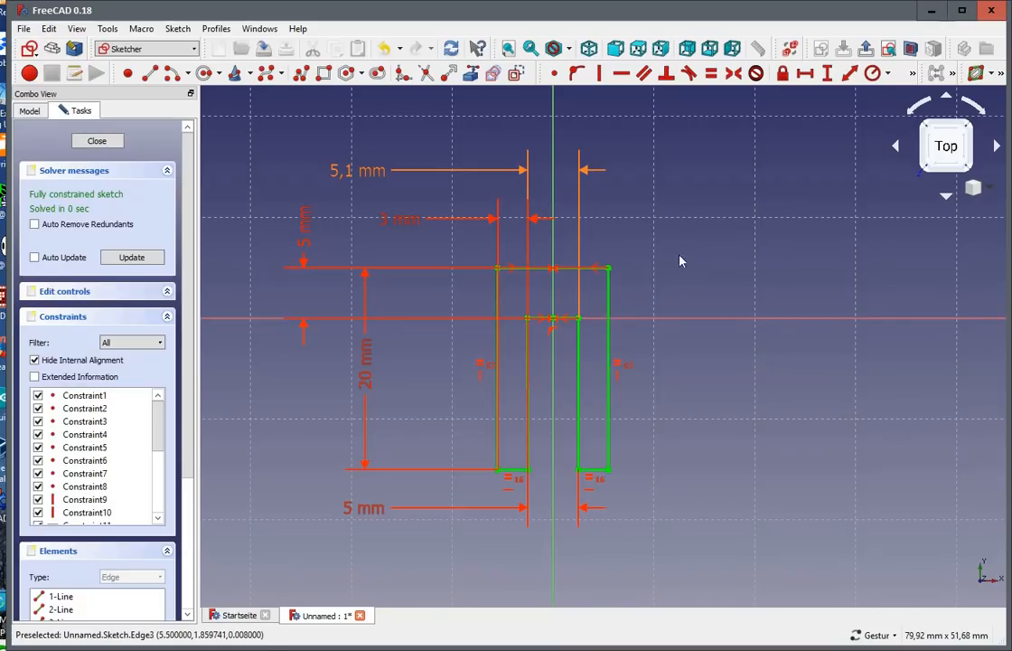
Step: Draw two separate circles of slightly different sizes in the free area to the right of the profile
{"action": "left_click", "coordinate": [204, 74]}
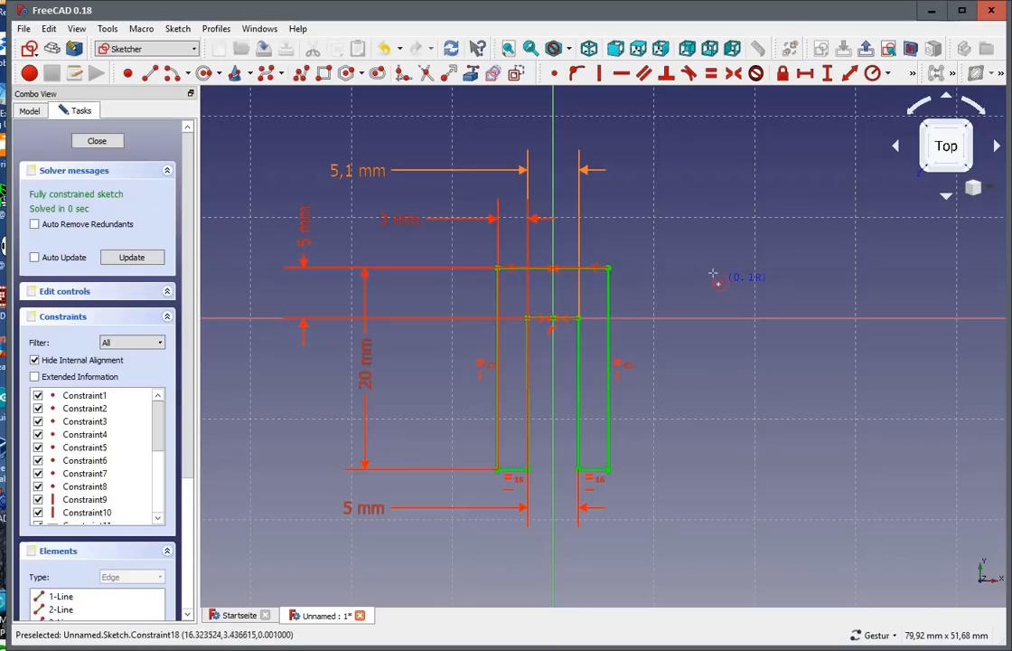
{"action": "left_click", "coordinate": [718, 283]}
{"action": "left_click", "coordinate": [696, 242]}
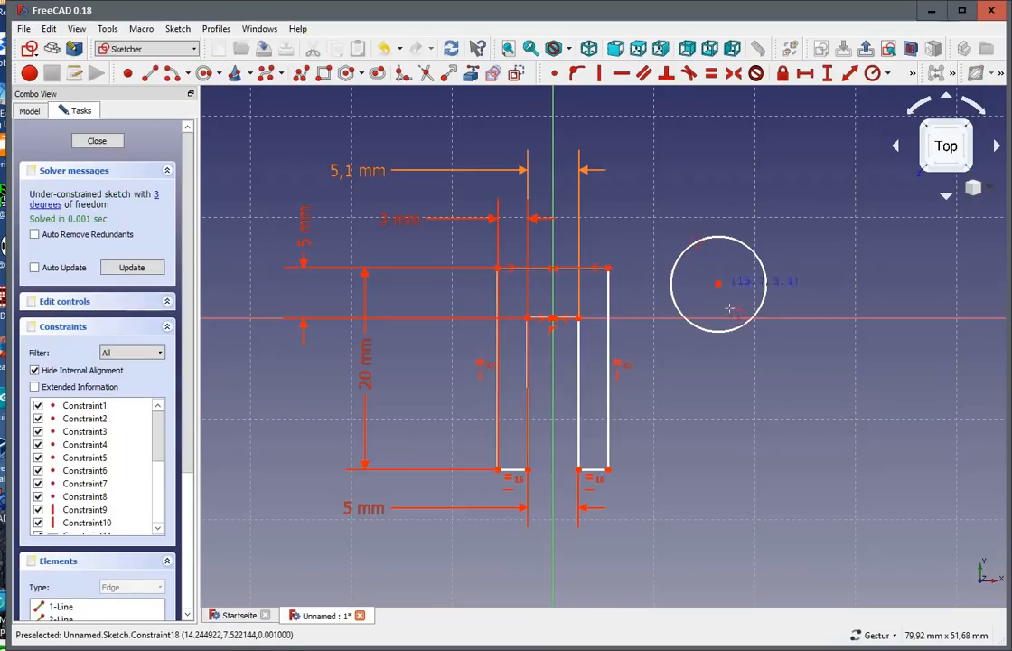
{"action": "left_click", "coordinate": [784, 369]}
{"action": "left_click", "coordinate": [758, 338]}
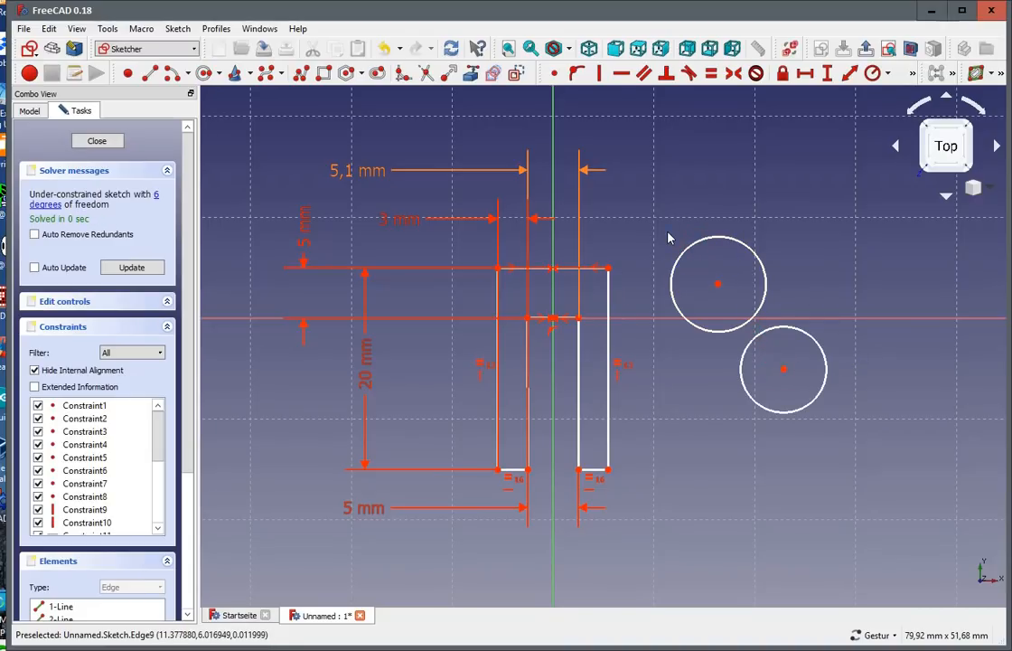
Step: Make the two circle centres coincident and move them closer to the profile, about 12.7 mm from the vertical axis
{"action": "left_click", "coordinate": [718, 285]}
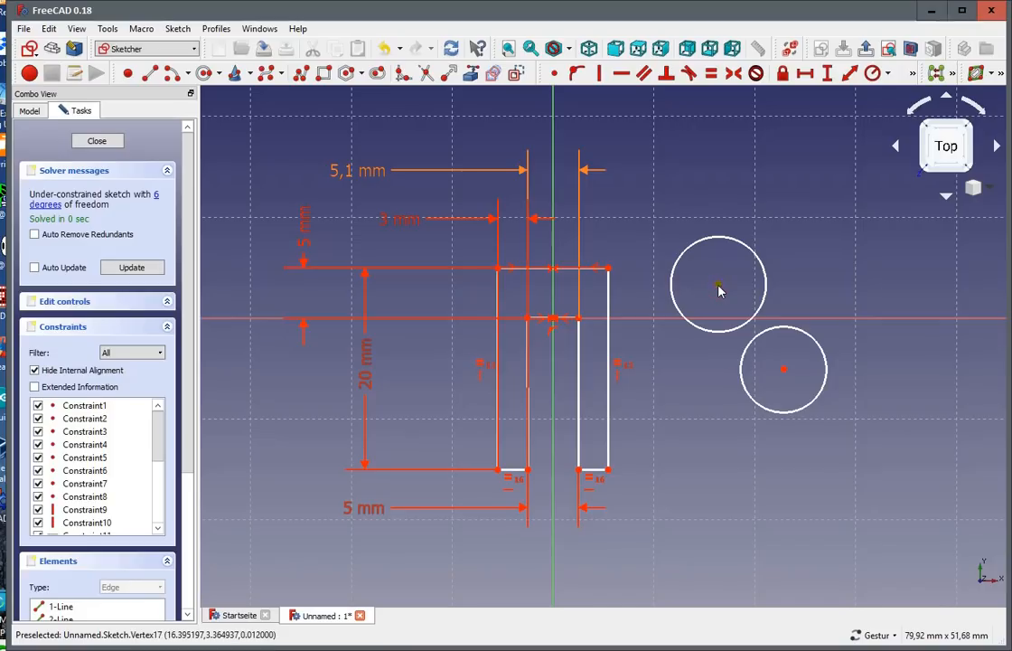
{"action": "left_click", "coordinate": [783, 370]}
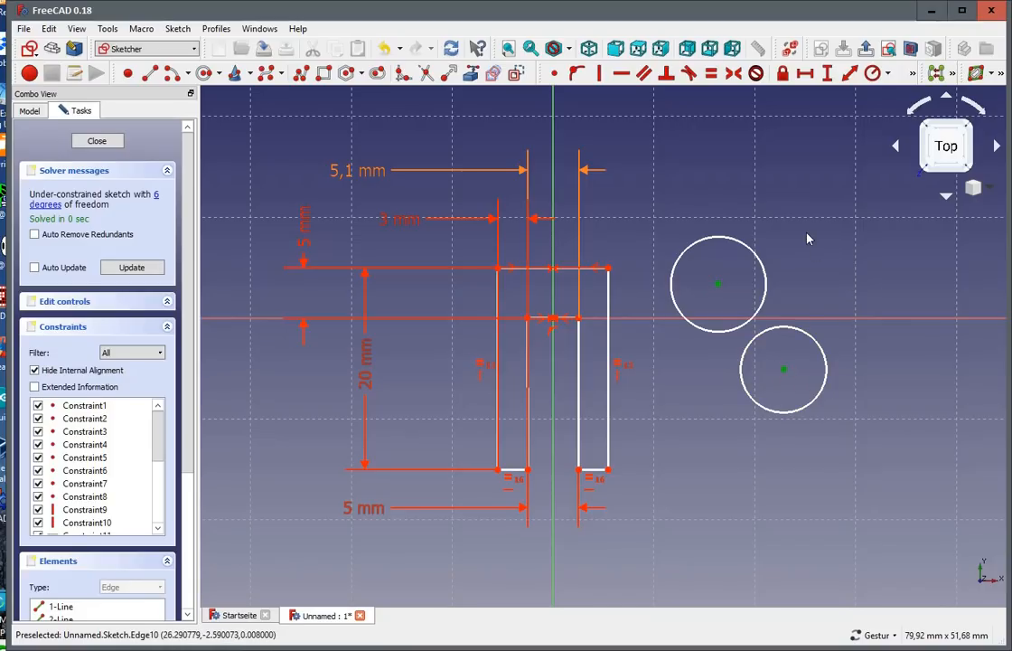
{"action": "left_click", "coordinate": [554, 72]}
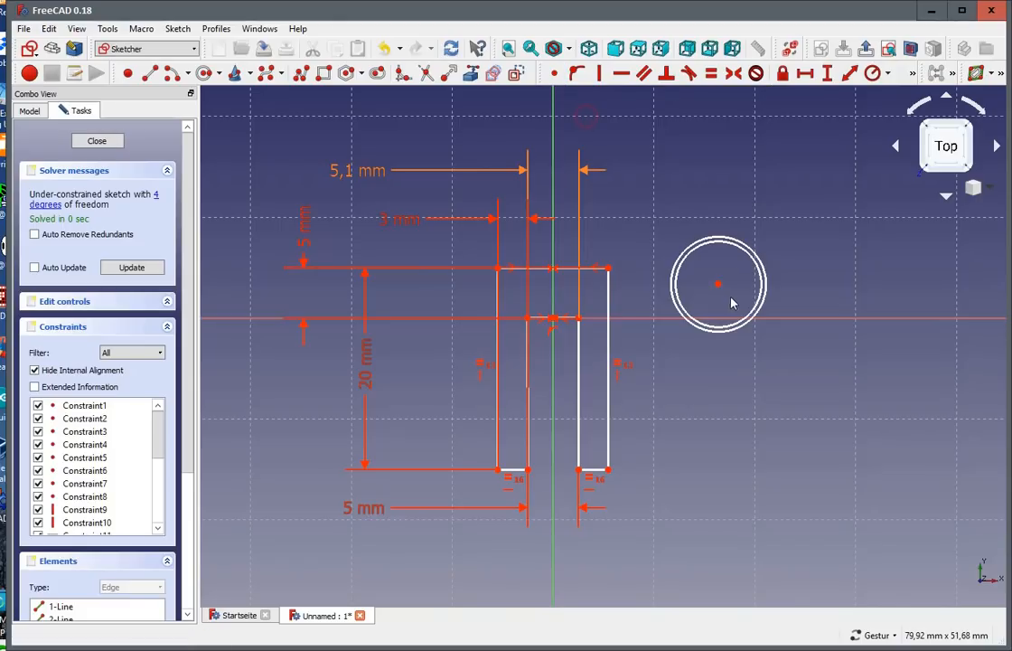
{"action": "left_click_drag", "start_coordinate": [719, 285], "coordinate": [684, 327]}
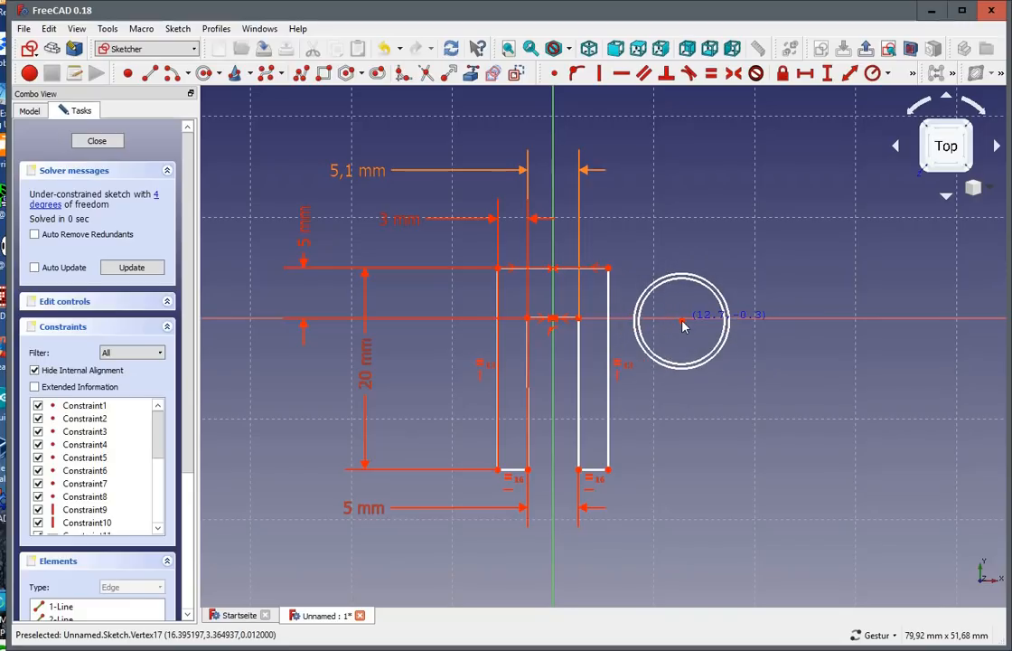
Step: Make the outer circle tangent to the profile's outer top edge and move the shared centre to about 10 mm from the vertical axis
{"action": "scroll", "coordinate": [676, 335], "scroll_direction": "up", "scroll_amount": 2}
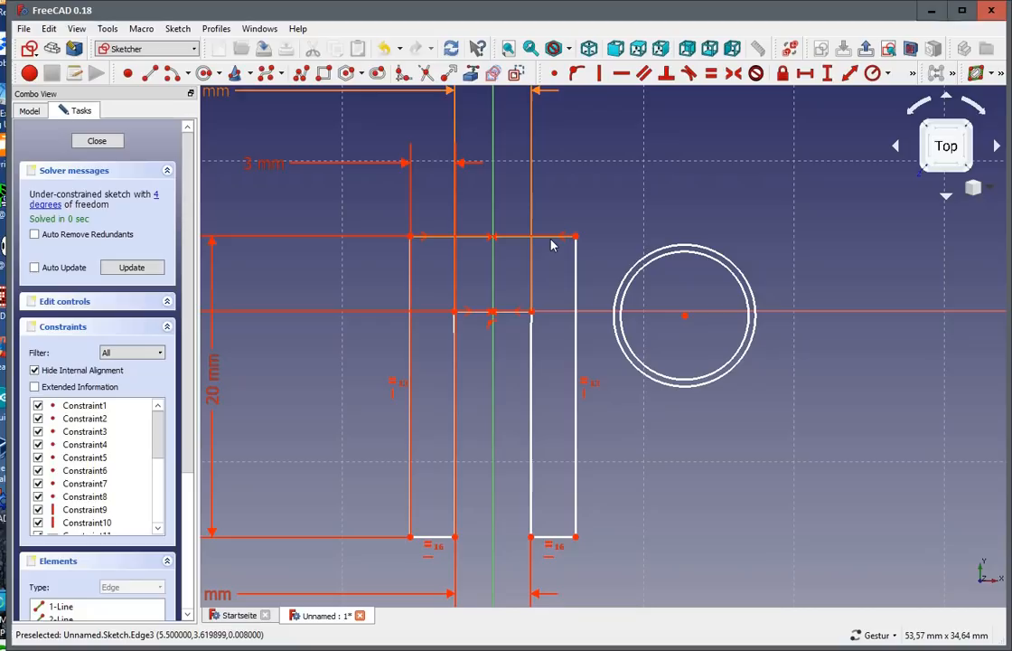
{"action": "left_click", "coordinate": [679, 244]}
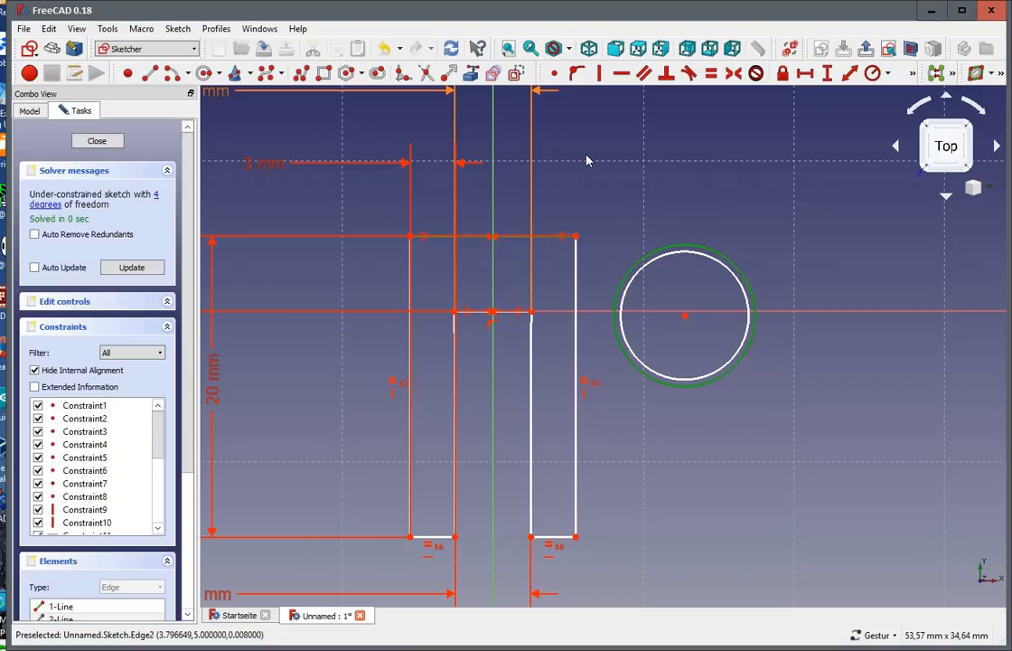
{"action": "left_click", "coordinate": [689, 74]}
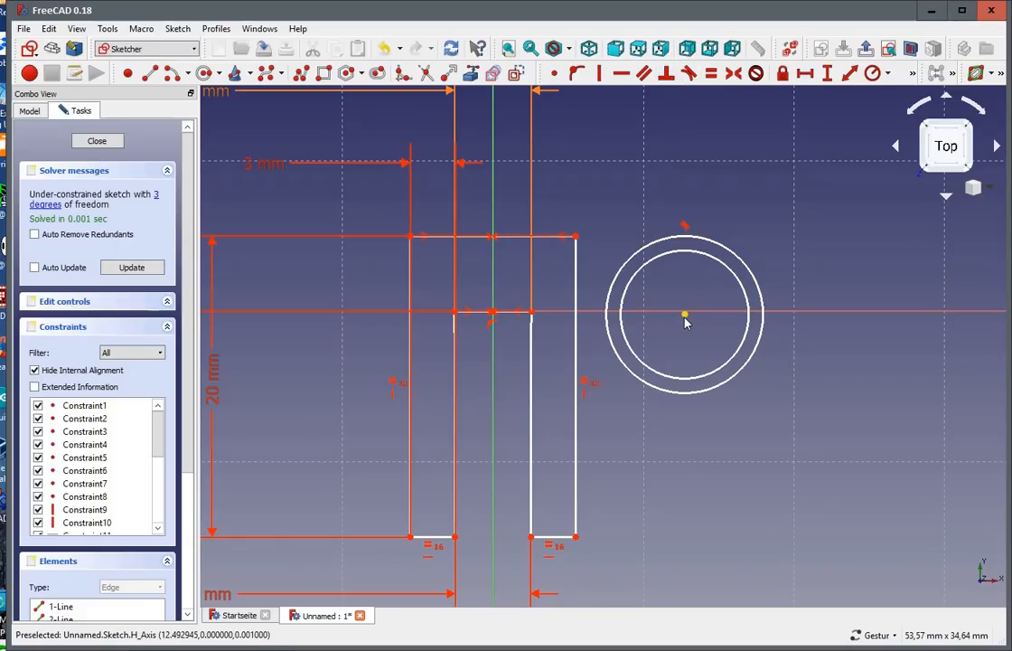
{"action": "left_click_drag", "start_coordinate": [687, 318], "coordinate": [645, 336]}
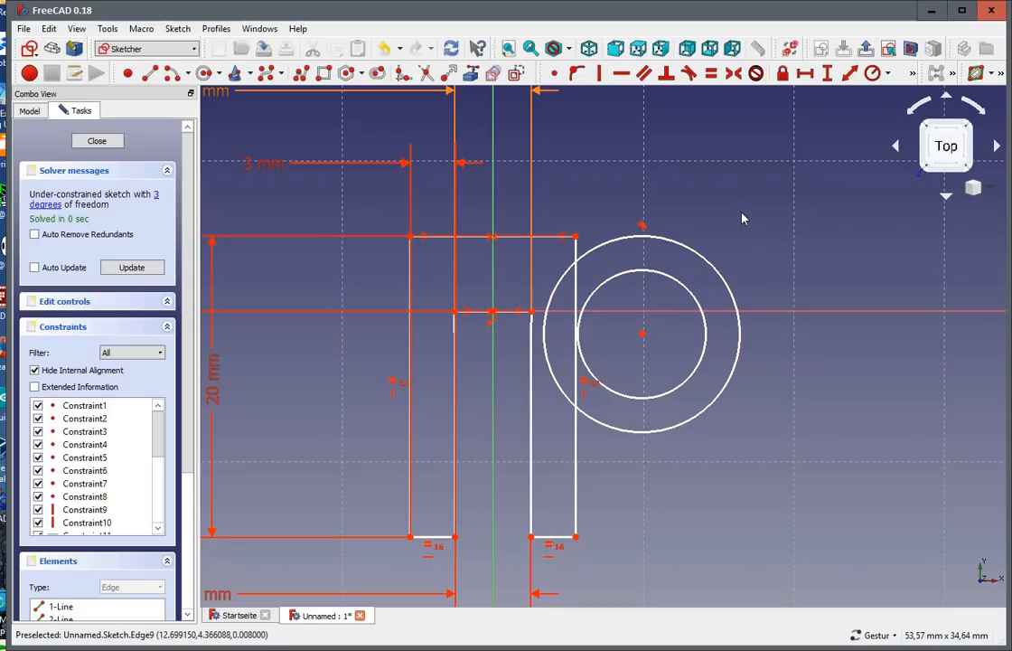
Step: Make the inner circle tangent to the outer vertical edge of the profile's right leg
{"action": "left_click", "coordinate": [583, 312]}
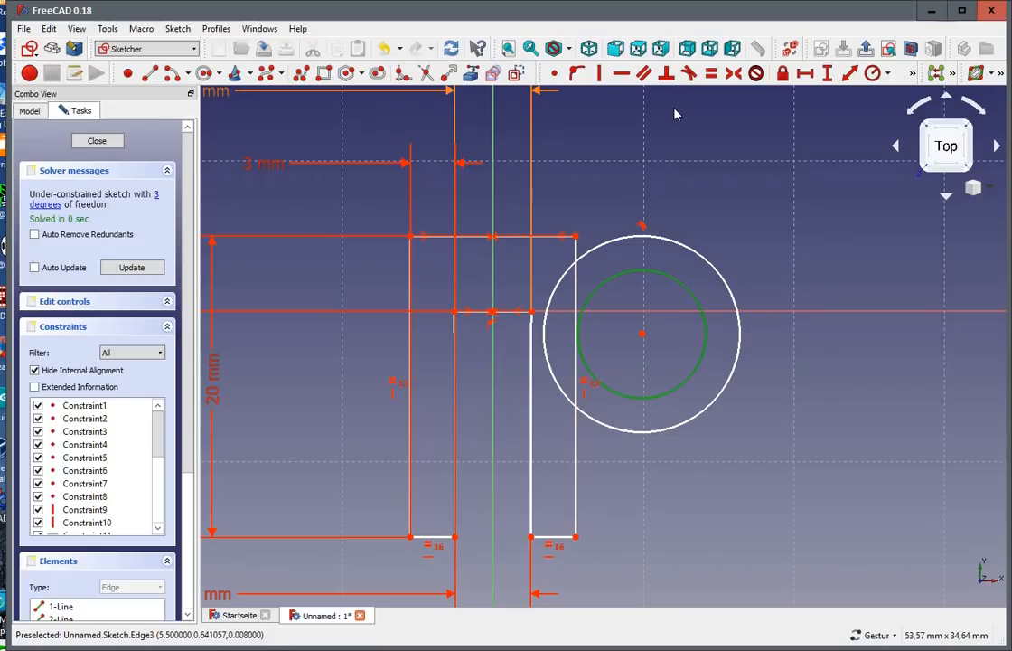
{"action": "left_click", "coordinate": [674, 114]}
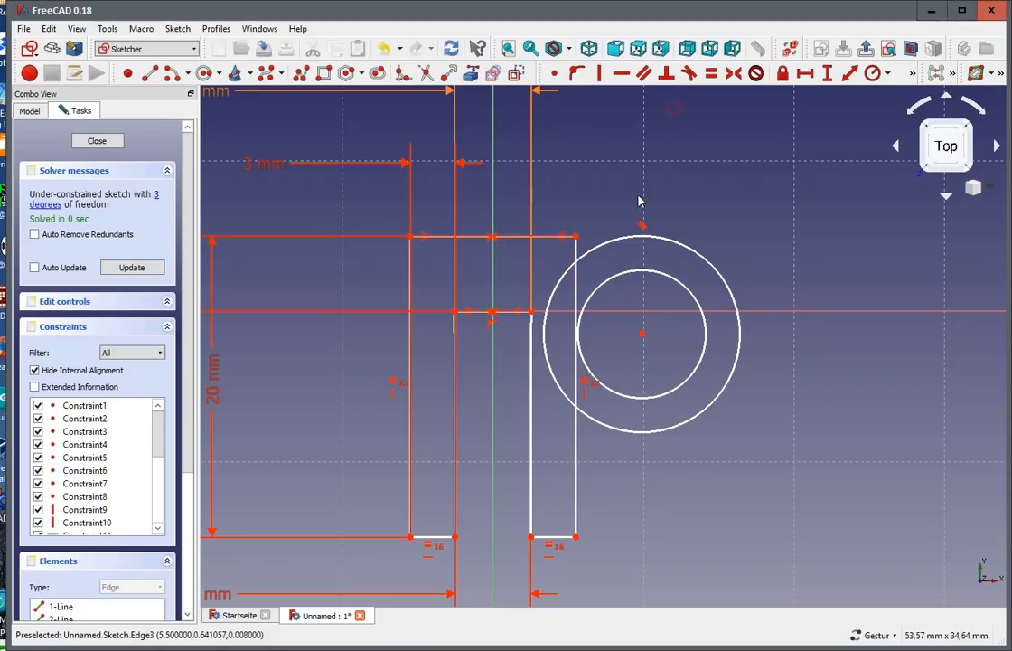
{"action": "left_click", "coordinate": [576, 254]}
{"action": "left_click", "coordinate": [604, 287]}
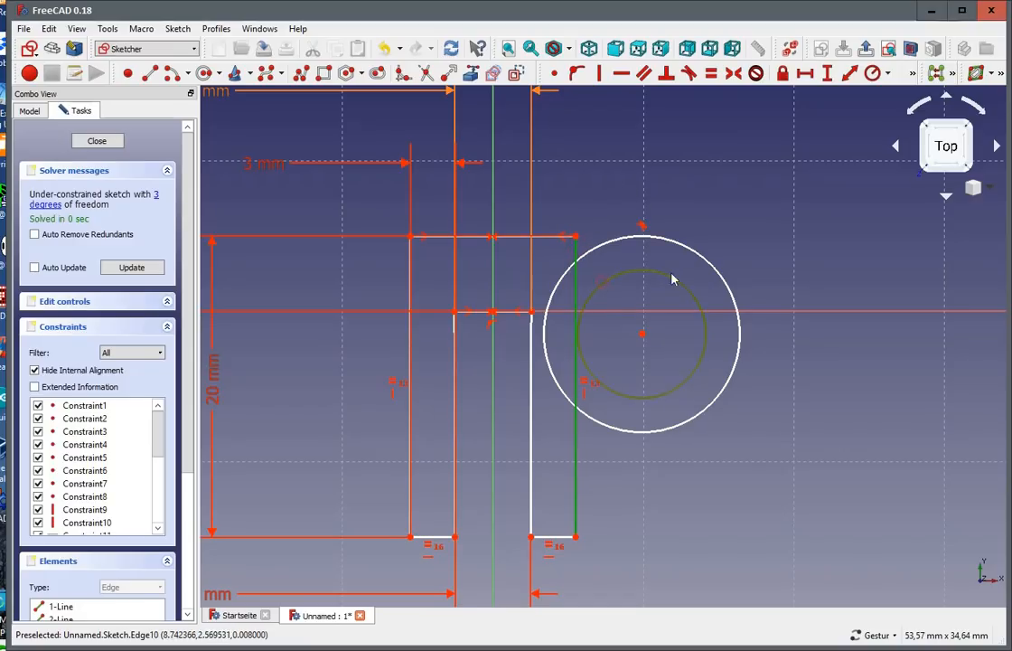
{"action": "left_click", "coordinate": [688, 73]}
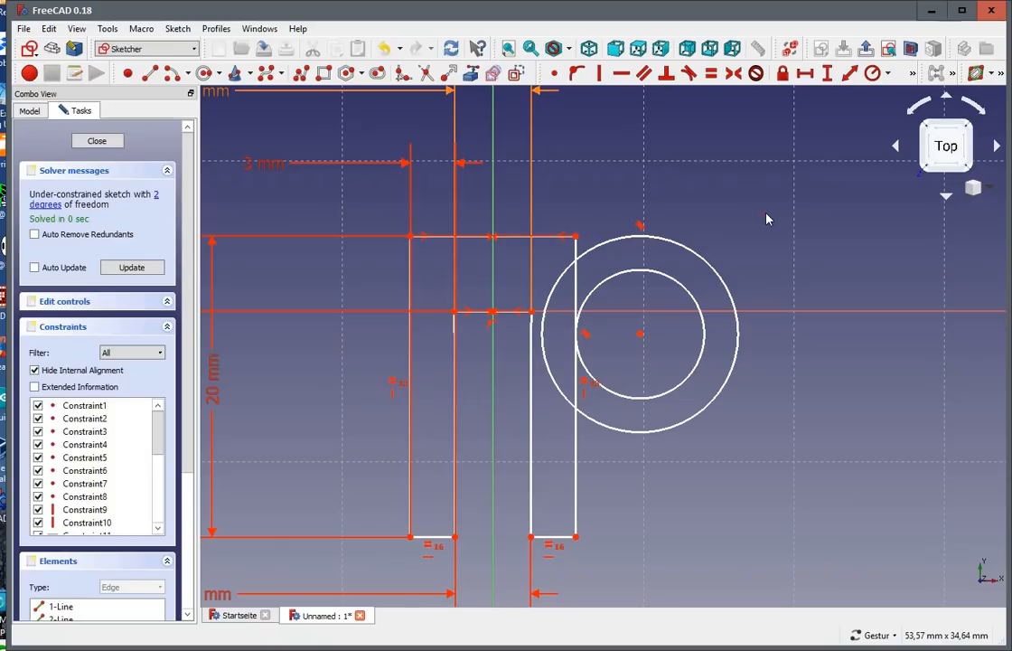
{"action": "mouse_move", "coordinate": [644, 240]}
{"action": "left_mouse_down"}
{"action": "mouse_move", "coordinate": [648, 226]}
{"action": "mouse_move", "coordinate": [670, 244]}
{"action": "mouse_move", "coordinate": [721, 244]}
{"action": "mouse_move", "coordinate": [644, 244]}
{"action": "mouse_move", "coordinate": [664, 241]}
{"action": "left_mouse_up"}
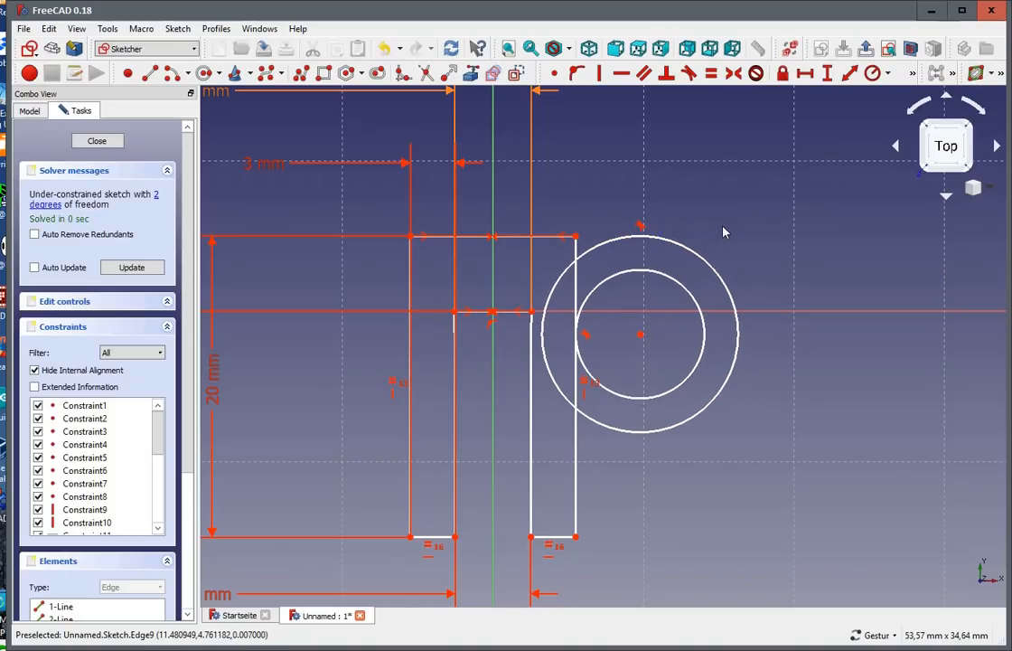
{"action": "left_click", "coordinate": [737, 305]}
{"action": "left_click", "coordinate": [705, 322]}
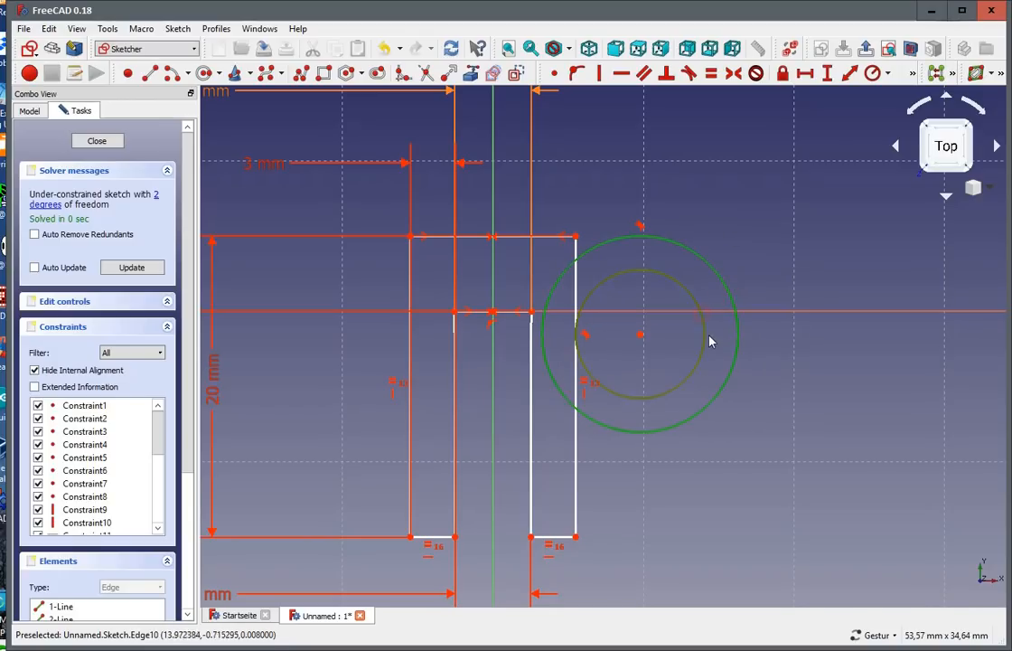
{"action": "left_click", "coordinate": [730, 260]}
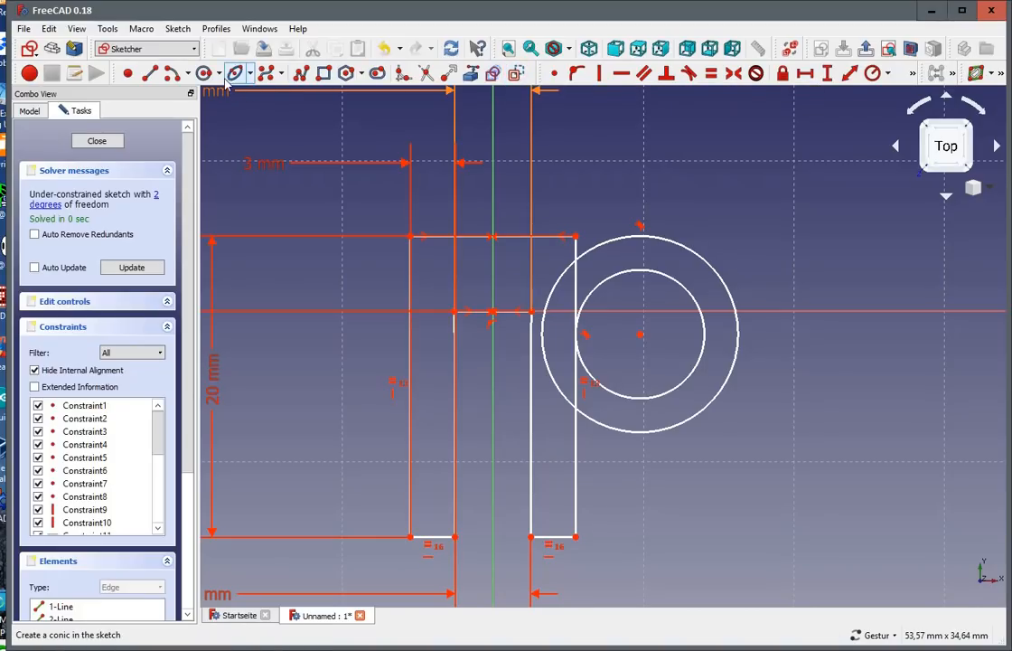
Step: Draw a slanted construction line from inside the inner circle to a point just outside the outer circle, on the side away from the profile
{"action": "left_click", "coordinate": [150, 73]}
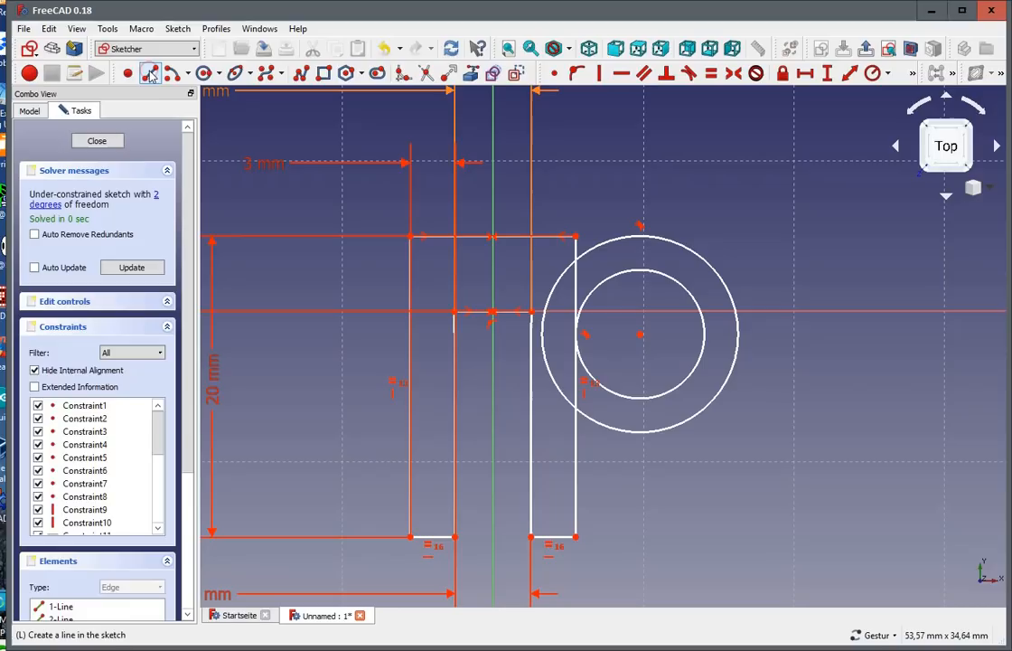
{"action": "left_click", "coordinate": [680, 329]}
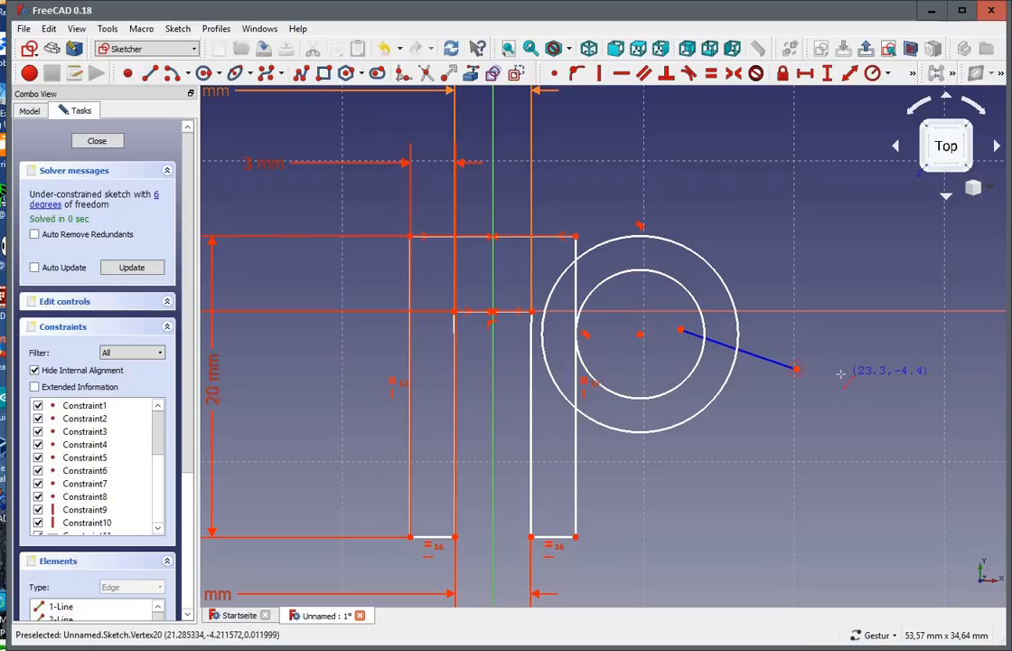
{"action": "right_click", "coordinate": [841, 373]}
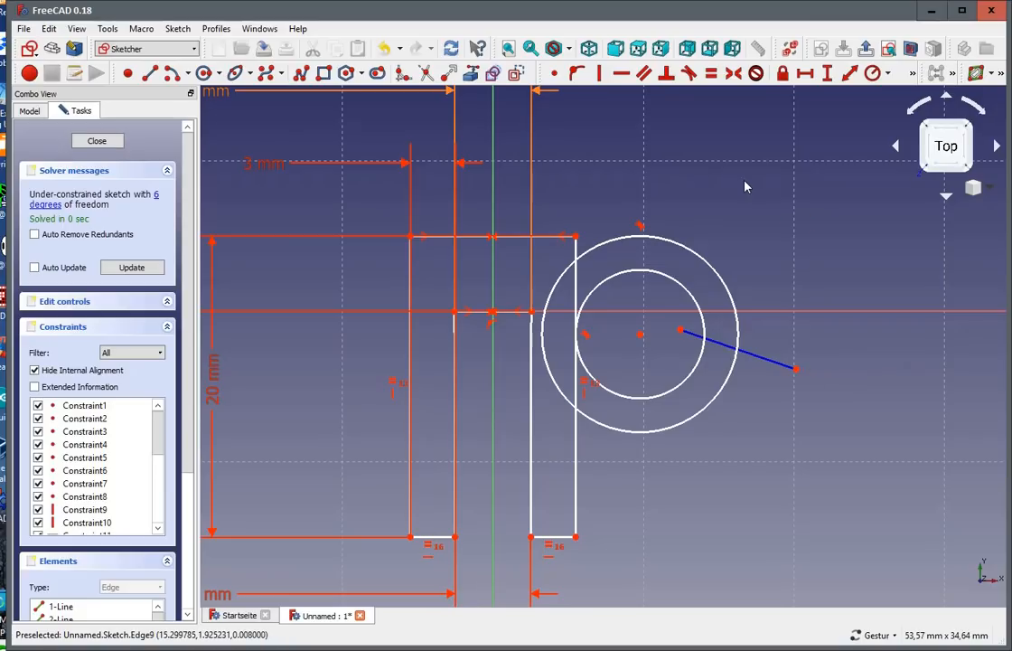
Step: Constrain the construction line's inner endpoint onto the inner circle and its outer endpoint onto the outer circle
{"action": "left_click", "coordinate": [681, 330]}
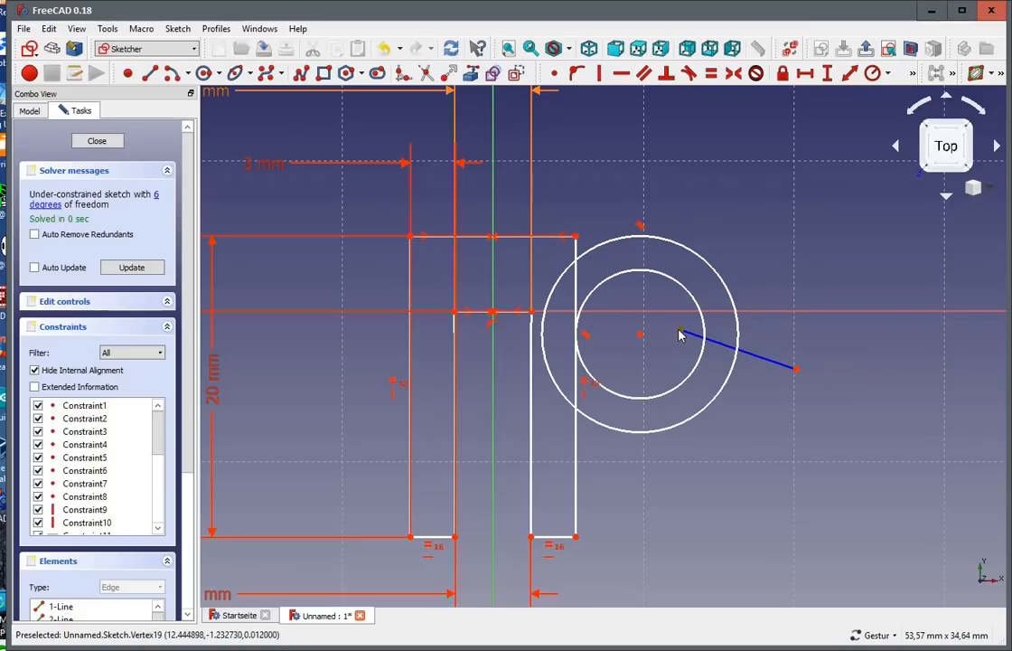
{"action": "left_click", "coordinate": [678, 278]}
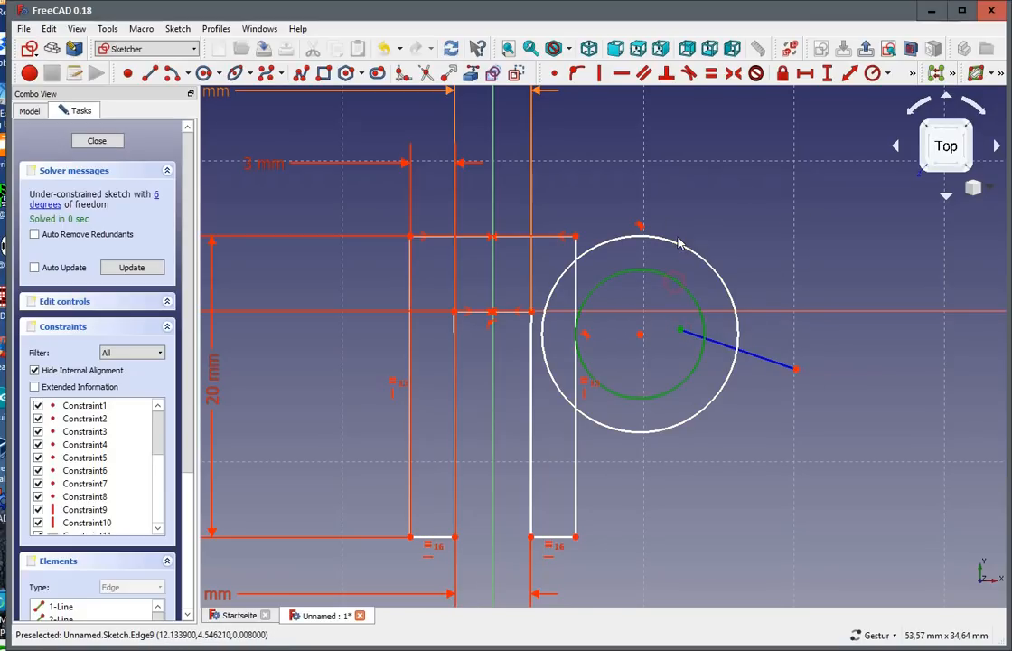
{"action": "left_click", "coordinate": [577, 72]}
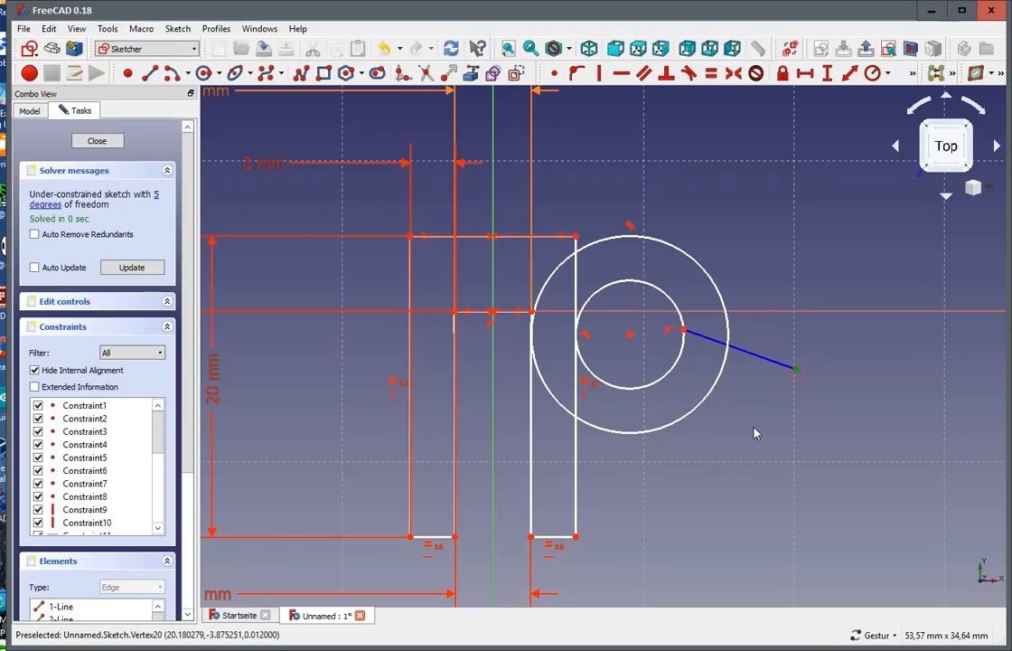
{"action": "left_click", "coordinate": [713, 396]}
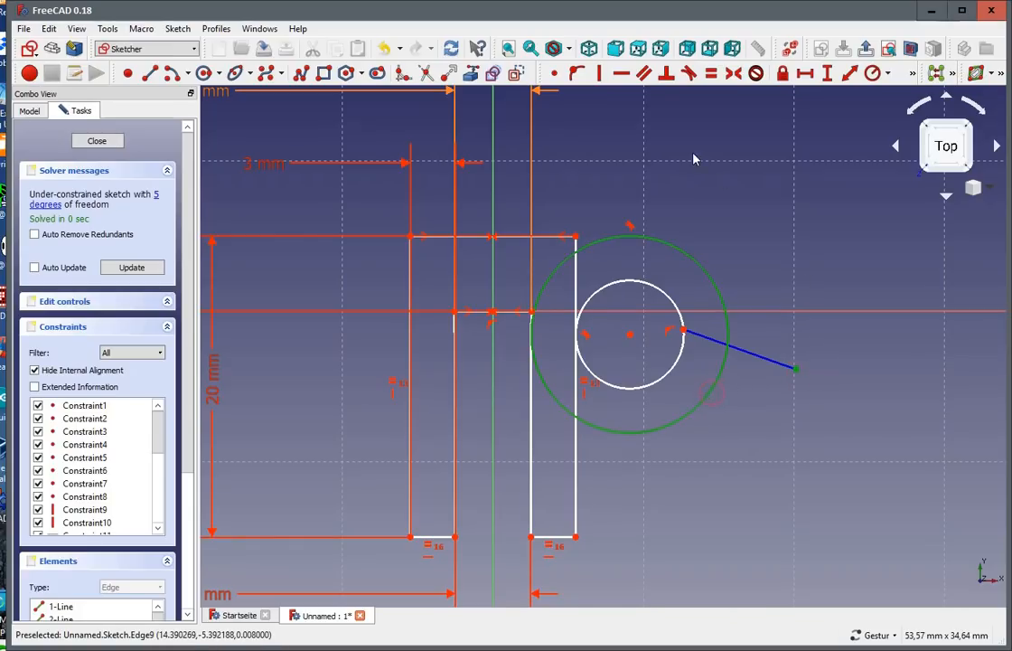
{"action": "left_click", "coordinate": [577, 73]}
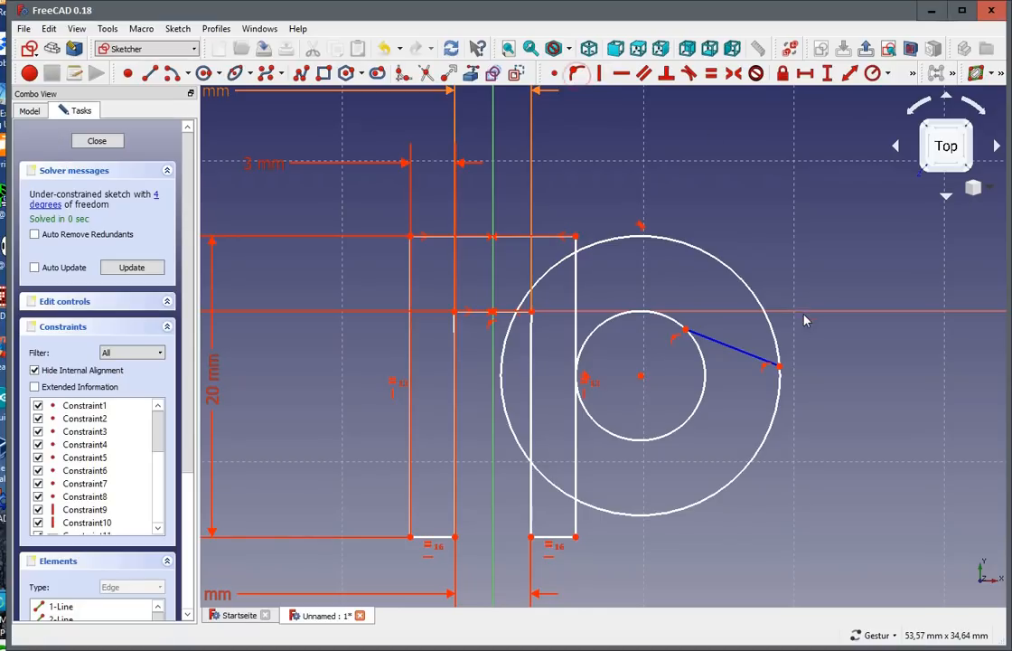
Step: Make the construction line horizontal and perpendicular to the inner circle, and drag it to test how the ring moves
{"action": "left_click", "coordinate": [726, 349]}
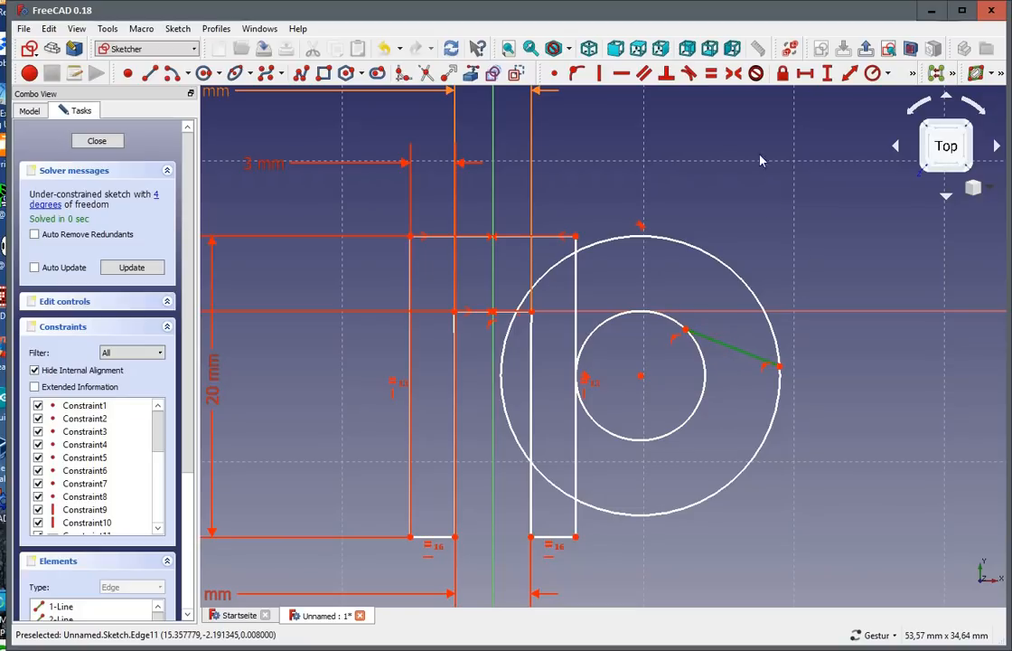
{"action": "left_click", "coordinate": [623, 78]}
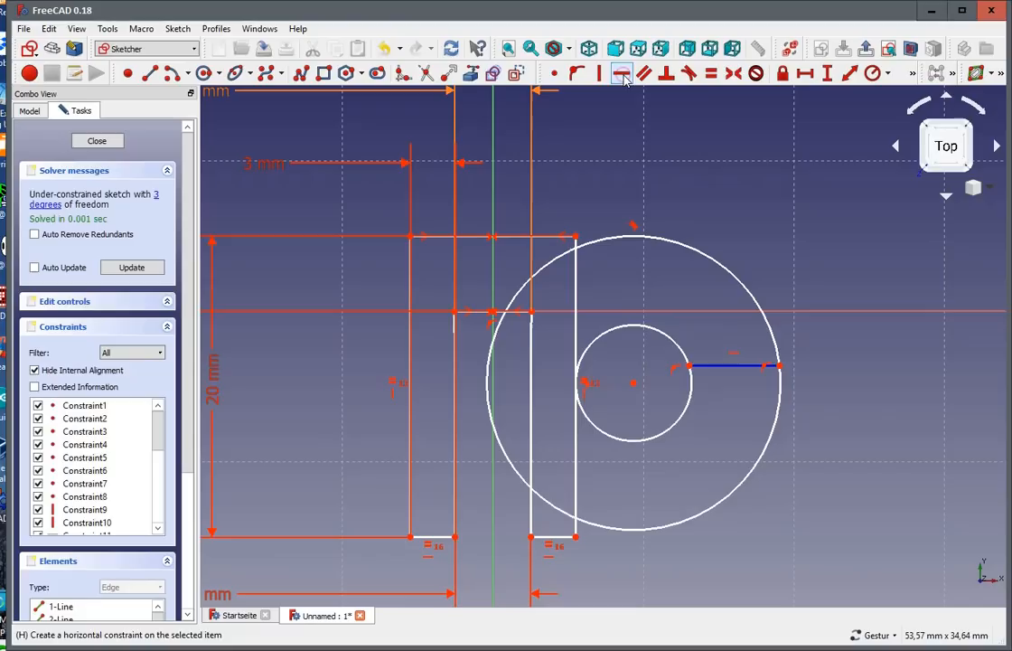
{"action": "left_click_drag", "start_coordinate": [716, 367], "coordinate": [741, 353]}
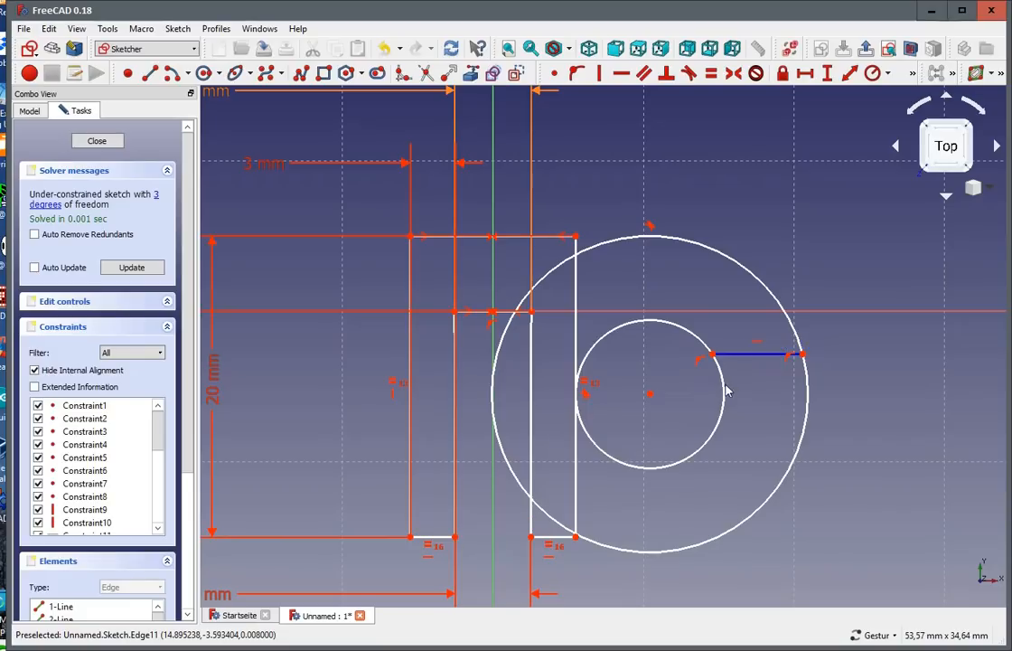
{"action": "left_click", "coordinate": [723, 389]}
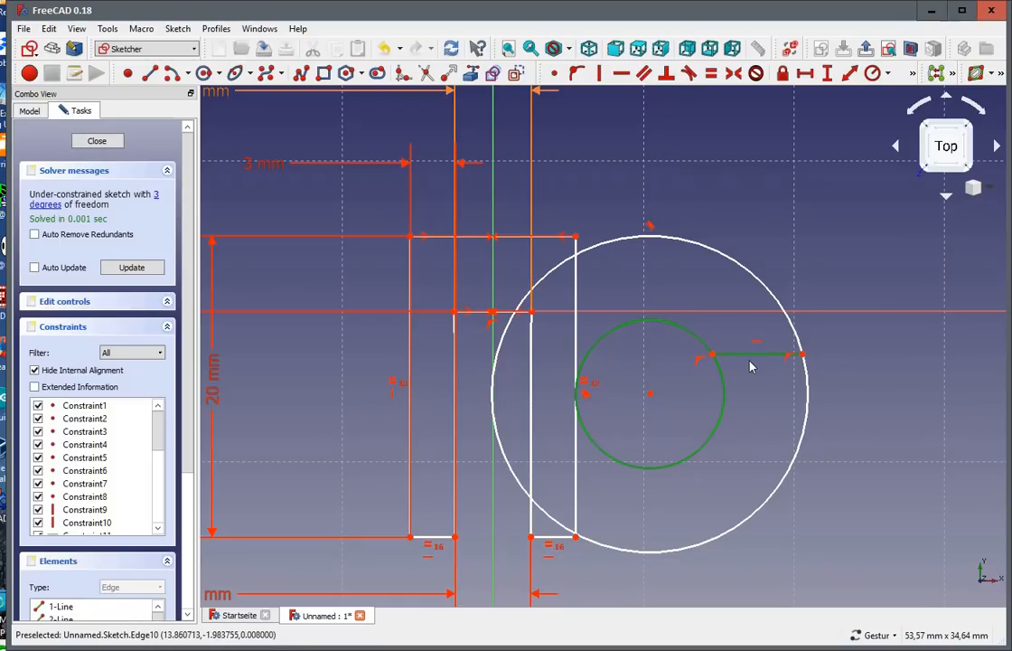
{"action": "left_click", "coordinate": [667, 74]}
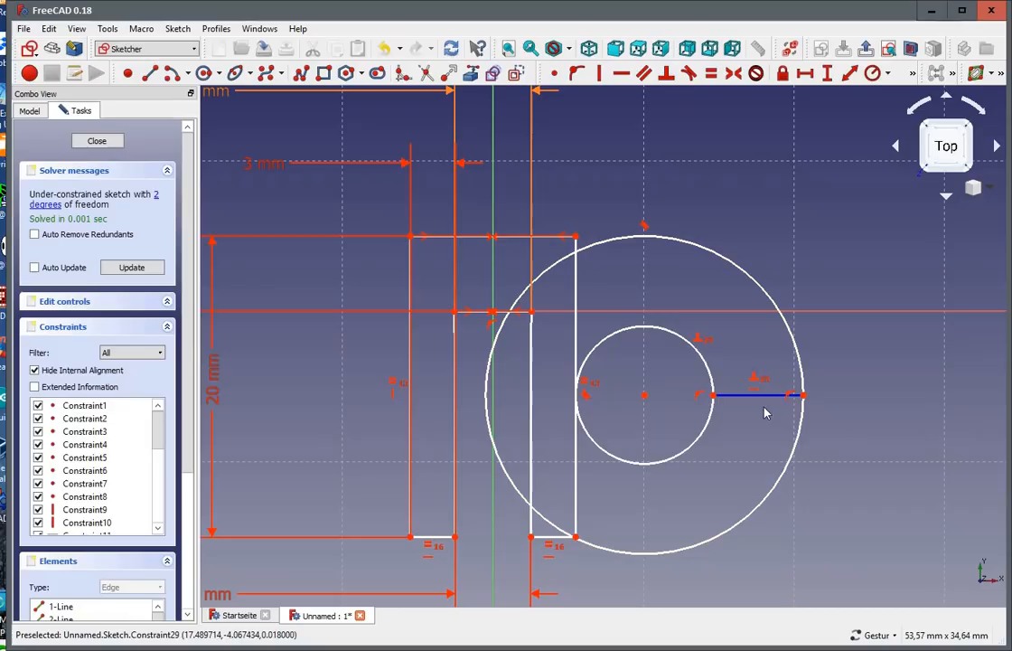
{"action": "mouse_move", "coordinate": [768, 398]}
{"action": "left_mouse_down"}
{"action": "mouse_move", "coordinate": [772, 419]}
{"action": "mouse_move", "coordinate": [798, 401]}
{"action": "mouse_move", "coordinate": [787, 393]}
{"action": "left_mouse_up"}
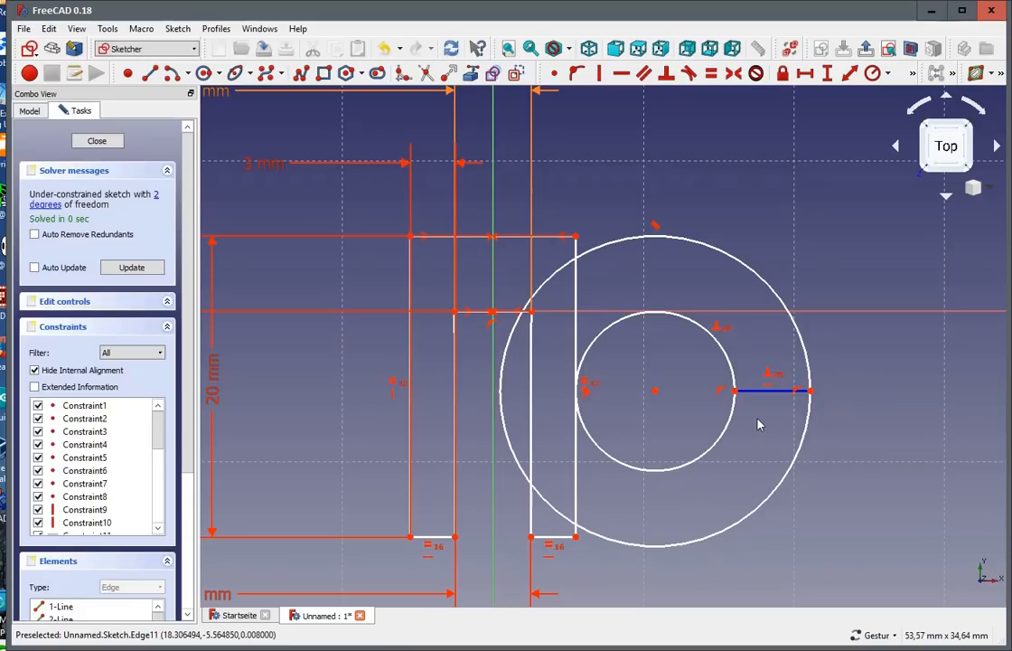
Step: Set the construction line's horizontal length to 3 mm as the ring's wall thickness, and shift the line slightly toward the profile
{"action": "left_click", "coordinate": [783, 394]}
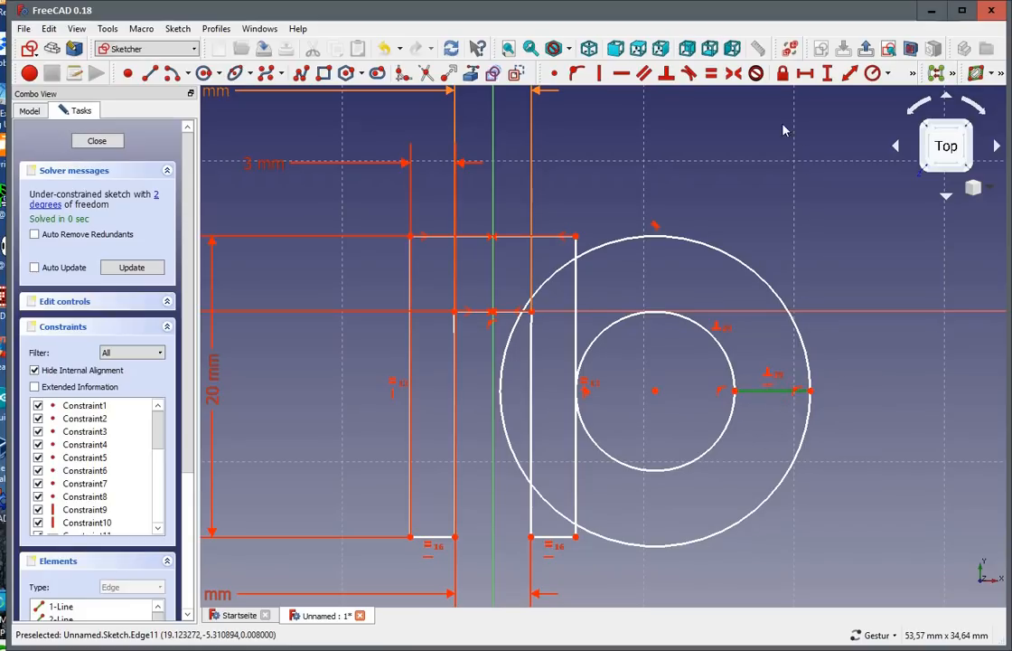
{"action": "key", "text": "shift+h"}
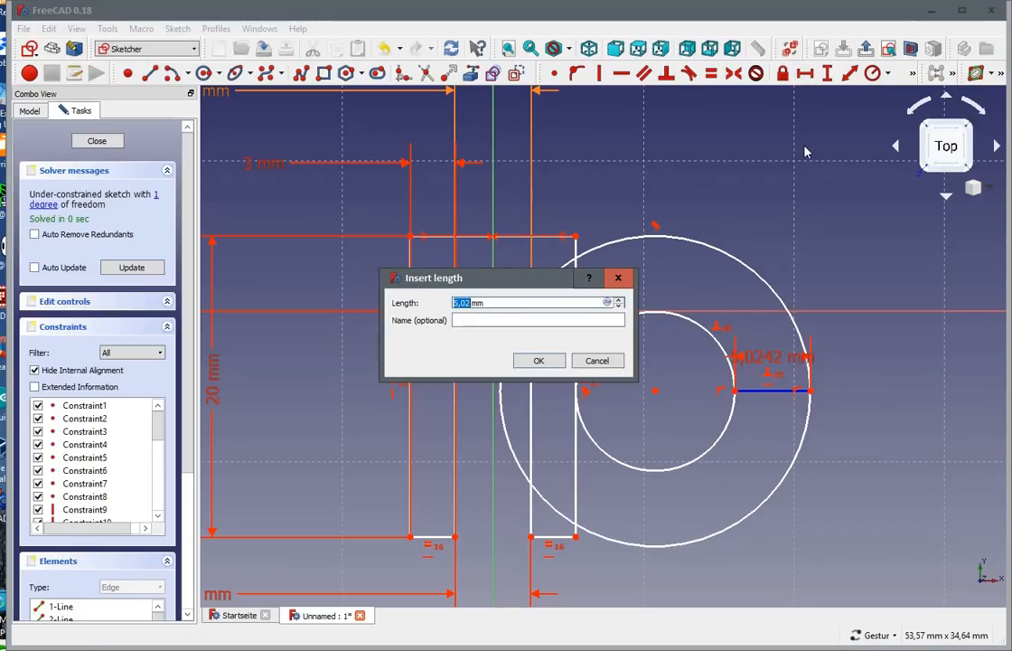
{"action": "left_click", "coordinate": [540, 361]}
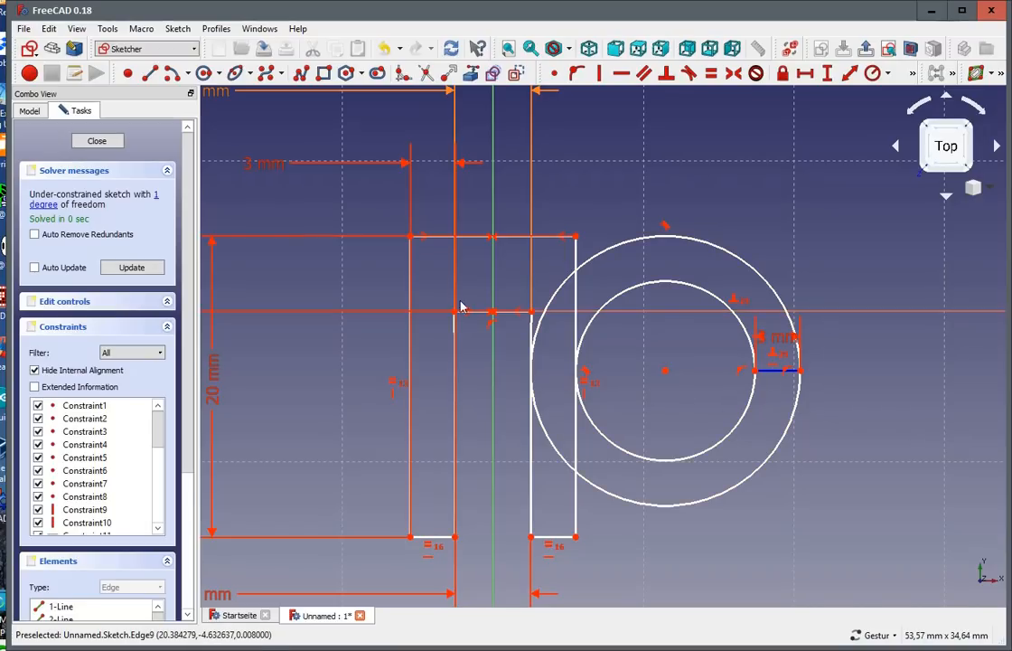
{"action": "left_click", "coordinate": [41, 205]}
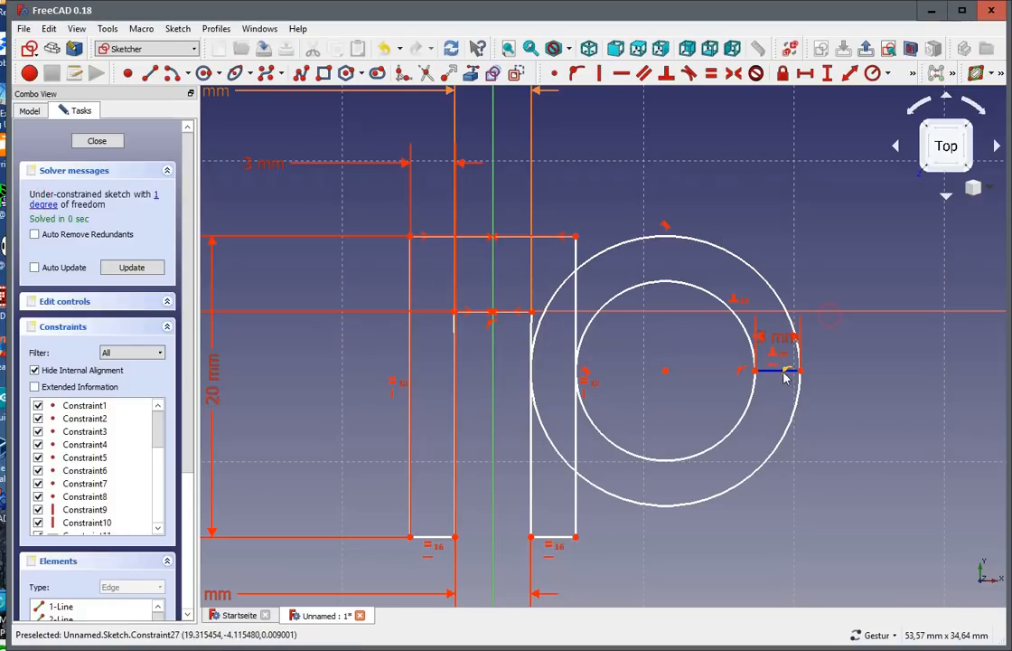
{"action": "left_click_drag", "start_coordinate": [782, 370], "coordinate": [735, 362]}
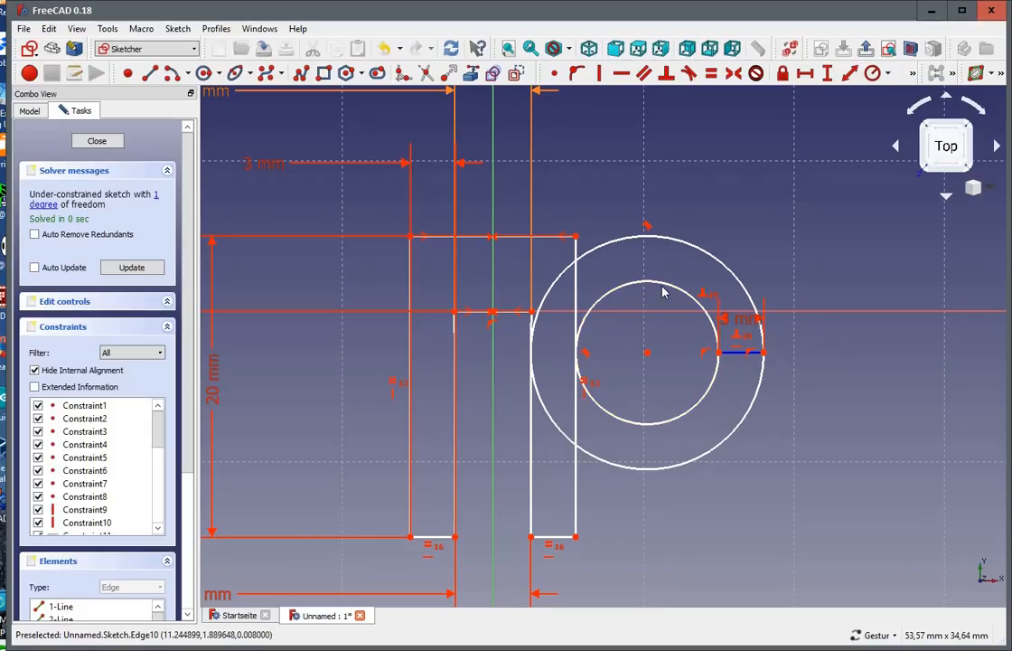
Step: Set the inner circle's radius to 3 mm
{"action": "left_click", "coordinate": [663, 286]}
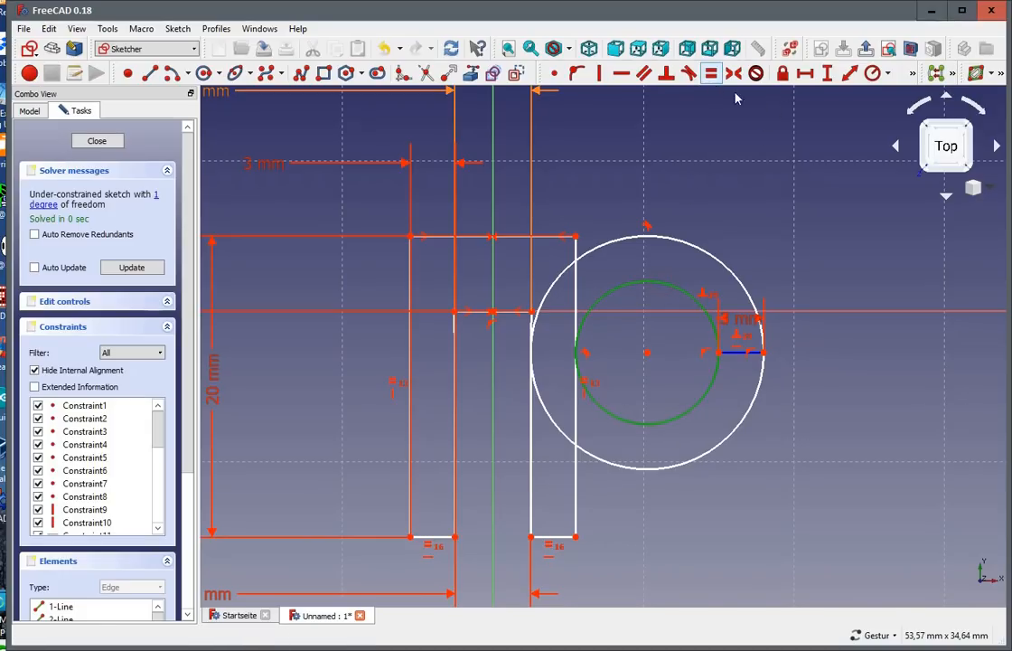
{"action": "left_click", "coordinate": [873, 74]}
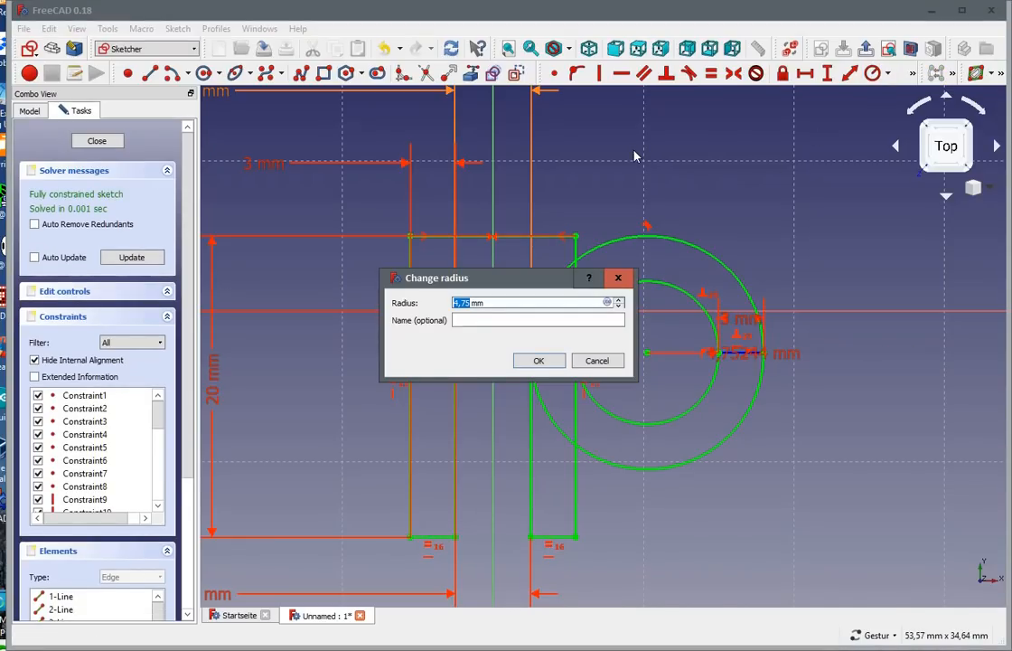
{"action": "left_click", "coordinate": [539, 360]}
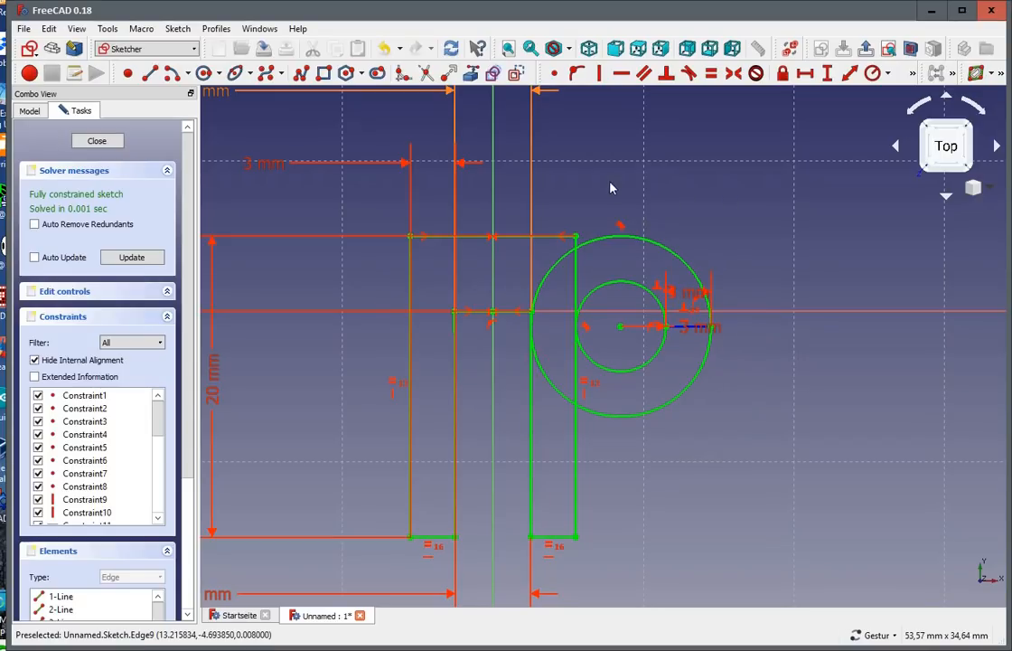
{"action": "scroll", "coordinate": [563, 205], "scroll_direction": "up", "scroll_amount": 2}
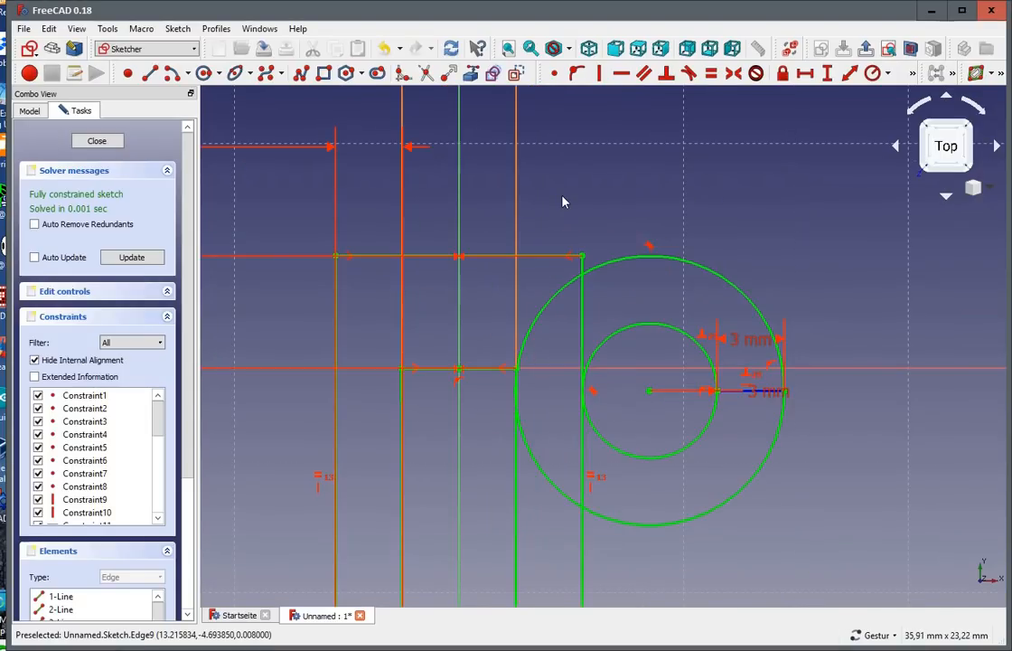
{"action": "scroll", "coordinate": [615, 185], "scroll_direction": "down", "scroll_amount": 2}
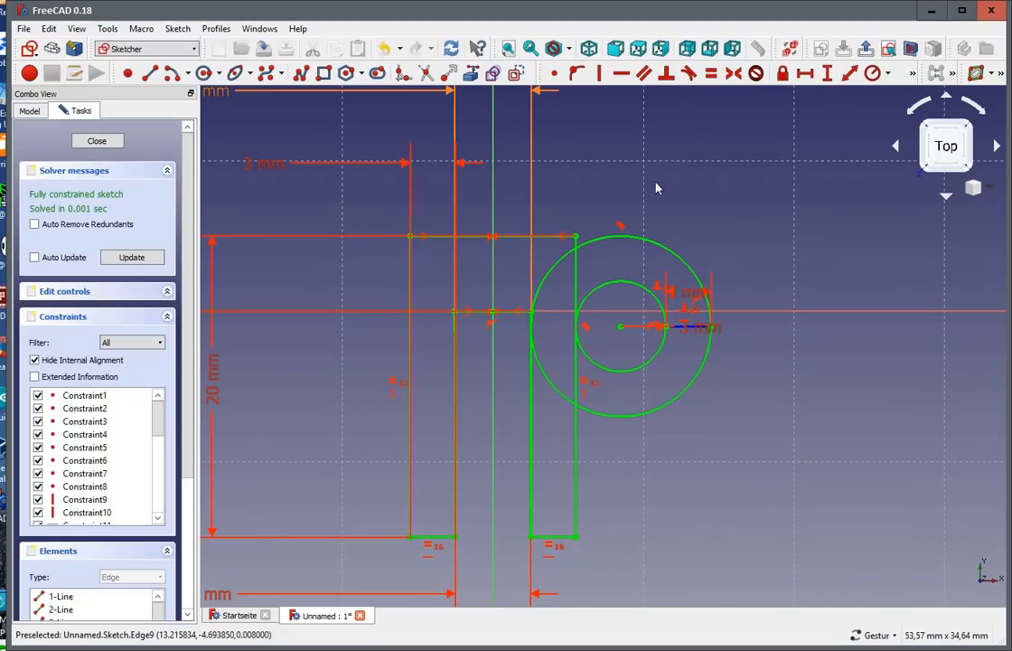
Step: Draw a small rectangle as regular geometry across the ring's upper wall, ending just above the inner circle, and select its top edge
{"action": "scroll", "coordinate": [586, 192], "scroll_direction": "up", "scroll_amount": 2}
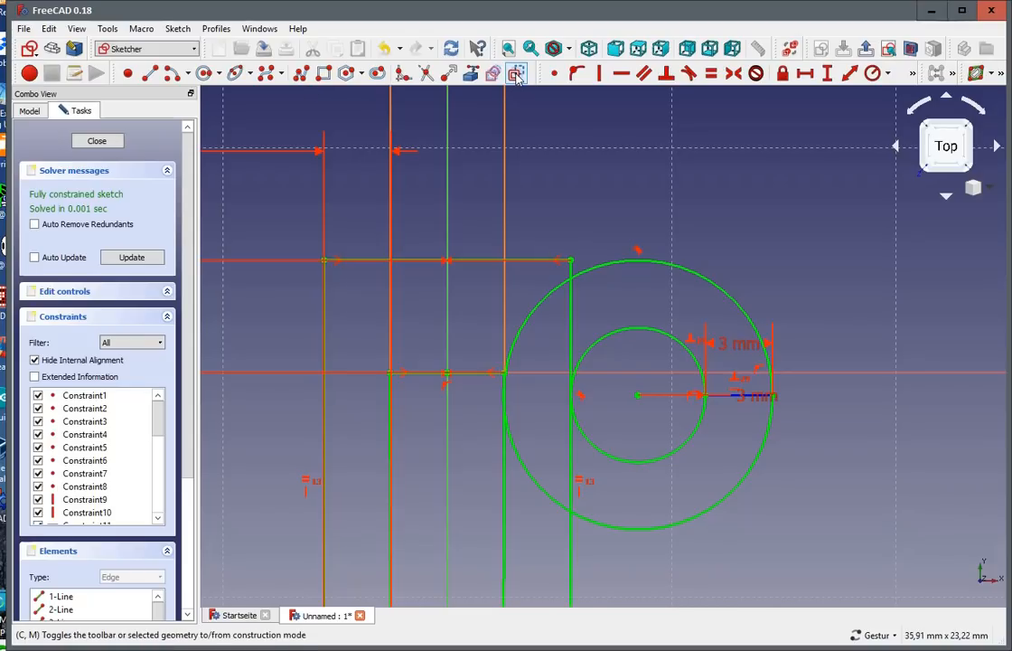
{"action": "left_click", "coordinate": [325, 76]}
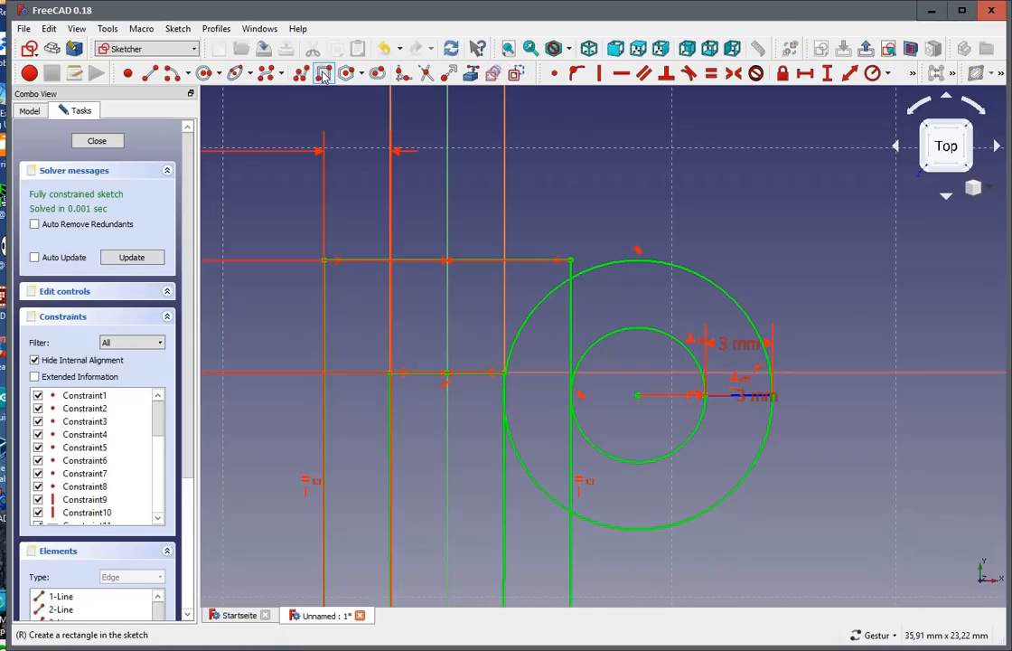
{"action": "left_click", "coordinate": [605, 206]}
{"action": "left_click", "coordinate": [690, 317]}
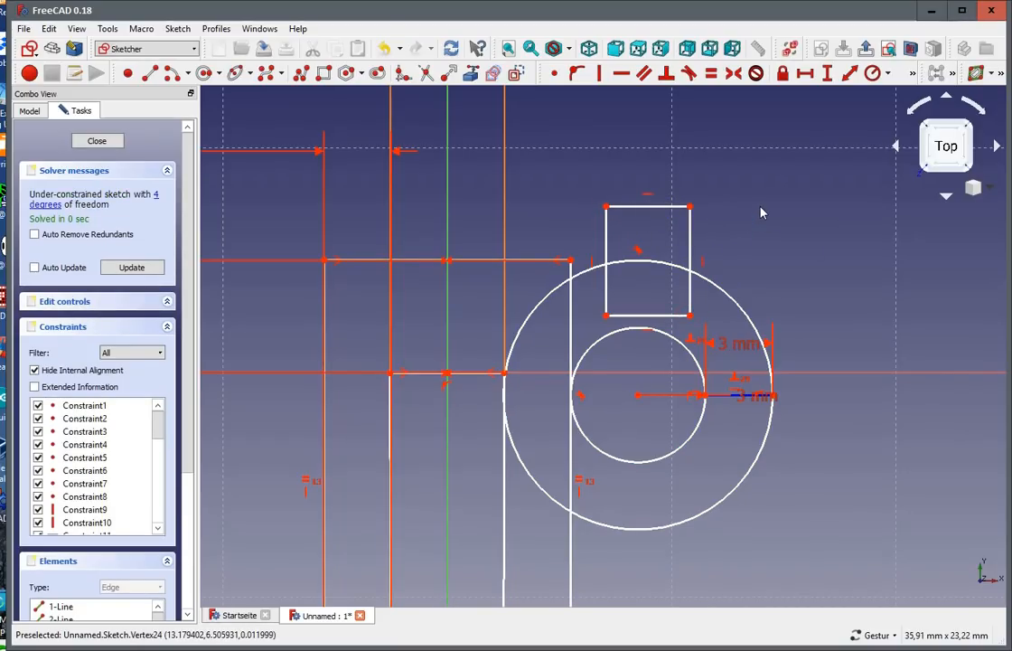
{"action": "scroll", "coordinate": [756, 199], "scroll_direction": "up", "scroll_amount": 2}
{"action": "scroll", "coordinate": [752, 203], "scroll_direction": "down", "scroll_amount": 2}
{"action": "left_click", "coordinate": [648, 207]}
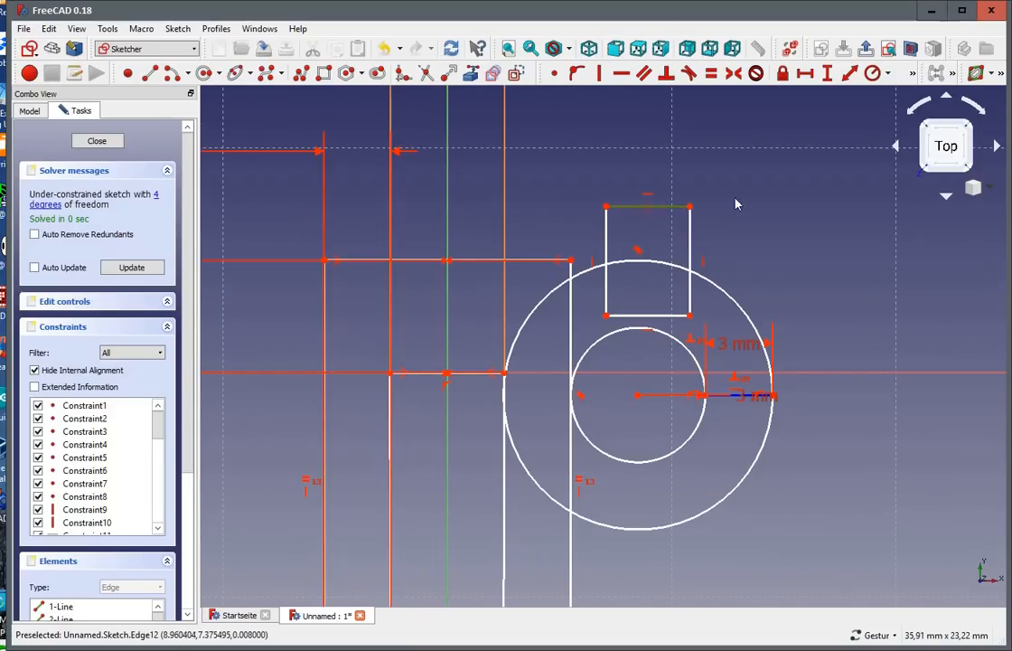
Step: Delete the rectangle's top and bottom edges and move the two remaining vertical lines down so they cross both circles of the ring
{"action": "left_click", "coordinate": [662, 316]}
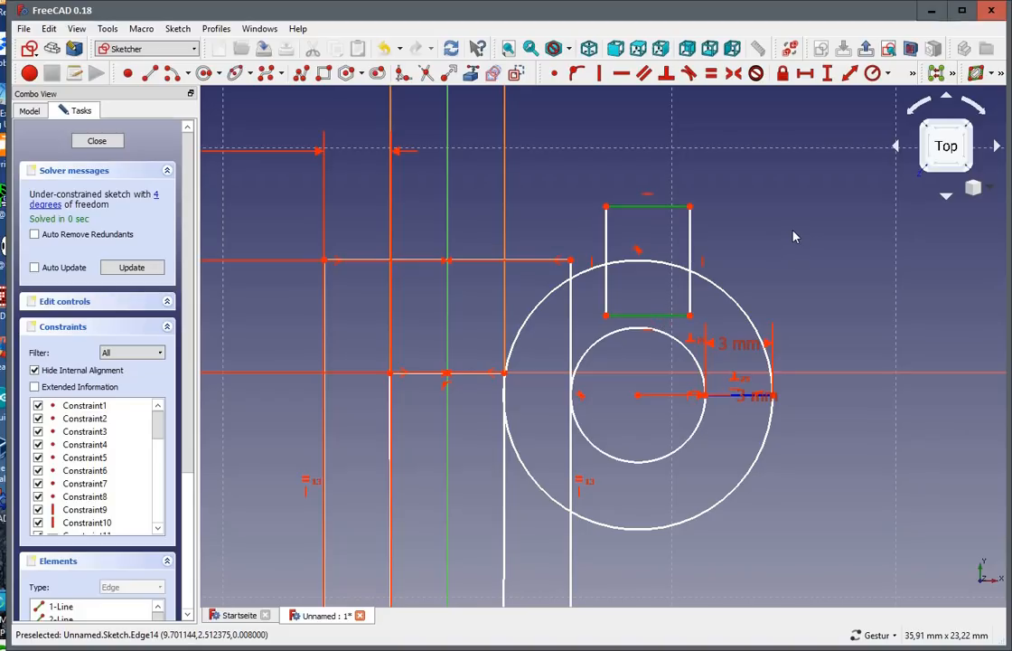
{"action": "key", "text": "Delete"}
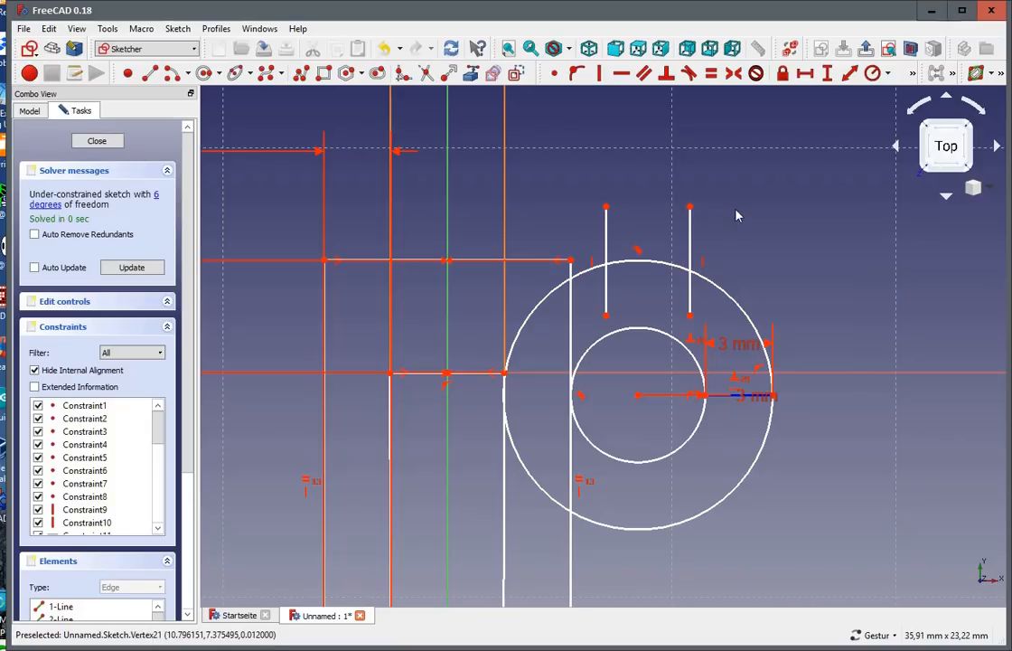
{"action": "left_click_drag", "start_coordinate": [606, 291], "coordinate": [606, 340]}
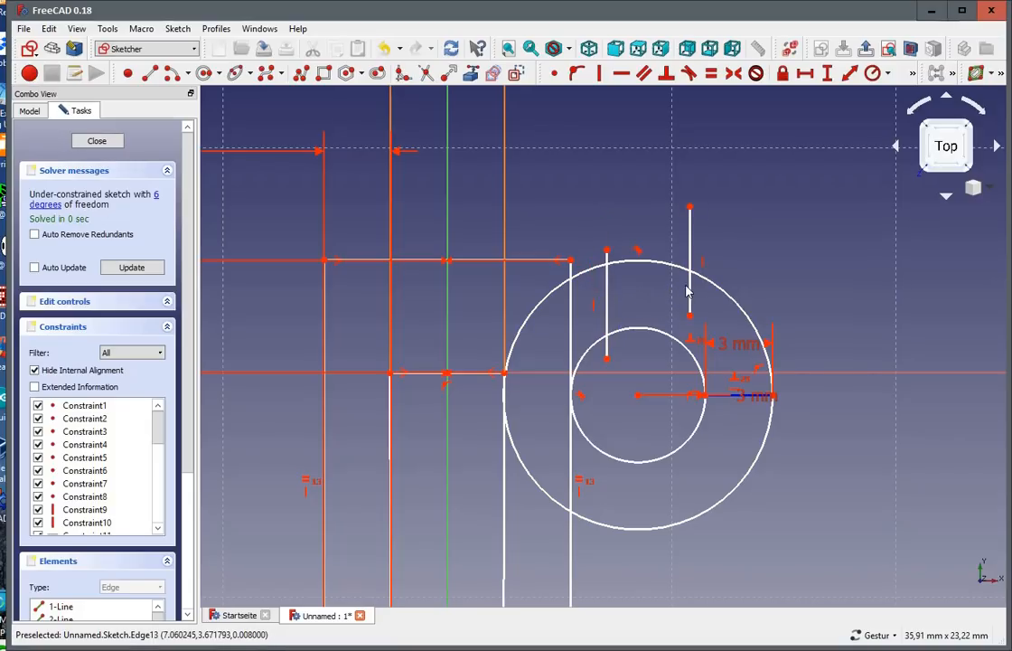
{"action": "left_click_drag", "start_coordinate": [687, 291], "coordinate": [661, 335]}
{"action": "scroll", "coordinate": [612, 283], "scroll_direction": "up", "scroll_amount": 2}
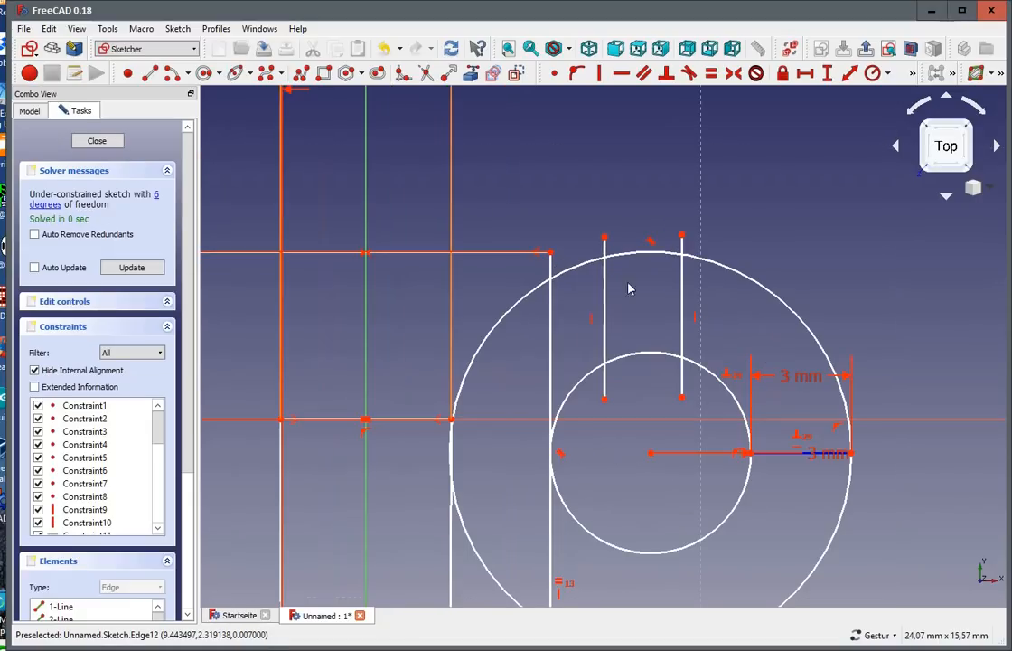
Step: Trim the outer and inner circle segments between the two vertical lines to open the ring at its top
{"action": "left_click", "coordinate": [424, 72]}
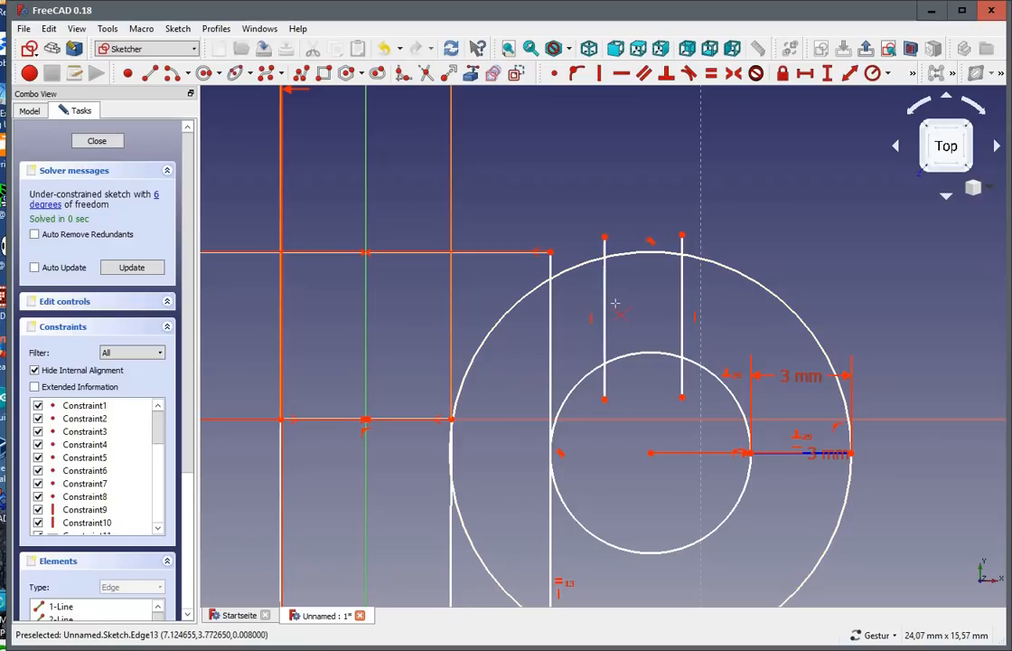
{"action": "left_click", "coordinate": [635, 257]}
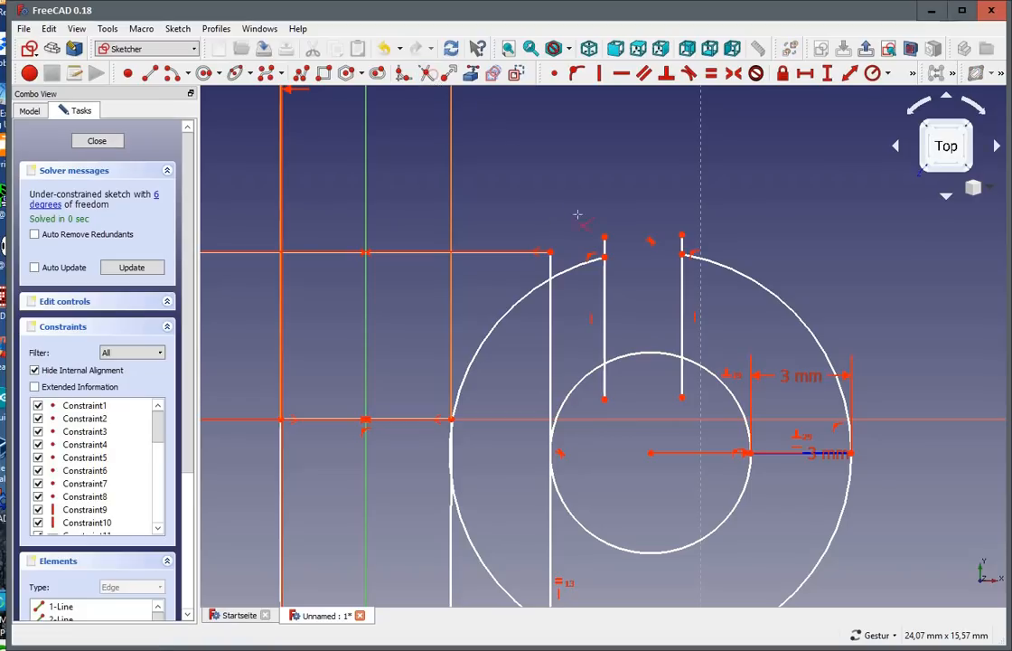
{"action": "left_click", "coordinate": [647, 354]}
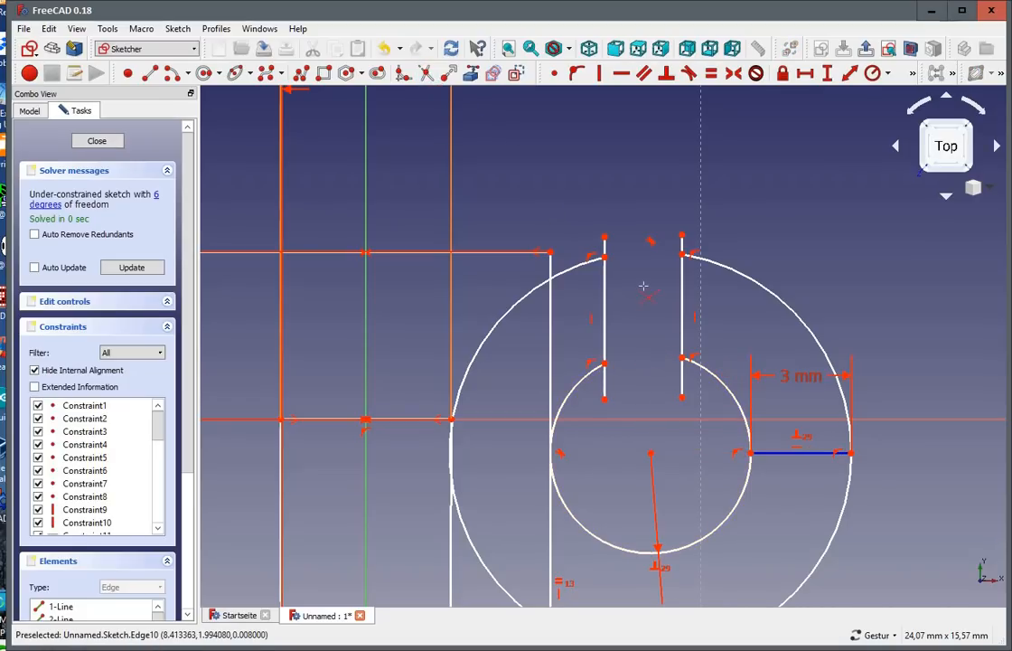
Step: Trim the ends of both vertical lines that stick out inside the inner arc and beyond the outer arc
{"action": "left_click", "coordinate": [606, 380]}
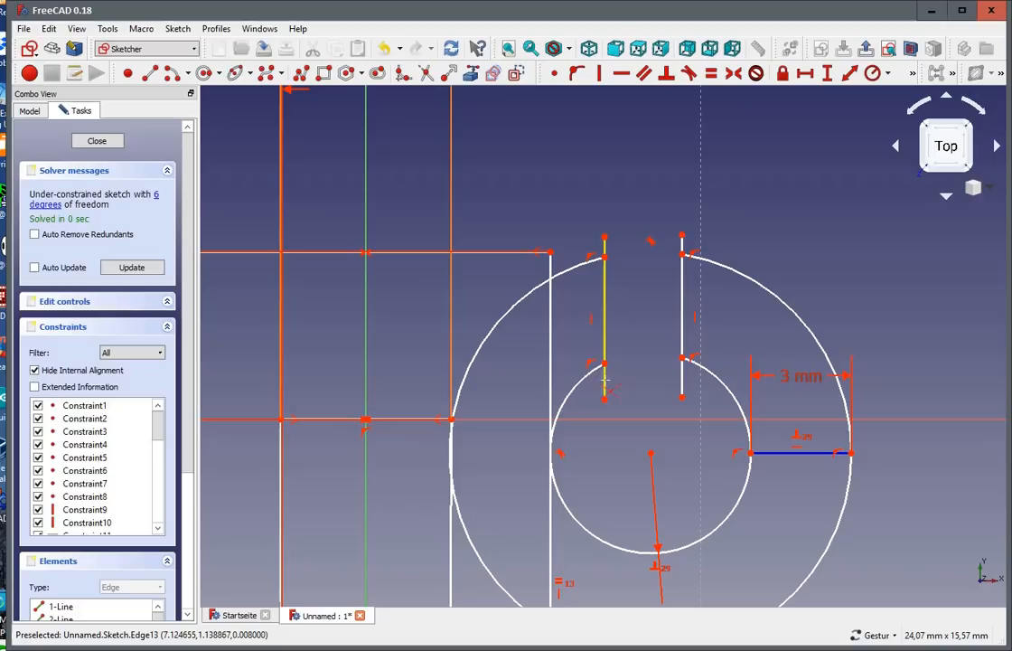
{"action": "left_click", "coordinate": [684, 384]}
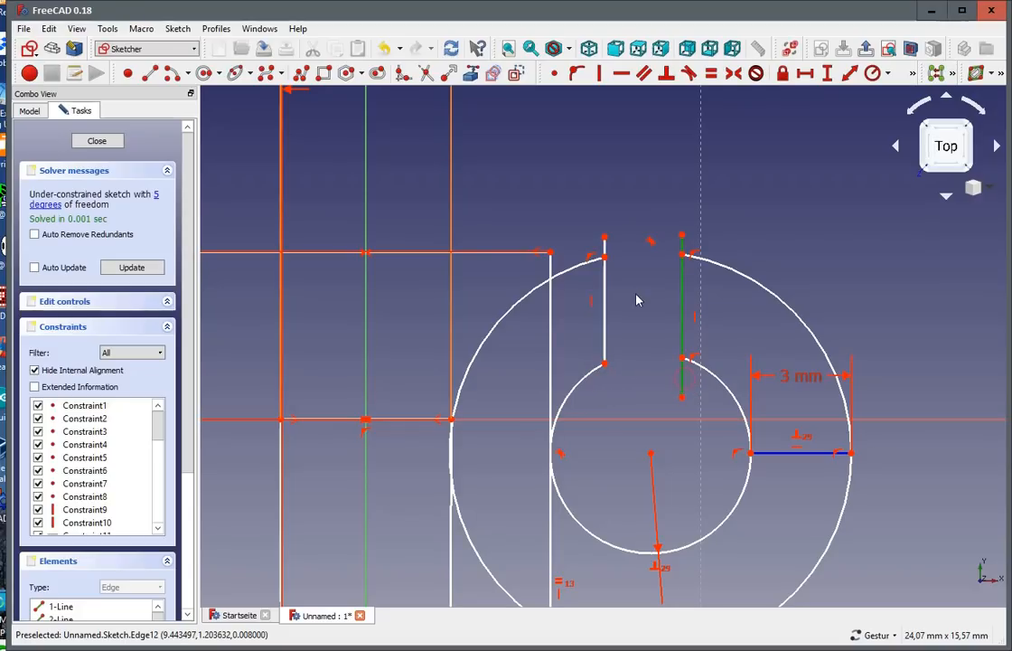
{"action": "left_click", "coordinate": [426, 72]}
{"action": "left_click", "coordinate": [683, 378]}
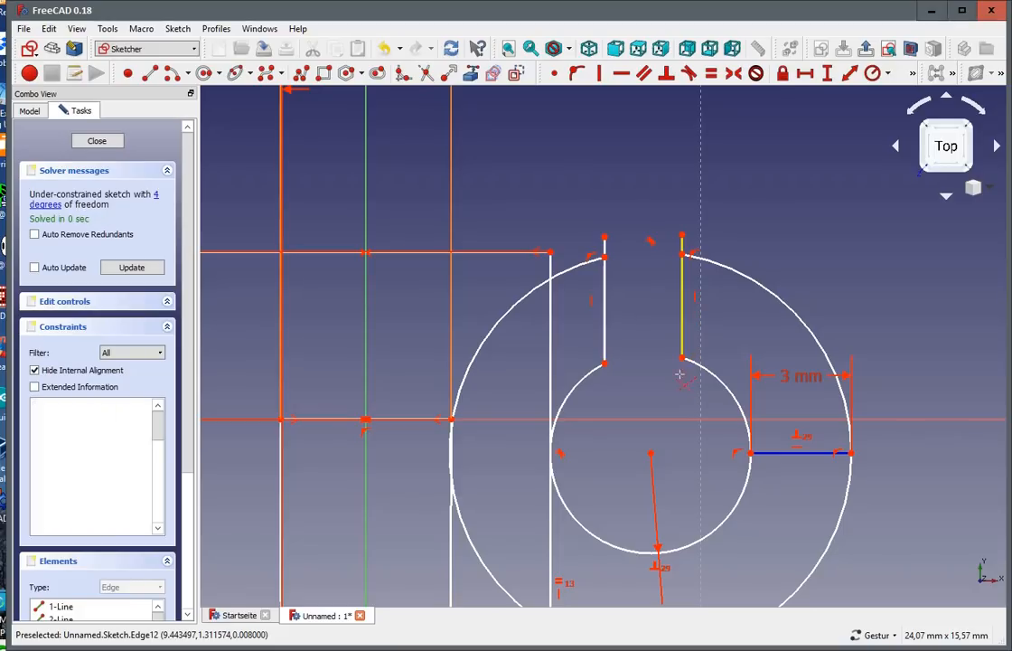
{"action": "left_click", "coordinate": [683, 242]}
{"action": "left_click", "coordinate": [604, 245]}
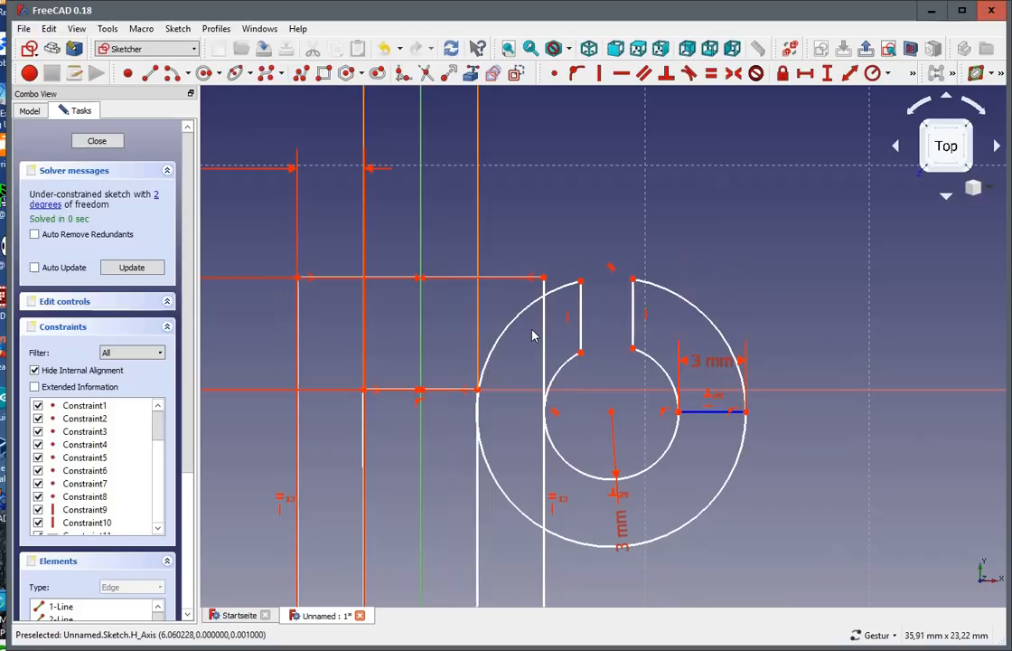
Step: Try to trim the outer line of the profile's right leg where it passes through the ring, and undo that trim
{"action": "scroll", "coordinate": [533, 334], "scroll_direction": "down", "scroll_amount": 2}
{"action": "scroll", "coordinate": [530, 335], "scroll_direction": "up", "scroll_amount": 3}
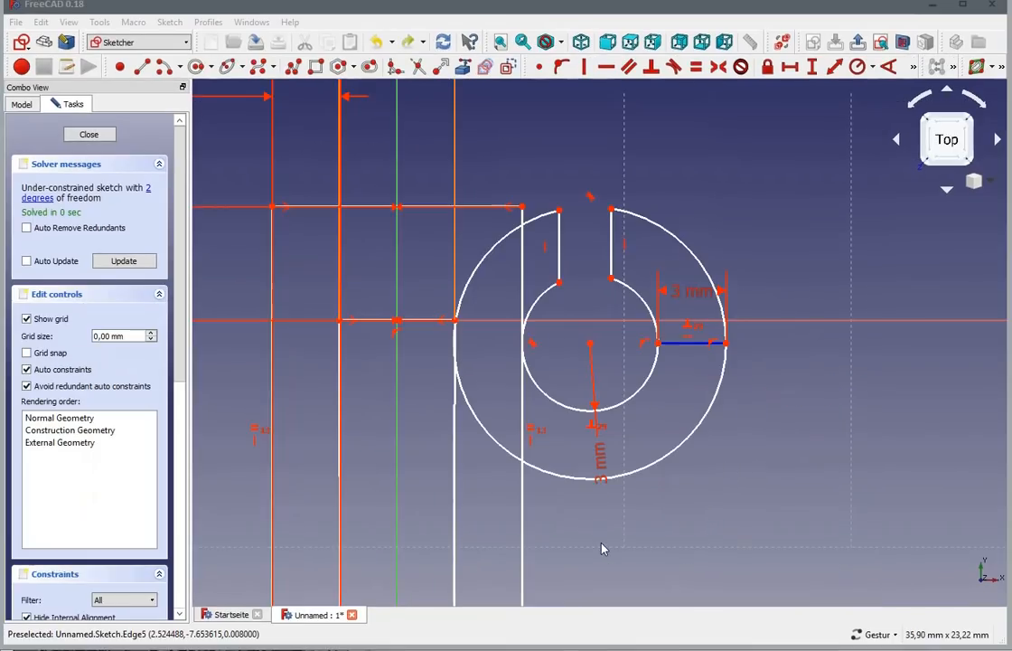
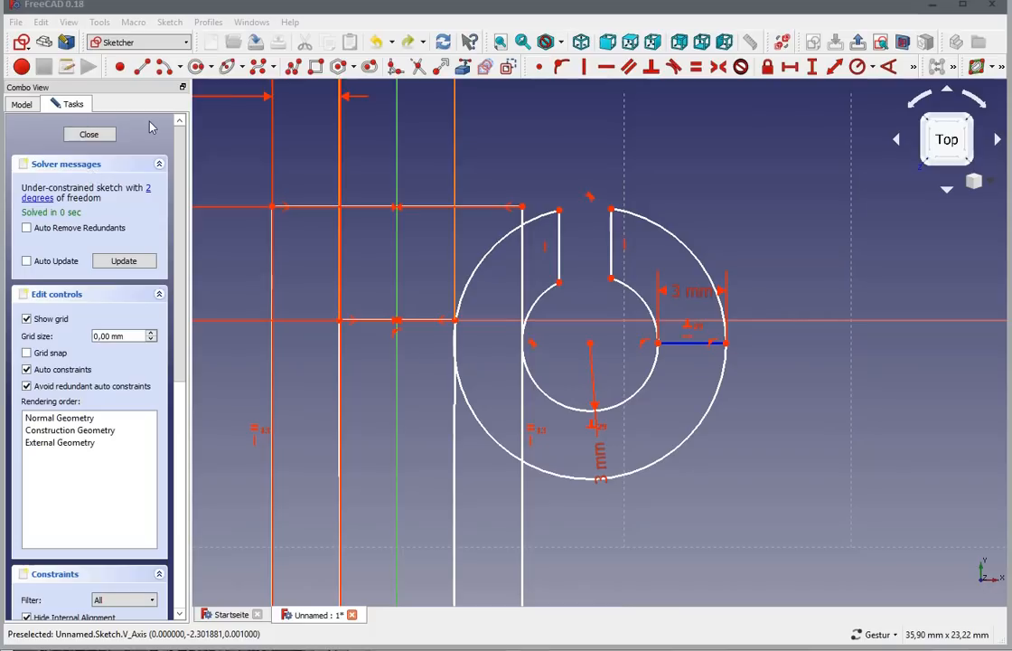
{"action": "left_click", "coordinate": [416, 69]}
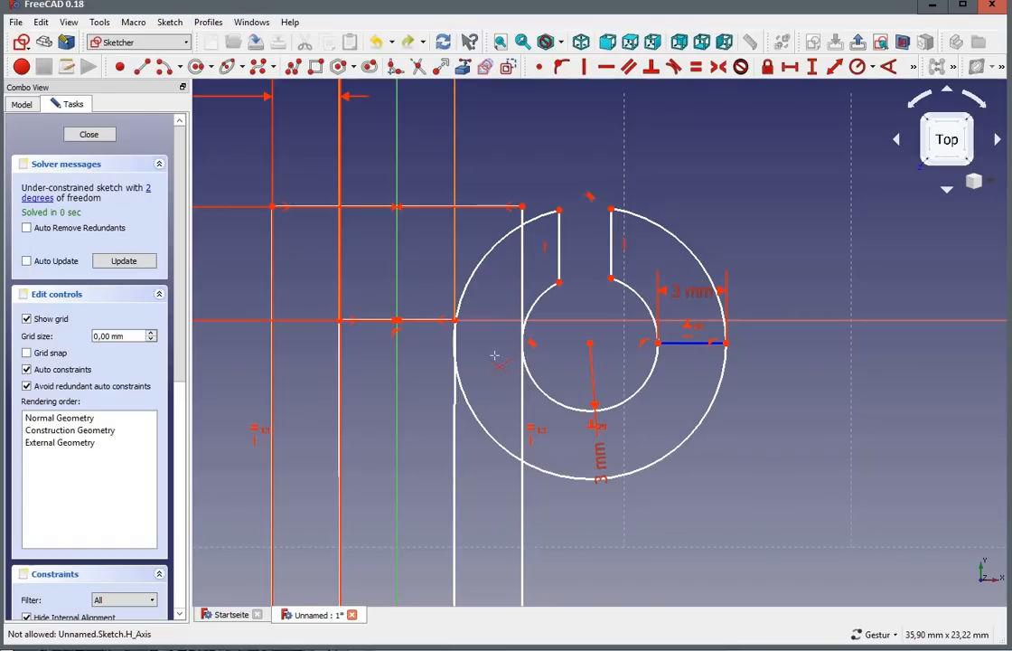
{"action": "left_click", "coordinate": [522, 269]}
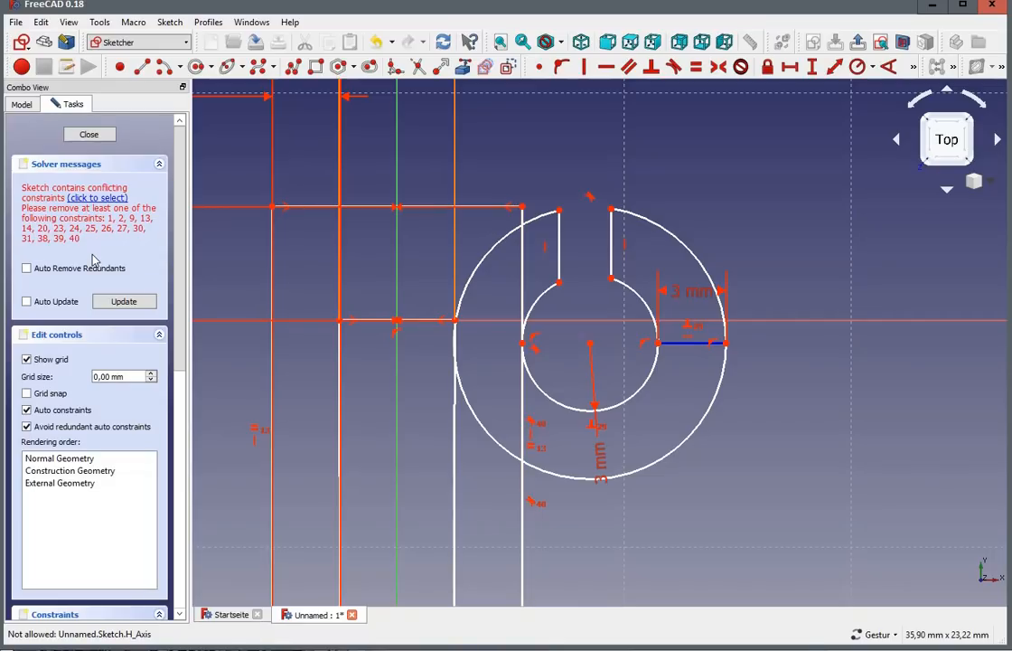
{"action": "left_click", "coordinate": [40, 22]}
{"action": "left_click", "coordinate": [40, 39]}
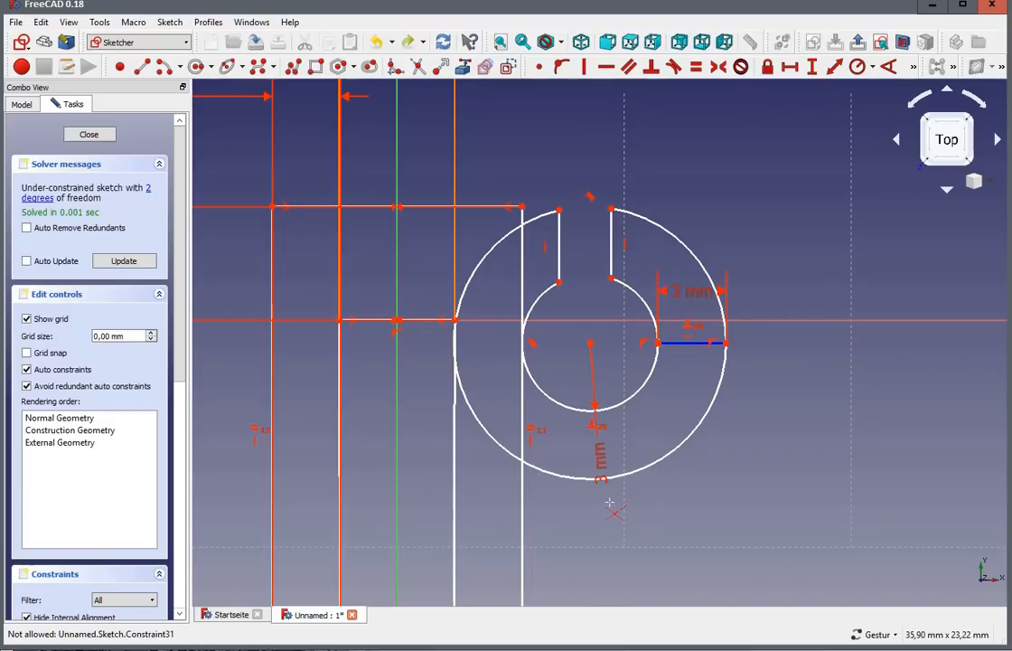
Step: Delete the outer vertical line of the profile's right leg that runs through the ring
{"action": "scroll", "coordinate": [597, 263], "scroll_direction": "down", "scroll_amount": 2}
{"action": "scroll", "coordinate": [527, 215], "scroll_direction": "down", "scroll_amount": 2}
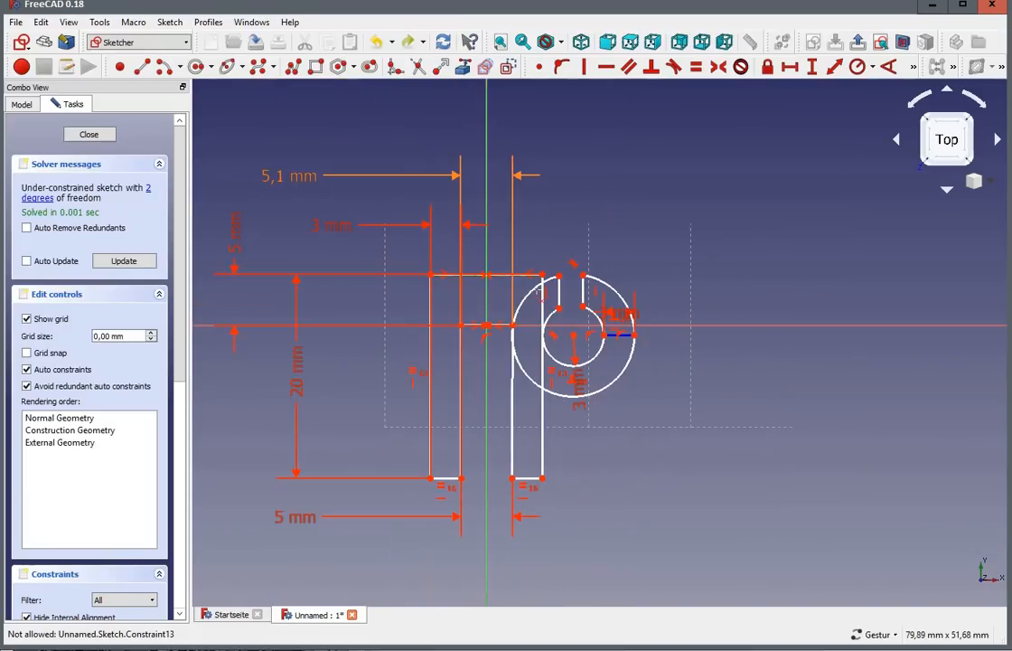
{"action": "scroll", "coordinate": [559, 381], "scroll_direction": "up", "scroll_amount": 2}
{"action": "scroll", "coordinate": [558, 382], "scroll_direction": "up", "scroll_amount": 2}
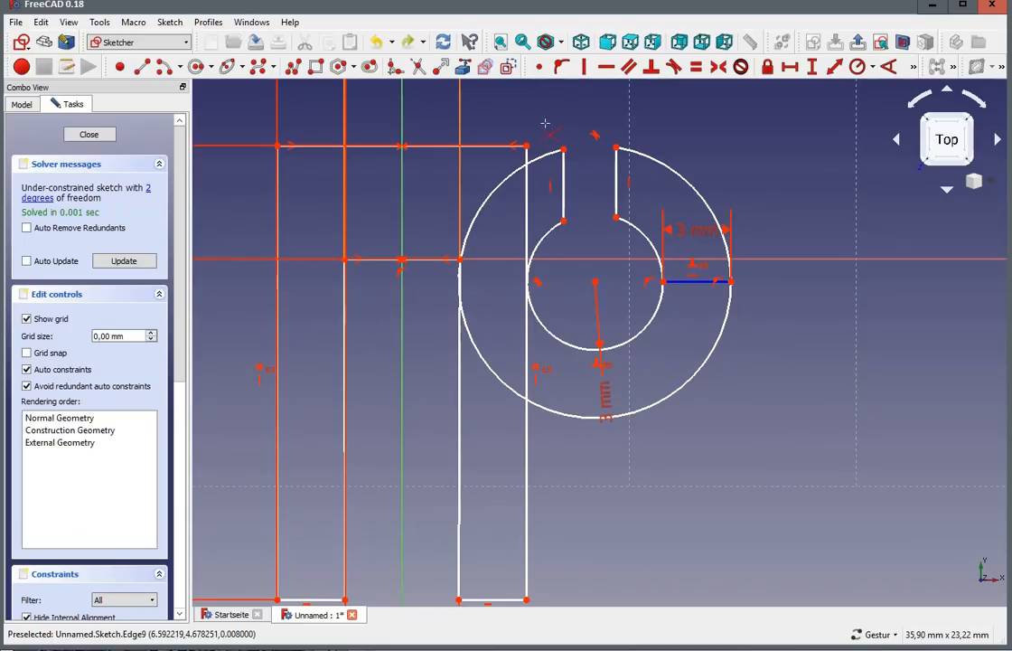
{"action": "left_click", "coordinate": [528, 221]}
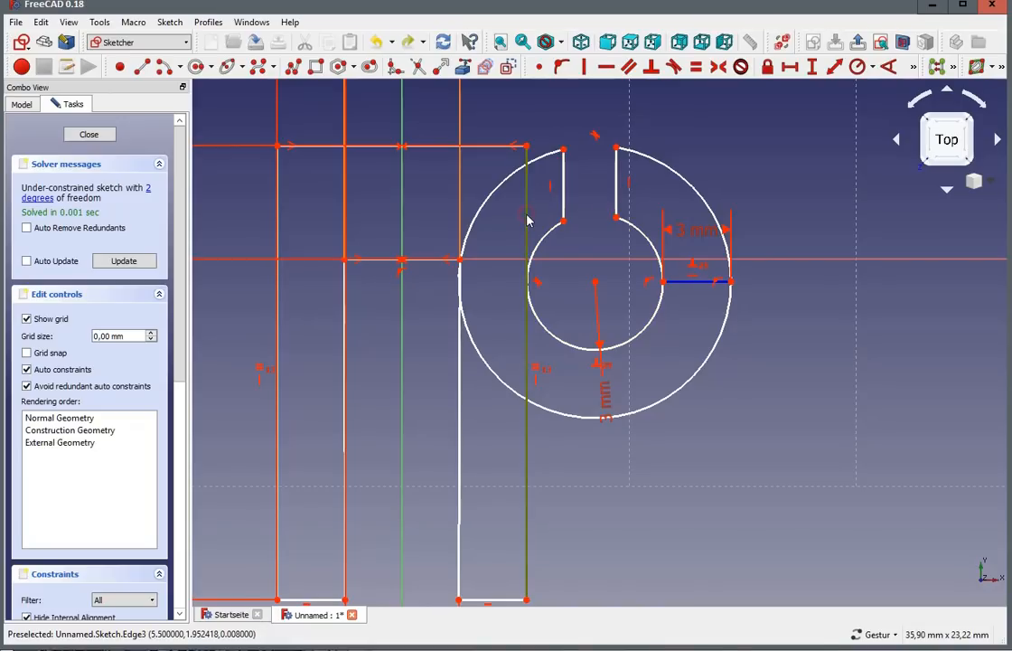
{"action": "left_click", "coordinate": [536, 116]}
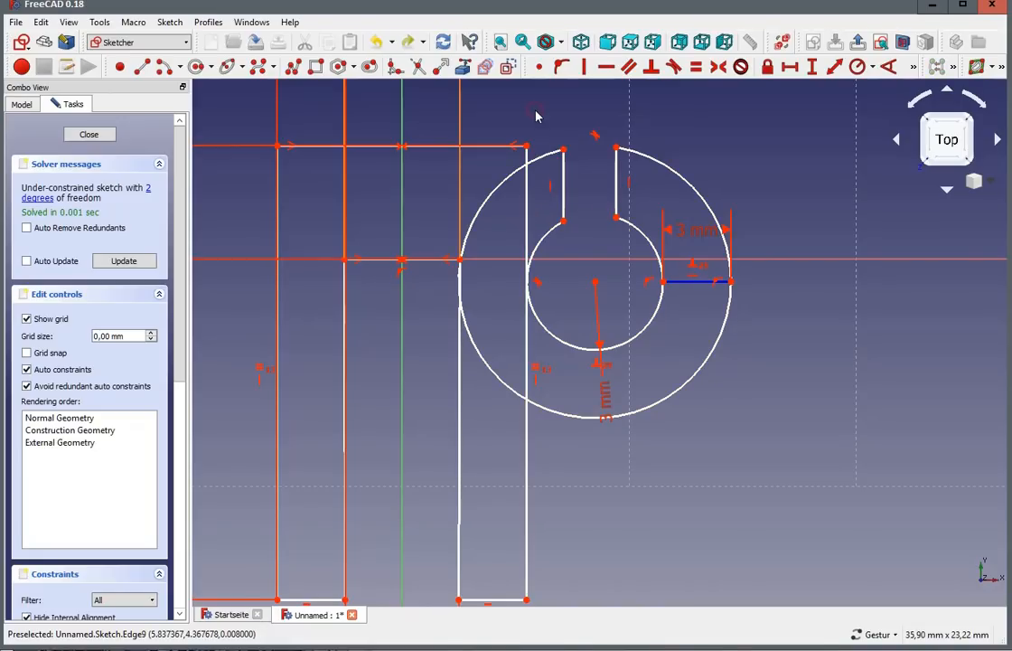
{"action": "left_click", "coordinate": [537, 193]}
{"action": "key", "text": "Delete"}
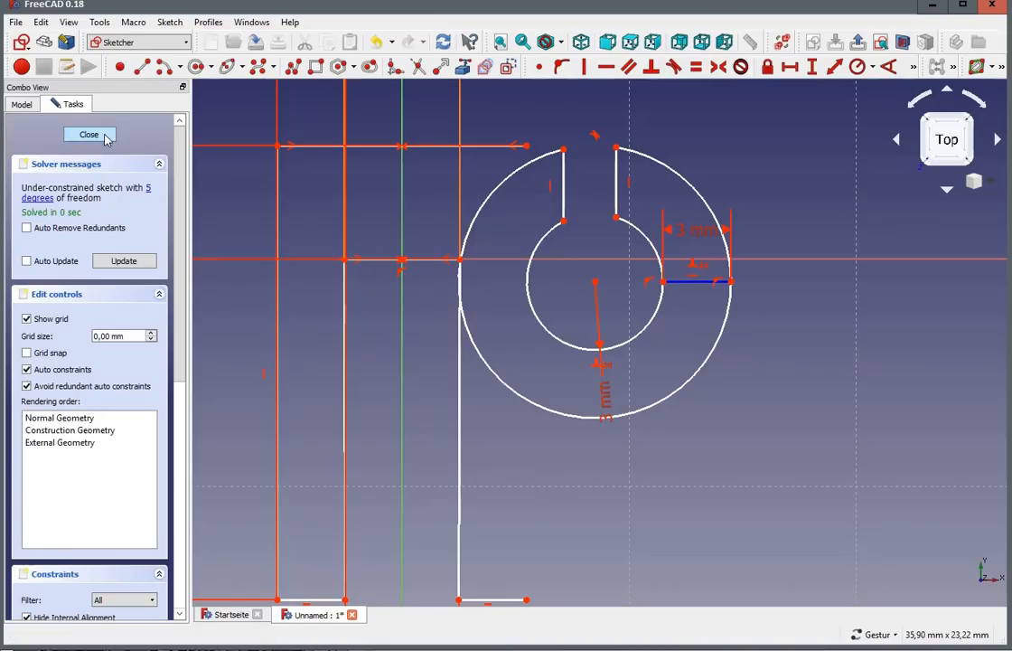
Step: Draw a line from the right leg's lower outer corner up to a point between the ring's outer and inner arcs
{"action": "left_click", "coordinate": [142, 66]}
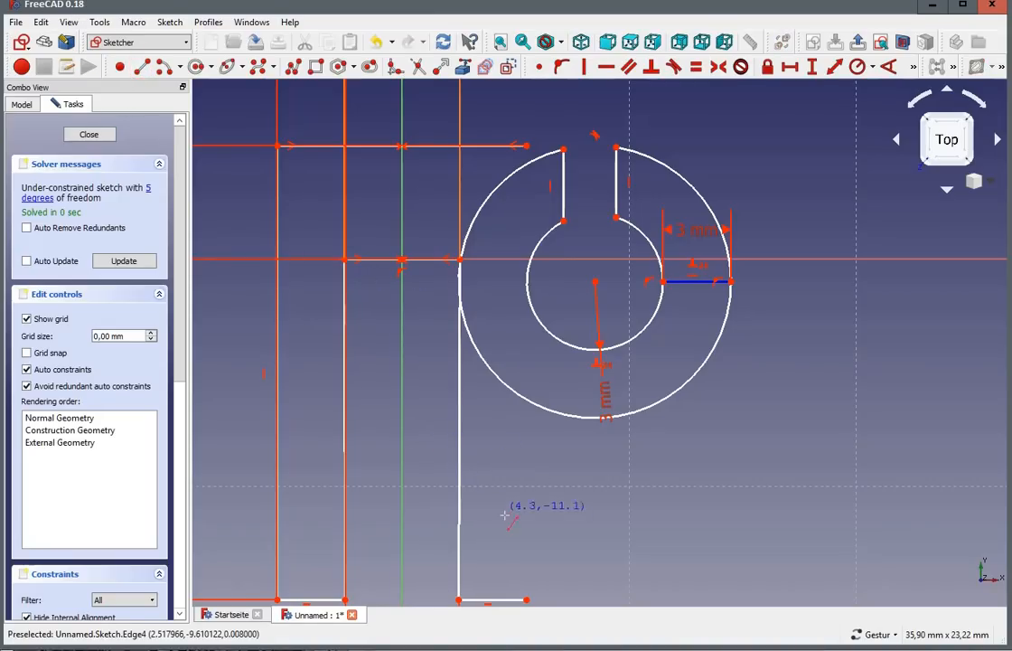
{"action": "left_click", "coordinate": [526, 599]}
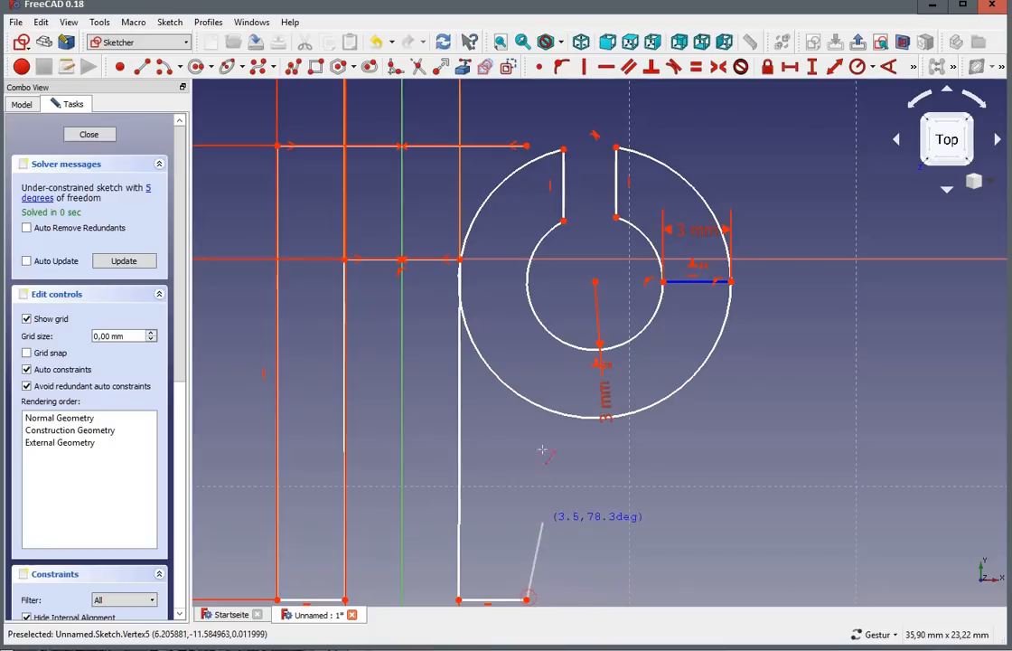
{"action": "left_click", "coordinate": [537, 368]}
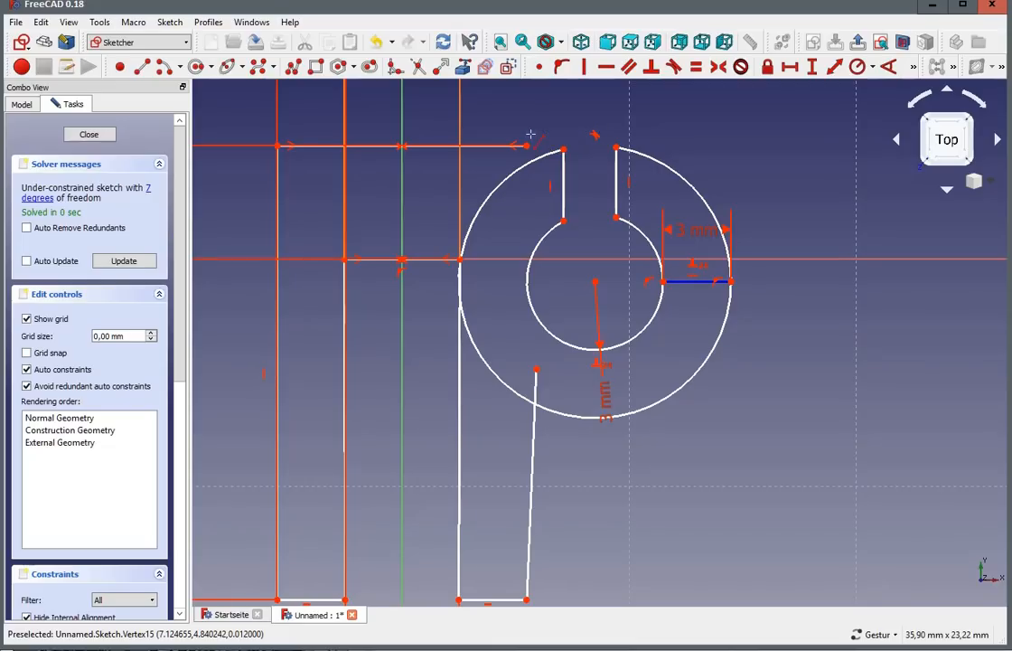
{"action": "key", "text": "Escape"}
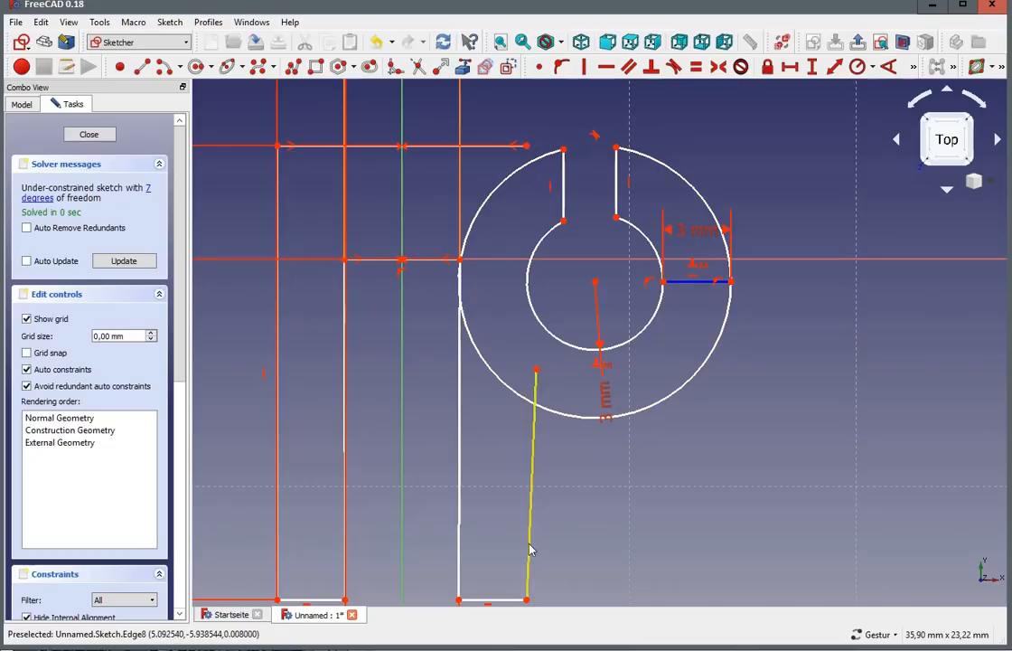
Step: Make the new leg line vertical and constrain its upper endpoint onto the ring's outer arc
{"action": "left_click", "coordinate": [534, 494]}
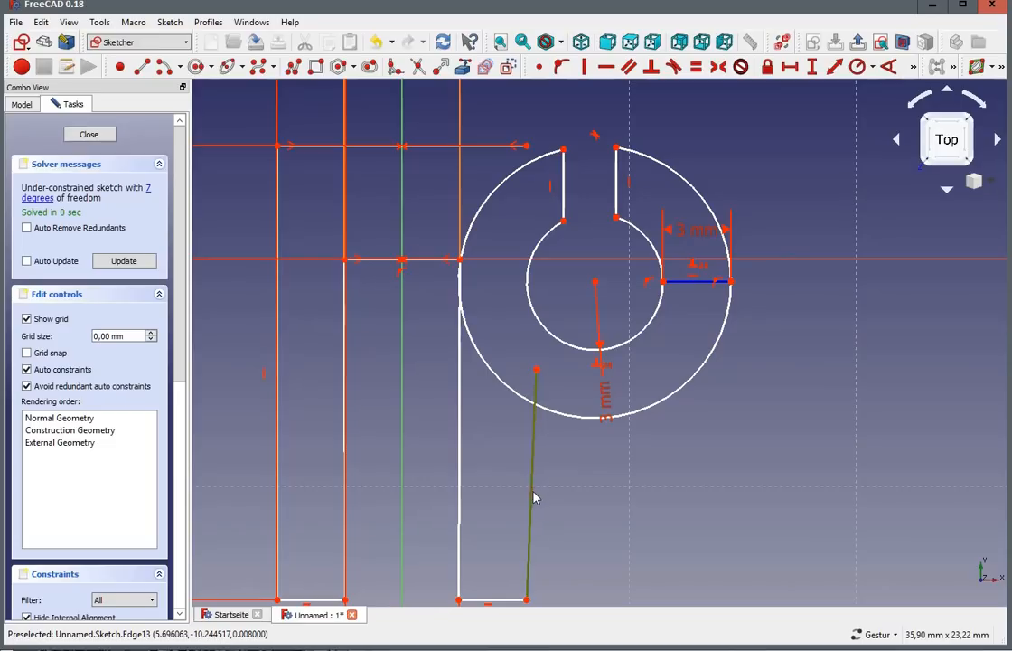
{"action": "left_click", "coordinate": [585, 67]}
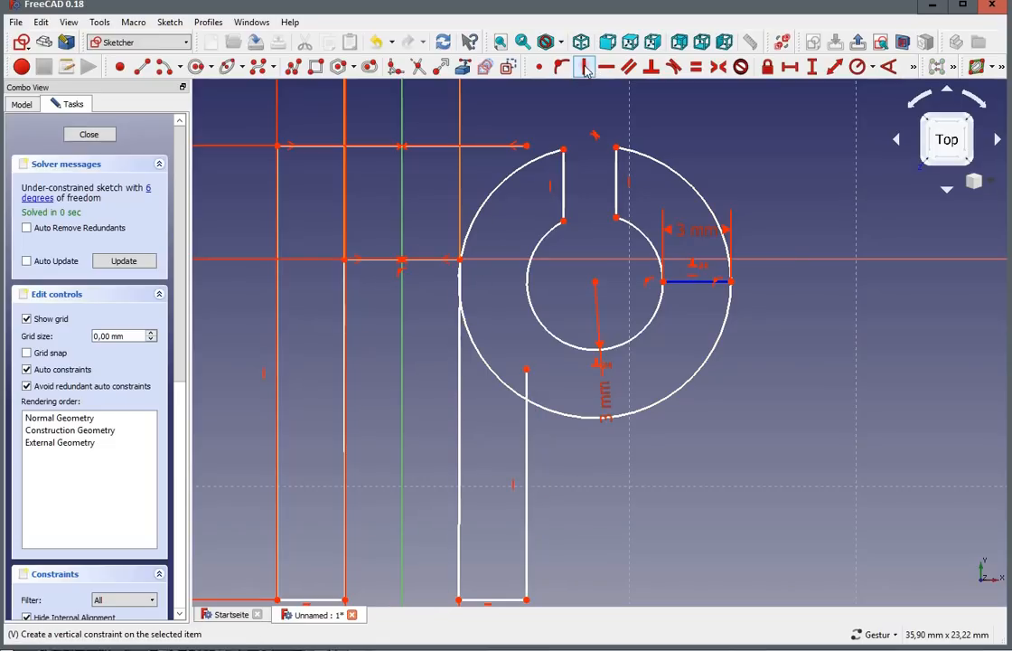
{"action": "left_click", "coordinate": [526, 370]}
{"action": "left_click", "coordinate": [551, 404]}
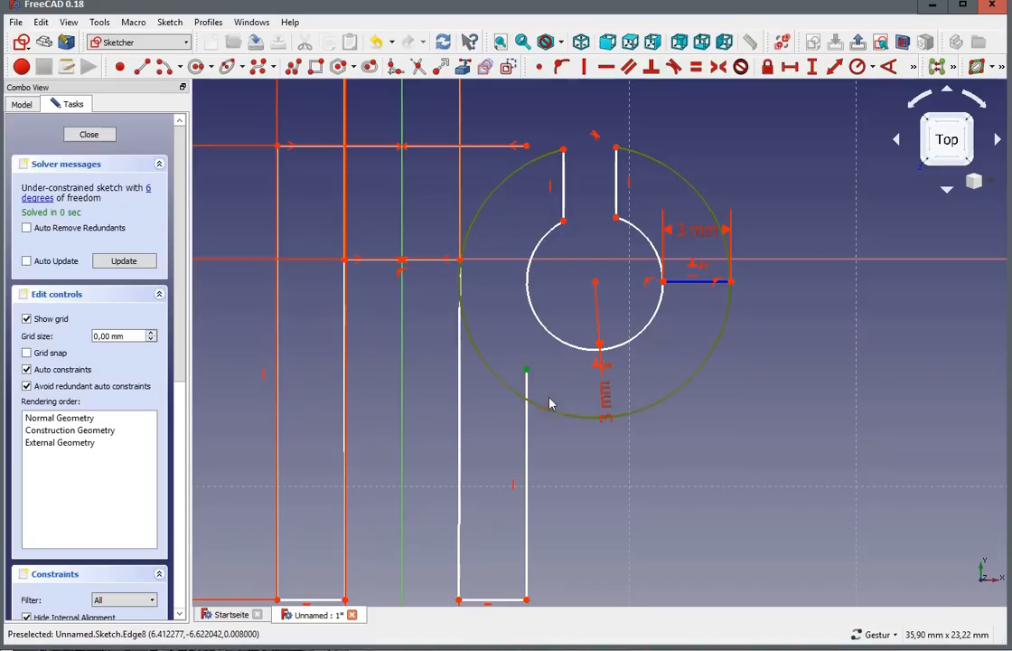
{"action": "left_click", "coordinate": [562, 69]}
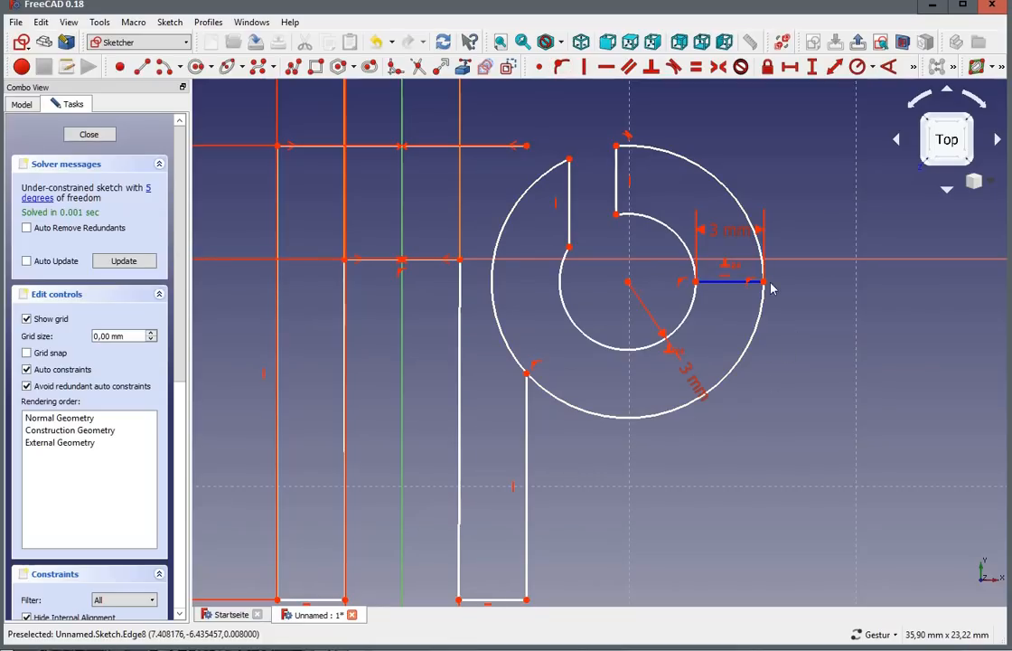
Step: Shift the ring slightly toward the profile by moving its centre point to test the remaining freedom
{"action": "scroll", "coordinate": [635, 309], "scroll_direction": "up", "scroll_amount": 2}
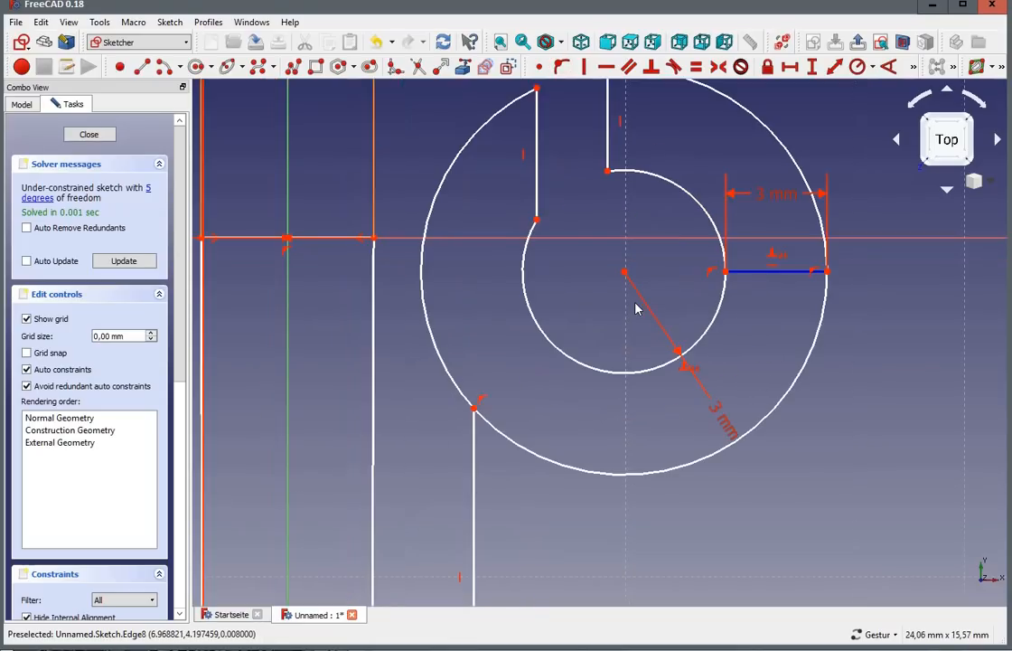
{"action": "scroll", "coordinate": [636, 309], "scroll_direction": "down", "scroll_amount": 2}
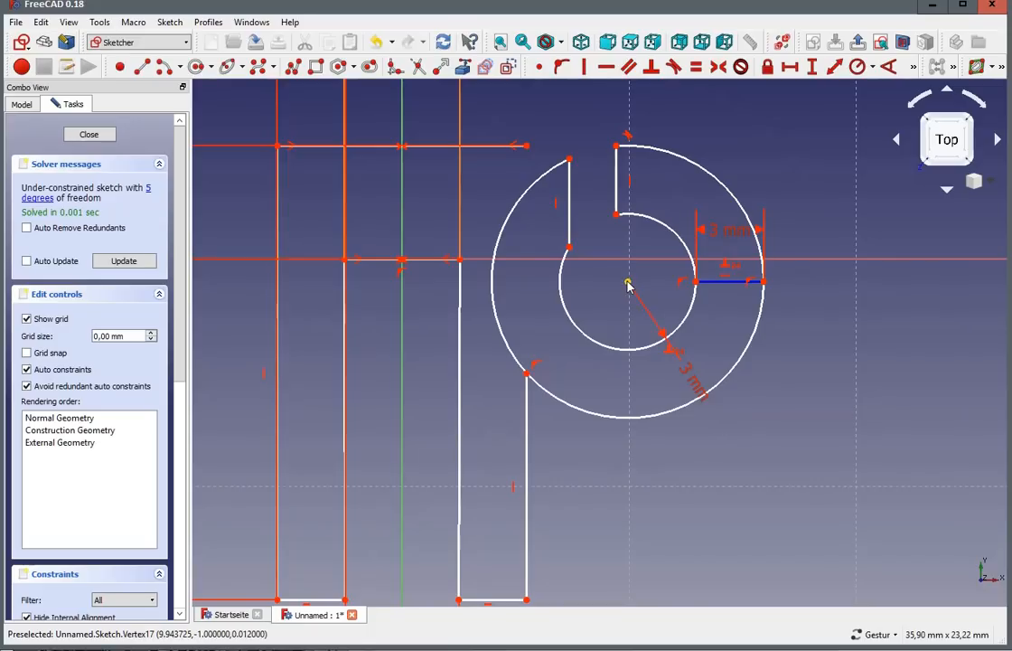
{"action": "left_click_drag", "start_coordinate": [628, 283], "coordinate": [617, 283]}
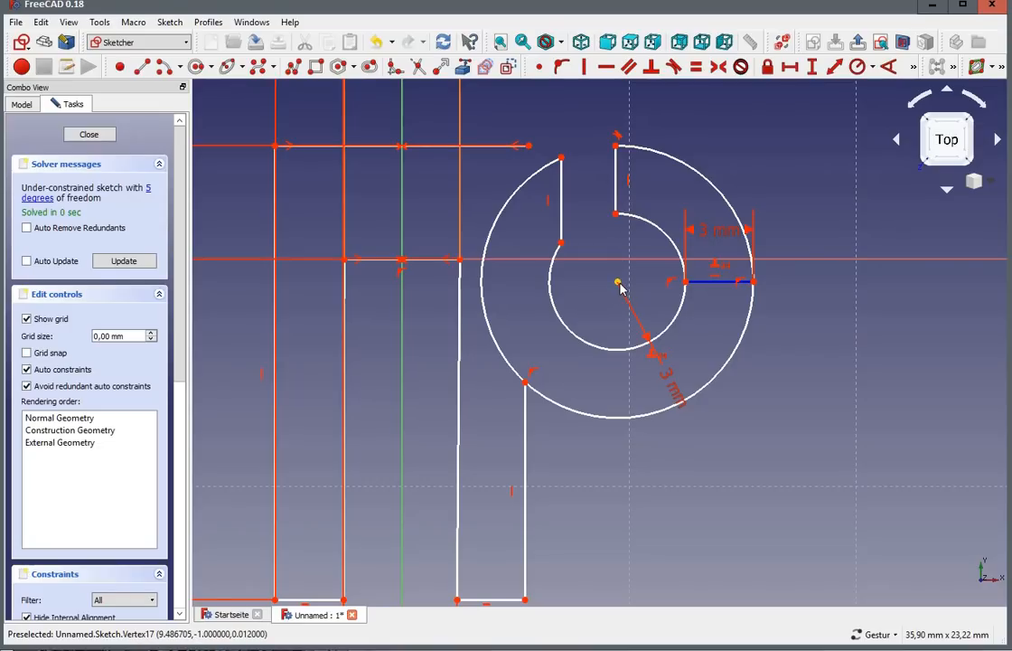
{"action": "mouse_move", "coordinate": [620, 287]}
{"action": "left_mouse_down"}
{"action": "mouse_move", "coordinate": [642, 287]}
{"action": "mouse_move", "coordinate": [623, 284]}
{"action": "left_mouse_up"}
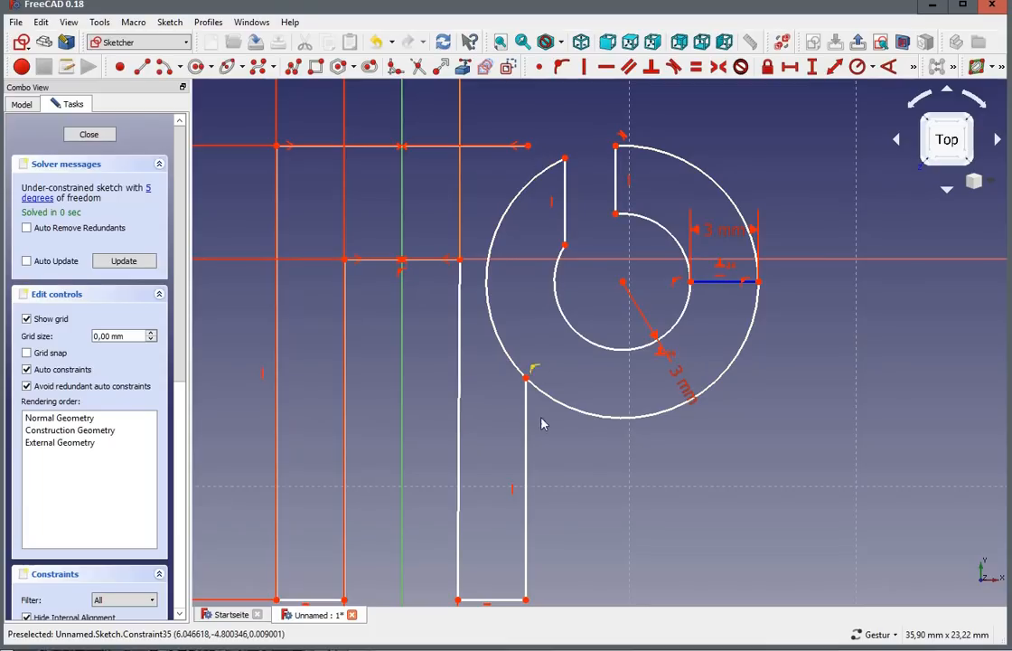
Step: Make the right leg's outer vertical line tangent to the ring's inner arc
{"action": "left_click", "coordinate": [527, 488]}
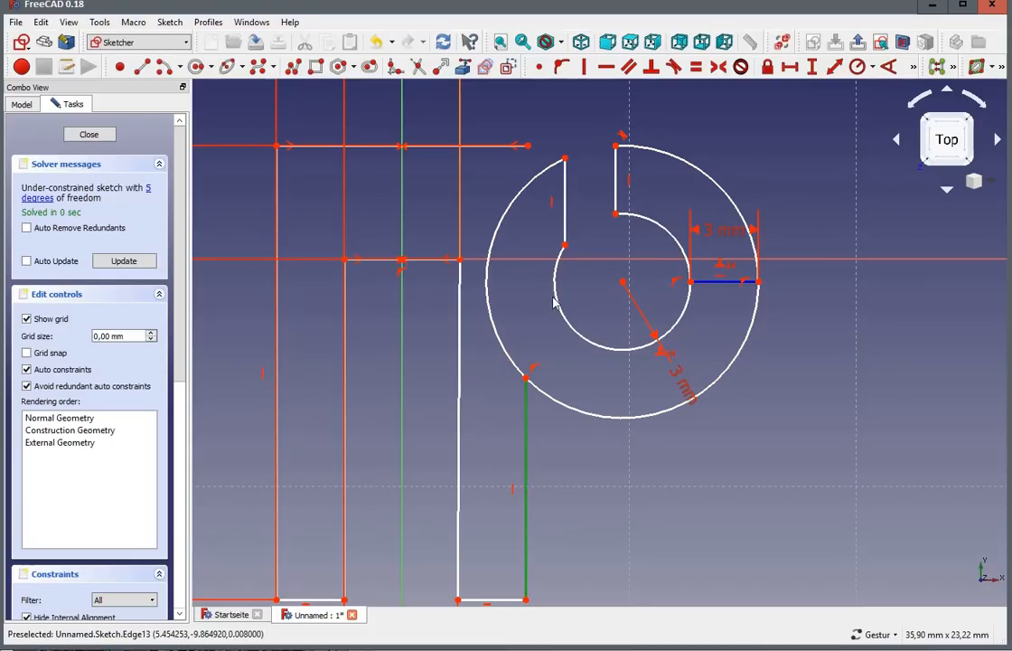
{"action": "left_click", "coordinate": [555, 299]}
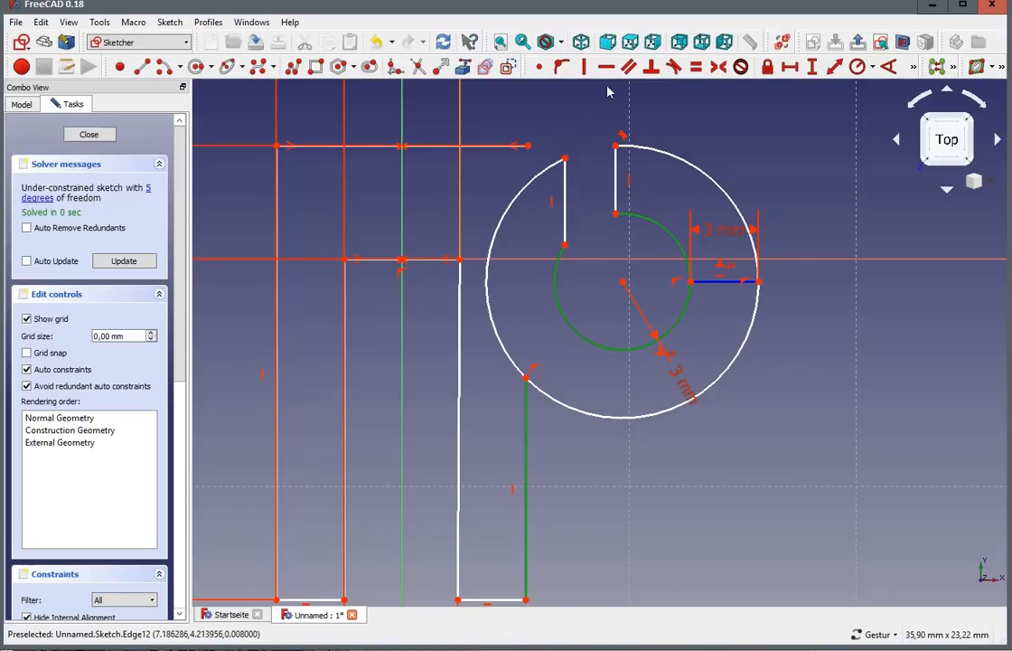
{"action": "left_click", "coordinate": [673, 70]}
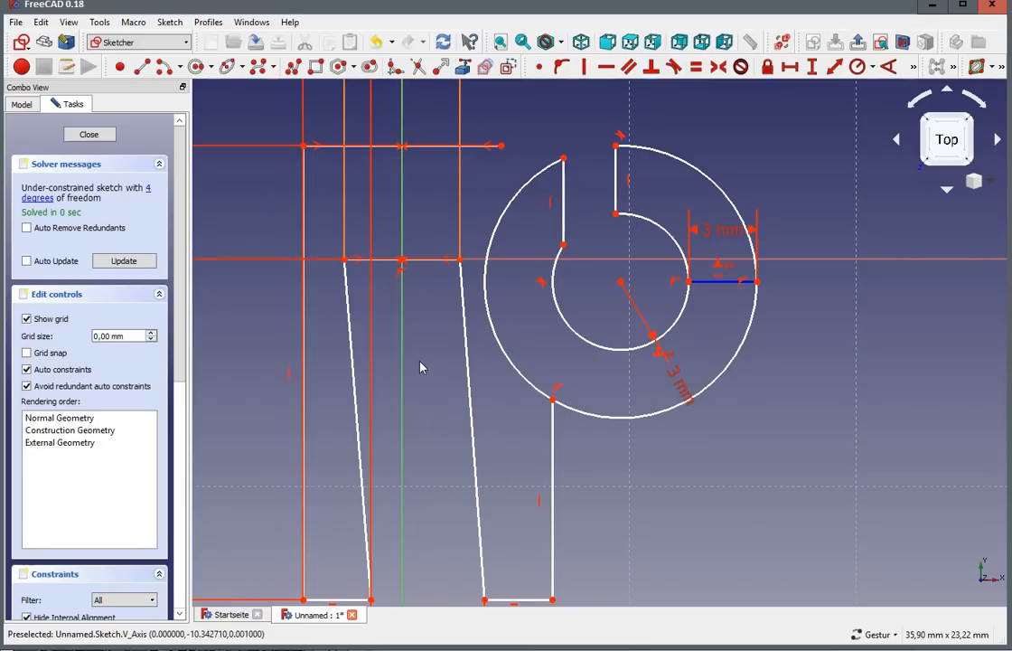
Step: Constrain the lower inner corners of the two legs symmetrically about the vertical axis
{"action": "scroll", "coordinate": [405, 589], "scroll_direction": "down", "scroll_amount": 2}
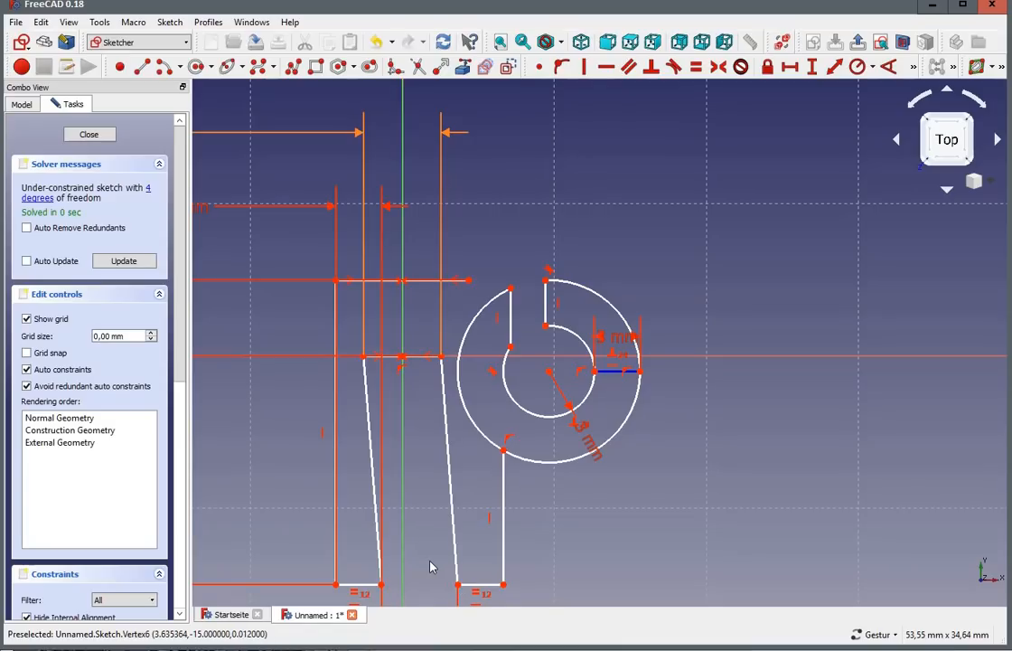
{"action": "left_click", "coordinate": [380, 585]}
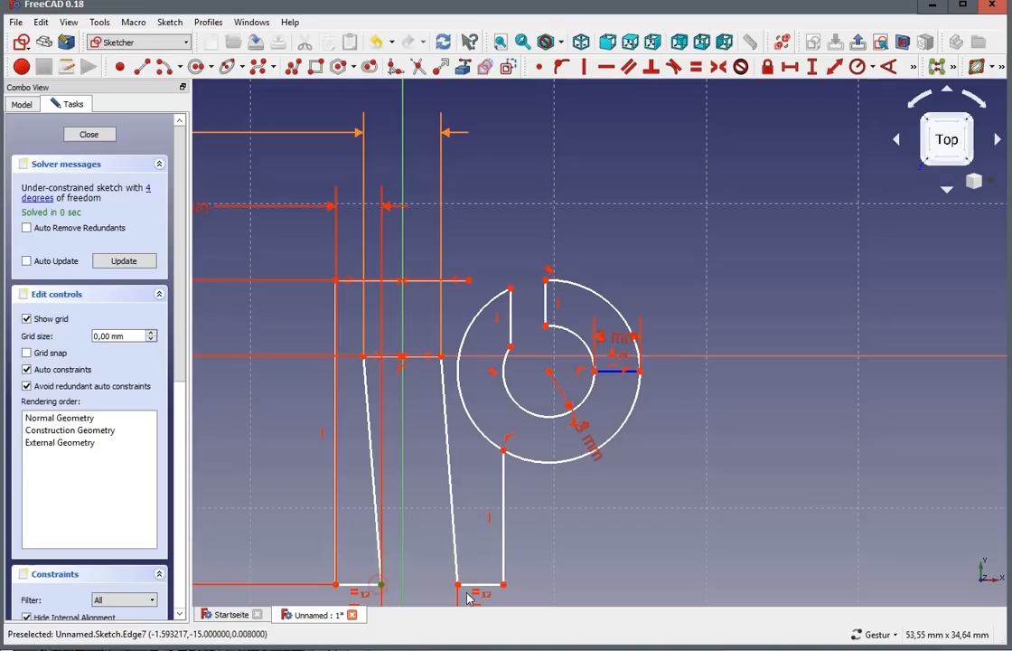
{"action": "left_click", "coordinate": [458, 584]}
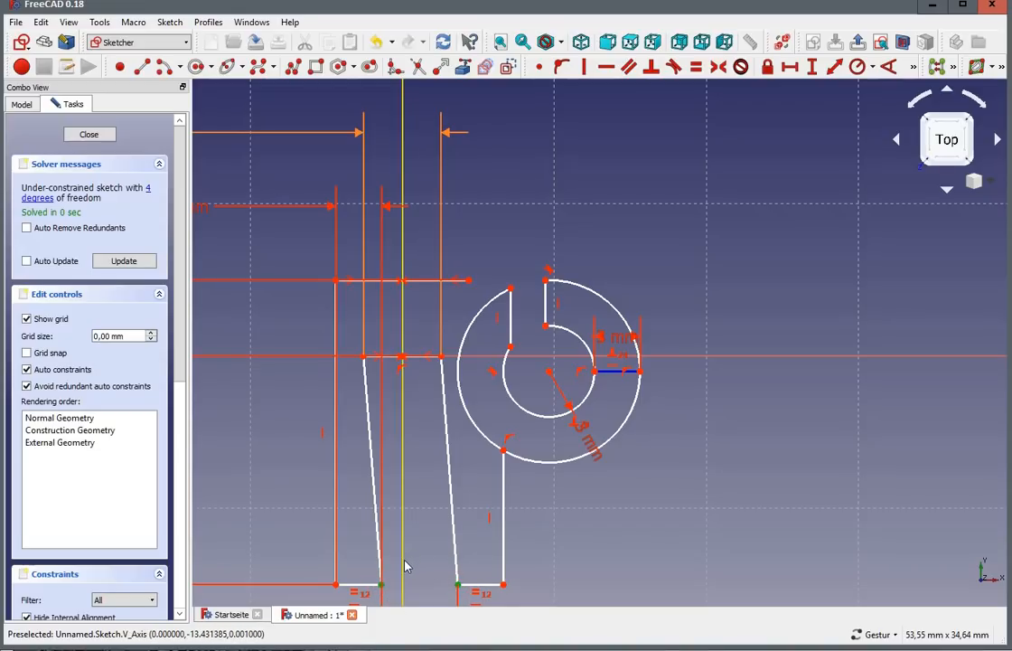
{"action": "left_click", "coordinate": [719, 66]}
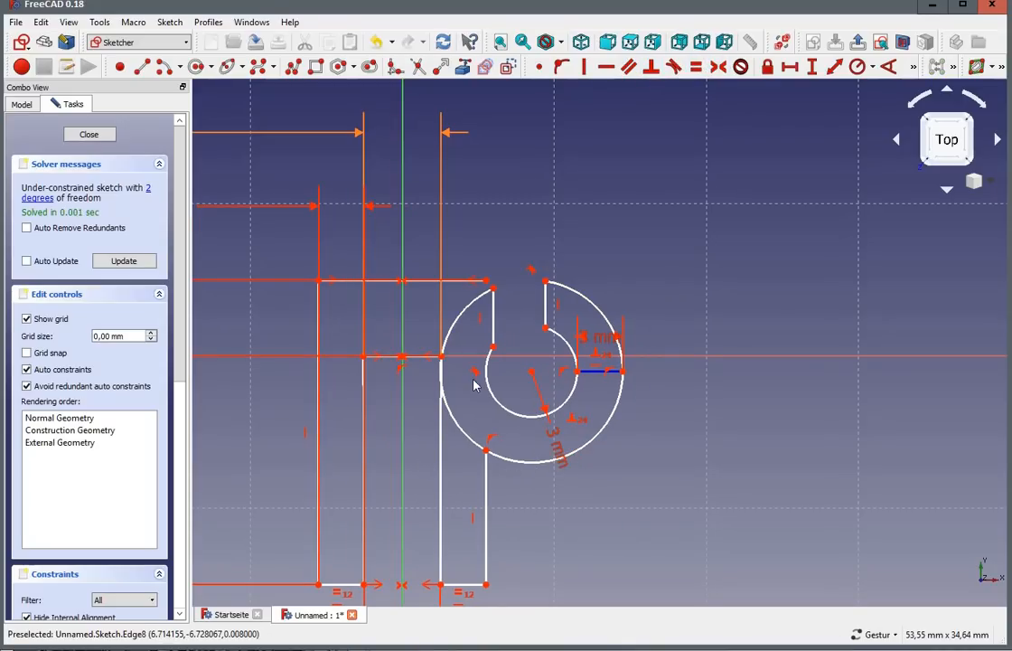
Step: Move the two vertical edges of the ring's slot closer together to narrow the opening
{"action": "scroll", "coordinate": [475, 383], "scroll_direction": "up", "scroll_amount": 2}
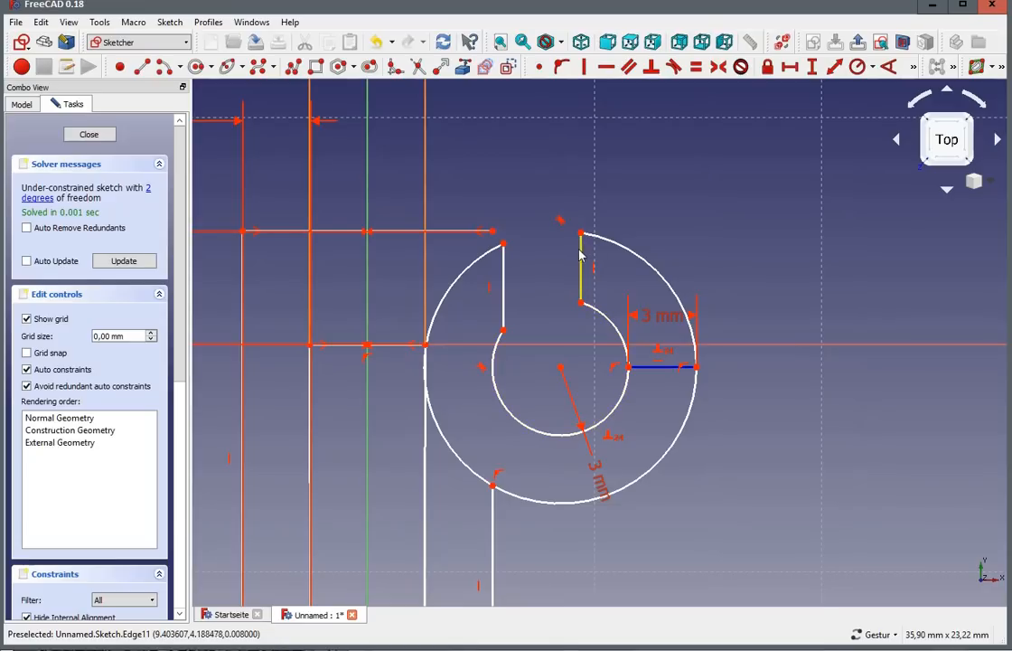
{"action": "mouse_move", "coordinate": [588, 256]}
{"action": "left_mouse_down"}
{"action": "mouse_move", "coordinate": [598, 248]}
{"action": "mouse_move", "coordinate": [579, 257]}
{"action": "left_mouse_up"}
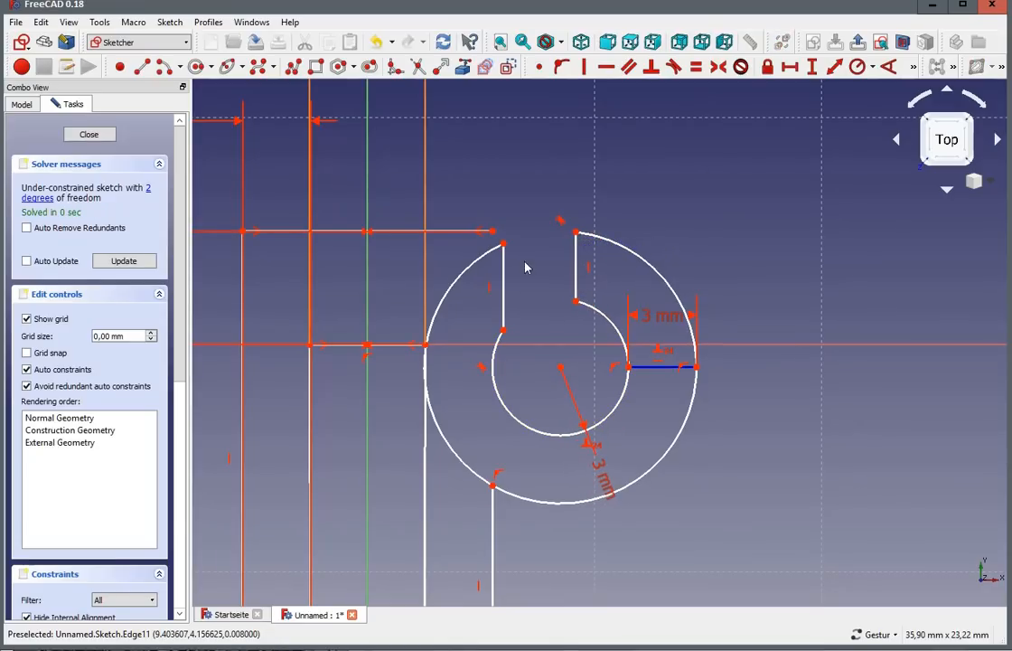
{"action": "mouse_move", "coordinate": [505, 273]}
{"action": "left_mouse_down"}
{"action": "mouse_move", "coordinate": [483, 278]}
{"action": "mouse_move", "coordinate": [511, 265]}
{"action": "mouse_move", "coordinate": [494, 271]}
{"action": "left_mouse_up"}
{"action": "scroll", "coordinate": [503, 214], "scroll_direction": "up", "scroll_amount": 2}
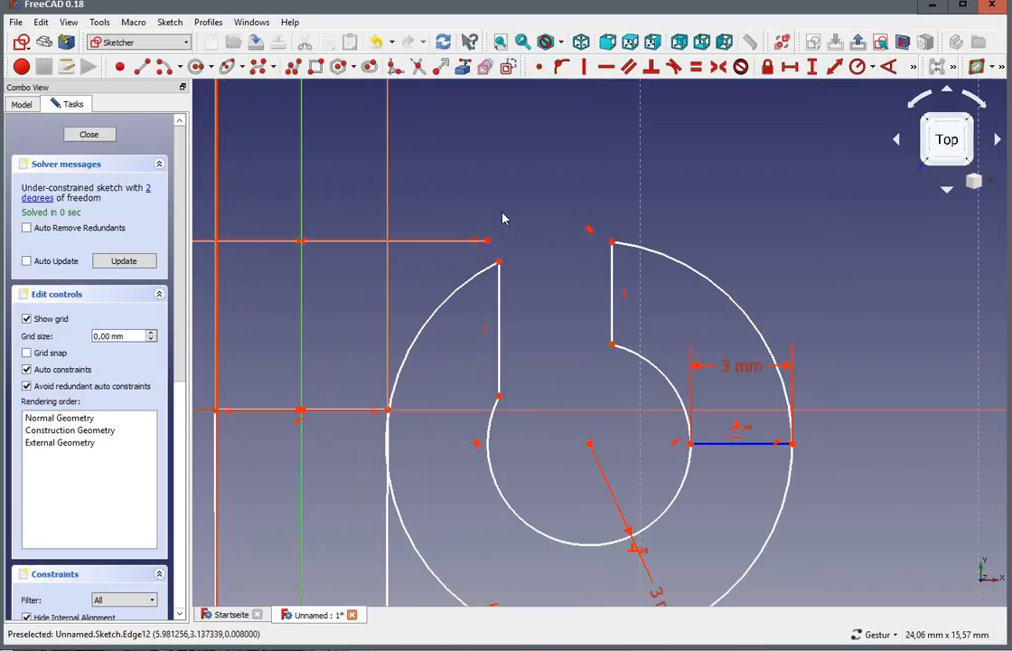
{"action": "scroll", "coordinate": [503, 226], "scroll_direction": "down", "scroll_amount": 2}
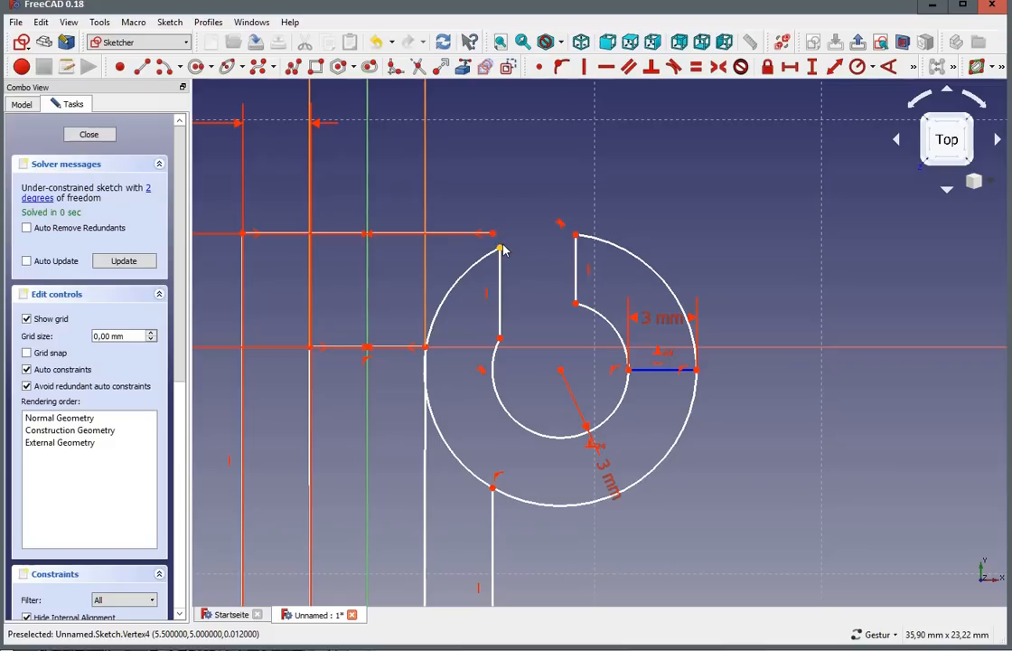
{"action": "left_click_drag", "start_coordinate": [502, 266], "coordinate": [520, 250]}
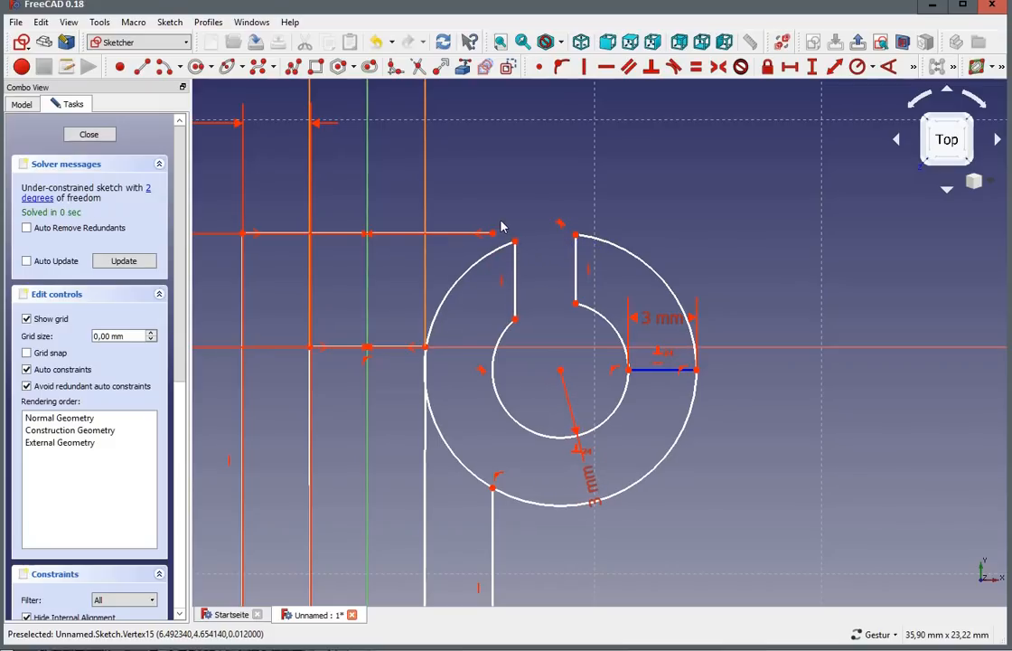
Step: Constrain the horizontal distance between the upper endpoints of the slot's two edges to 2 mm
{"action": "left_click", "coordinate": [576, 237]}
{"action": "left_click", "coordinate": [790, 67]}
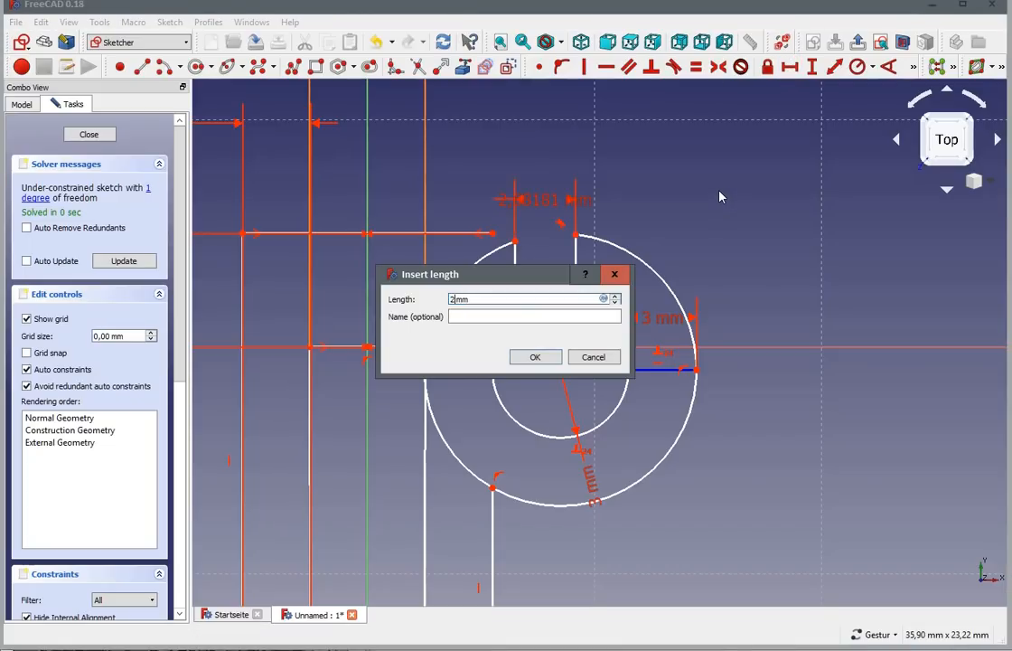
{"action": "left_click", "coordinate": [532, 358]}
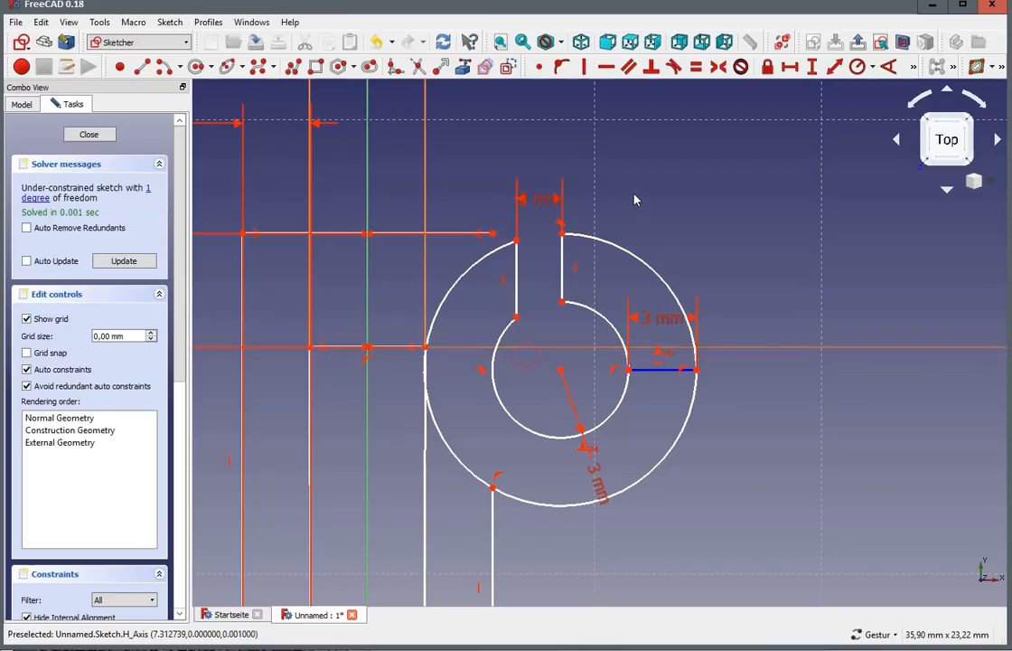
Step: Draw a line joining the profile's open top-line end to the upper endpoint of the slot's nearer edge
{"action": "scroll", "coordinate": [513, 229], "scroll_direction": "up", "scroll_amount": 4}
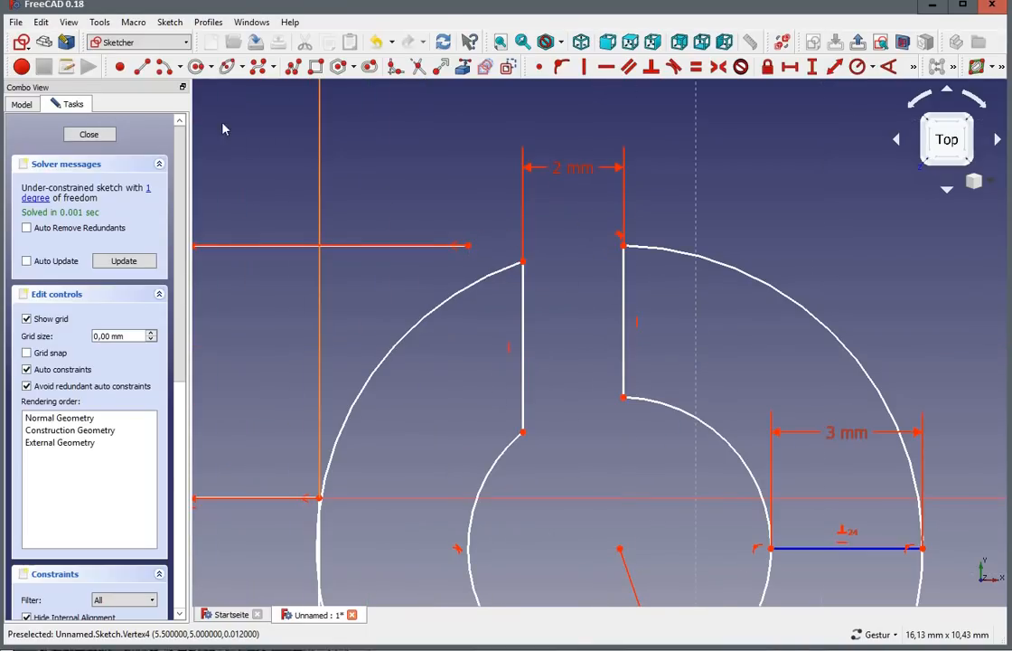
{"action": "left_click", "coordinate": [142, 66]}
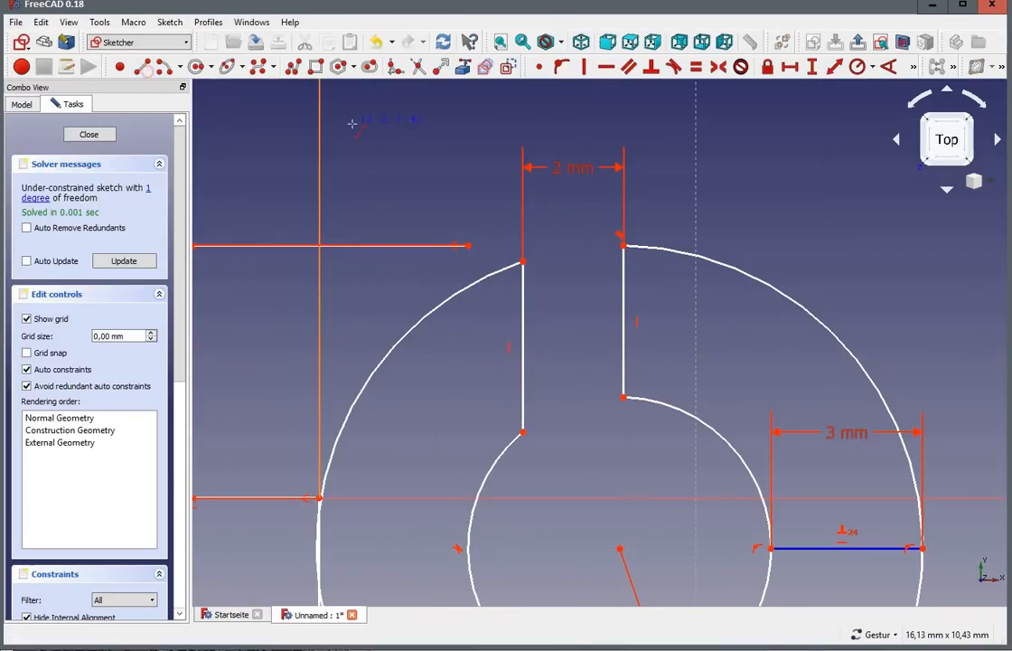
{"action": "left_click", "coordinate": [467, 244]}
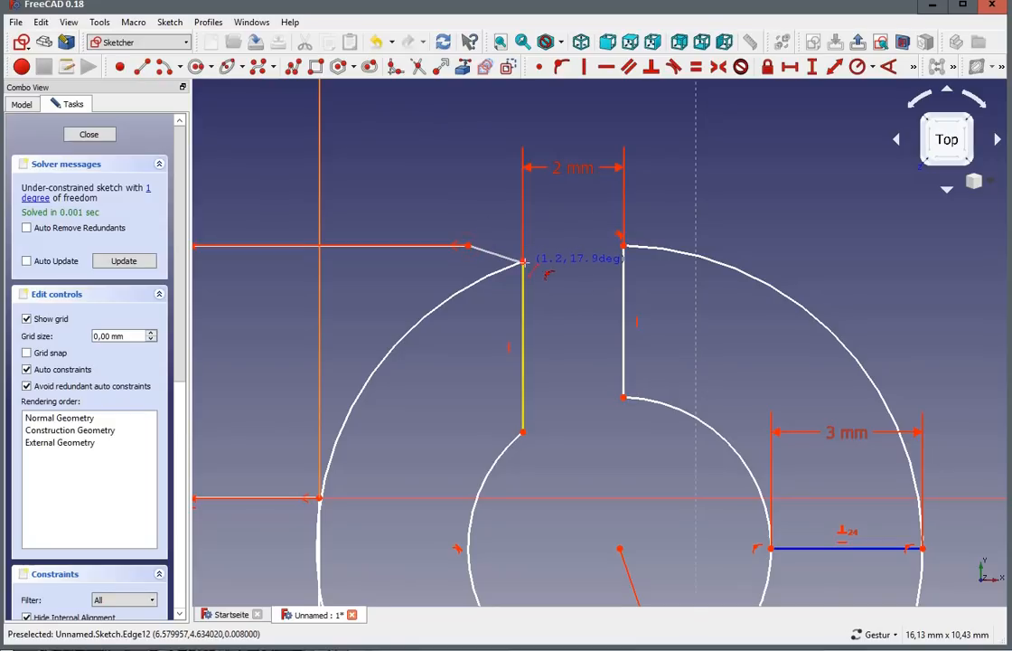
{"action": "left_click", "coordinate": [522, 261]}
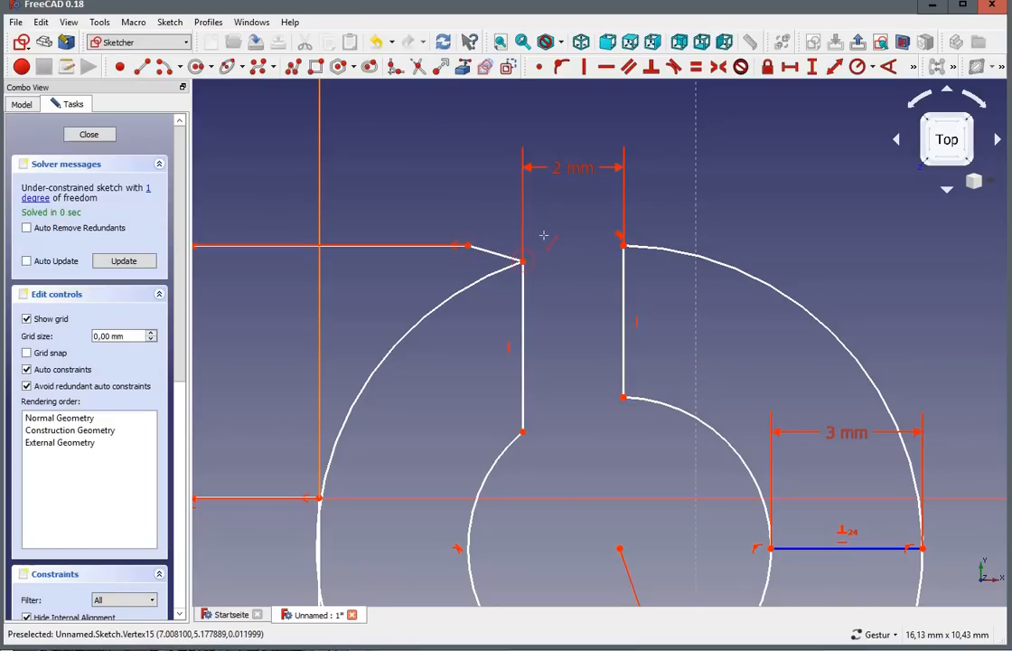
{"action": "right_click", "coordinate": [544, 235]}
Step: Shift the slot over the ring's centre and constrain its two upper endpoints to be horizontally level
{"action": "left_click_drag", "start_coordinate": [488, 251], "coordinate": [515, 241]}
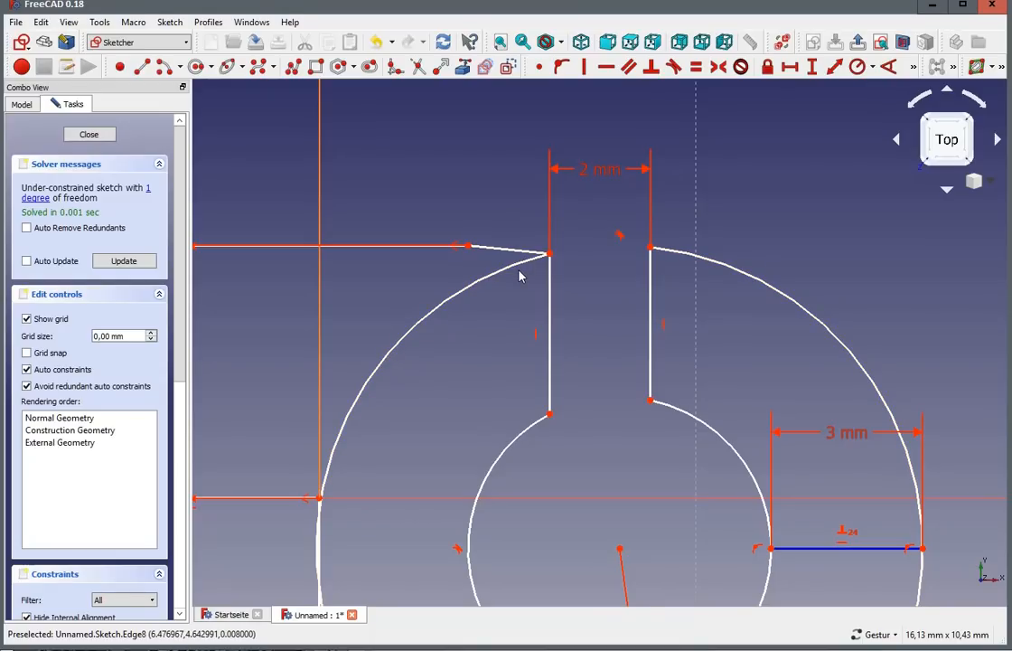
{"action": "mouse_move", "coordinate": [548, 276]}
{"action": "left_mouse_down"}
{"action": "mouse_move", "coordinate": [522, 290]}
{"action": "mouse_move", "coordinate": [537, 290]}
{"action": "left_mouse_up"}
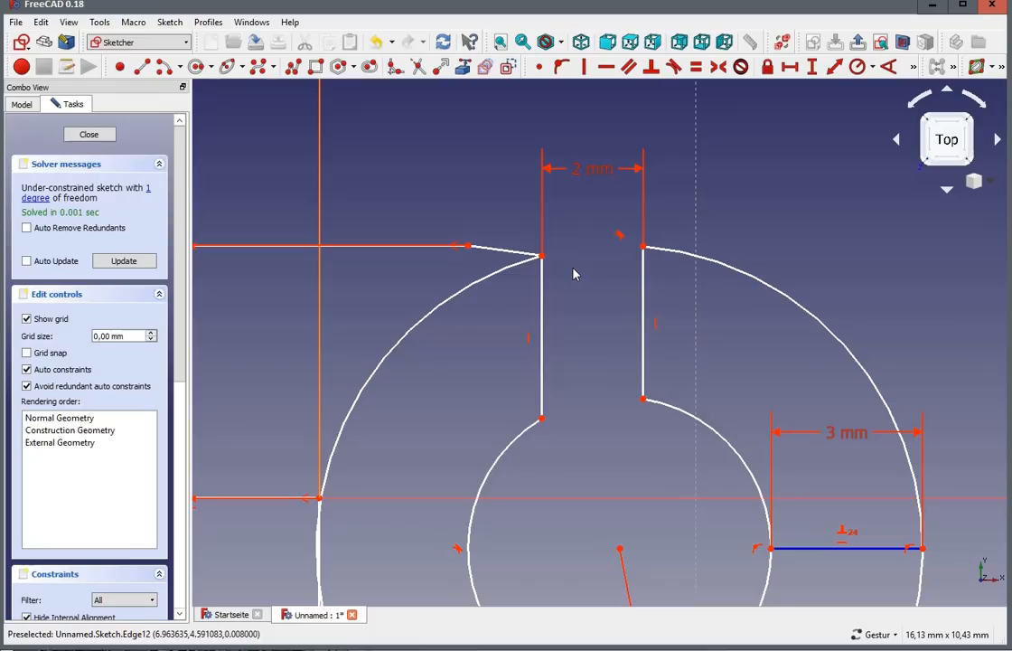
{"action": "scroll", "coordinate": [556, 327], "scroll_direction": "down", "scroll_amount": 2}
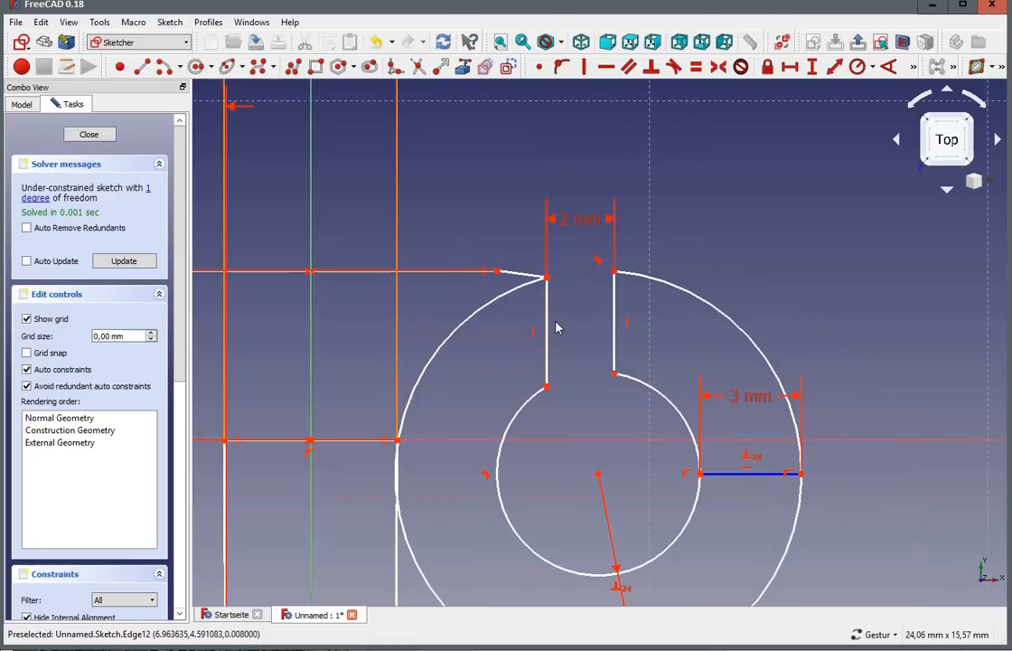
{"action": "left_click_drag", "start_coordinate": [538, 327], "coordinate": [567, 325]}
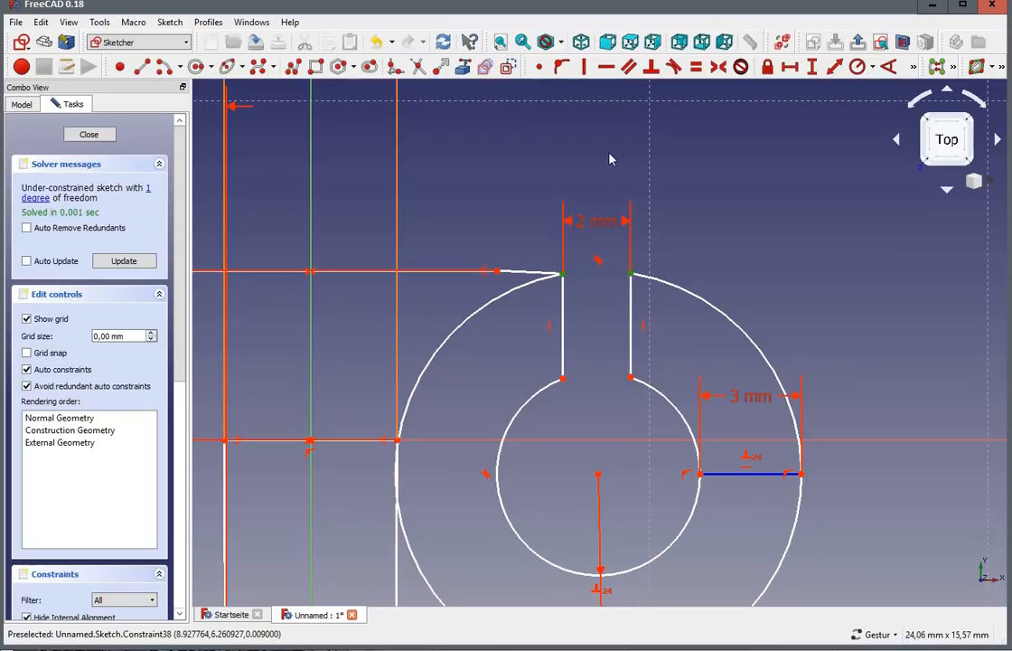
{"action": "left_click", "coordinate": [605, 67]}
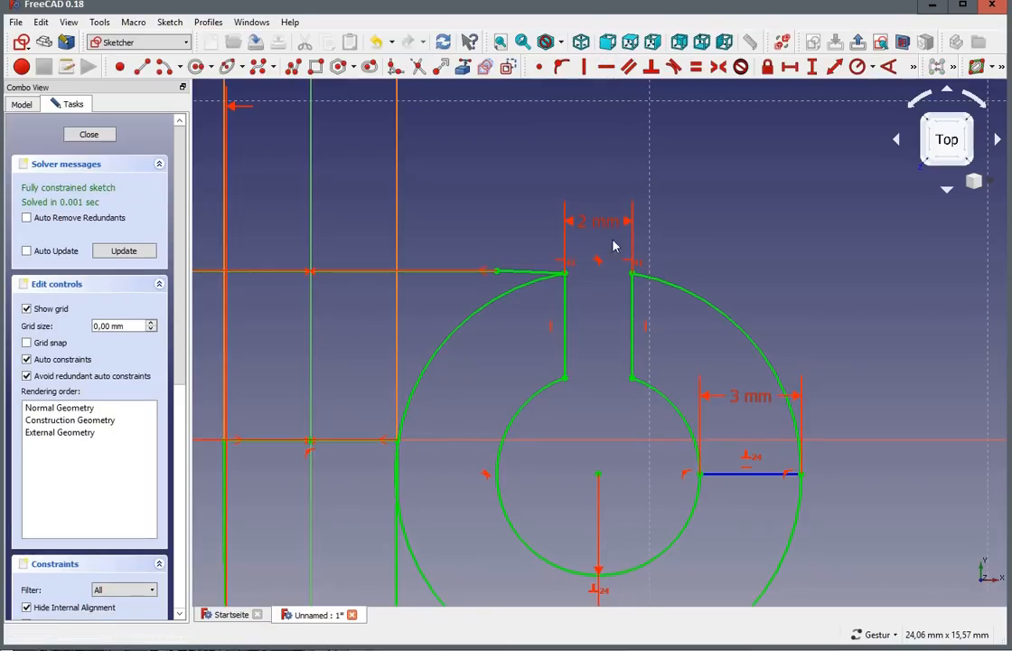
Step: Examine how the ring's outer arc meets the right leg's inner line near the horizontal axis
{"action": "scroll", "coordinate": [592, 221], "scroll_direction": "down", "scroll_amount": 1}
{"action": "scroll", "coordinate": [551, 352], "scroll_direction": "down", "scroll_amount": 2}
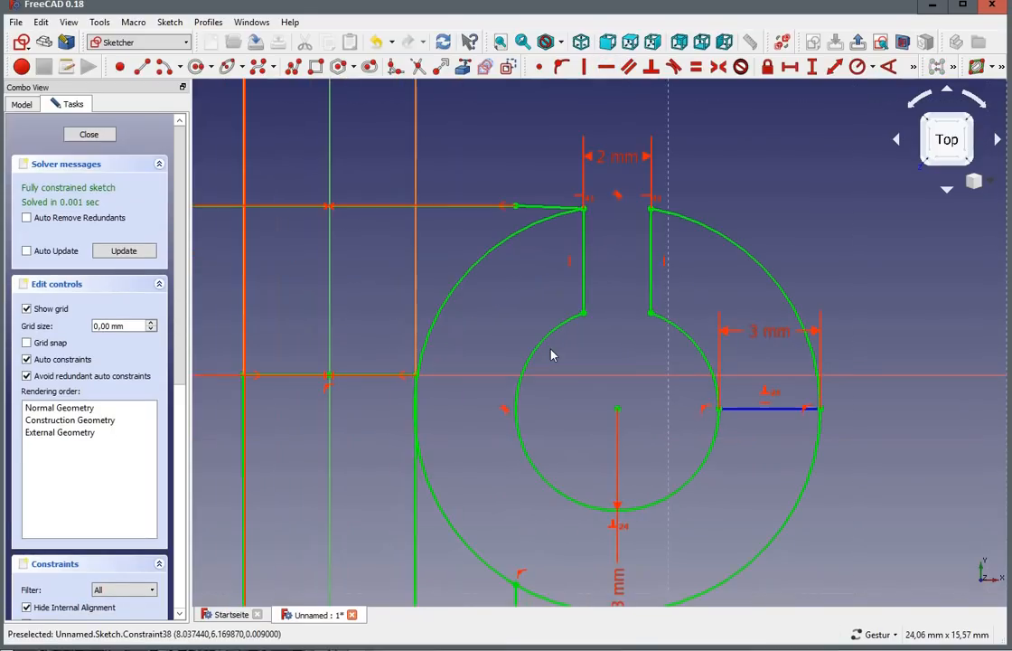
{"action": "scroll", "coordinate": [462, 349], "scroll_direction": "up", "scroll_amount": 2}
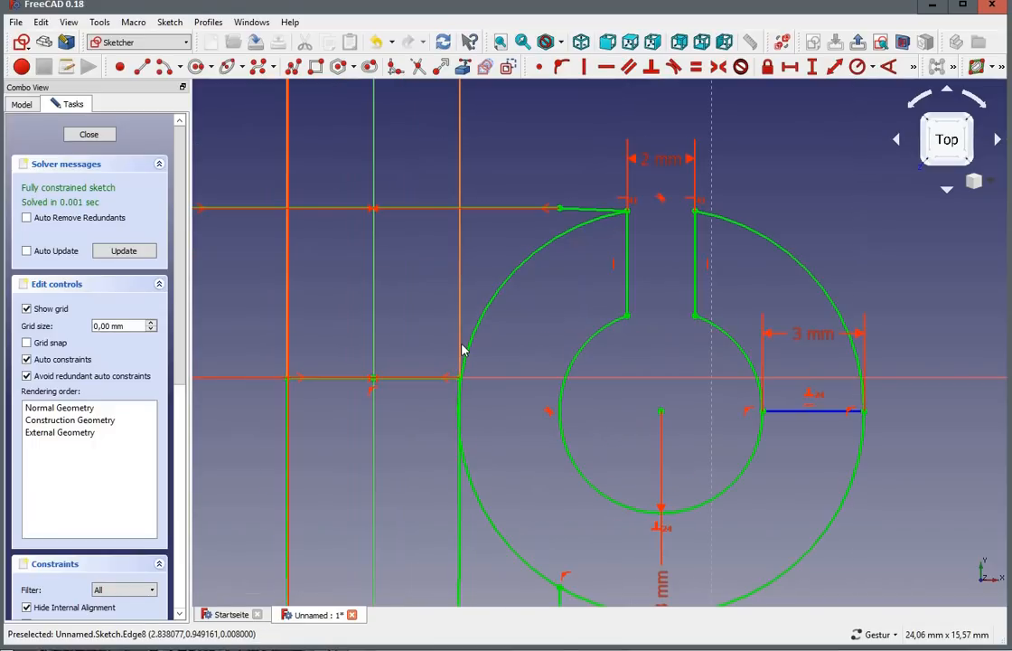
{"action": "scroll", "coordinate": [465, 344], "scroll_direction": "down", "scroll_amount": 2}
{"action": "scroll", "coordinate": [481, 547], "scroll_direction": "up", "scroll_amount": 3}
{"action": "scroll", "coordinate": [481, 548], "scroll_direction": "down", "scroll_amount": 2}
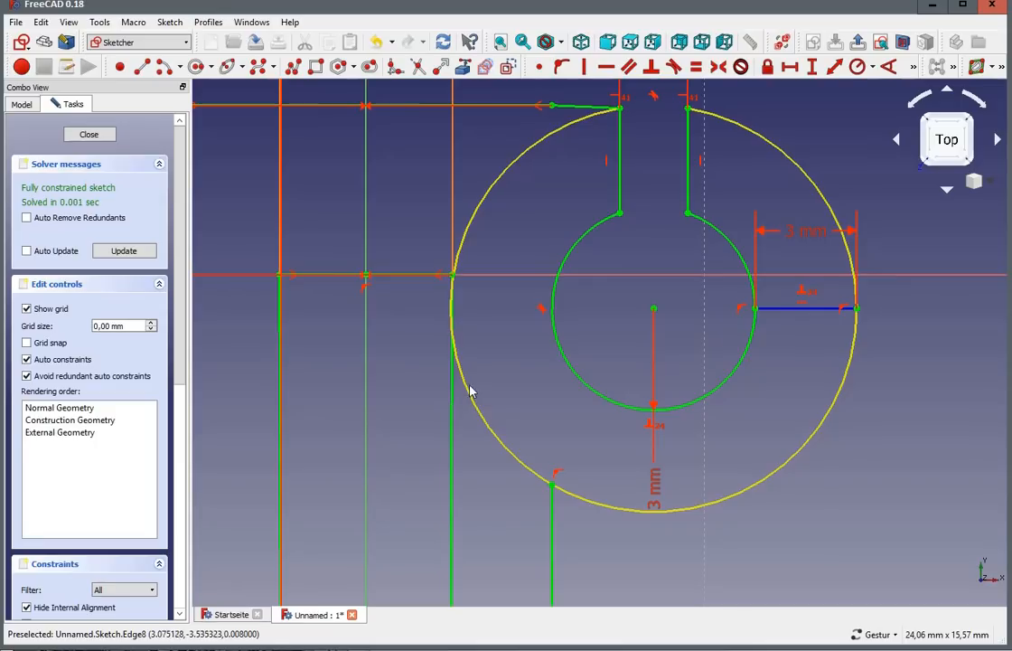
{"action": "scroll", "coordinate": [458, 273], "scroll_direction": "up", "scroll_amount": 3}
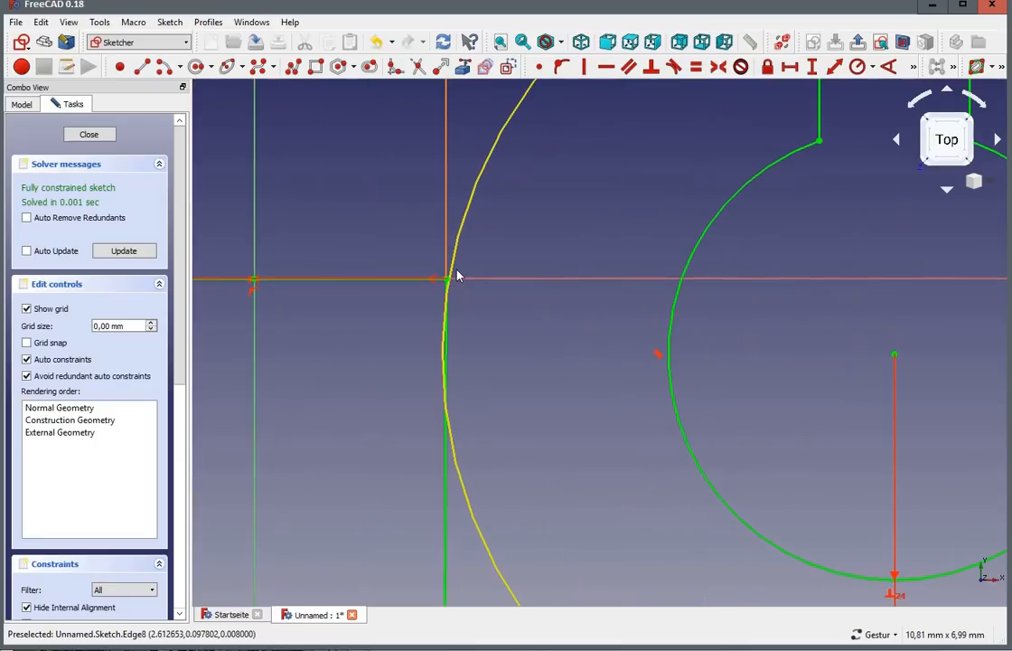
{"action": "scroll", "coordinate": [457, 273], "scroll_direction": "down", "scroll_amount": 3}
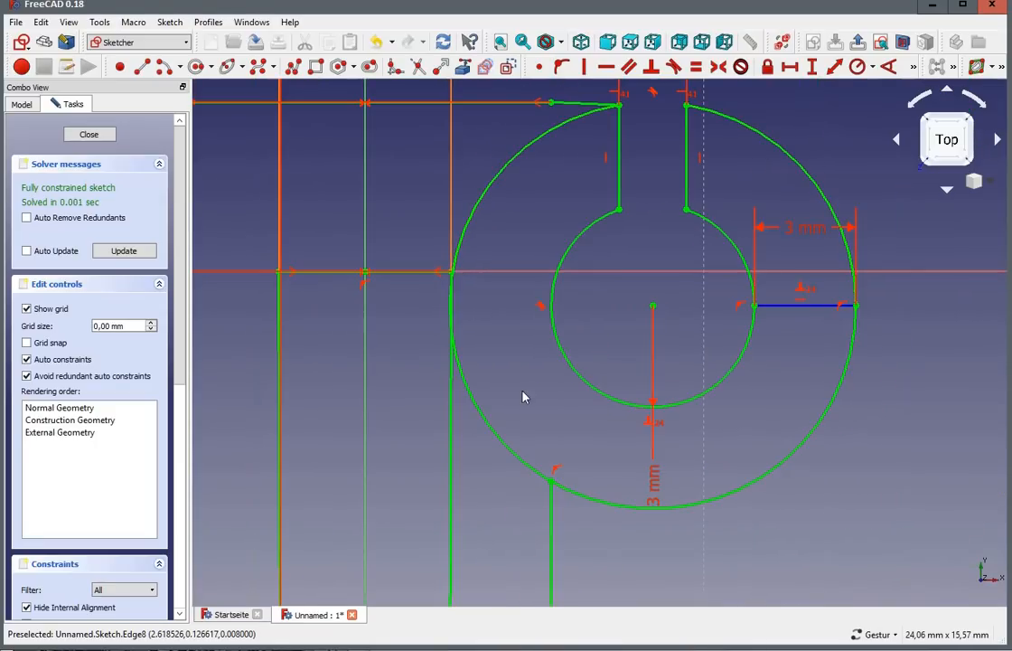
Step: Trim the ring's outer arc on the profile side, above the leg's inner corner and between the leg's two vertical lines
{"action": "left_click", "coordinate": [418, 66]}
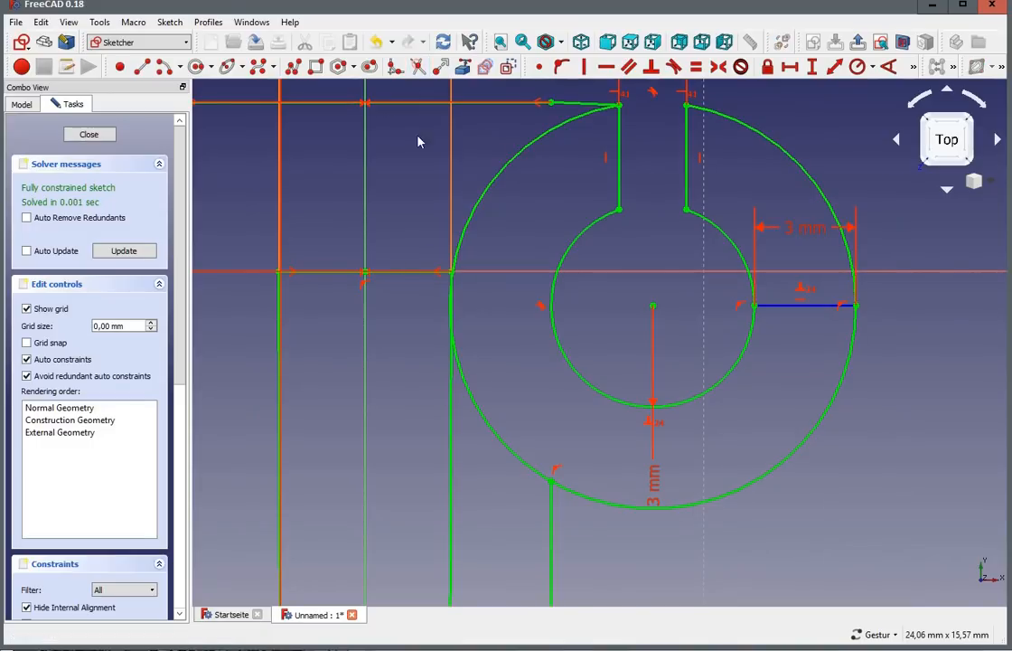
{"action": "left_click", "coordinate": [507, 163]}
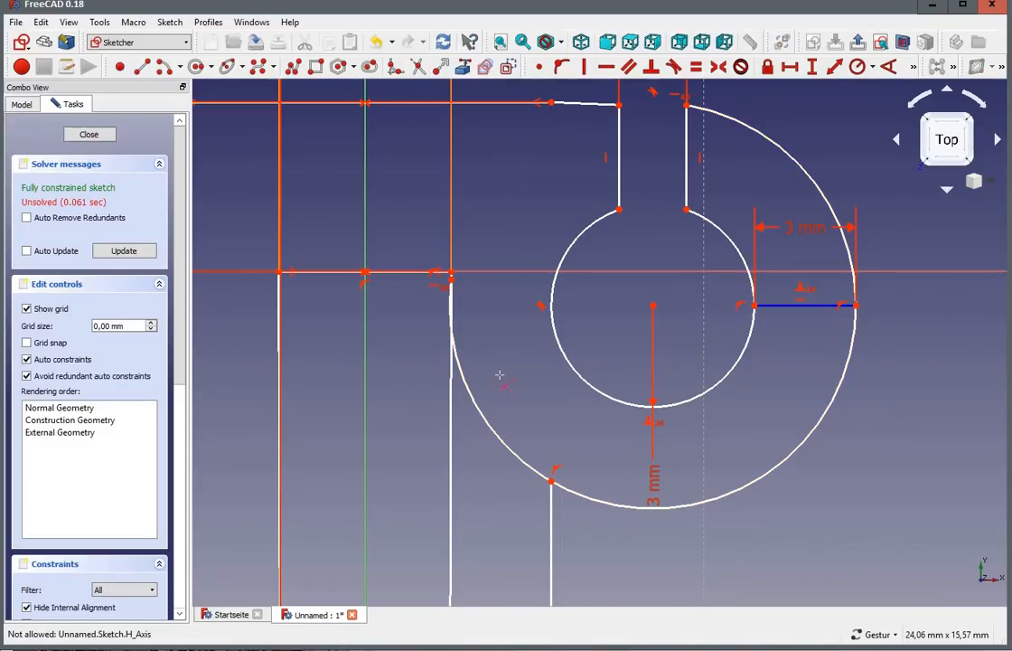
{"action": "left_click", "coordinate": [489, 422]}
{"action": "right_click", "coordinate": [483, 357]}
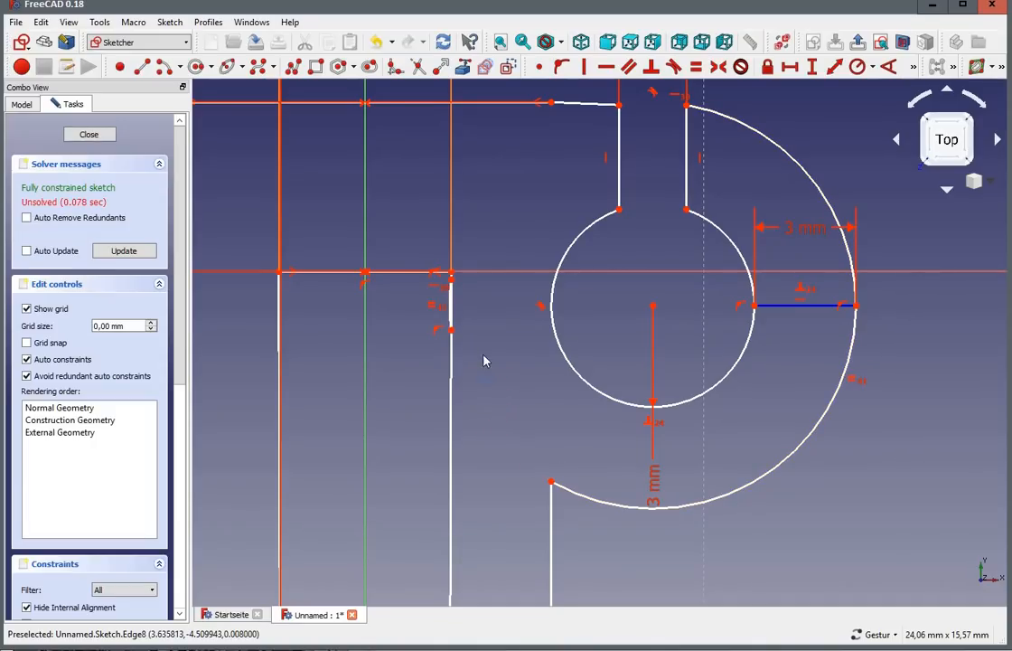
Step: Delete the short arc fragment left over along the right leg's inner line
{"action": "scroll", "coordinate": [470, 332], "scroll_direction": "up", "scroll_amount": 5}
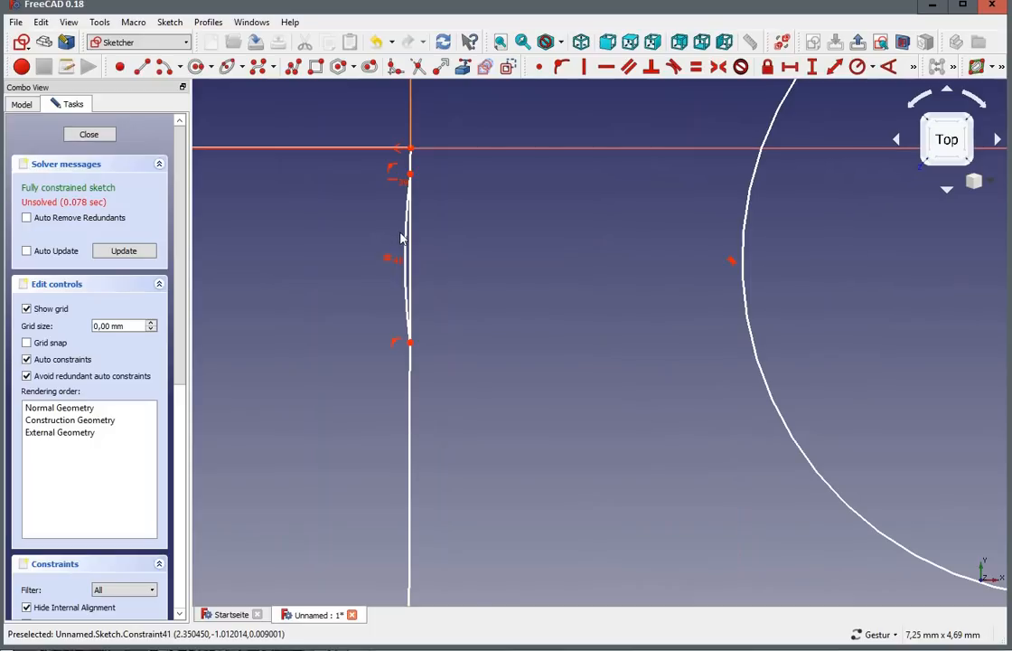
{"action": "left_click", "coordinate": [406, 243]}
{"action": "key", "text": "Delete"}
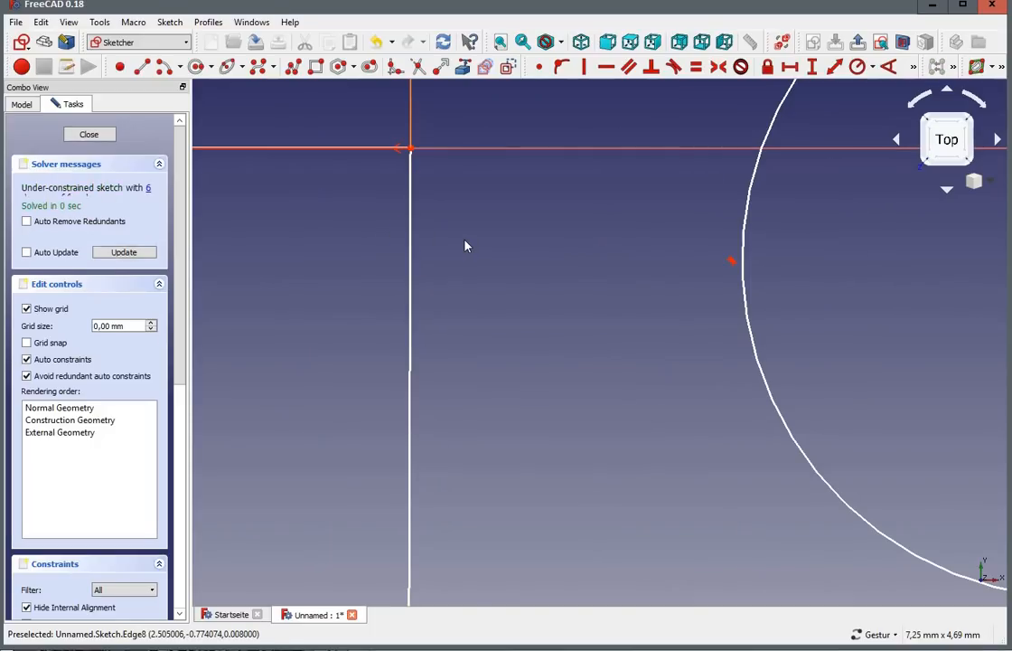
{"action": "scroll", "coordinate": [465, 245], "scroll_direction": "down", "scroll_amount": 4}
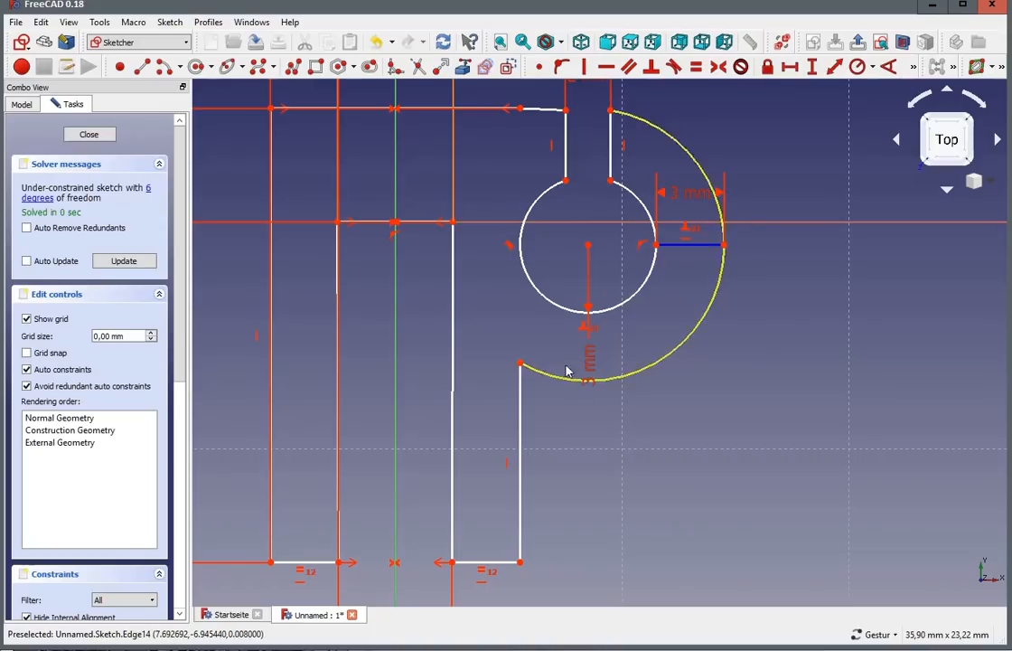
{"action": "scroll", "coordinate": [515, 189], "scroll_direction": "down", "scroll_amount": 2}
{"action": "scroll", "coordinate": [513, 129], "scroll_direction": "up", "scroll_amount": 2}
{"action": "scroll", "coordinate": [513, 128], "scroll_direction": "up", "scroll_amount": 2}
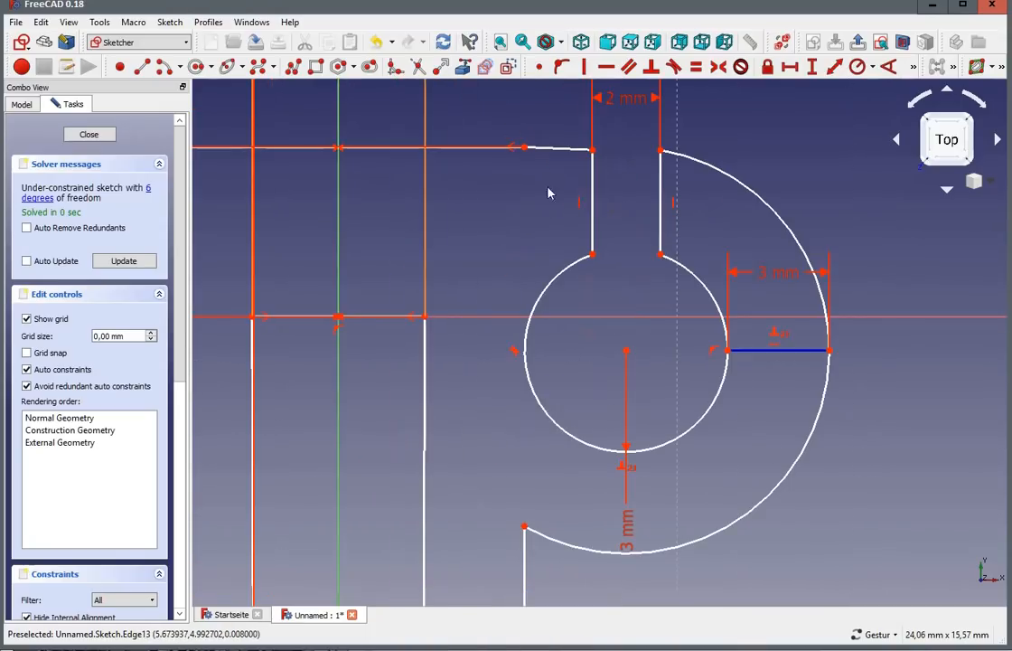
Step: Make the centre points of the ring's inner and outer arcs coincident
{"action": "left_click_drag", "start_coordinate": [579, 200], "coordinate": [540, 215]}
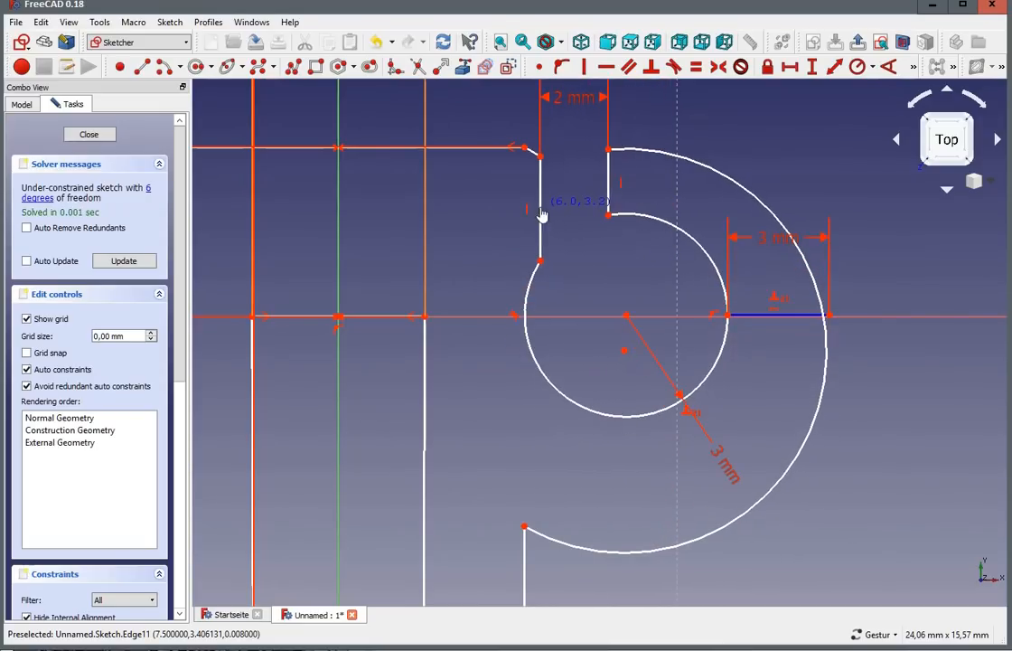
{"action": "left_click", "coordinate": [624, 351]}
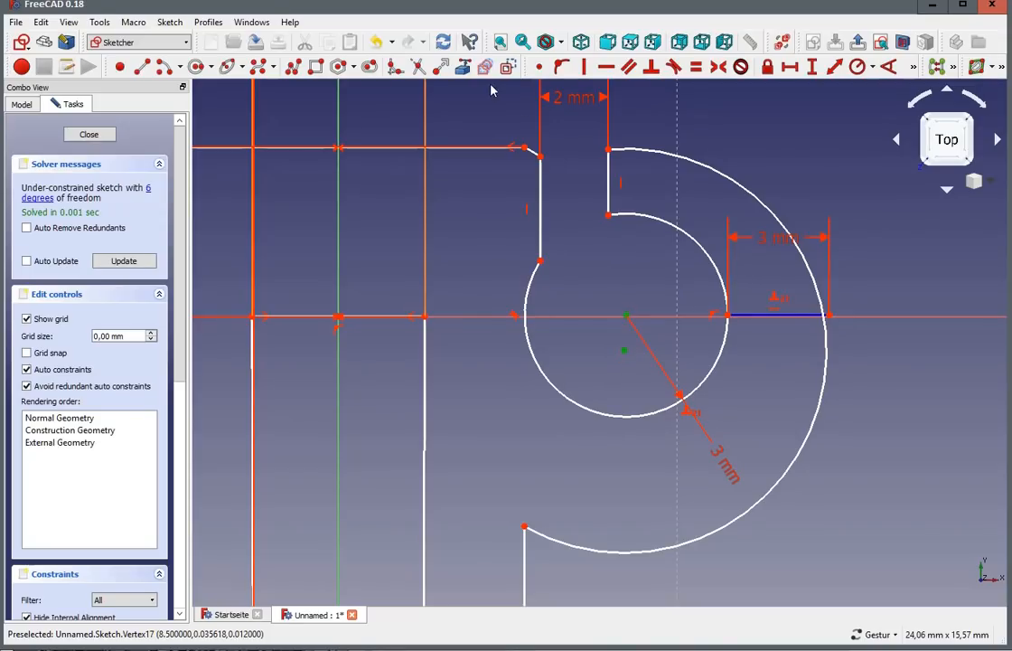
{"action": "left_click", "coordinate": [540, 69]}
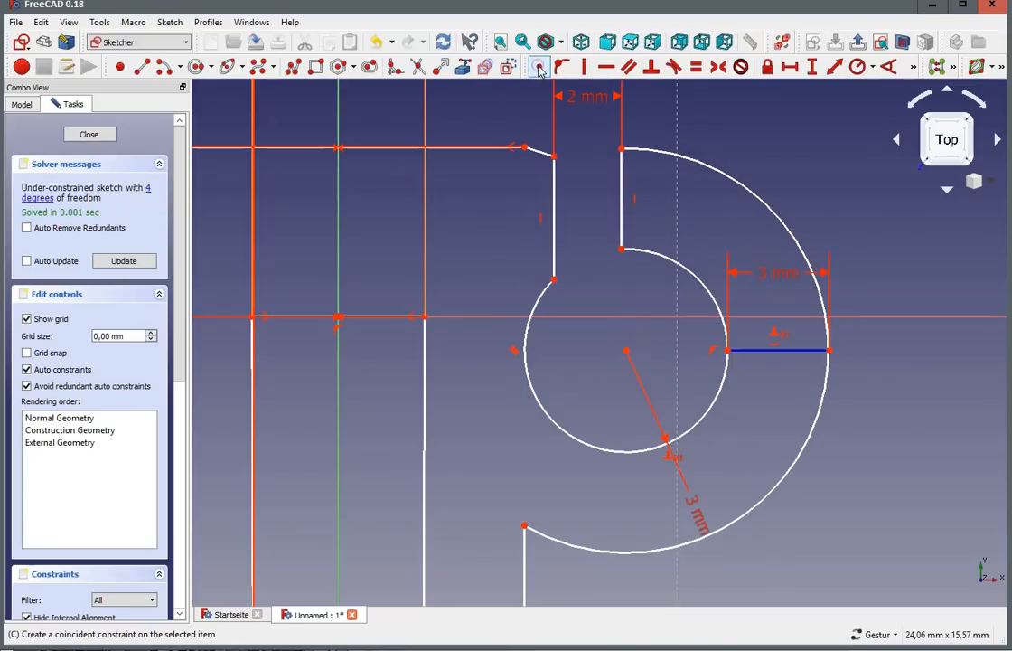
Step: Constrain the slot's two upper endpoints to be horizontally level and make the short top segment beside the slot horizontal
{"action": "mouse_move", "coordinate": [621, 232]}
{"action": "left_mouse_down"}
{"action": "mouse_move", "coordinate": [653, 233]}
{"action": "mouse_move", "coordinate": [625, 219]}
{"action": "mouse_move", "coordinate": [676, 230]}
{"action": "mouse_move", "coordinate": [647, 221]}
{"action": "left_mouse_up"}
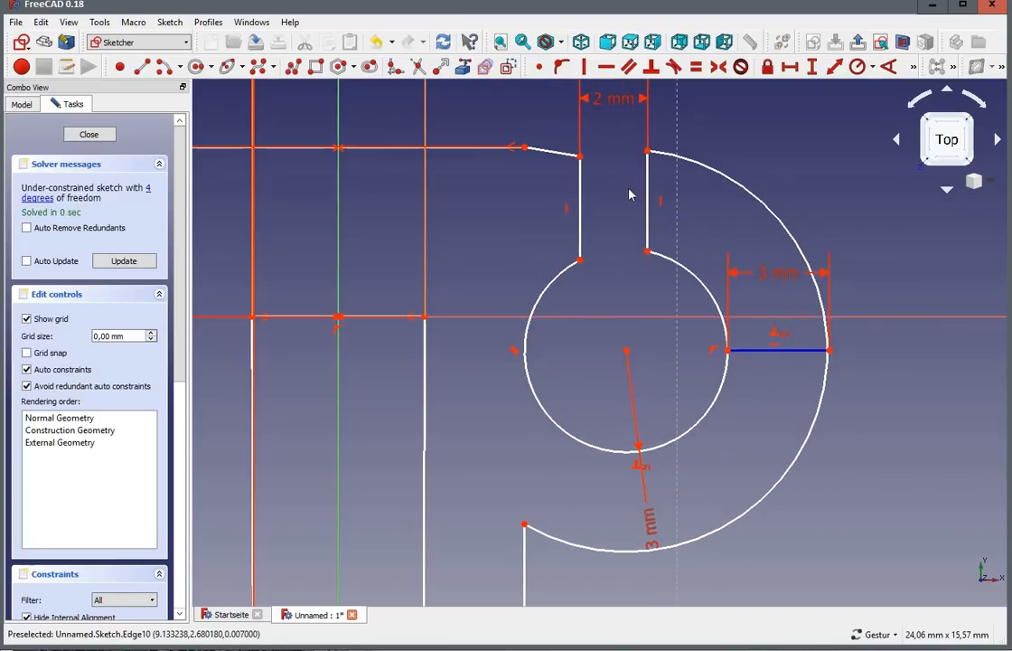
{"action": "left_click", "coordinate": [581, 170]}
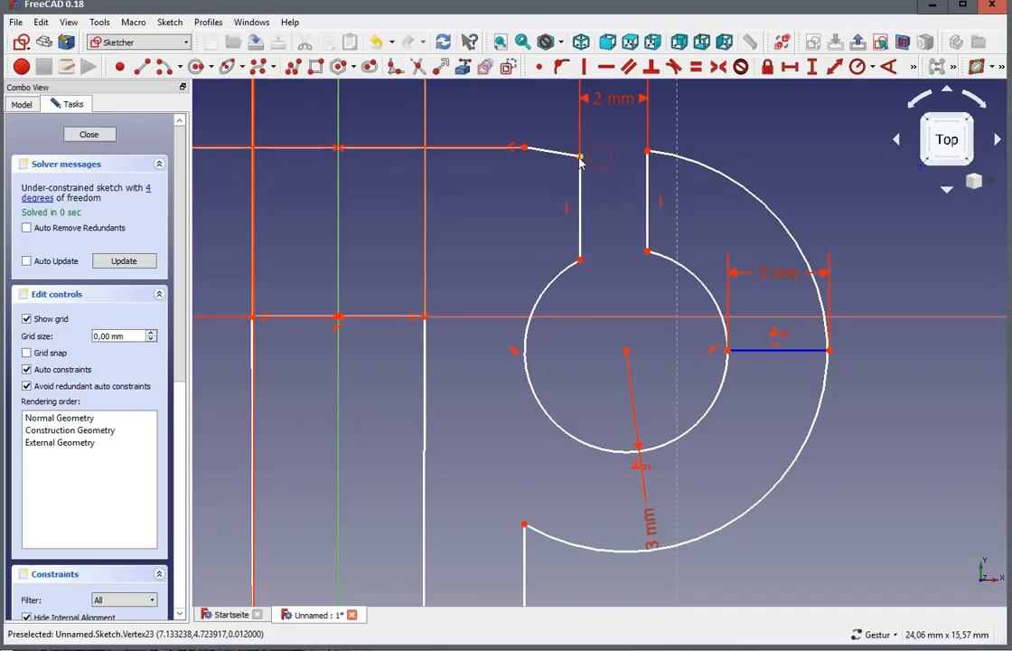
{"action": "left_click", "coordinate": [580, 158]}
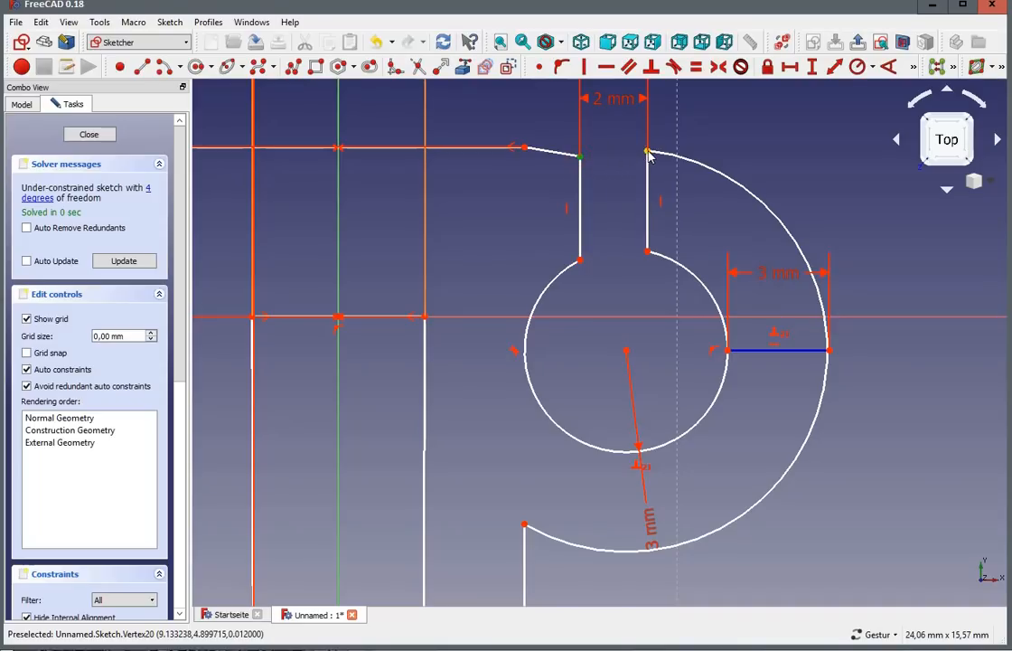
{"action": "left_click", "coordinate": [605, 66]}
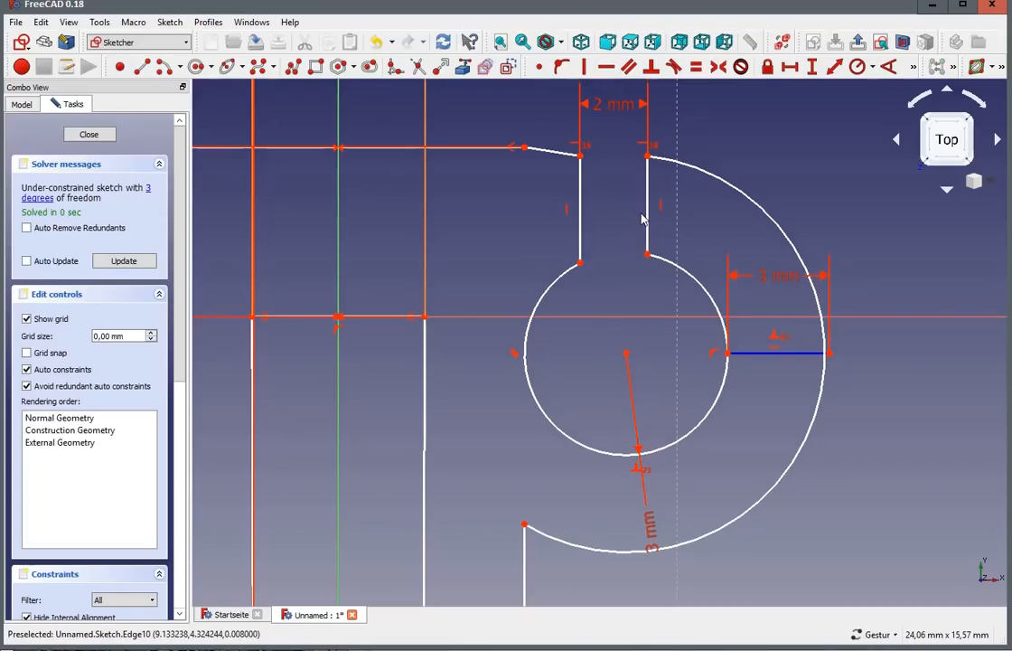
{"action": "mouse_move", "coordinate": [647, 219]}
{"action": "left_mouse_down"}
{"action": "mouse_move", "coordinate": [634, 213]}
{"action": "mouse_move", "coordinate": [658, 206]}
{"action": "mouse_move", "coordinate": [655, 163]}
{"action": "mouse_move", "coordinate": [654, 234]}
{"action": "mouse_move", "coordinate": [655, 195]}
{"action": "mouse_move", "coordinate": [657, 210]}
{"action": "left_mouse_up"}
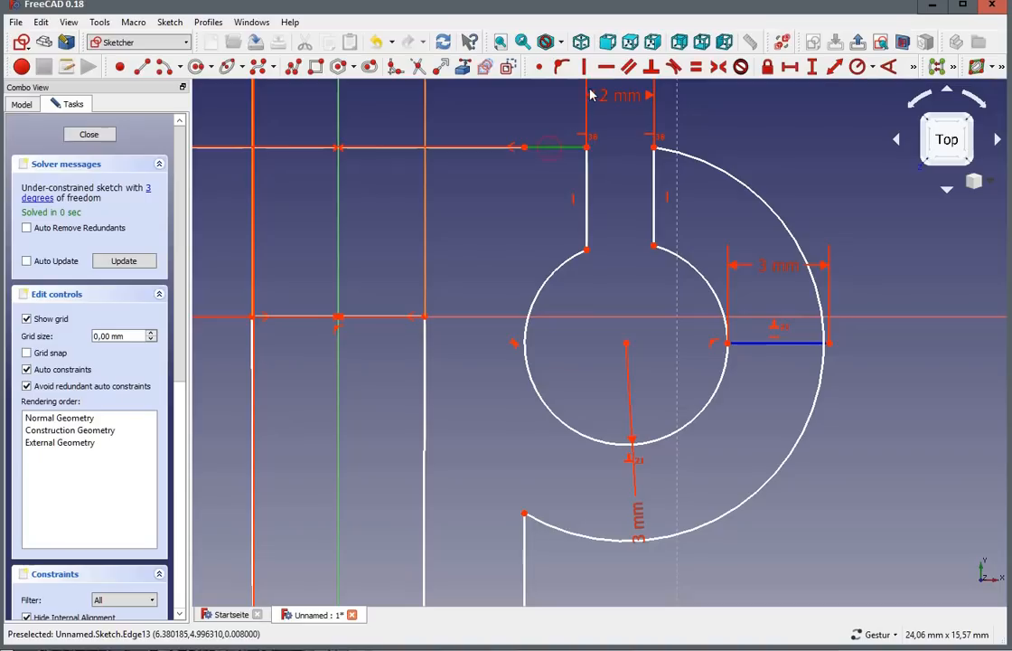
{"action": "left_click", "coordinate": [606, 67]}
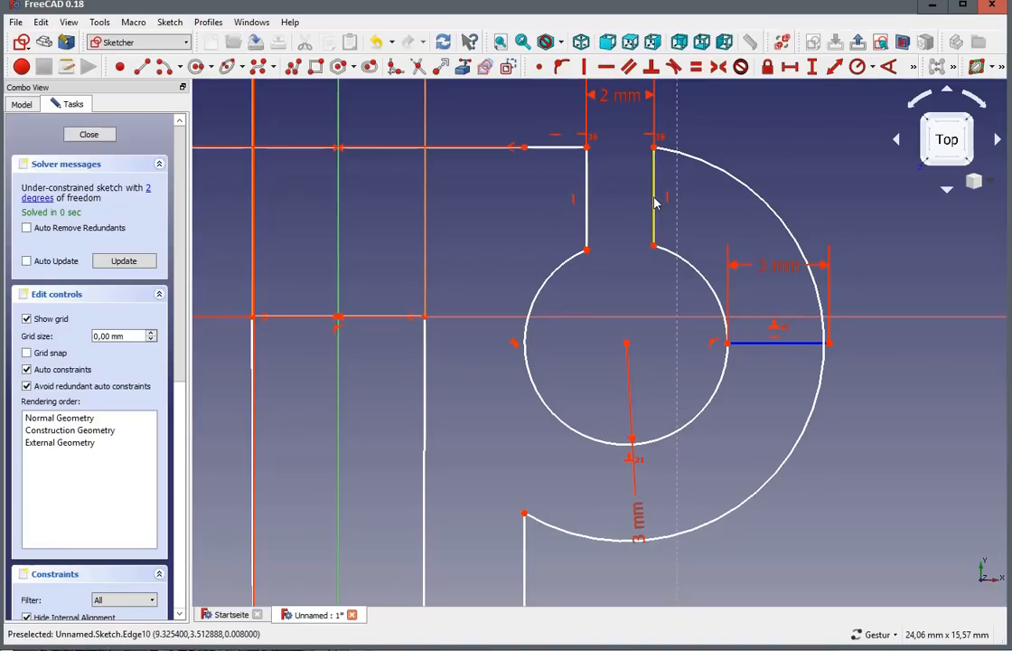
Step: Constrain the outer endpoint of the 3 mm construction line to lie on the ring's outer arc
{"action": "mouse_move", "coordinate": [656, 208]}
{"action": "left_mouse_down"}
{"action": "mouse_move", "coordinate": [649, 225]}
{"action": "mouse_move", "coordinate": [655, 197]}
{"action": "mouse_move", "coordinate": [649, 226]}
{"action": "left_mouse_up"}
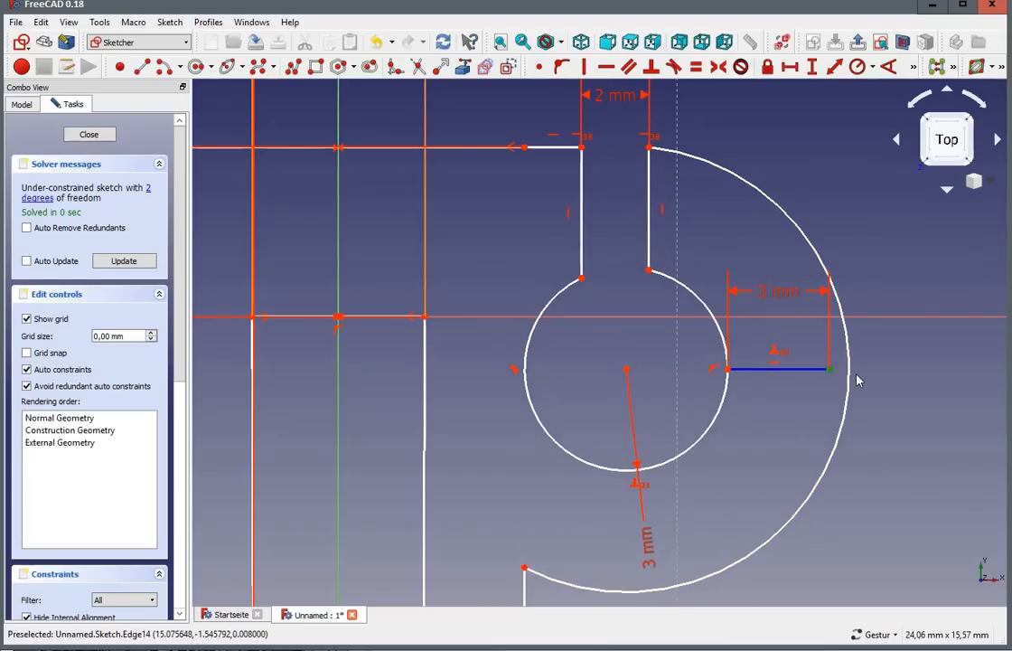
{"action": "left_click", "coordinate": [850, 384]}
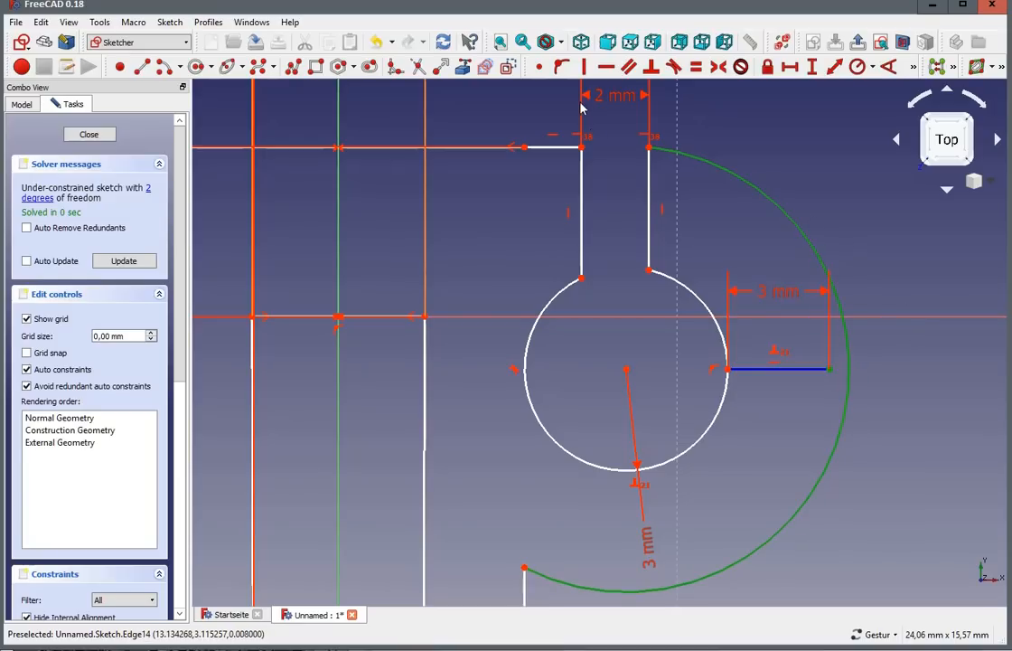
{"action": "left_click", "coordinate": [560, 66]}
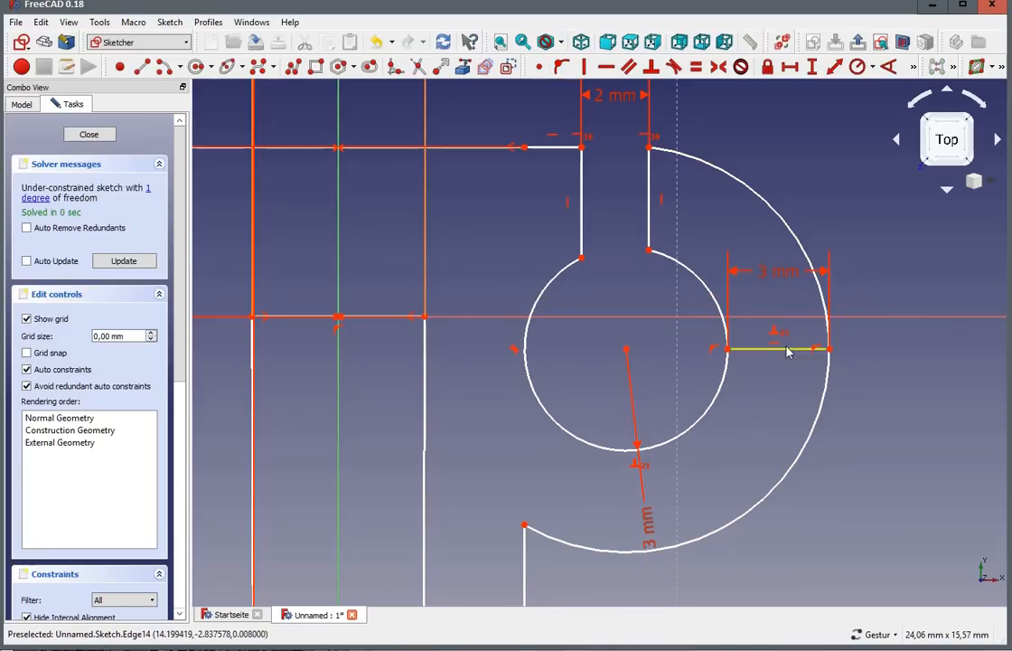
Step: Identify which geometry in the ring and slot is still free to move, using the solver's degrees-of-freedom selection
{"action": "left_click_drag", "start_coordinate": [784, 355], "coordinate": [760, 396]}
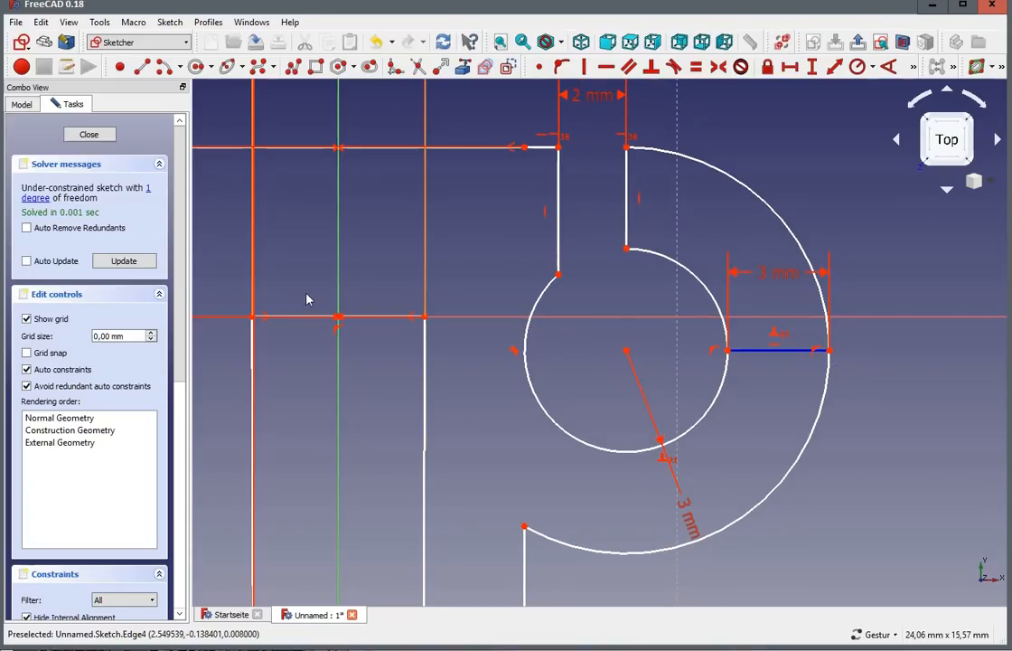
{"action": "scroll", "coordinate": [503, 355], "scroll_direction": "down", "scroll_amount": 2}
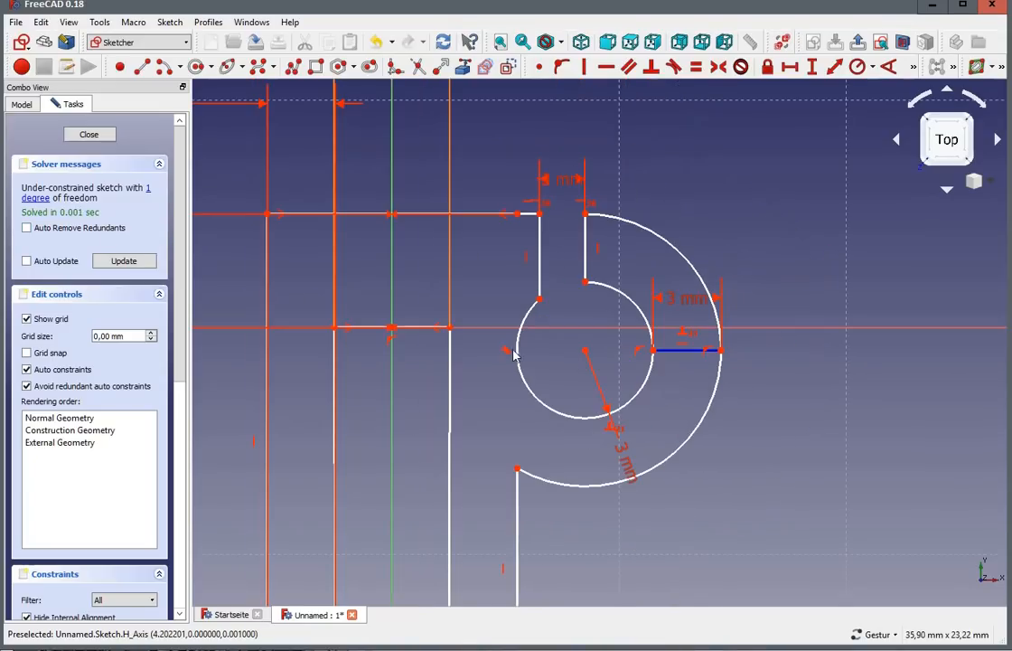
{"action": "scroll", "coordinate": [583, 361], "scroll_direction": "up", "scroll_amount": 4}
{"action": "scroll", "coordinate": [658, 326], "scroll_direction": "down", "scroll_amount": 2}
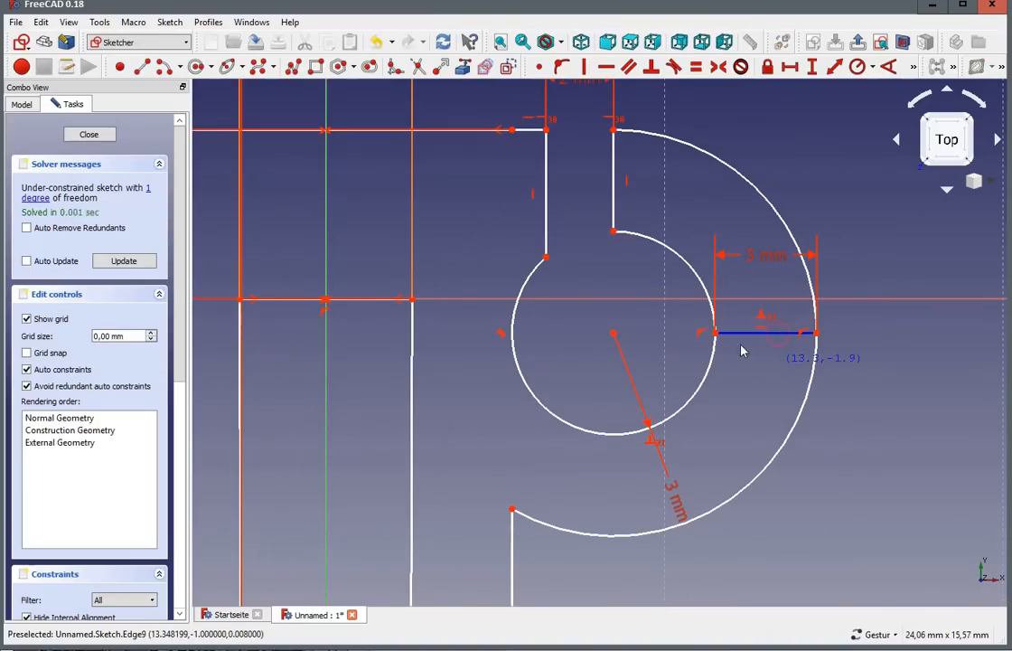
{"action": "left_click", "coordinate": [36, 199]}
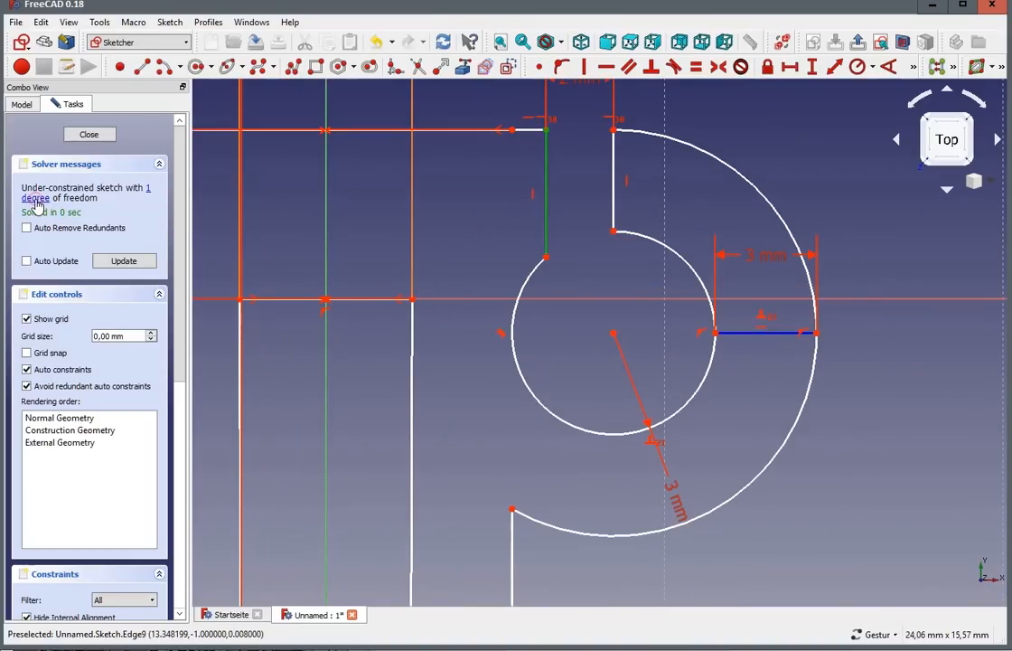
{"action": "scroll", "coordinate": [503, 101], "scroll_direction": "up", "scroll_amount": 2}
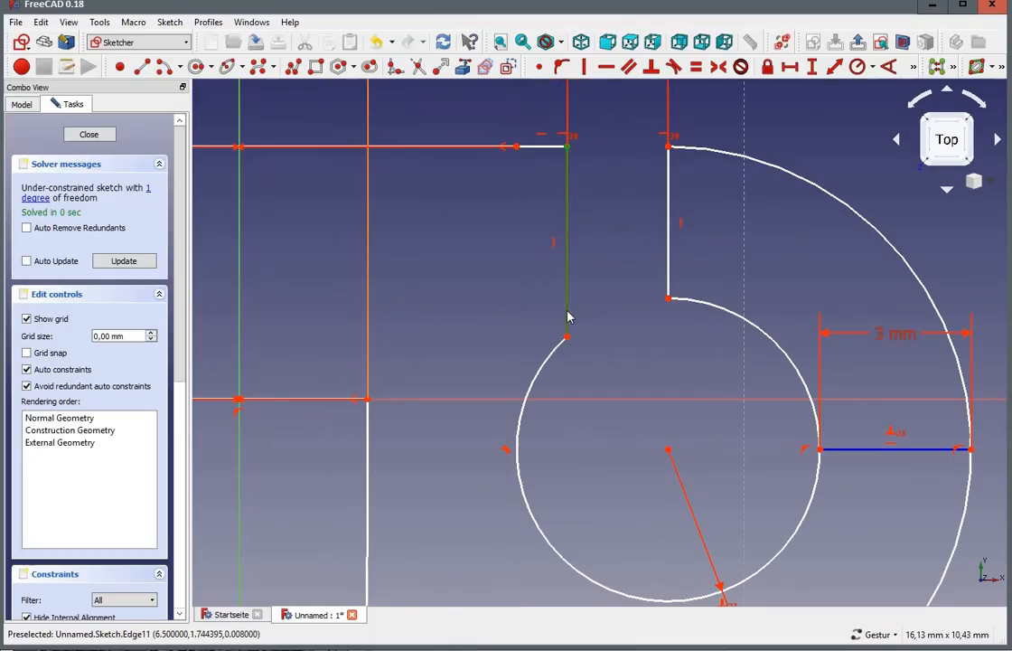
{"action": "mouse_move", "coordinate": [567, 316]}
{"action": "left_mouse_down"}
{"action": "mouse_move", "coordinate": [578, 298]}
{"action": "mouse_move", "coordinate": [616, 288]}
{"action": "mouse_move", "coordinate": [564, 304]}
{"action": "left_mouse_up"}
{"action": "scroll", "coordinate": [564, 303], "scroll_direction": "down", "scroll_amount": 4}
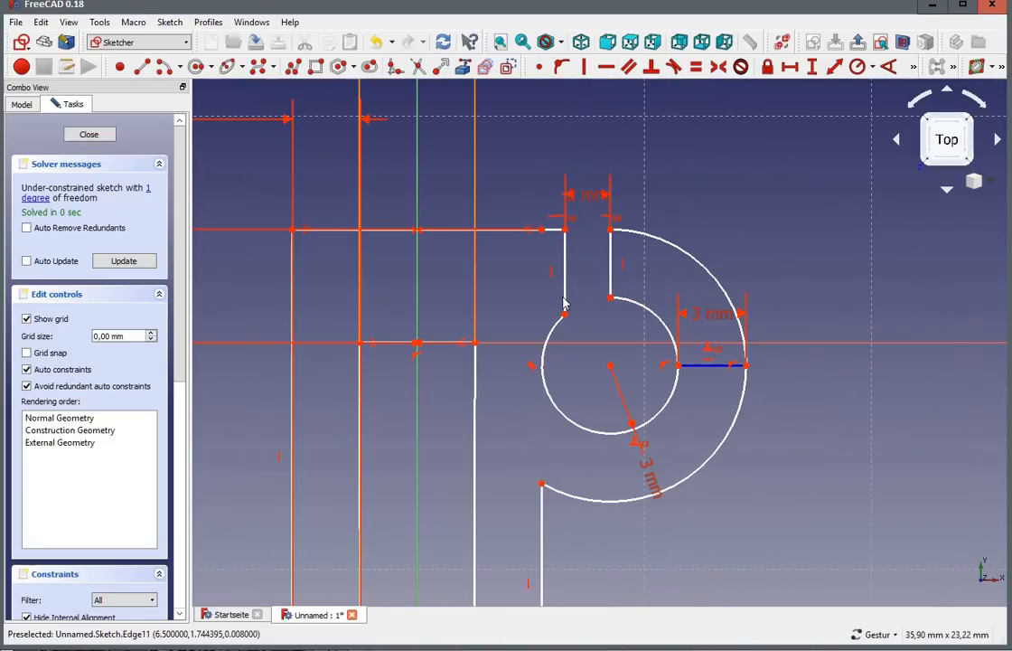
{"action": "scroll", "coordinate": [565, 304], "scroll_direction": "up", "scroll_amount": 2}
{"action": "scroll", "coordinate": [565, 304], "scroll_direction": "down", "scroll_amount": 2}
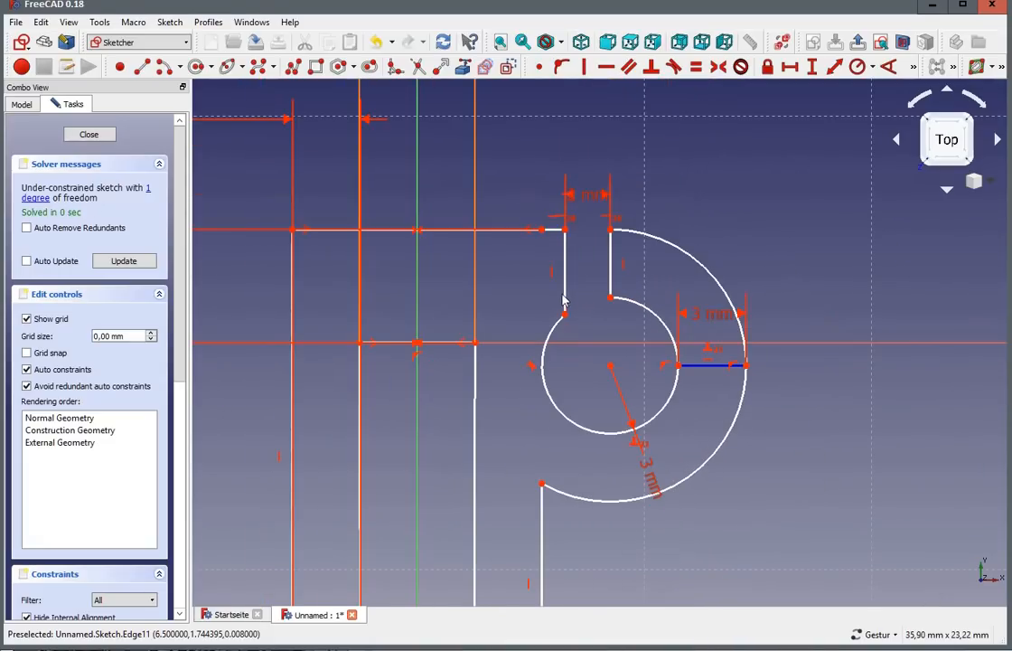
Step: Align the lower endpoint of the slot's profile-side line vertically with the outer arc's lower endpoint, and close the sketch
{"action": "left_click", "coordinate": [541, 484]}
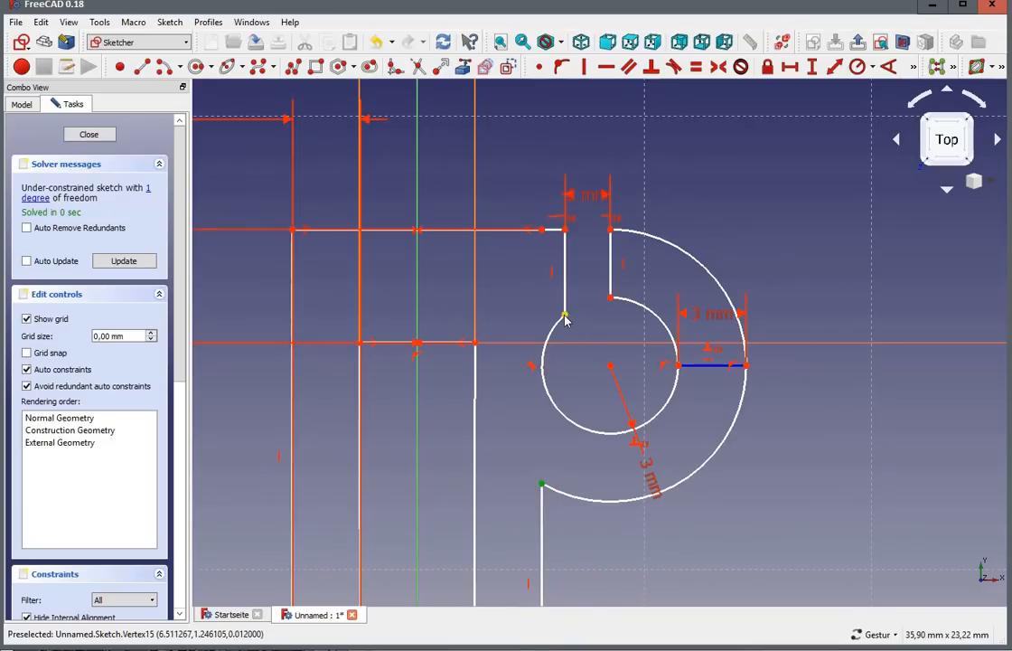
{"action": "left_click", "coordinate": [565, 316]}
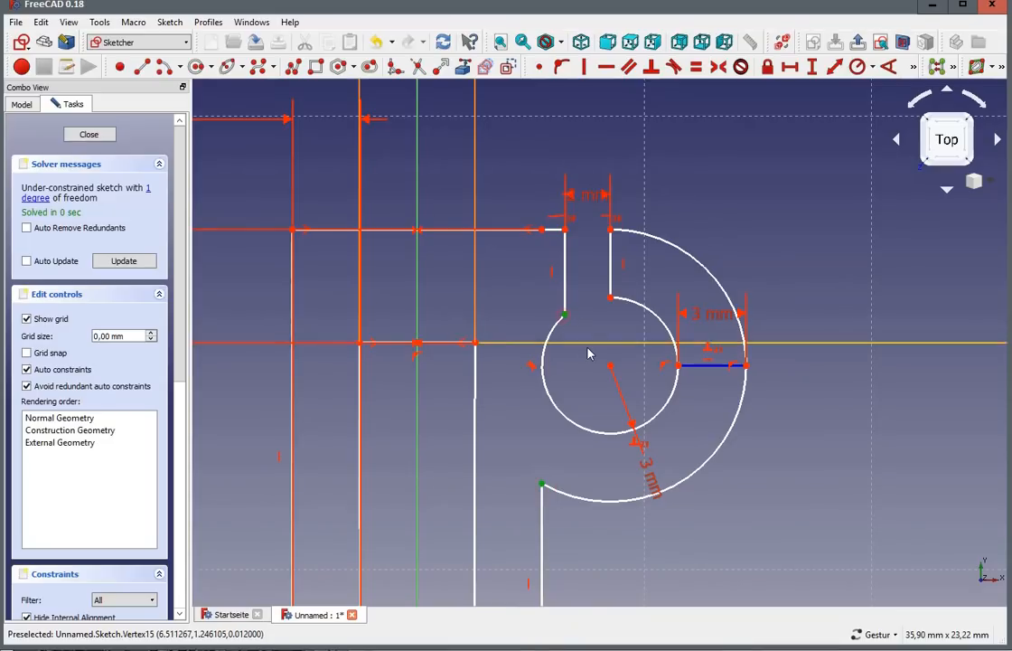
{"action": "left_click", "coordinate": [583, 66]}
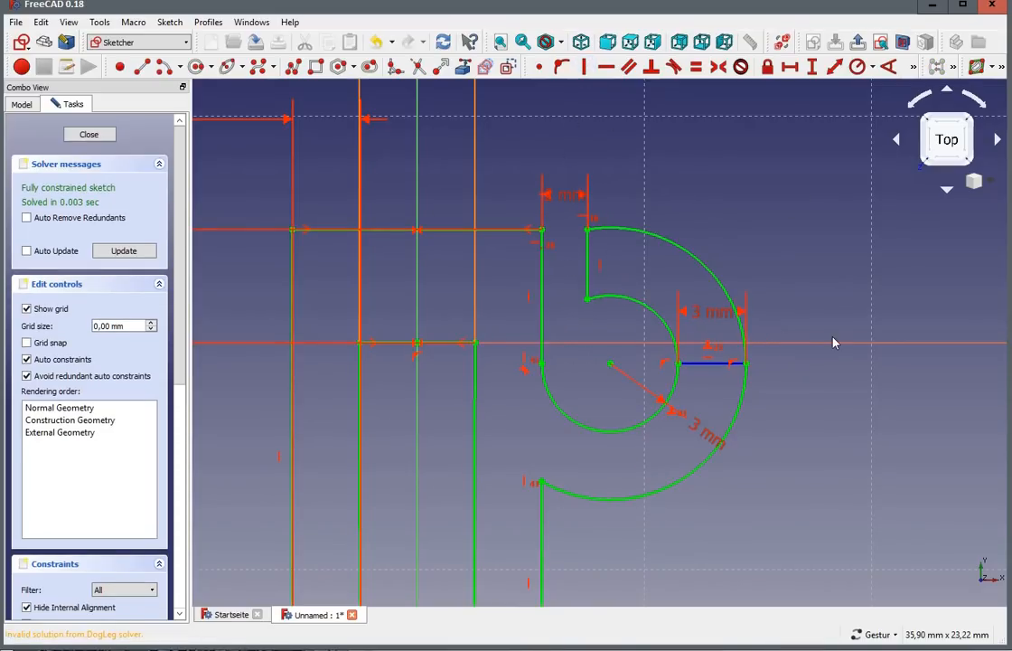
{"action": "scroll", "coordinate": [782, 422], "scroll_direction": "down", "scroll_amount": 2}
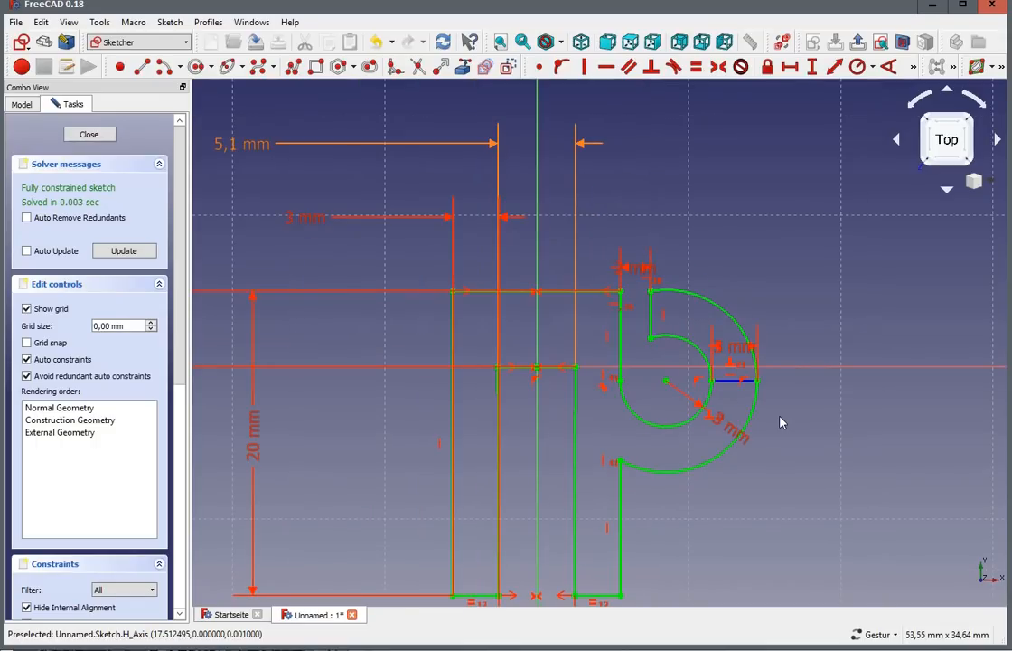
{"action": "scroll", "coordinate": [782, 422], "scroll_direction": "up", "scroll_amount": 2}
{"action": "scroll", "coordinate": [771, 298], "scroll_direction": "down", "scroll_amount": 2}
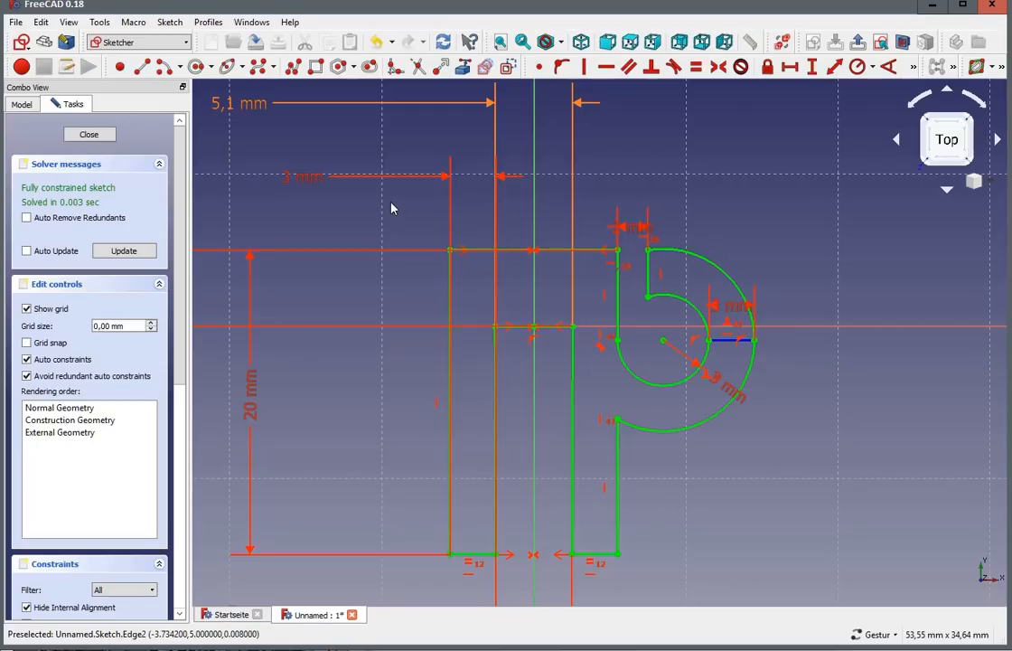
{"action": "left_click", "coordinate": [88, 135]}
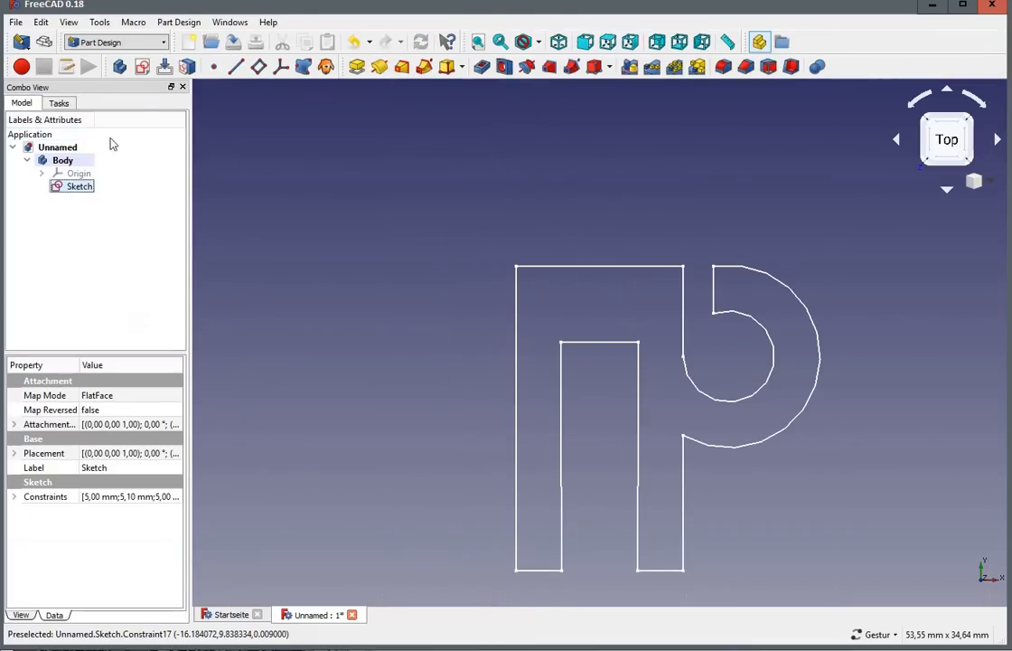
Step: Try to pad the combined profile sketch with a length of 10 mm
{"action": "left_click", "coordinate": [357, 66]}
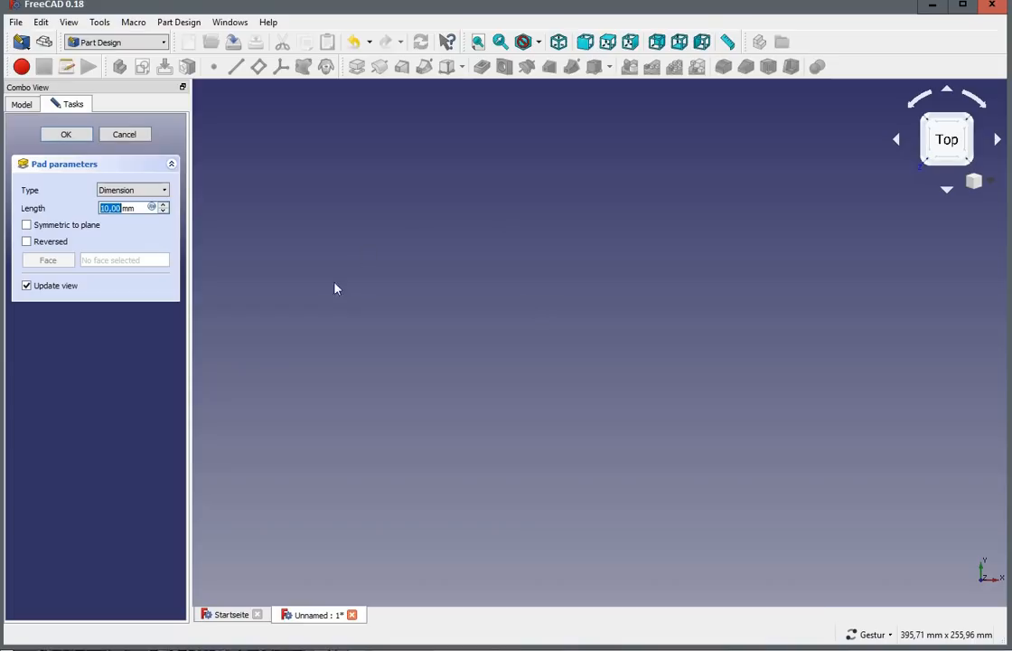
{"action": "left_click", "coordinate": [72, 136]}
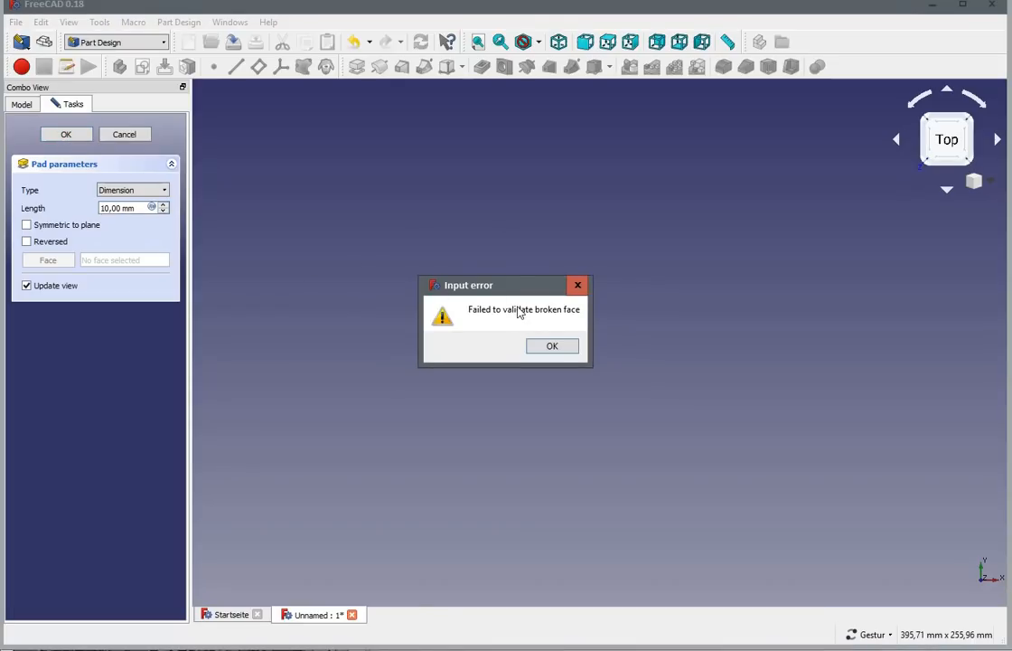
{"action": "left_click", "coordinate": [549, 346]}
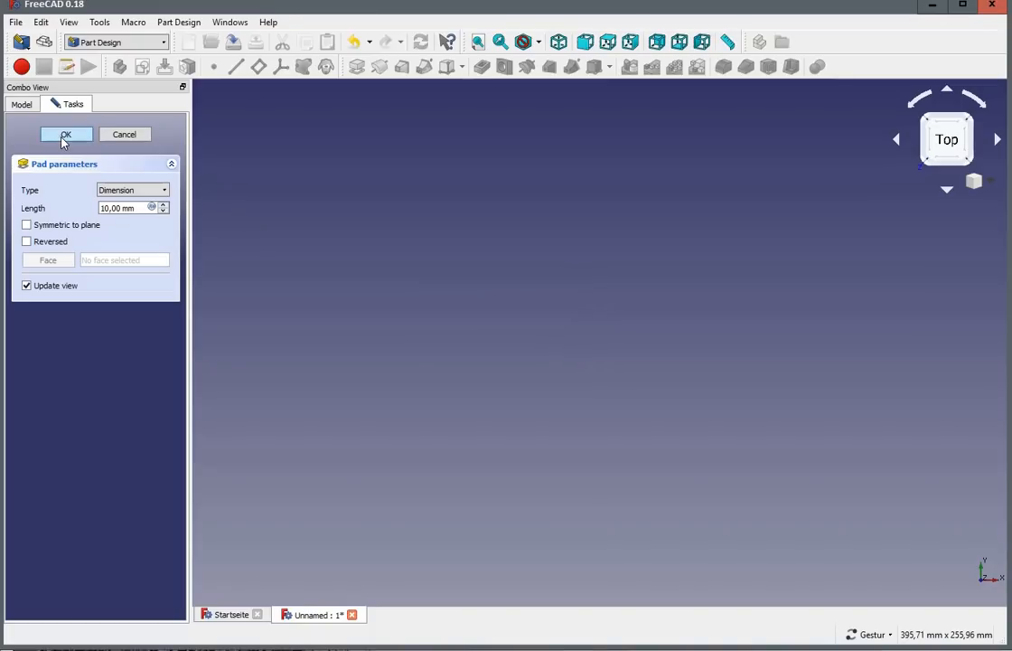
{"action": "left_click", "coordinate": [64, 136]}
{"action": "left_click", "coordinate": [550, 346]}
{"action": "left_click", "coordinate": [128, 132]}
Step: Reopen the combined ring and inverted-U profile sketch for editing
{"action": "scroll", "coordinate": [293, 210], "scroll_direction": "up", "scroll_amount": 4}
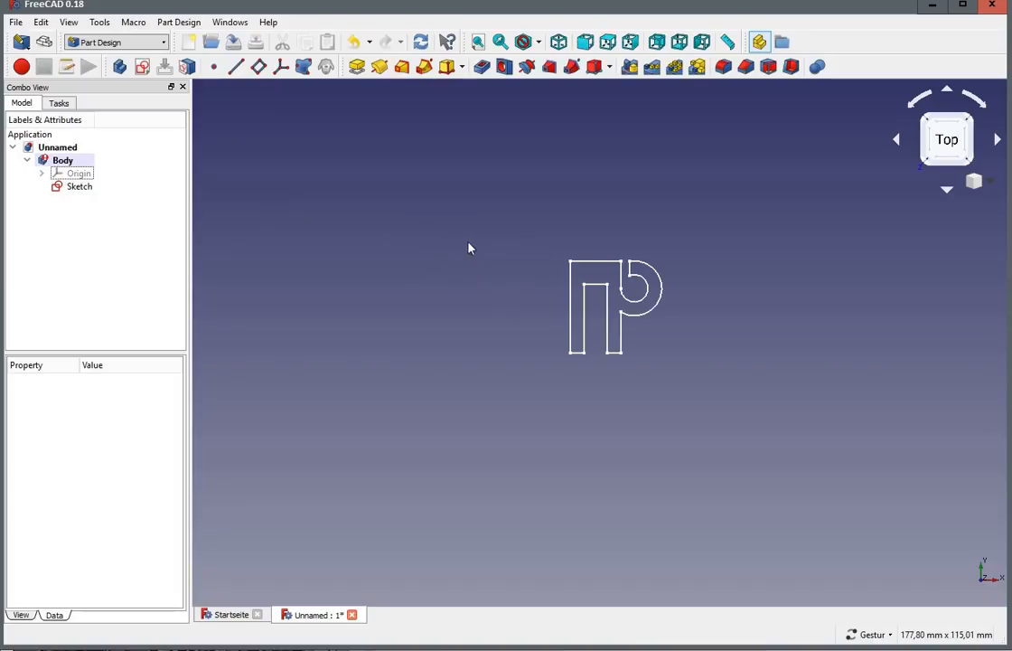
{"action": "scroll", "coordinate": [696, 358], "scroll_direction": "up", "scroll_amount": 2}
{"action": "scroll", "coordinate": [689, 338], "scroll_direction": "up", "scroll_amount": 2}
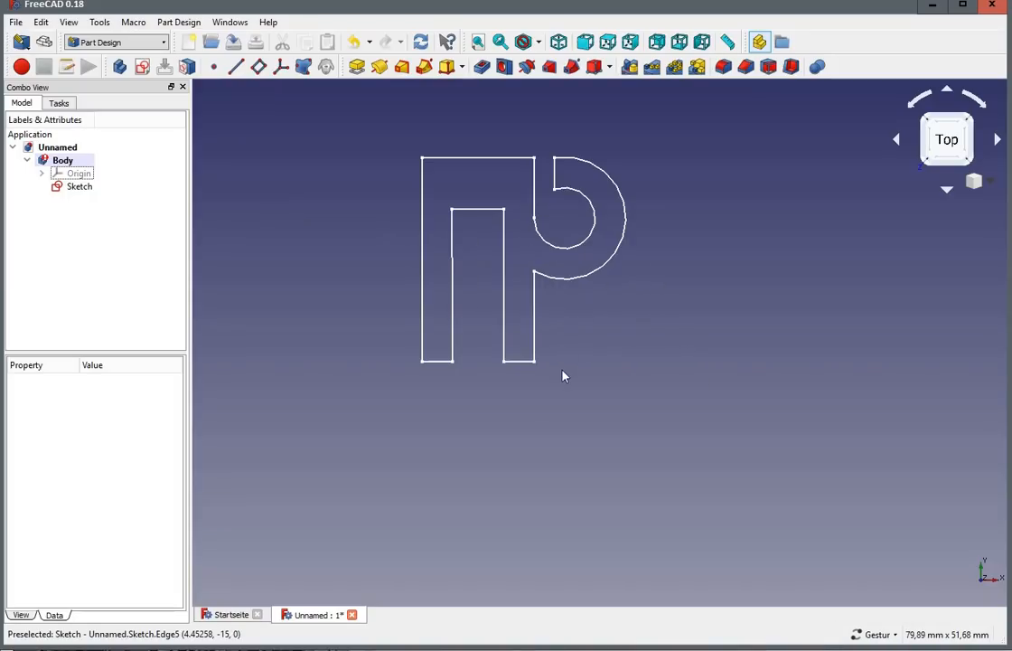
{"action": "double_click", "coordinate": [72, 188]}
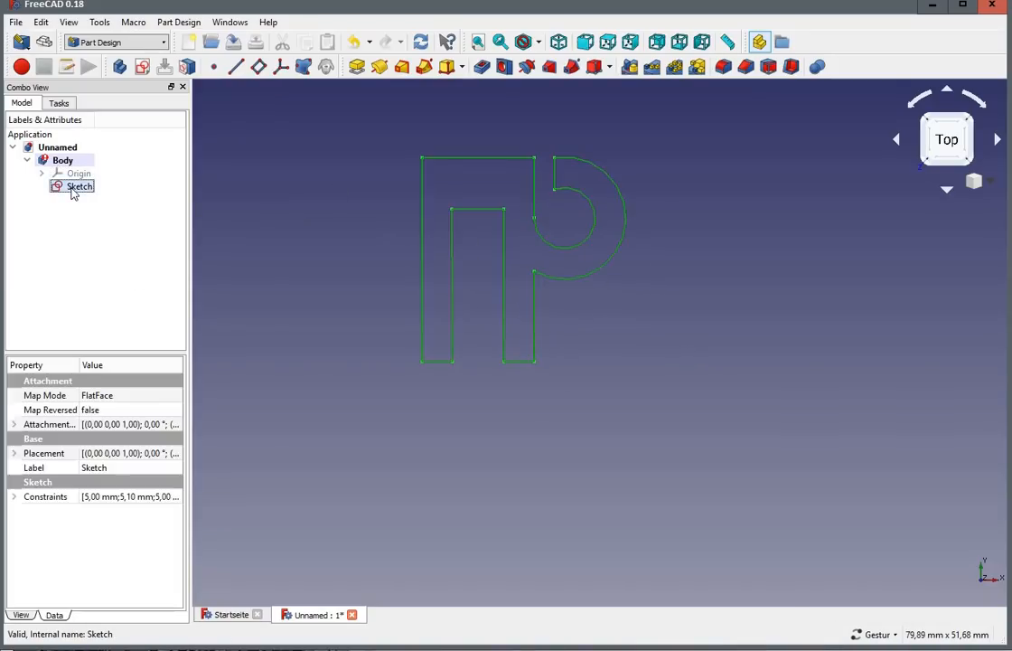
{"action": "scroll", "coordinate": [309, 206], "scroll_direction": "down", "scroll_amount": 2}
{"action": "scroll", "coordinate": [330, 158], "scroll_direction": "down", "scroll_amount": 4}
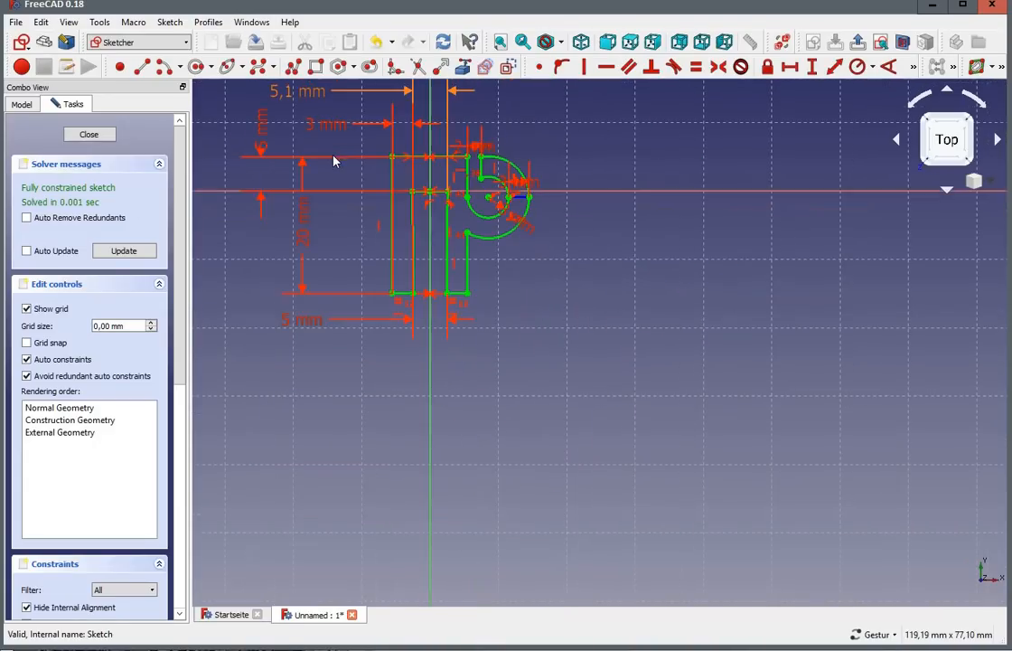
{"action": "scroll", "coordinate": [397, 131], "scroll_direction": "up", "scroll_amount": 3}
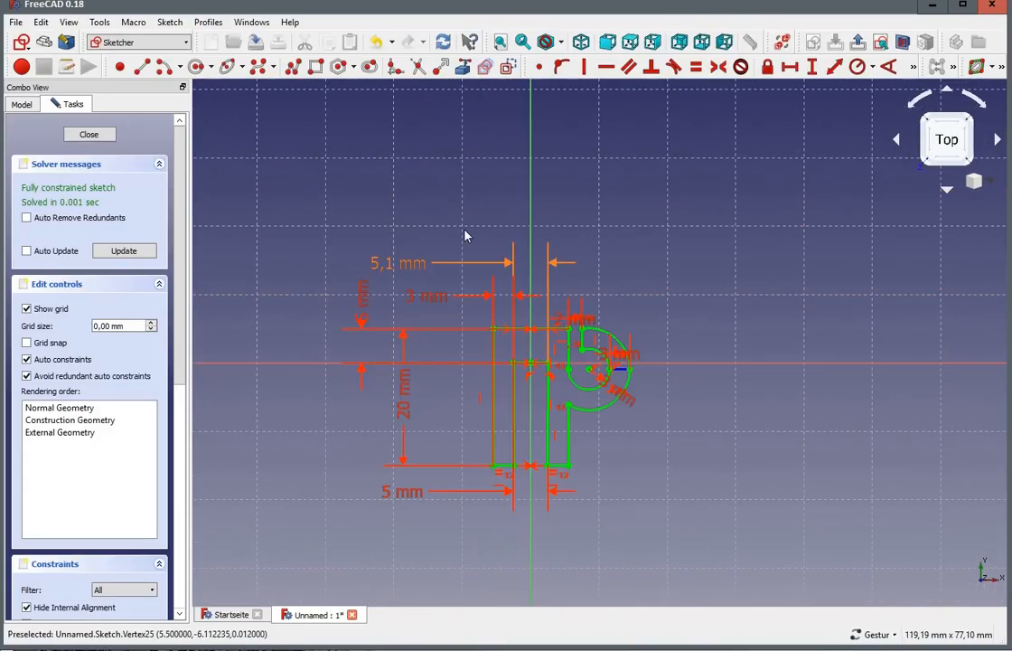
{"action": "scroll", "coordinate": [689, 309], "scroll_direction": "up", "scroll_amount": 2}
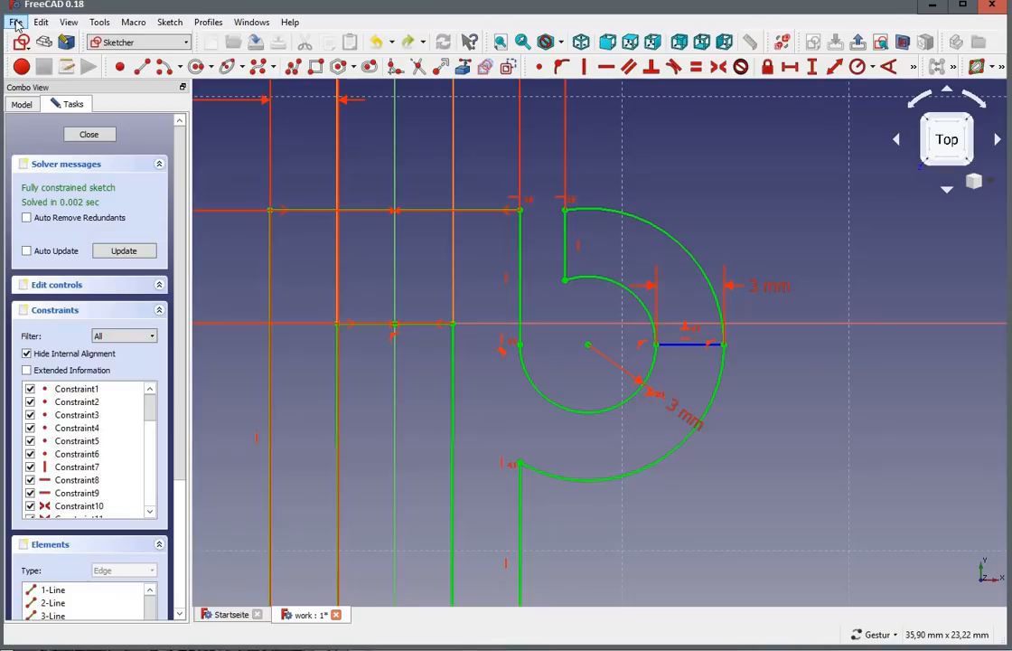
Step: Delete all constraints in the profile sketch
{"action": "left_click", "coordinate": [169, 23]}
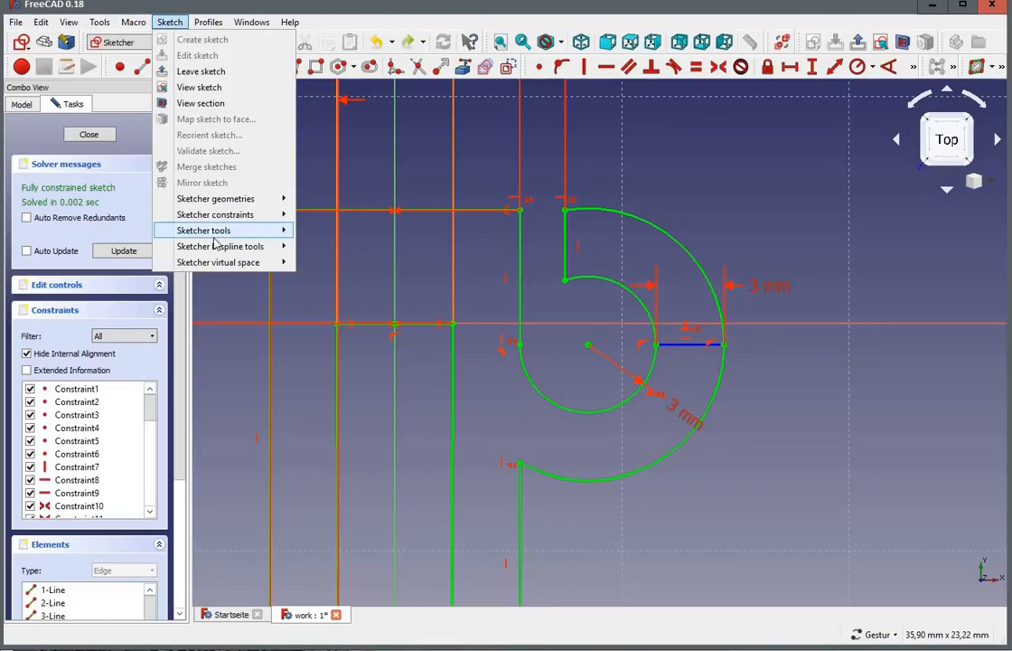
{"action": "mouse_move", "coordinate": [218, 237]}
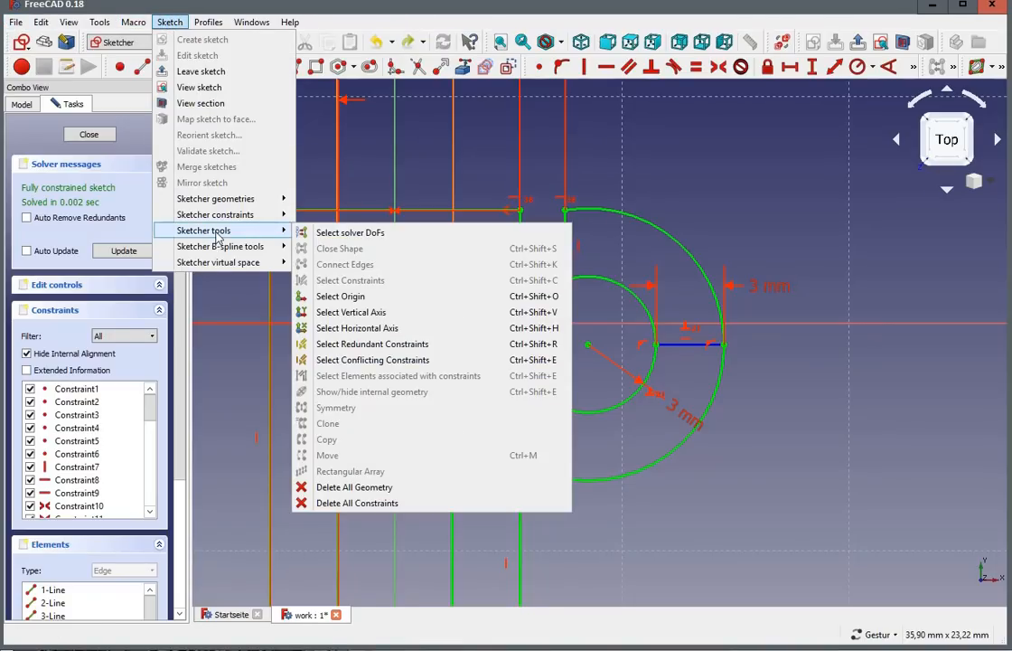
{"action": "left_click", "coordinate": [365, 503]}
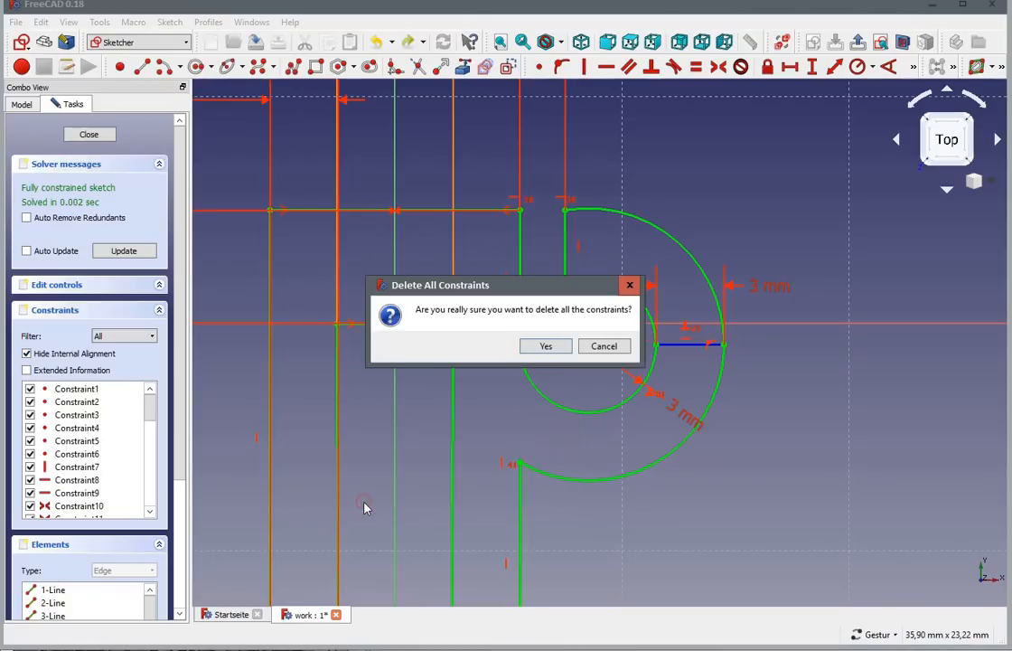
{"action": "left_click", "coordinate": [543, 348]}
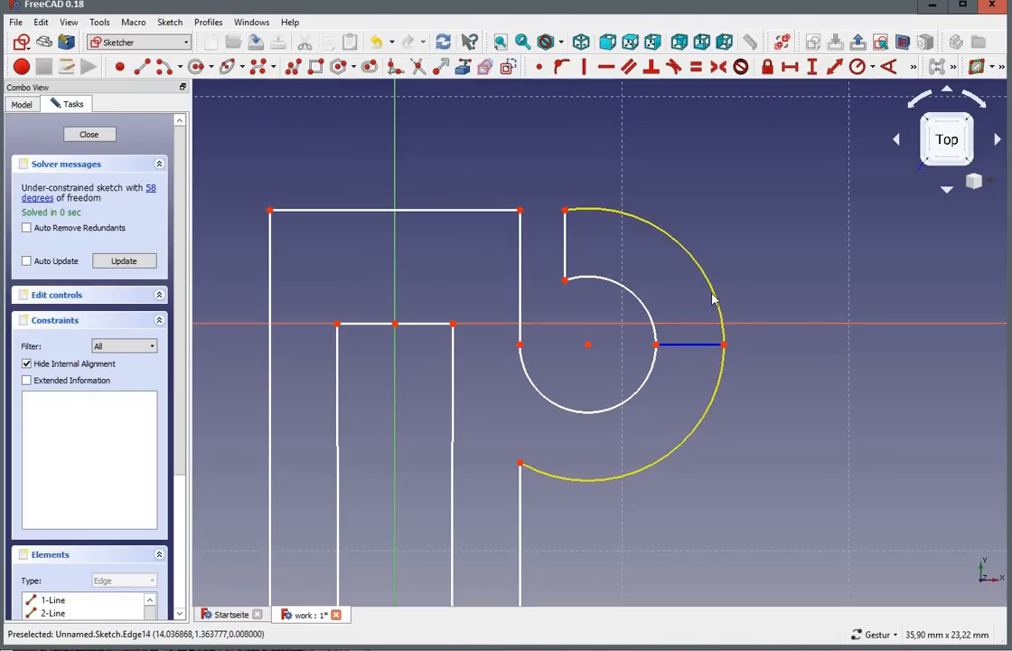
Step: Pull the outer arc, both slot side lines and the profile's top edge out of place to check their joints for stray geometry
{"action": "left_click_drag", "start_coordinate": [714, 299], "coordinate": [744, 296]}
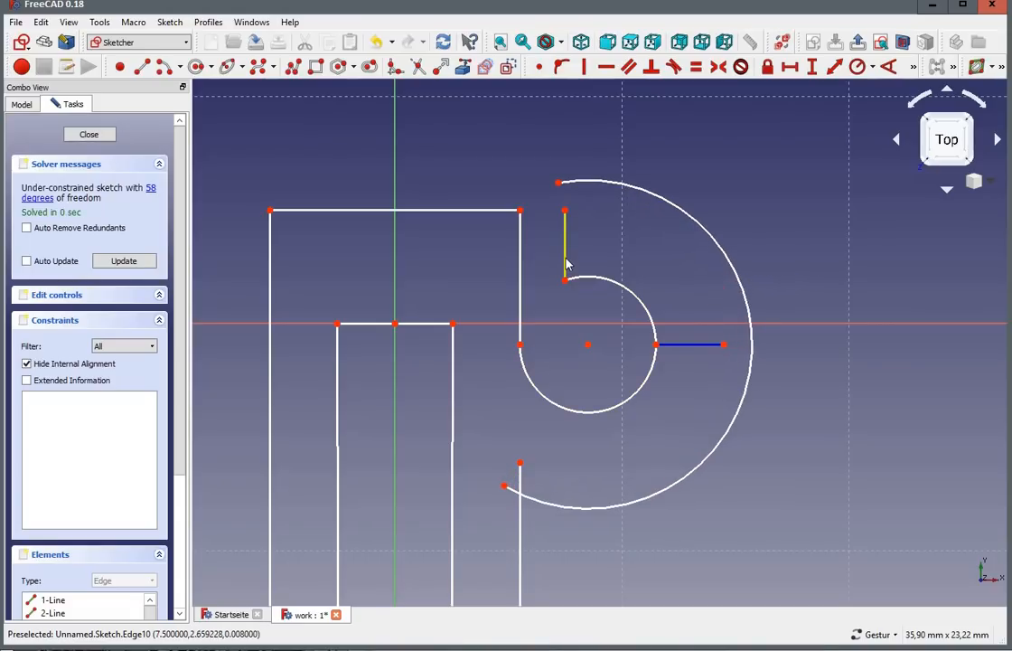
{"action": "left_click_drag", "start_coordinate": [565, 261], "coordinate": [582, 244]}
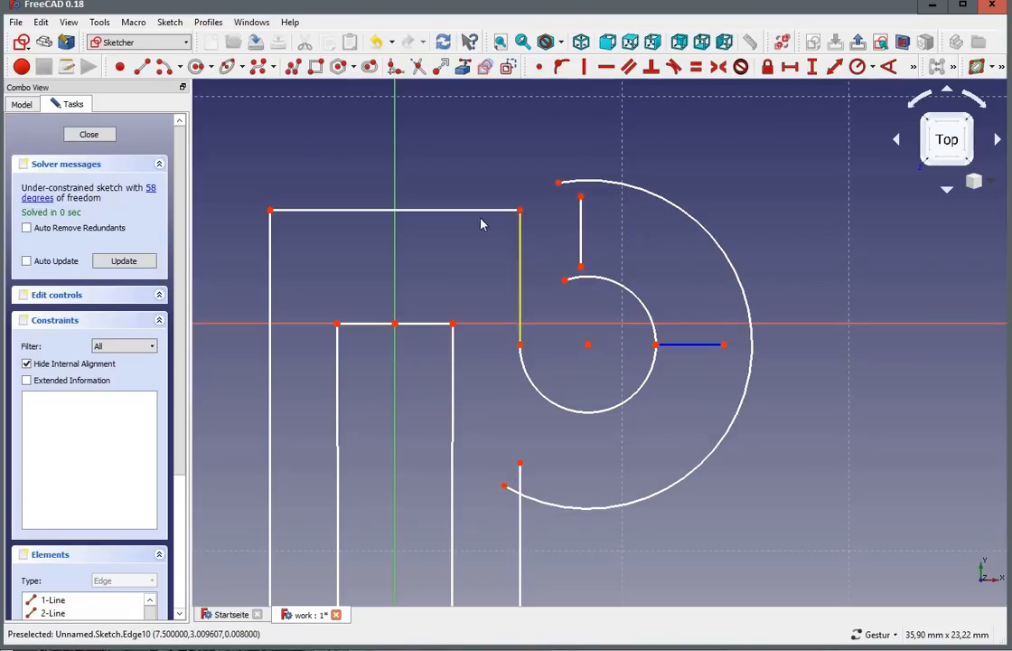
{"action": "left_click_drag", "start_coordinate": [480, 210], "coordinate": [471, 178]}
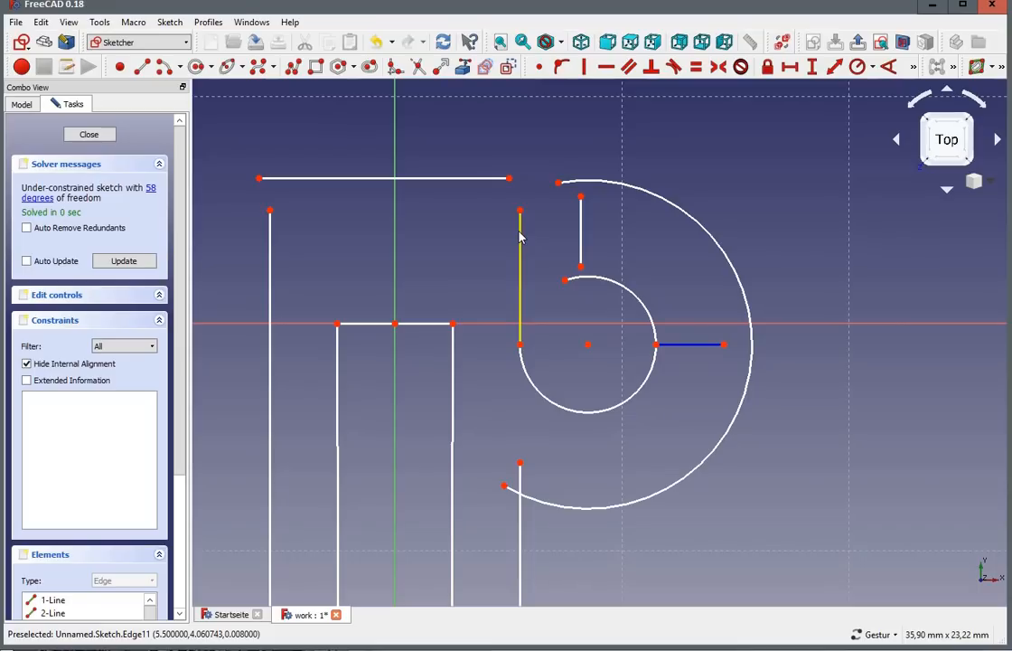
{"action": "left_click_drag", "start_coordinate": [520, 234], "coordinate": [545, 241]}
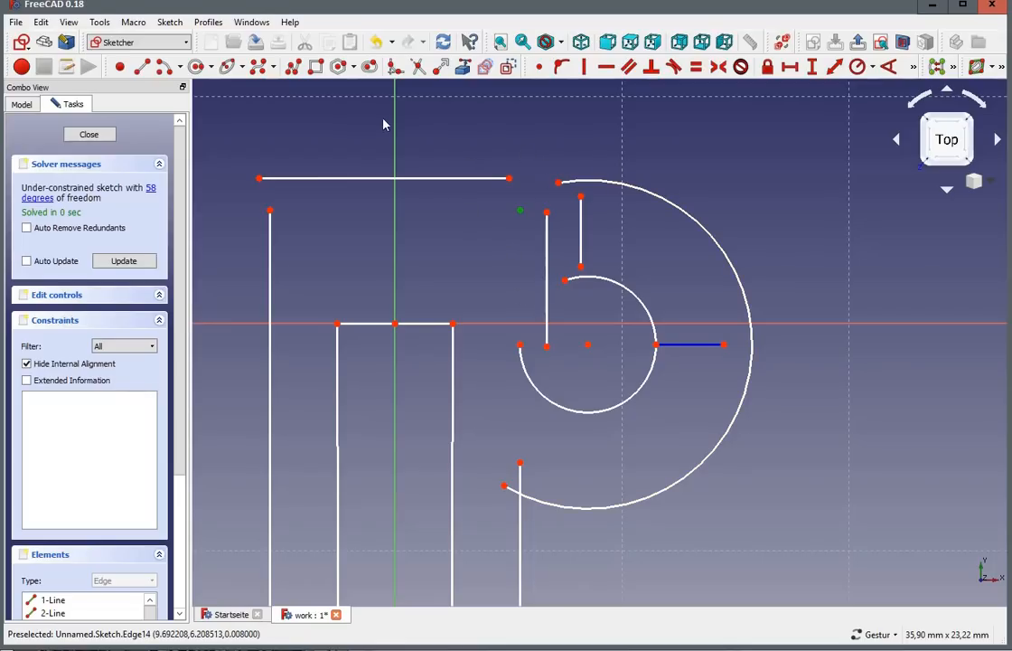
Step: Undo the moves of the arc and lines and the deletion of all constraints
{"action": "left_click", "coordinate": [41, 22]}
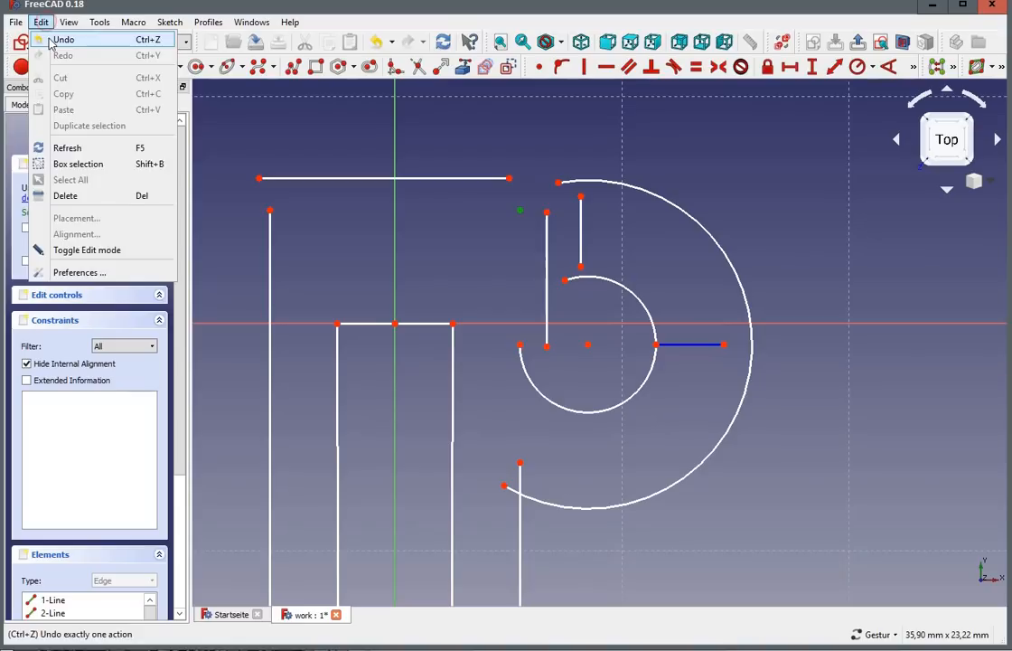
{"action": "left_click", "coordinate": [52, 39]}
{"action": "left_click", "coordinate": [41, 22]}
{"action": "left_click", "coordinate": [56, 39]}
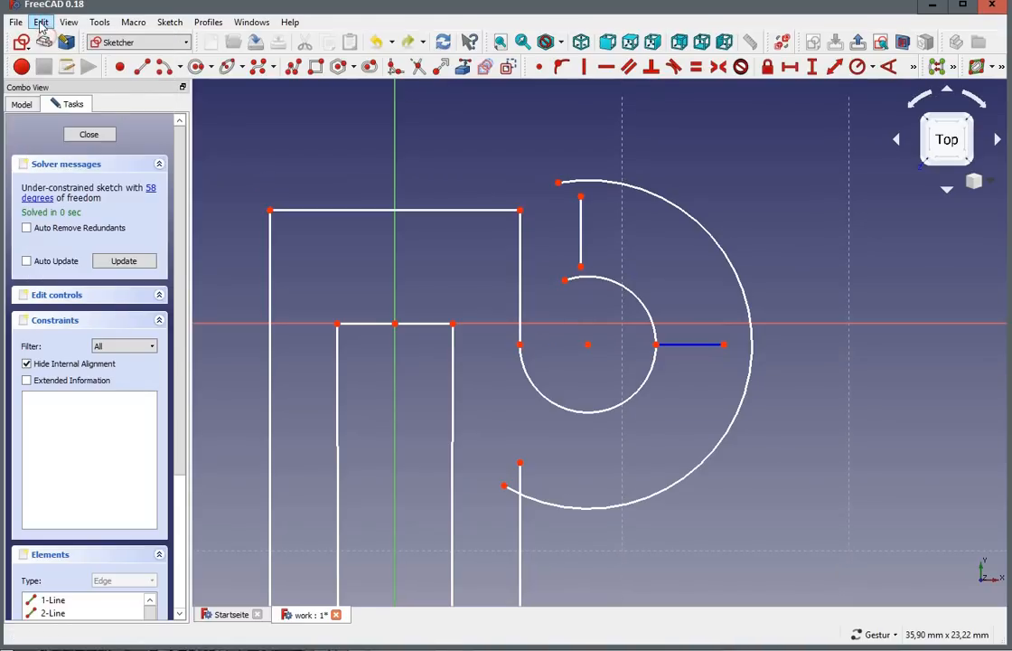
{"action": "left_click", "coordinate": [41, 22]}
{"action": "left_click", "coordinate": [56, 39]}
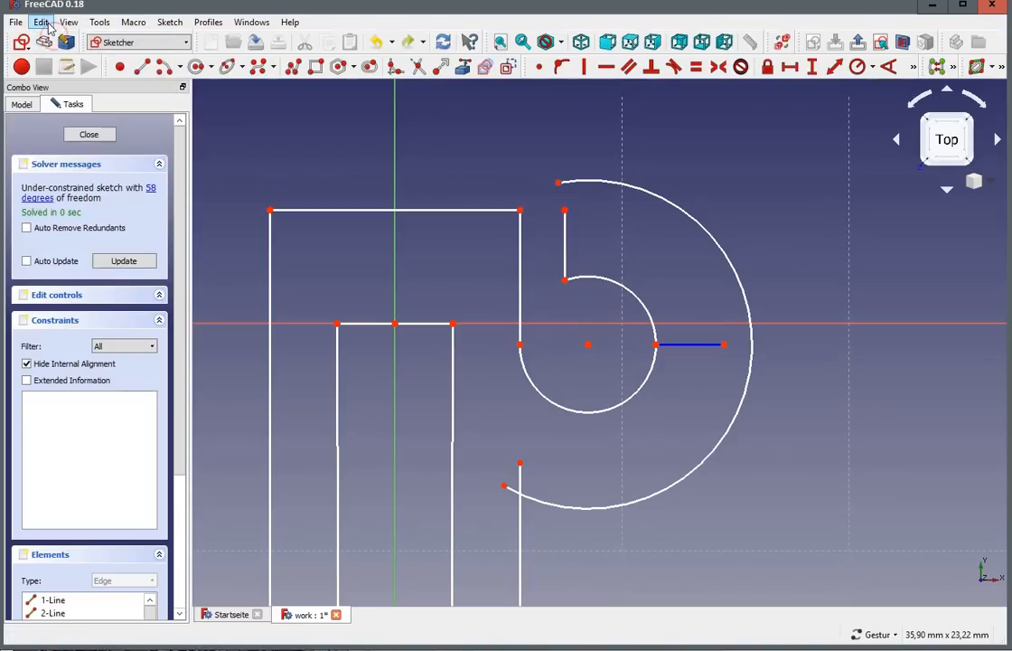
{"action": "left_click", "coordinate": [41, 22]}
{"action": "left_click", "coordinate": [59, 41]}
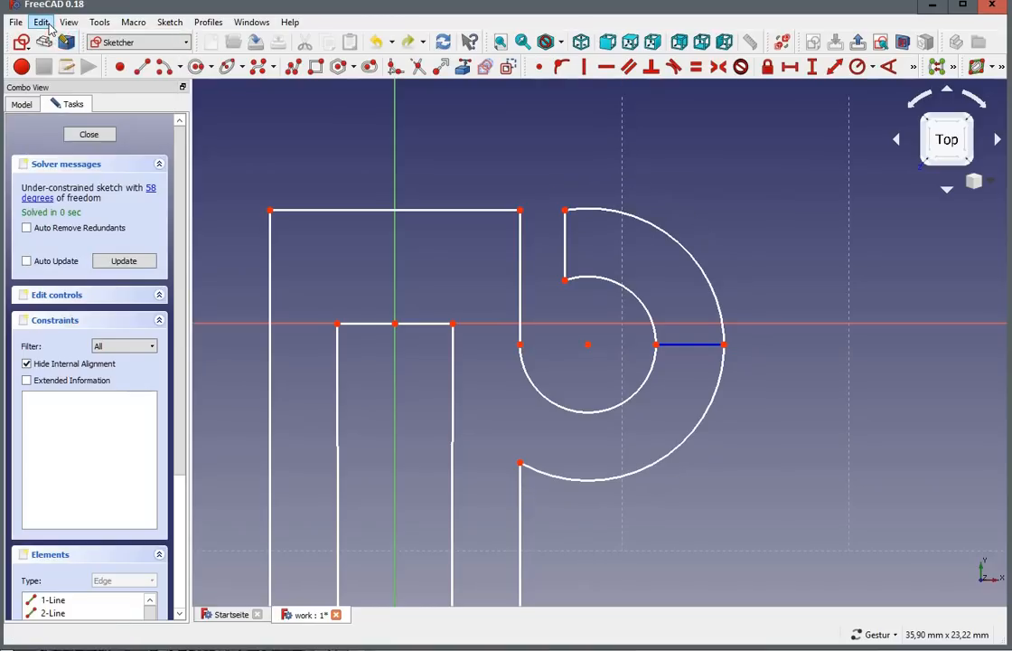
{"action": "left_click", "coordinate": [41, 22]}
{"action": "mouse_move", "coordinate": [68, 22]}
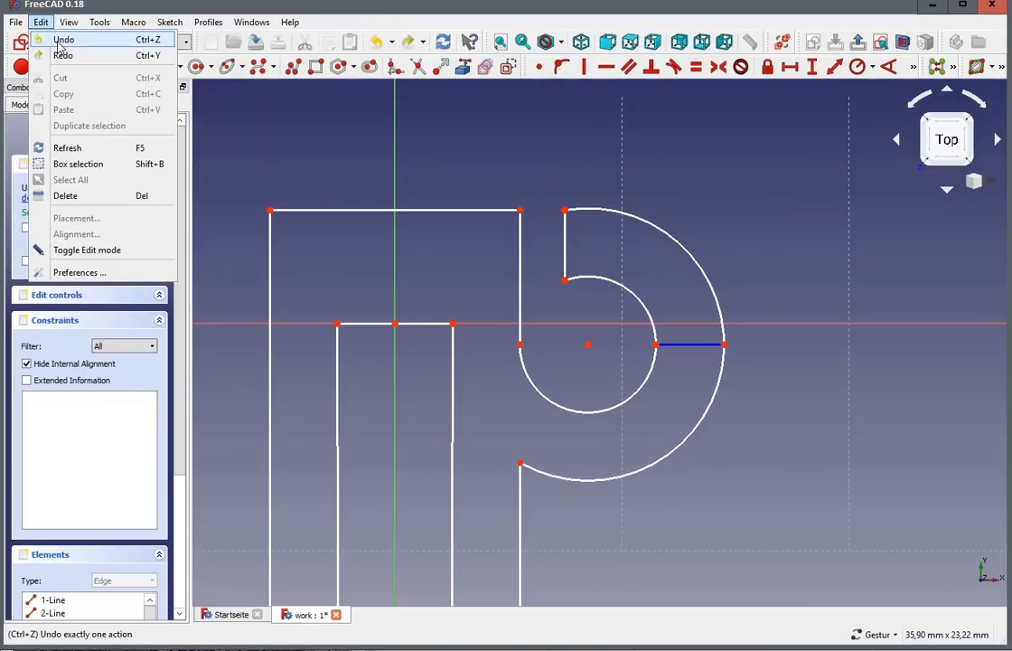
{"action": "left_click", "coordinate": [58, 40]}
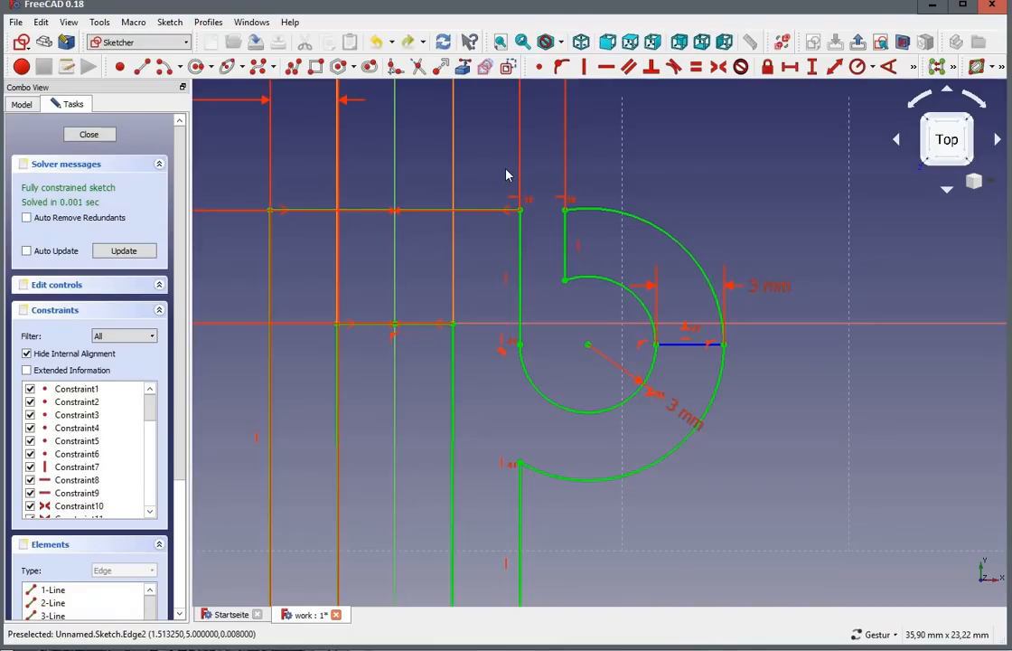
Step: Select the constraints associated with the profile's top edge and the slot's profile-side line, and delete them
{"action": "scroll", "coordinate": [506, 174], "scroll_direction": "up", "scroll_amount": 2}
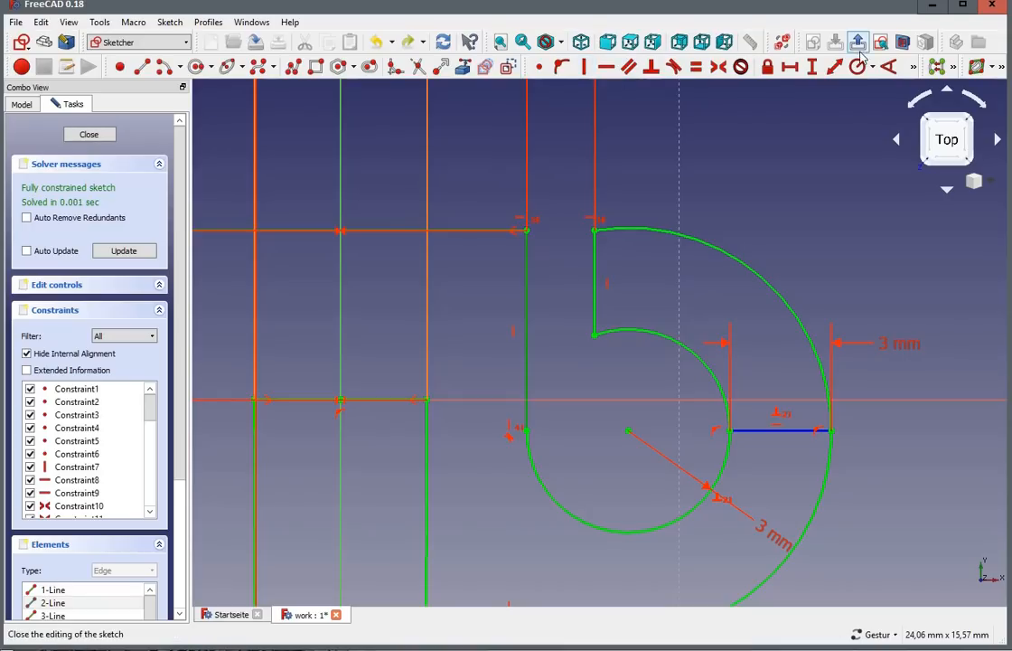
{"action": "left_click", "coordinate": [954, 68]}
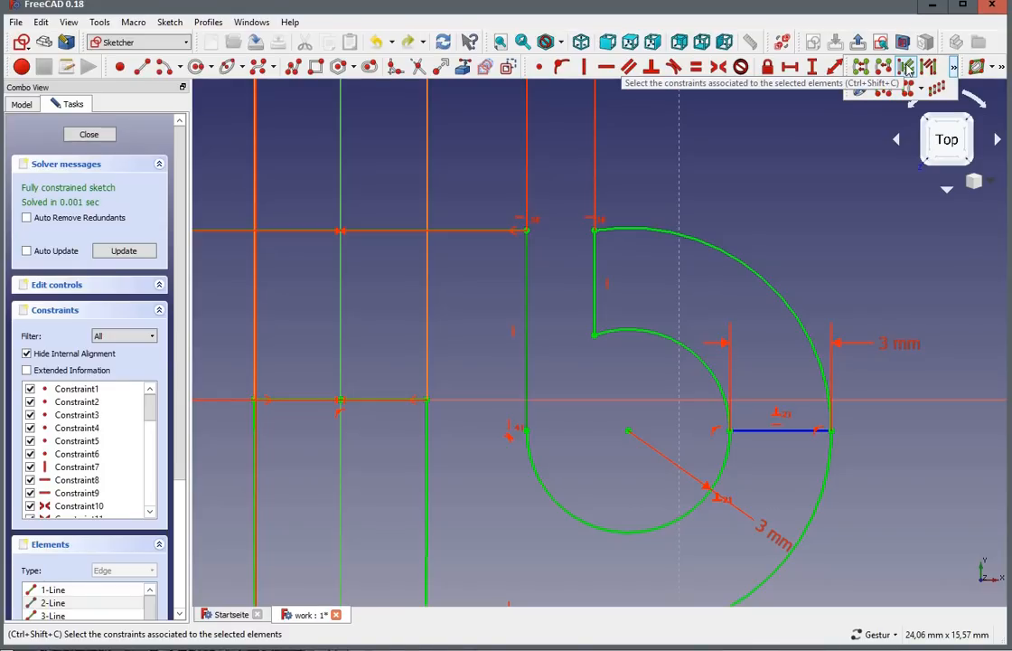
{"action": "left_click", "coordinate": [906, 68]}
{"action": "left_click", "coordinate": [759, 140]}
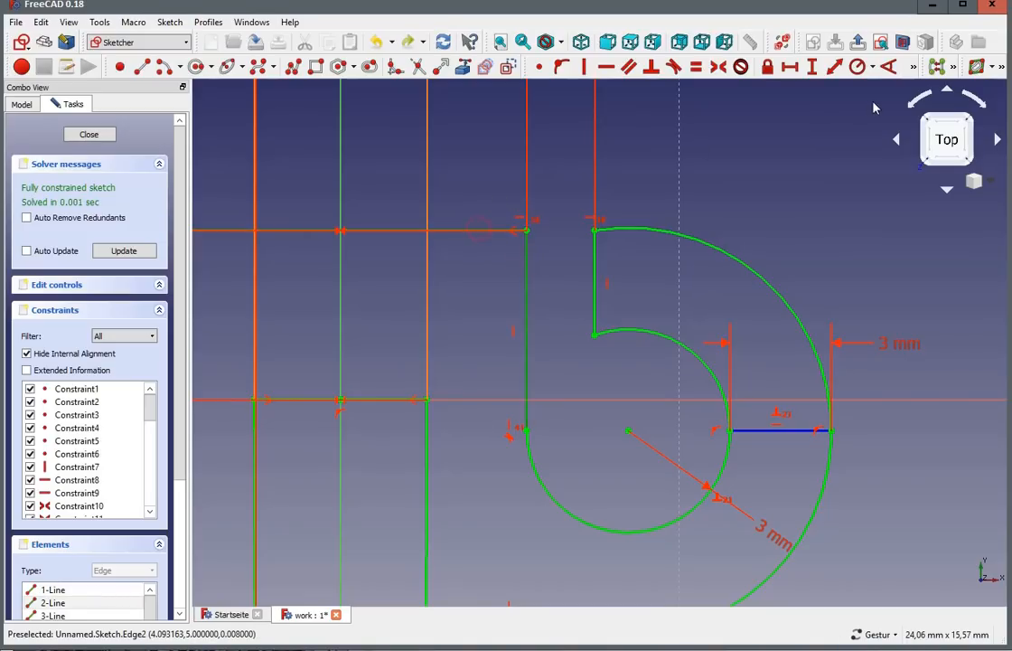
{"action": "left_click", "coordinate": [953, 67]}
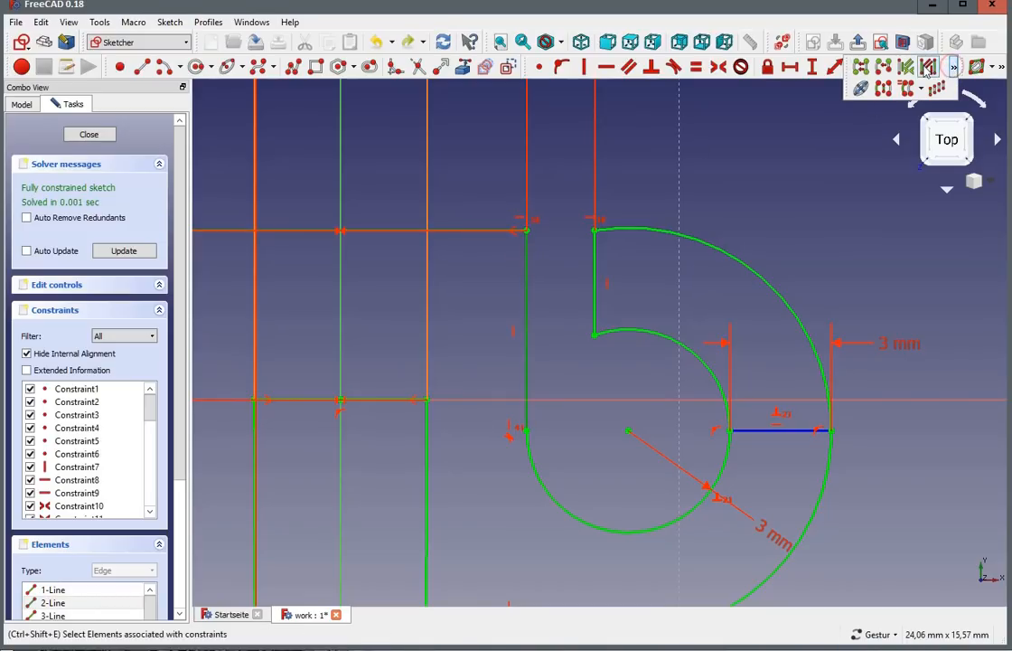
{"action": "left_click", "coordinate": [906, 70]}
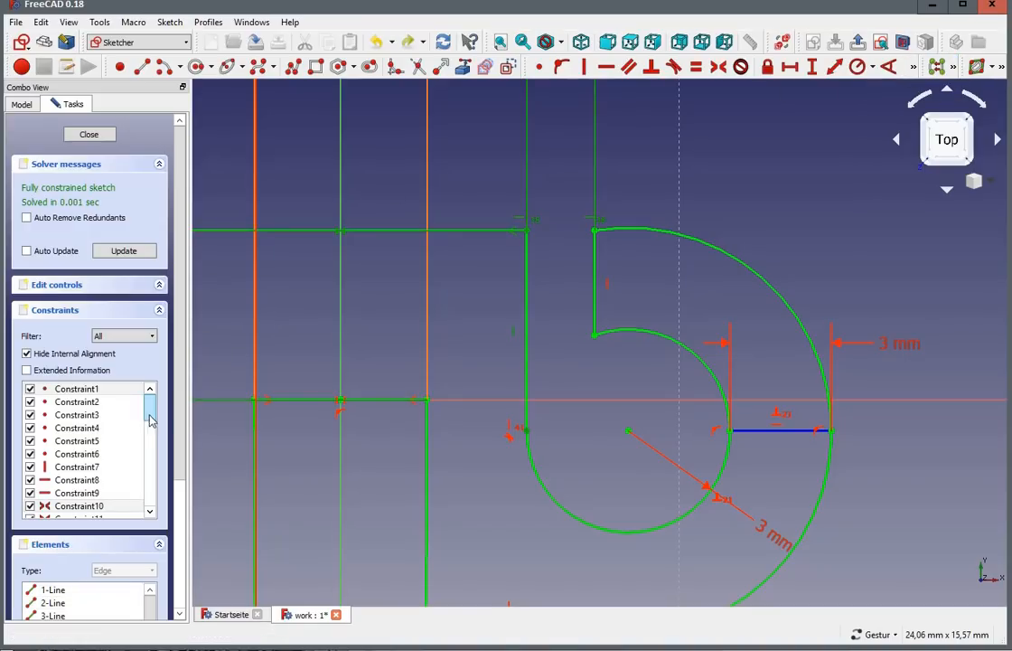
{"action": "left_click_drag", "start_coordinate": [150, 418], "coordinate": [152, 448]}
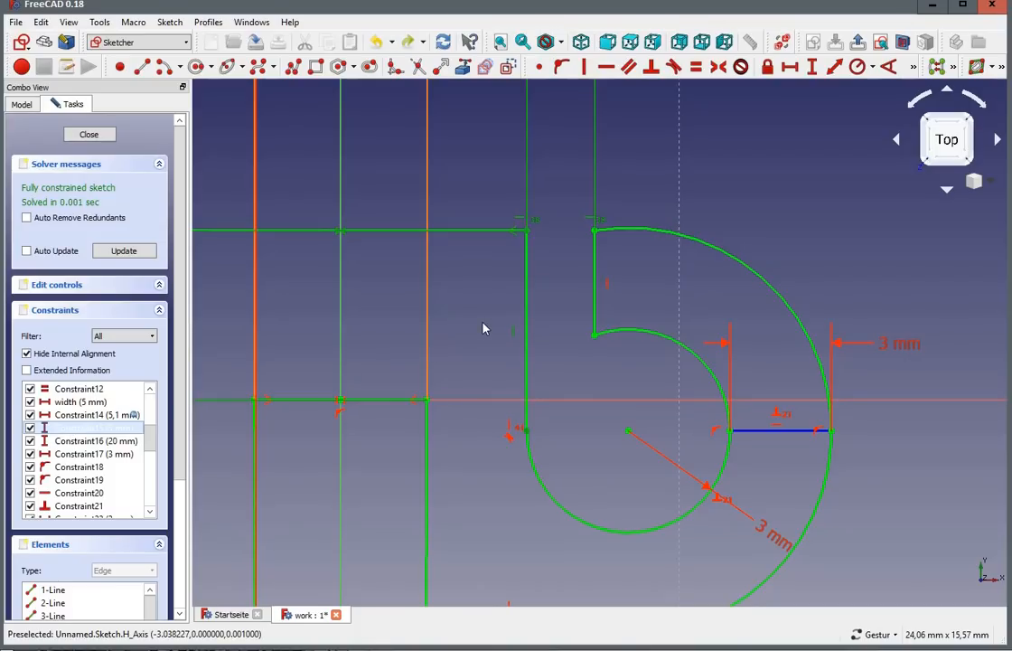
{"action": "key", "text": "Delete"}
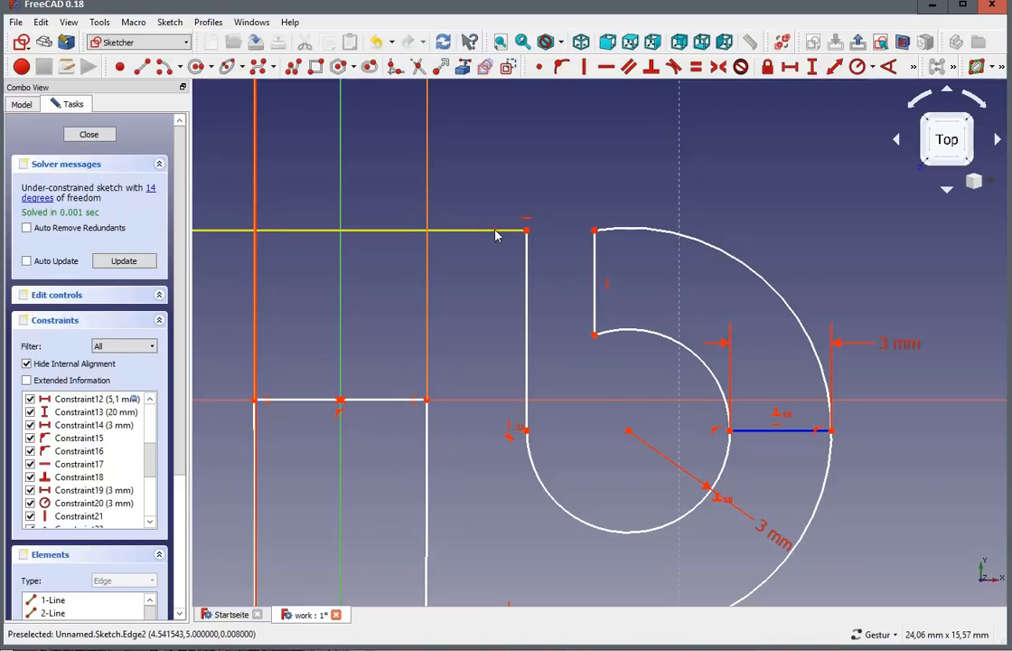
Step: Move the top edge and the slot's profile-side line away from their shared corner and delete the stray point there
{"action": "left_click_drag", "start_coordinate": [495, 230], "coordinate": [495, 206]}
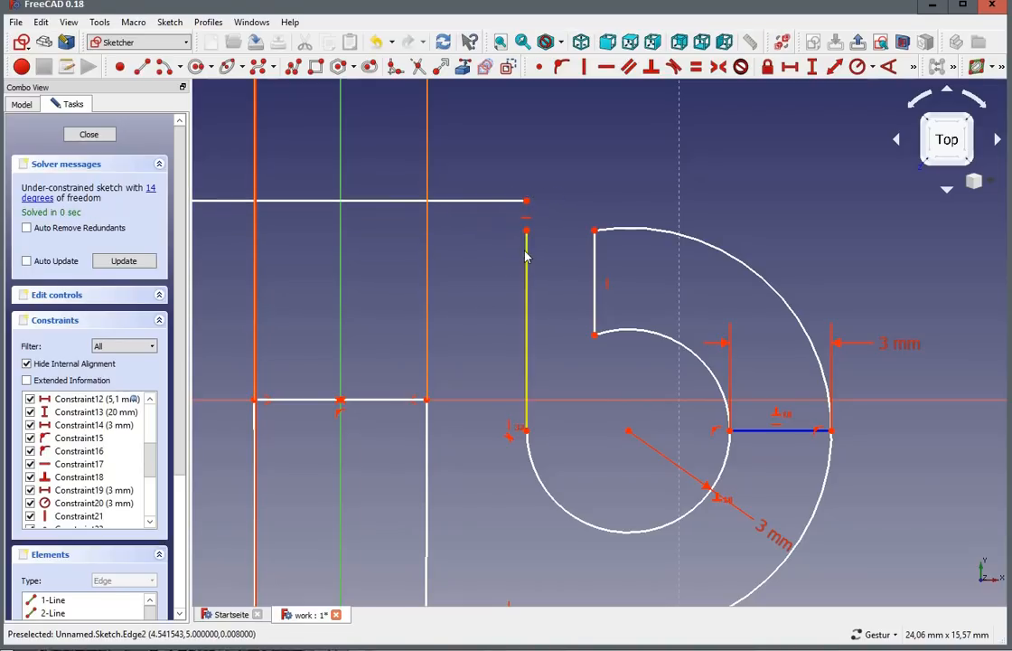
{"action": "left_click_drag", "start_coordinate": [526, 256], "coordinate": [488, 256]}
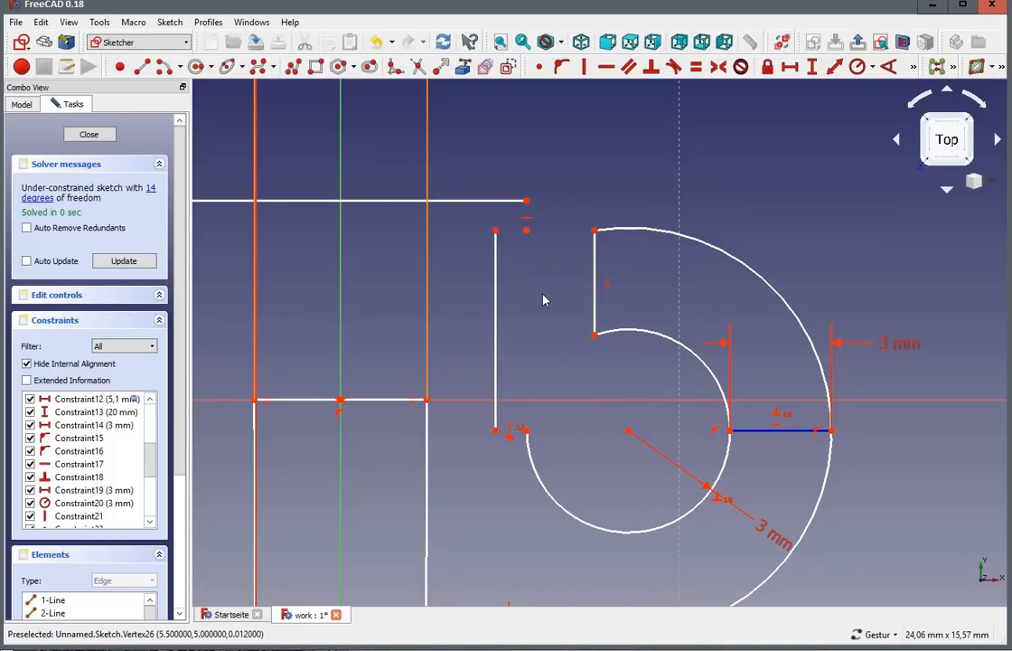
{"action": "left_click", "coordinate": [528, 231]}
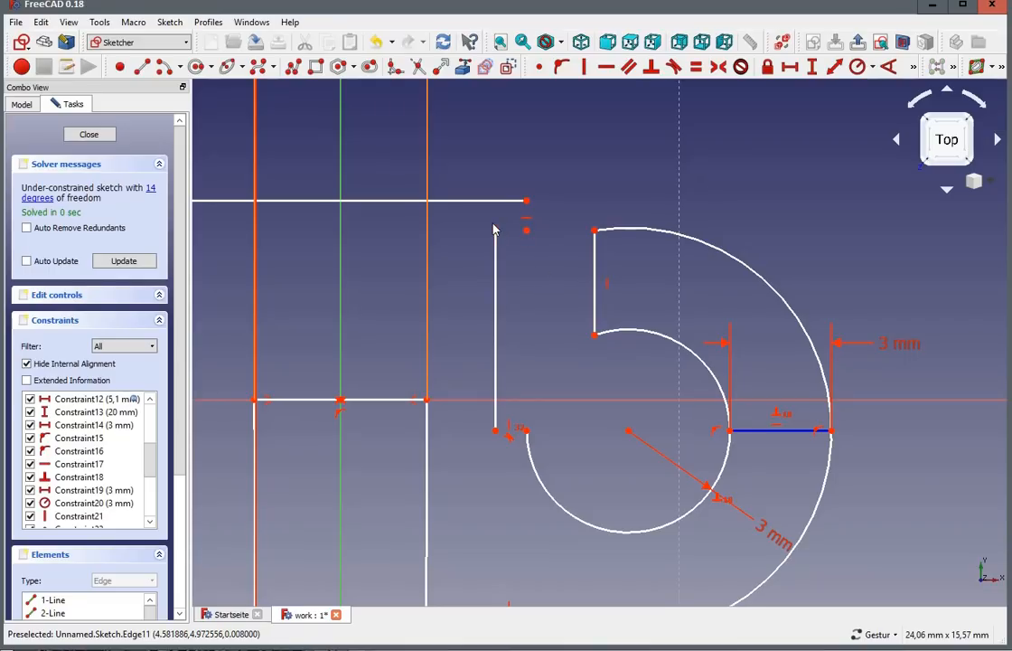
{"action": "left_click", "coordinate": [526, 231]}
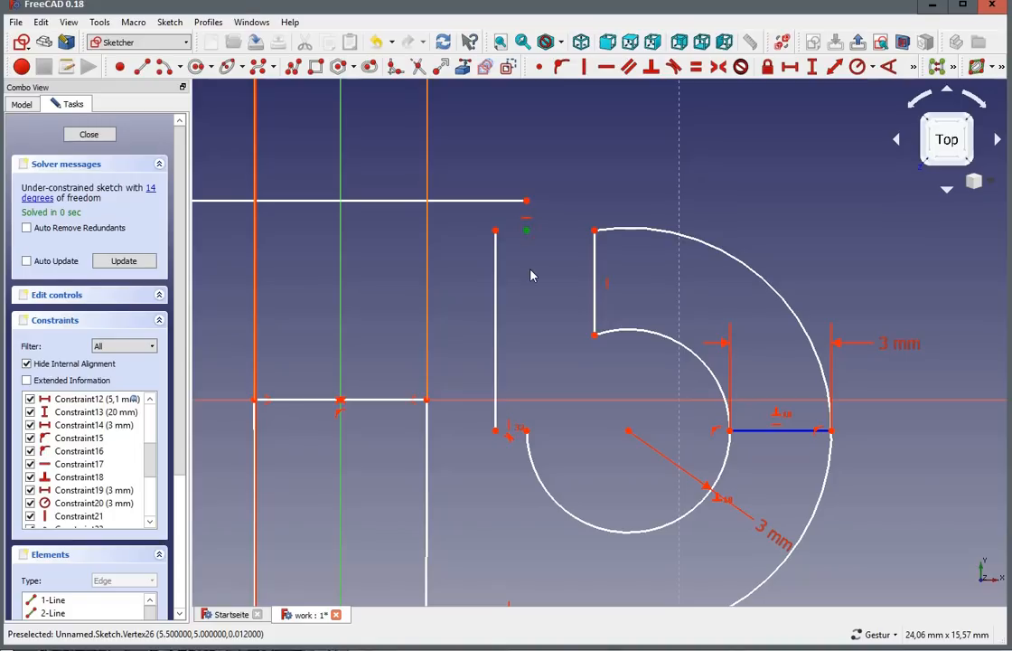
{"action": "left_click", "coordinate": [531, 276]}
{"action": "left_click_drag", "start_coordinate": [529, 237], "coordinate": [556, 255]}
{"action": "left_click", "coordinate": [541, 253]}
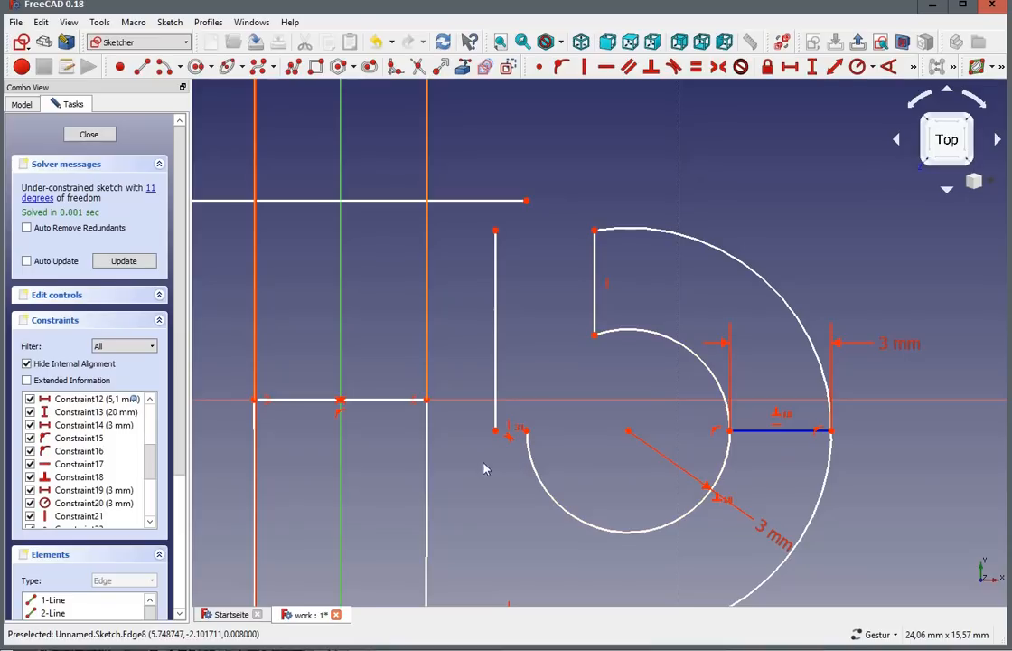
Step: Join the top edge's ends to the outer left side's upper endpoint and the slot's profile-side line's upper endpoint with coincident constraints
{"action": "scroll", "coordinate": [477, 282], "scroll_direction": "down", "scroll_amount": 5}
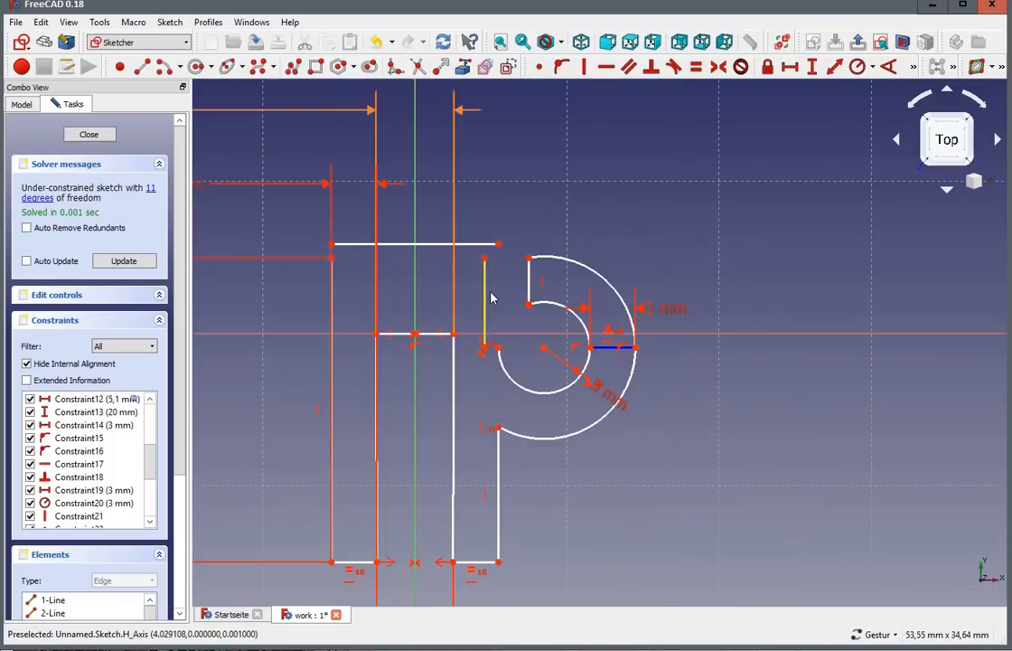
{"action": "scroll", "coordinate": [328, 279], "scroll_direction": "up", "scroll_amount": 3}
{"action": "scroll", "coordinate": [484, 260], "scroll_direction": "up", "scroll_amount": 3}
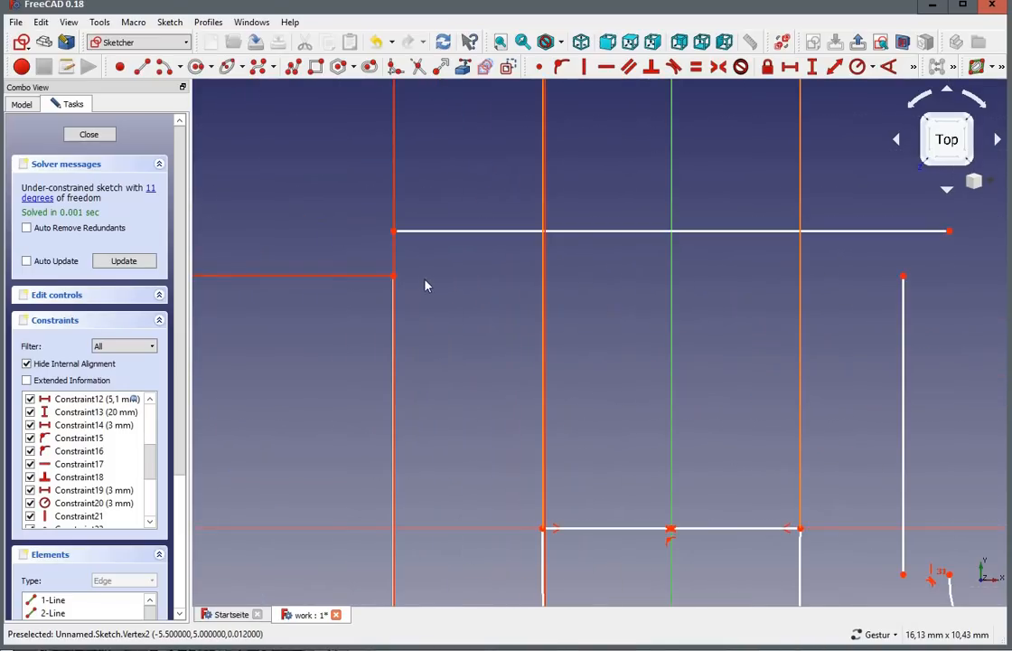
{"action": "left_click", "coordinate": [394, 275]}
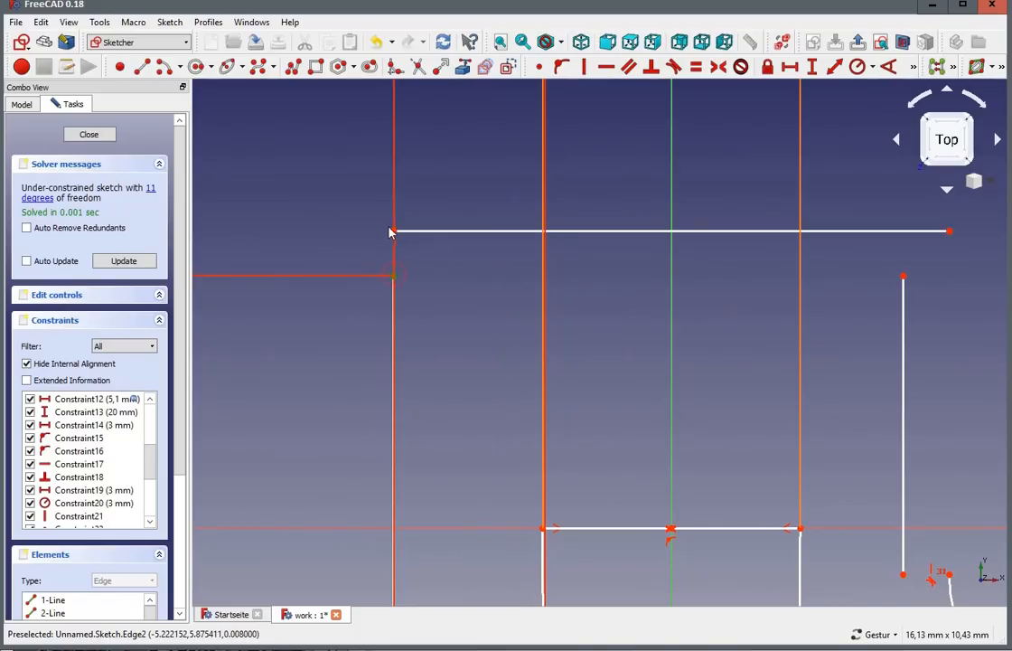
{"action": "left_click", "coordinate": [398, 232]}
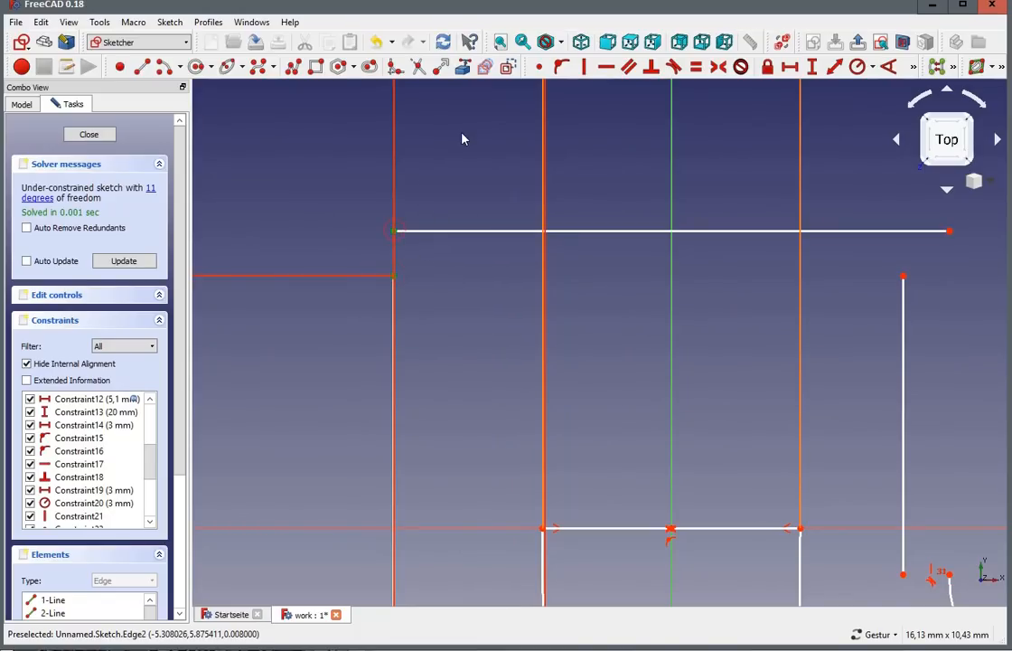
{"action": "left_click", "coordinate": [539, 67]}
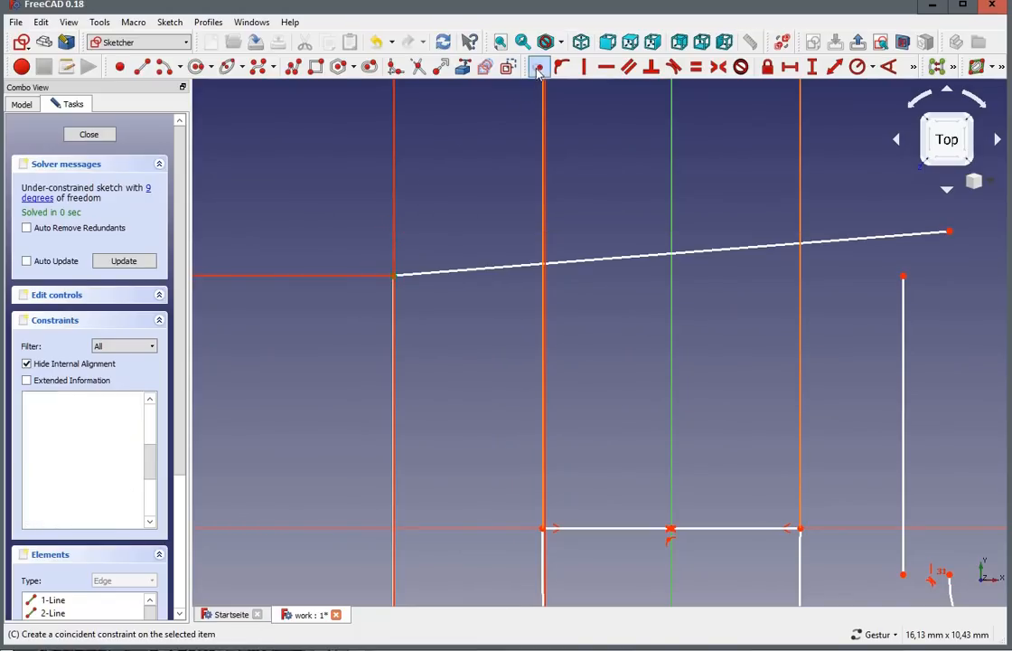
{"action": "left_click", "coordinate": [903, 277]}
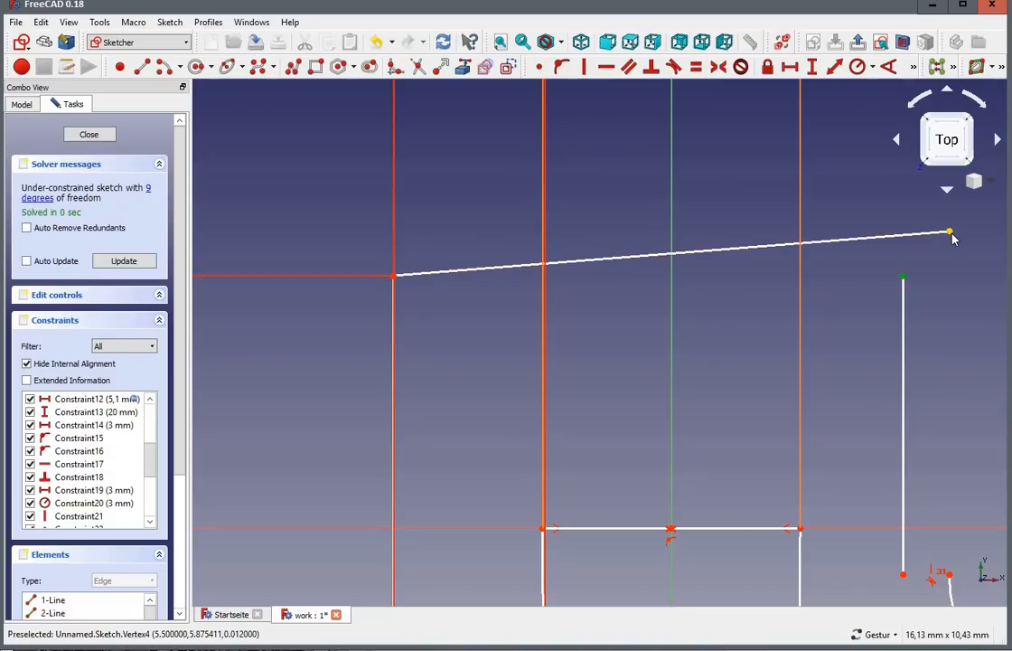
{"action": "left_click", "coordinate": [539, 67]}
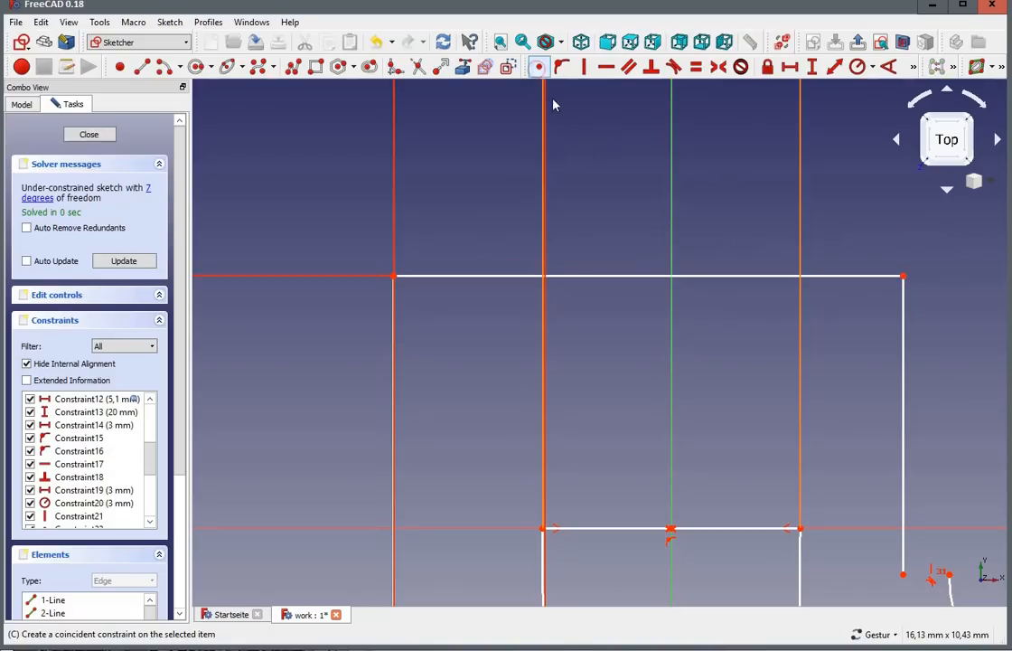
Step: Make the lower end of the slot's profile-side line coincident with the inner arc's endpoint and constrain the line vertical
{"action": "left_click", "coordinate": [903, 573]}
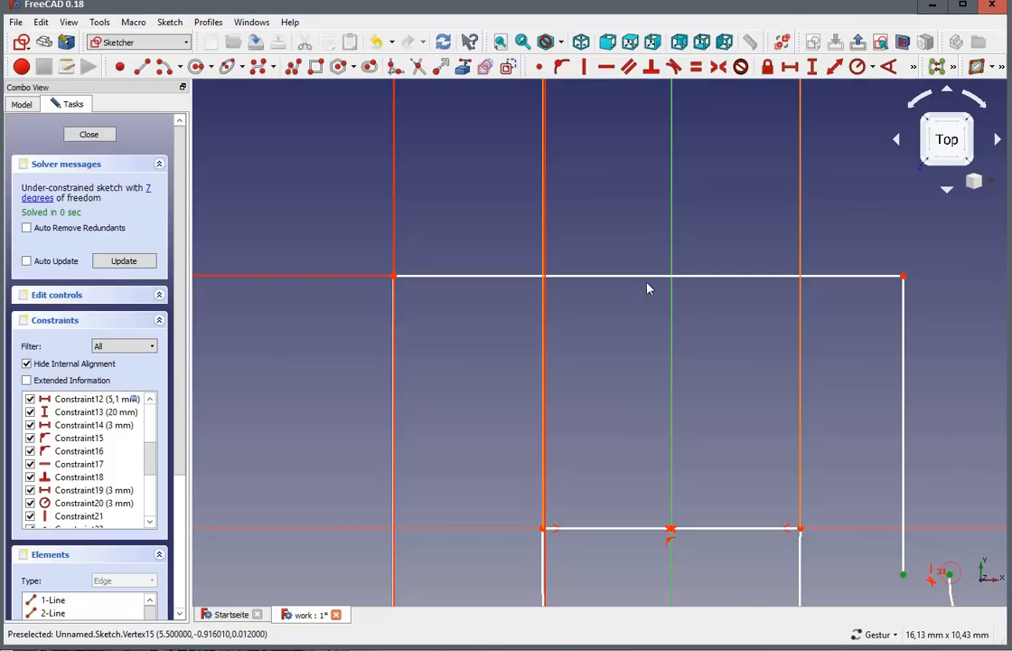
{"action": "left_click", "coordinate": [539, 67]}
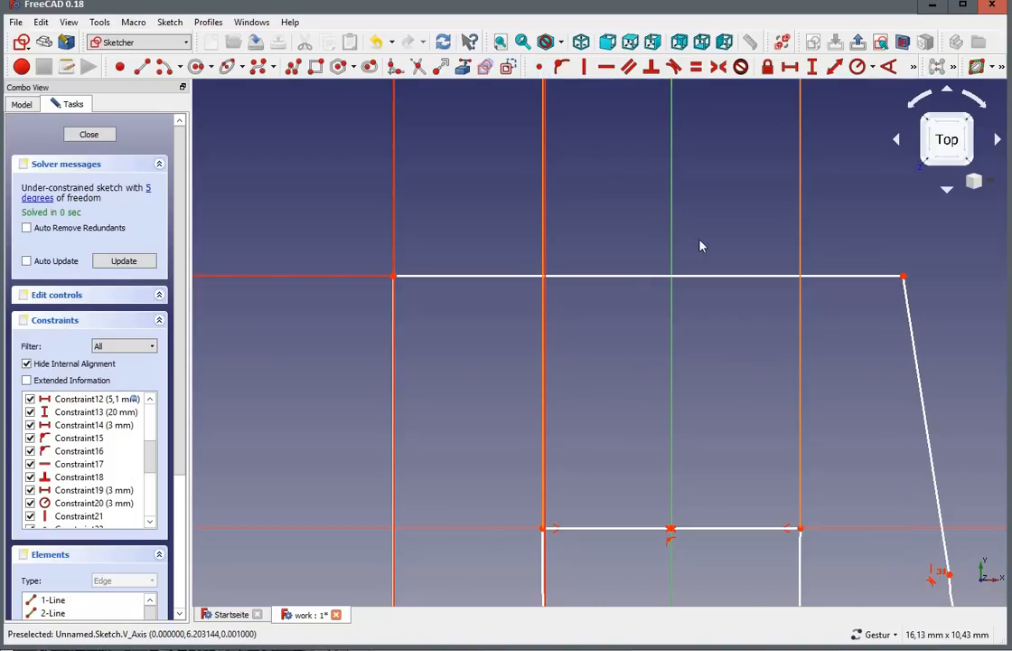
{"action": "scroll", "coordinate": [665, 233], "scroll_direction": "down", "scroll_amount": 2}
{"action": "scroll", "coordinate": [665, 233], "scroll_direction": "down", "scroll_amount": 2}
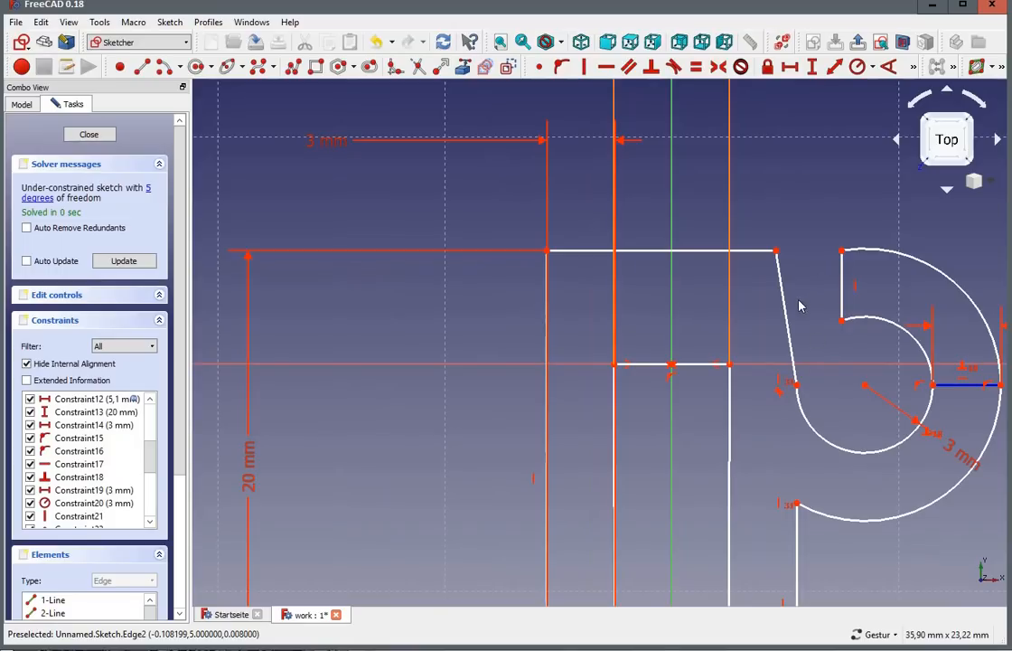
{"action": "left_click", "coordinate": [778, 271]}
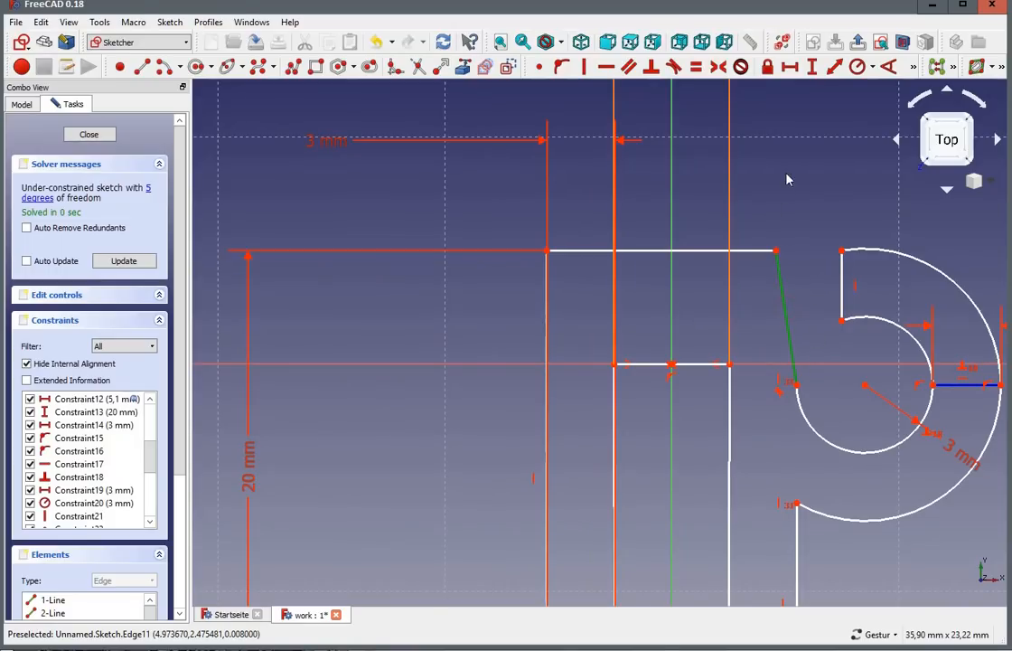
{"action": "left_click", "coordinate": [583, 67]}
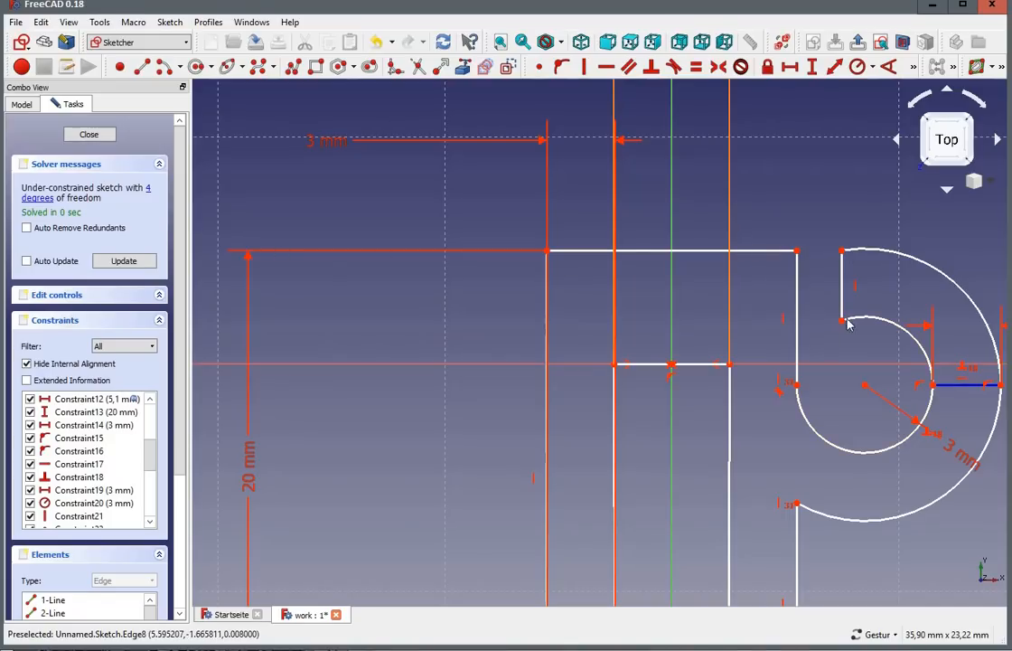
Step: Constrain the horizontal distance across the slot opening to 2 mm and place the dimension clear above the profile
{"action": "left_click", "coordinate": [797, 251]}
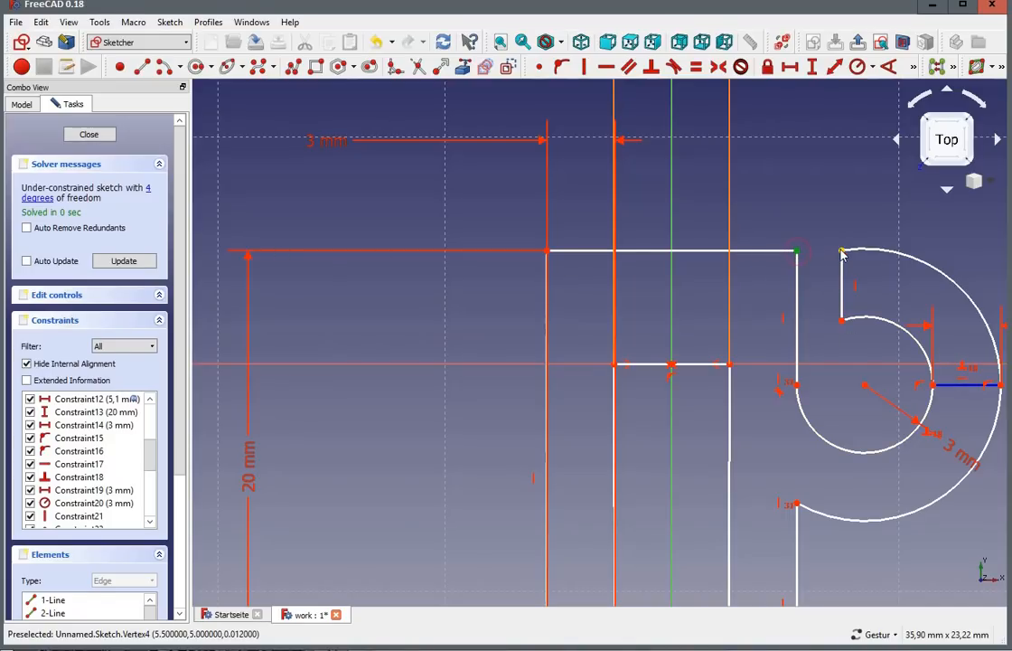
{"action": "left_click", "coordinate": [841, 252]}
{"action": "left_click", "coordinate": [790, 66]}
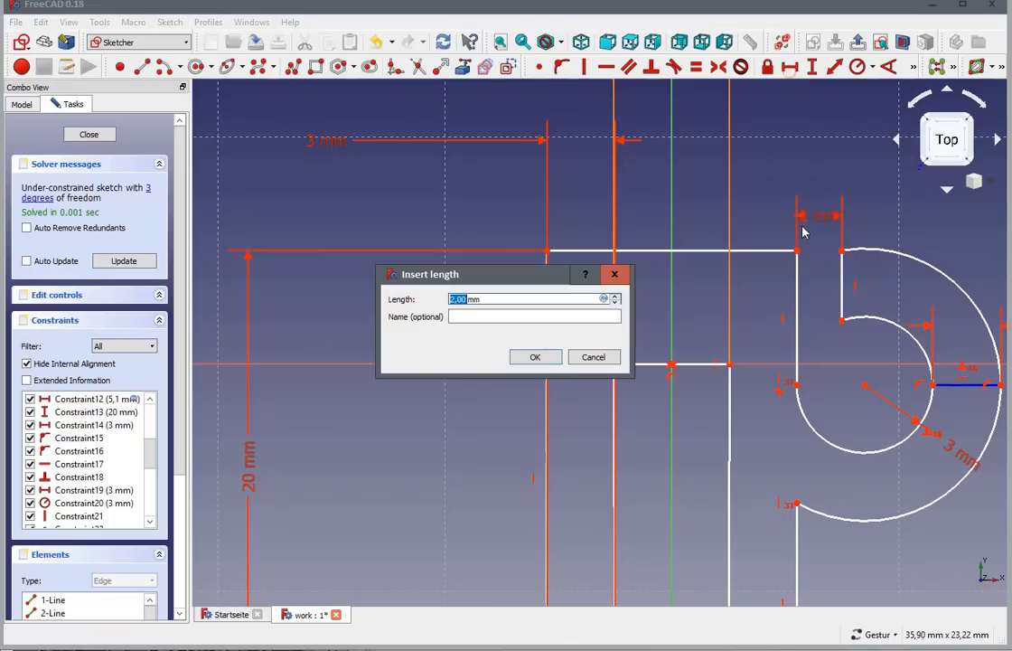
{"action": "left_click", "coordinate": [541, 357]}
{"action": "left_click_drag", "start_coordinate": [816, 220], "coordinate": [881, 146]}
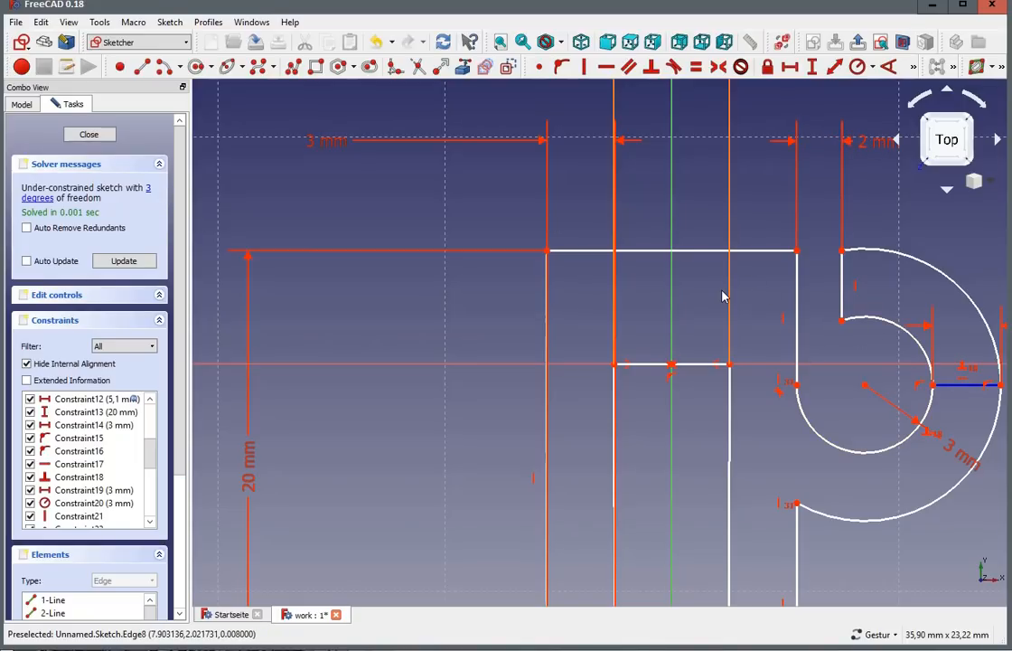
Step: Set the vertical distance between the profile's upper-left corner and the inner recess's upper-left corner to 5 mm and make the top edge horizontal
{"action": "mouse_move", "coordinate": [755, 255]}
{"action": "left_mouse_down"}
{"action": "mouse_move", "coordinate": [756, 210]}
{"action": "mouse_move", "coordinate": [758, 246]}
{"action": "mouse_move", "coordinate": [730, 219]}
{"action": "mouse_move", "coordinate": [729, 269]}
{"action": "left_mouse_up"}
{"action": "scroll", "coordinate": [758, 246], "scroll_direction": "down", "scroll_amount": 2}
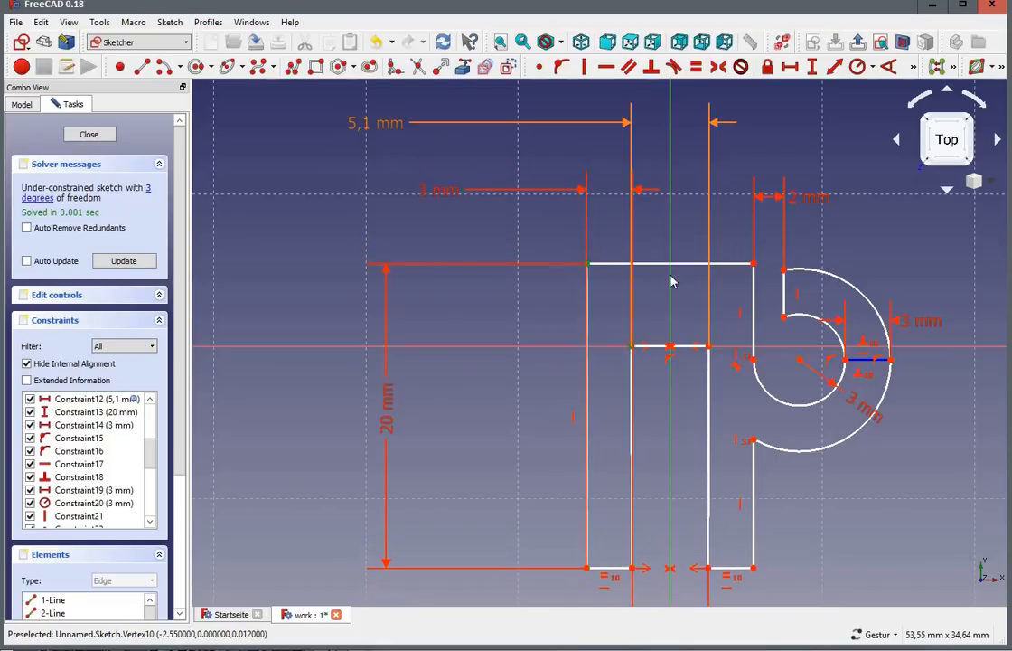
{"action": "left_click", "coordinate": [811, 65]}
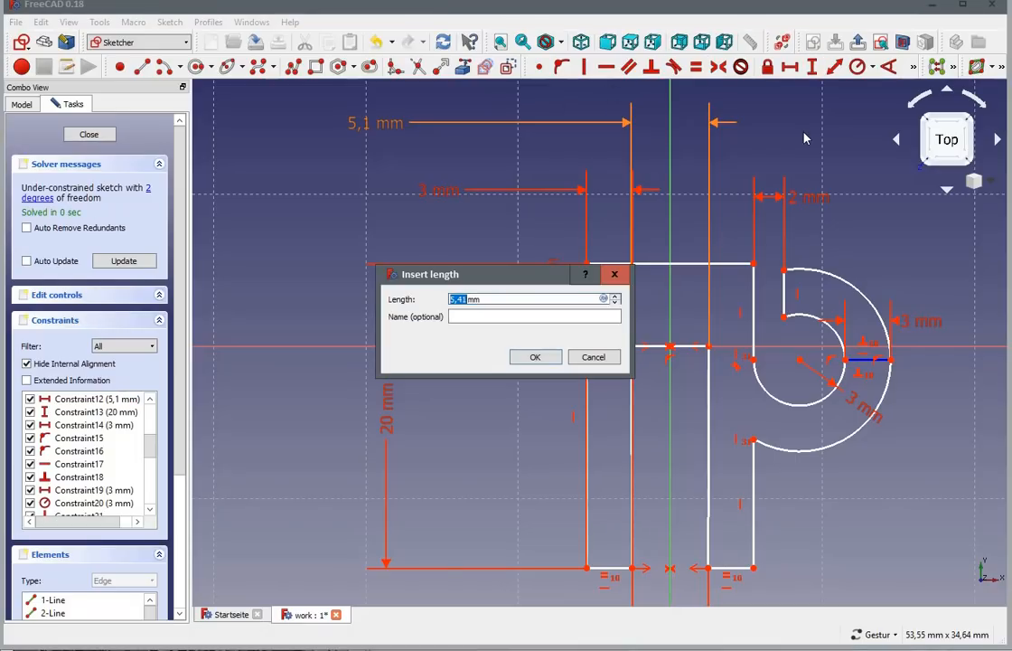
{"action": "type", "text": "5"}
{"action": "left_click", "coordinate": [535, 358]}
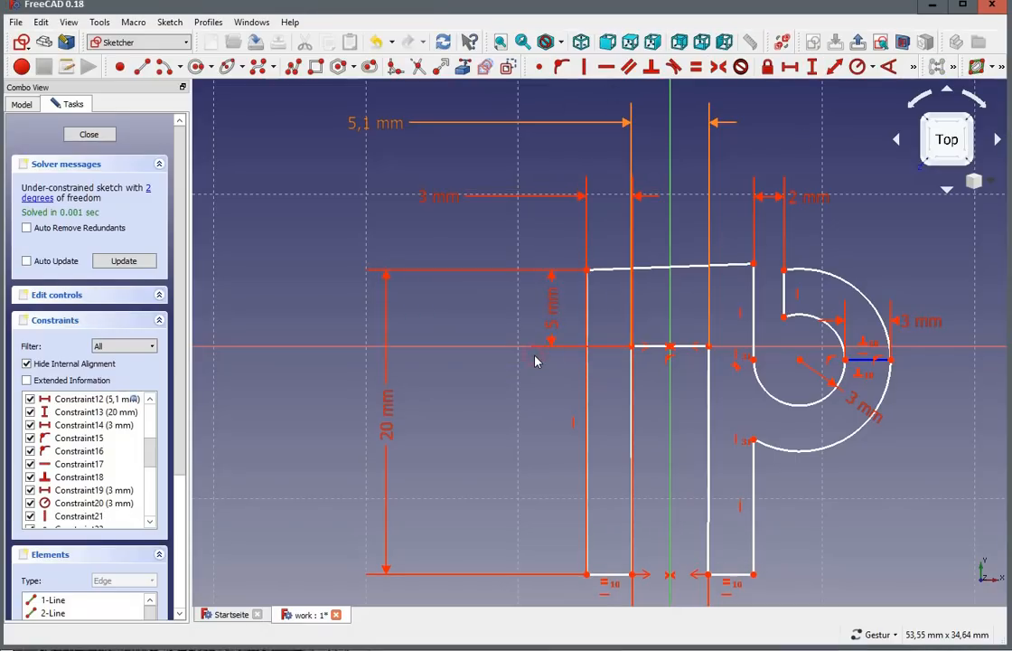
{"action": "left_click", "coordinate": [689, 270]}
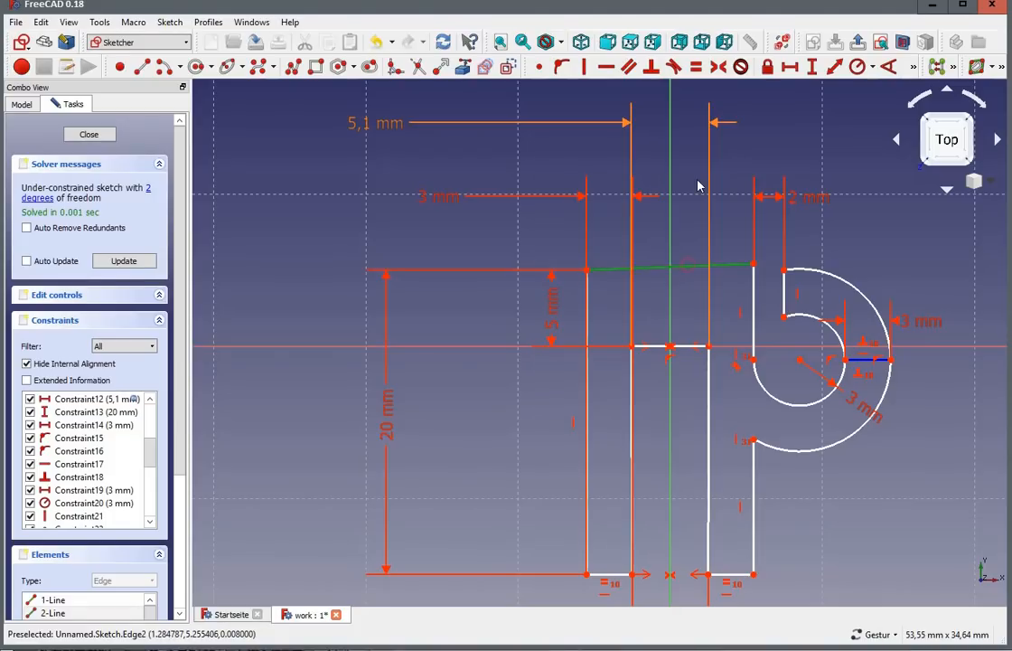
{"action": "left_click", "coordinate": [606, 66]}
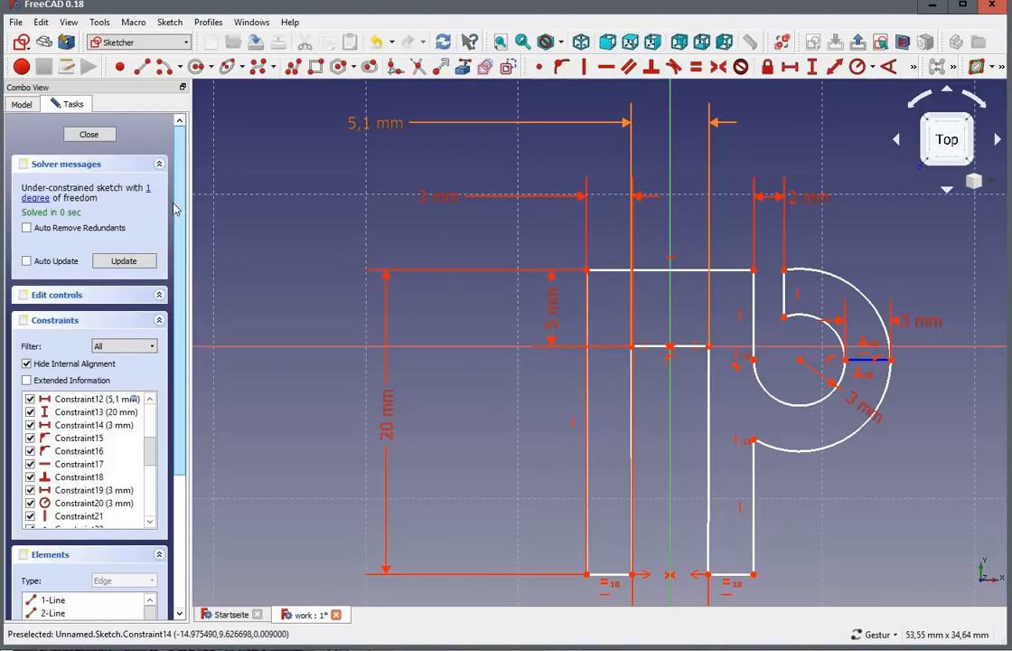
Step: Find the geometry with the remaining degree of freedom and constrain the outer arc tangent to the profile's top edge
{"action": "left_click", "coordinate": [148, 190]}
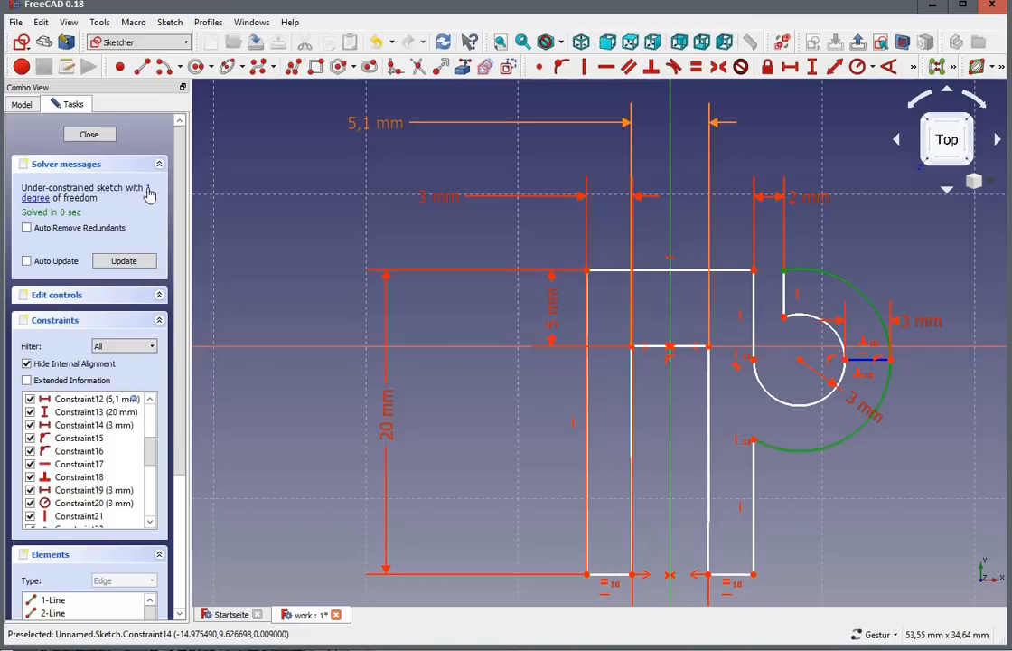
{"action": "left_click", "coordinate": [847, 468]}
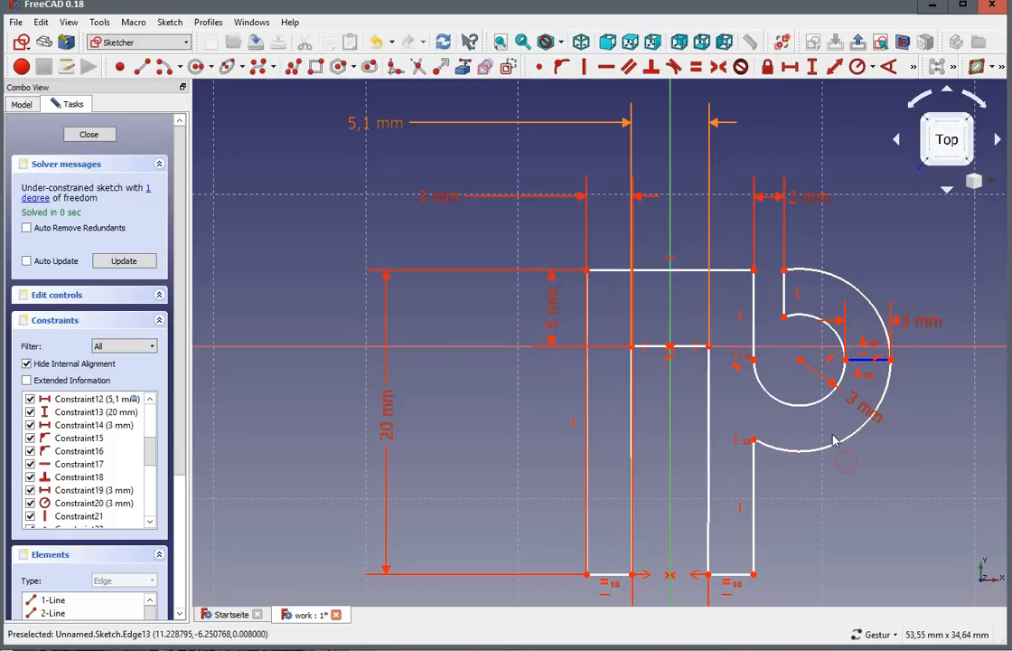
{"action": "left_click_drag", "start_coordinate": [847, 449], "coordinate": [866, 417]}
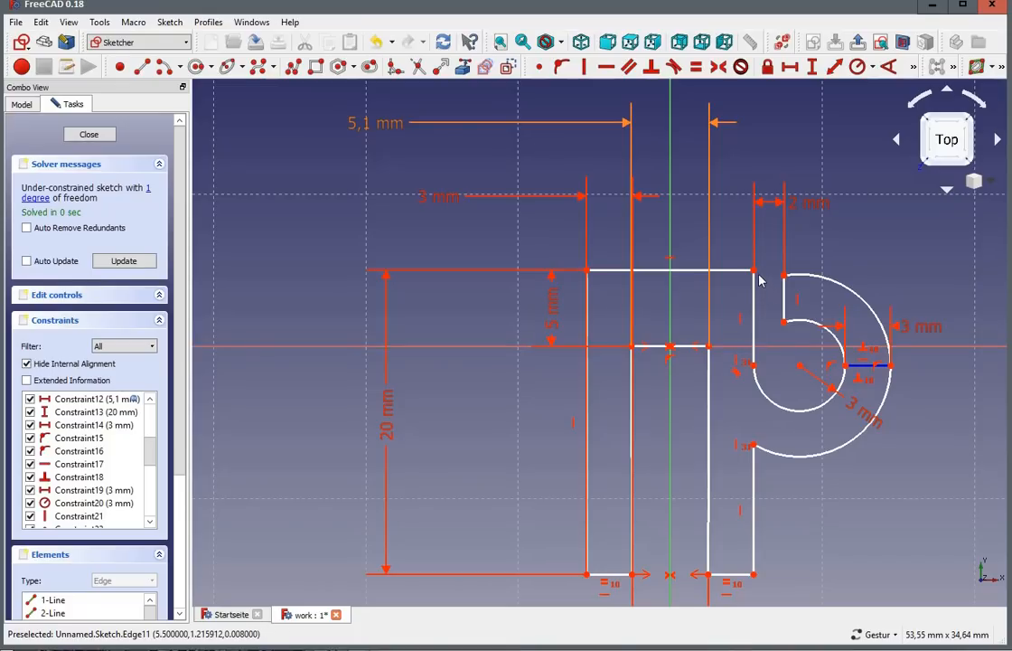
{"action": "left_click", "coordinate": [723, 270]}
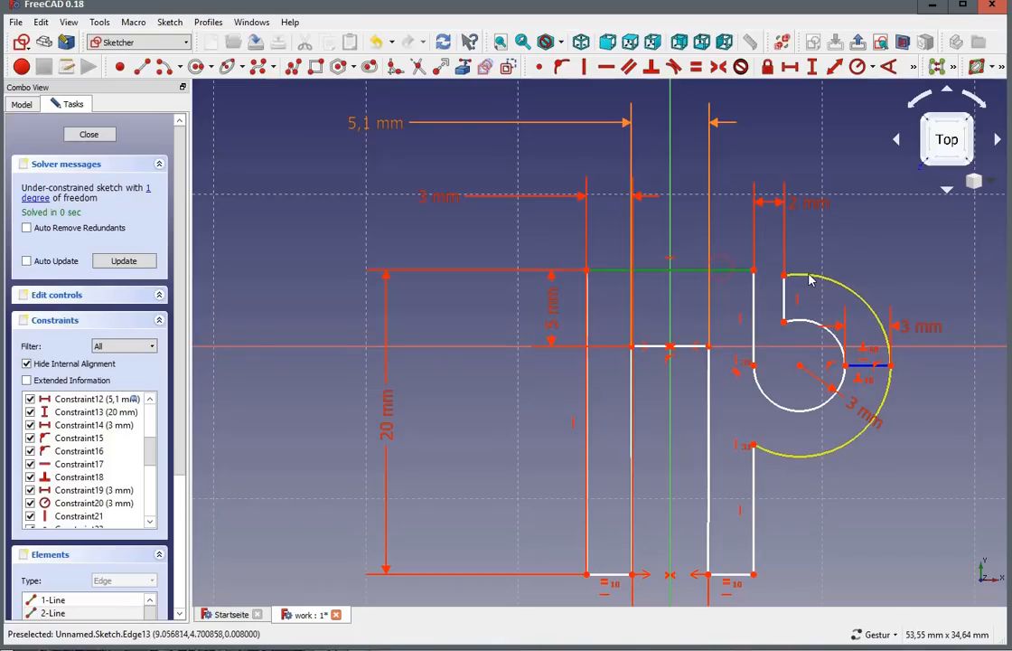
{"action": "left_click", "coordinate": [810, 279]}
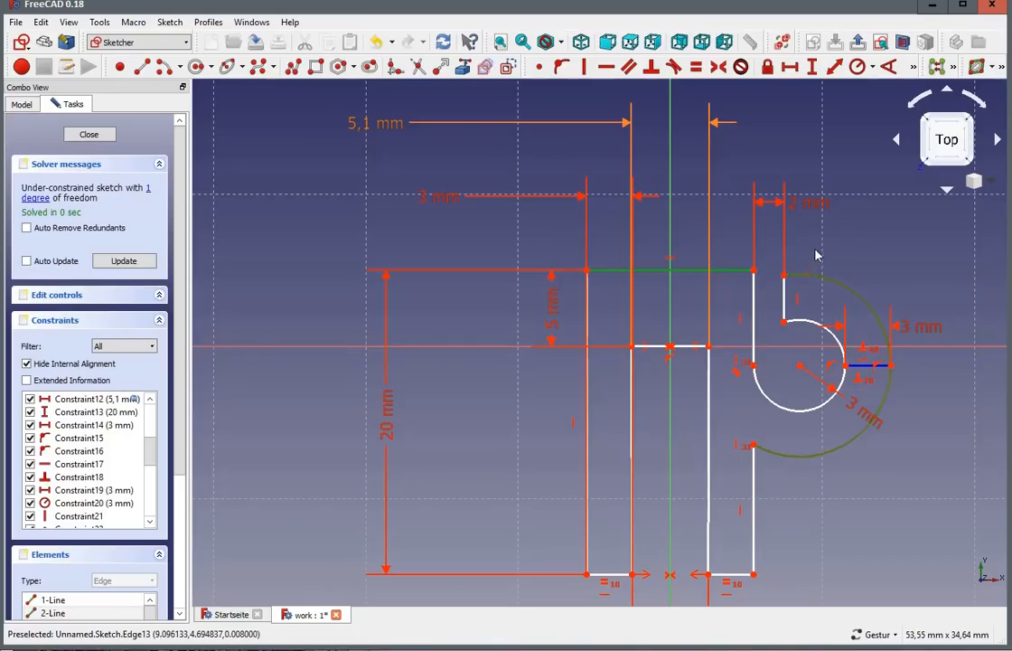
{"action": "left_click", "coordinate": [674, 68]}
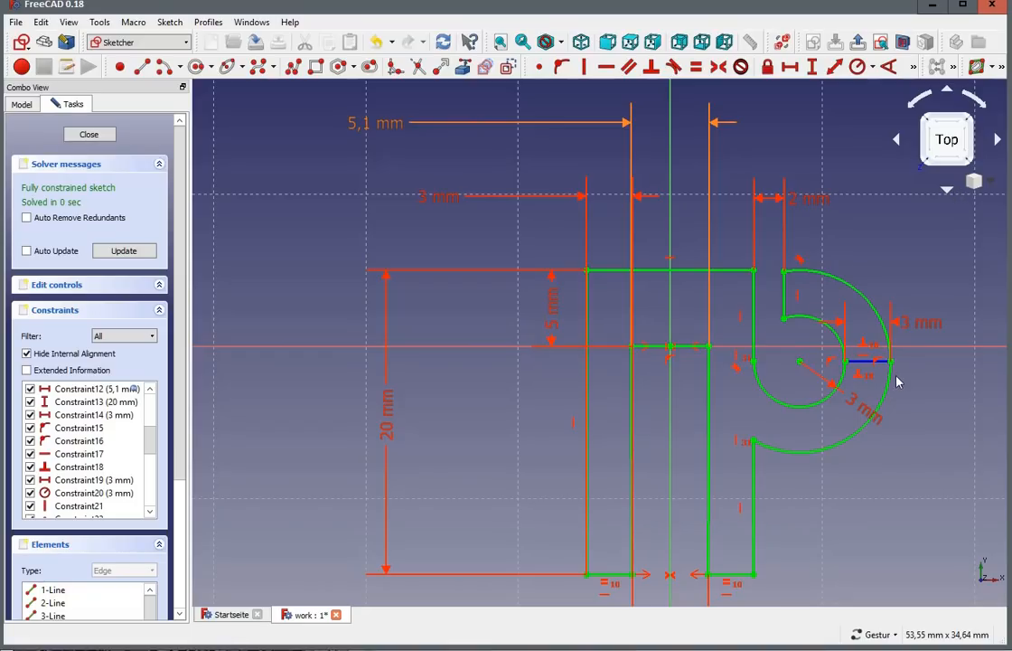
Step: Close the sketch and pad the profile to a length of 5 mm
{"action": "left_click", "coordinate": [88, 135]}
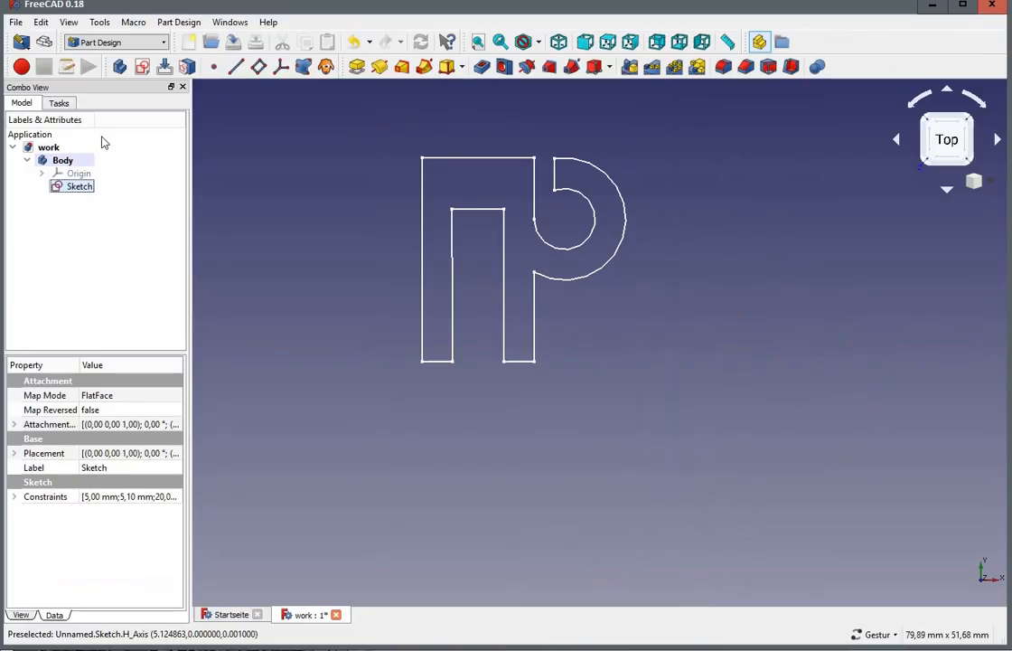
{"action": "left_click", "coordinate": [357, 66]}
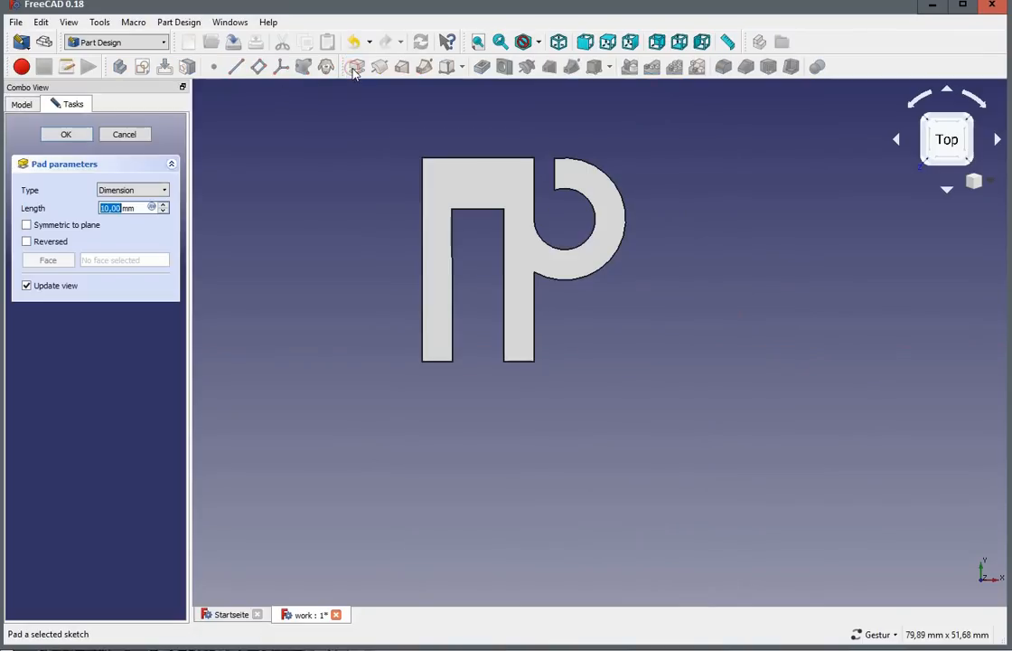
{"action": "mouse_move", "coordinate": [576, 349]}
{"action": "left_mouse_down"}
{"action": "mouse_move", "coordinate": [614, 336]}
{"action": "mouse_move", "coordinate": [578, 334]}
{"action": "mouse_move", "coordinate": [687, 388]}
{"action": "mouse_move", "coordinate": [727, 386]}
{"action": "mouse_move", "coordinate": [694, 391]}
{"action": "left_mouse_up"}
{"action": "triple_click", "coordinate": [137, 209]}
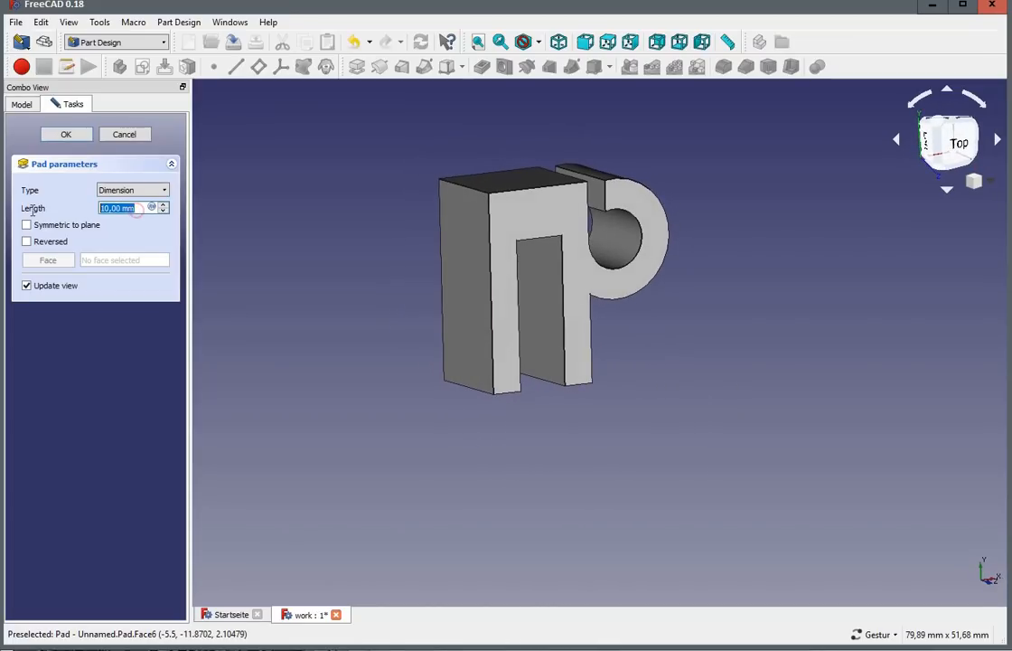
{"action": "type", "text": "5"}
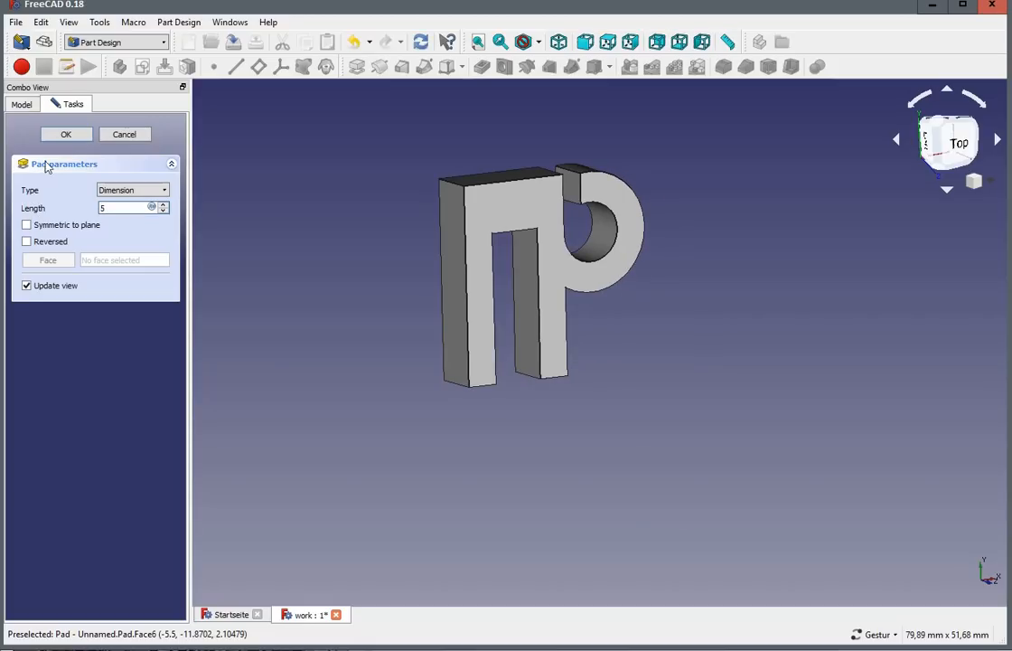
{"action": "left_click", "coordinate": [66, 133]}
{"action": "left_click_drag", "start_coordinate": [737, 357], "coordinate": [689, 271]}
{"action": "scroll", "coordinate": [564, 154], "scroll_direction": "up", "scroll_amount": 4}
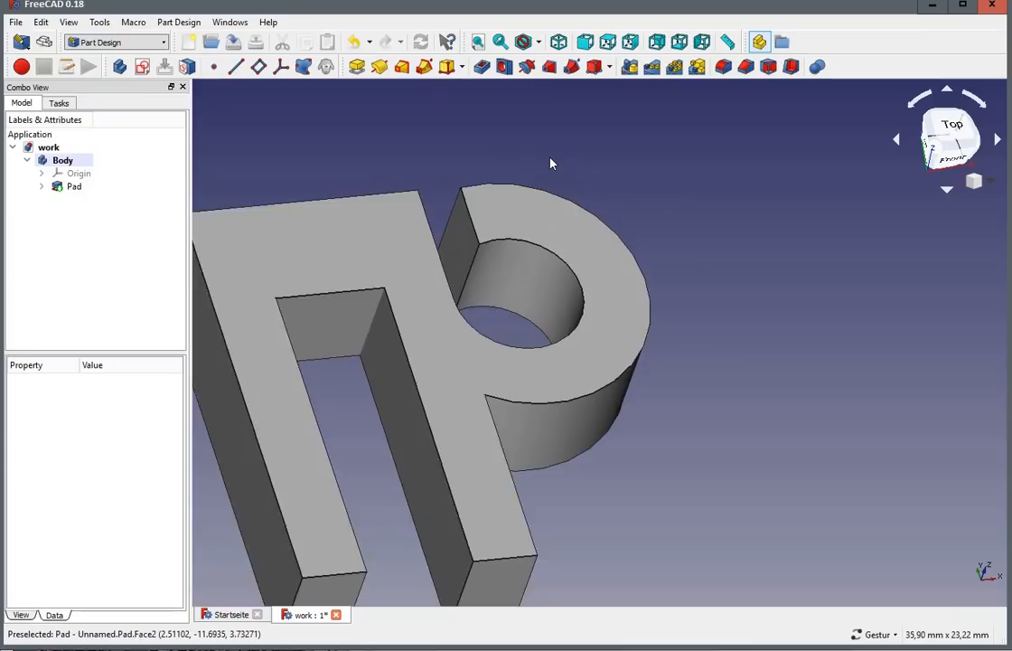
{"action": "scroll", "coordinate": [551, 161], "scroll_direction": "down", "scroll_amount": 2}
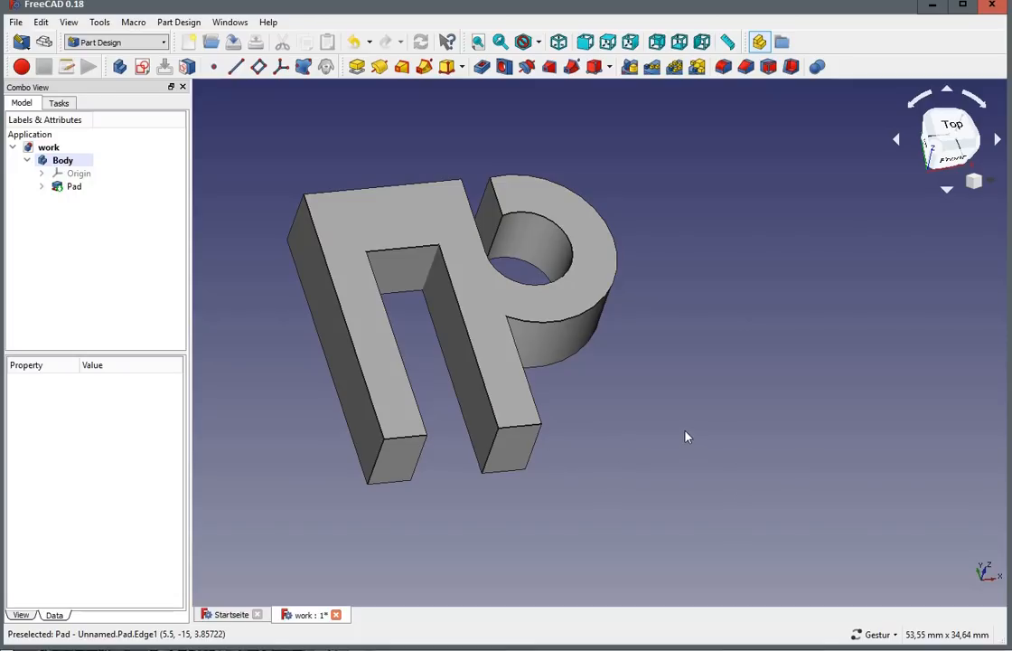
{"action": "left_click", "coordinate": [73, 186]}
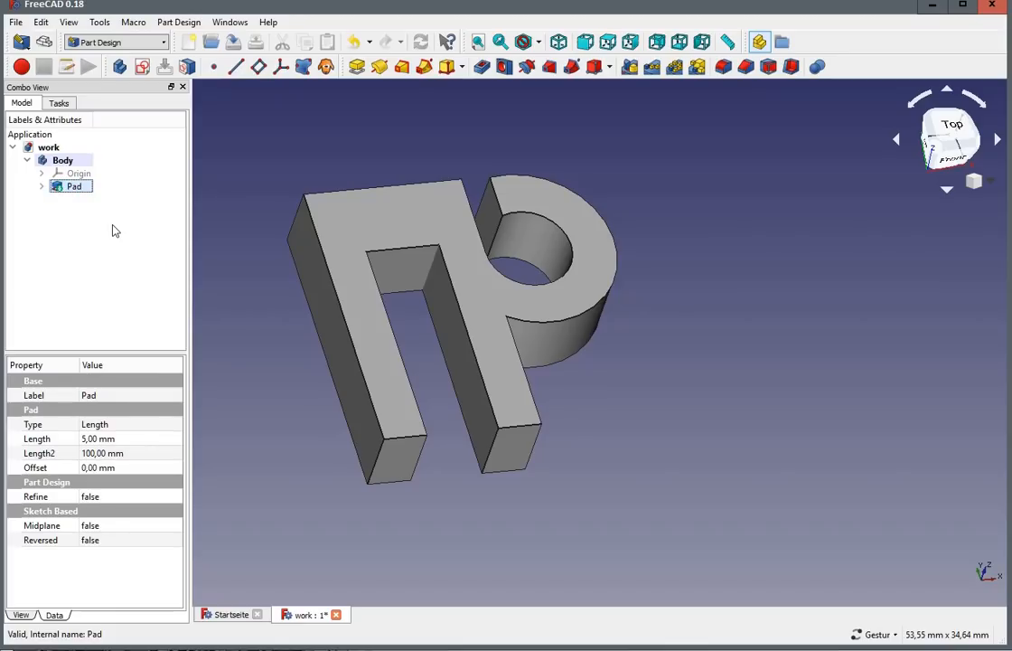
{"action": "left_click", "coordinate": [187, 24]}
{"action": "mouse_move", "coordinate": [40, 22]}
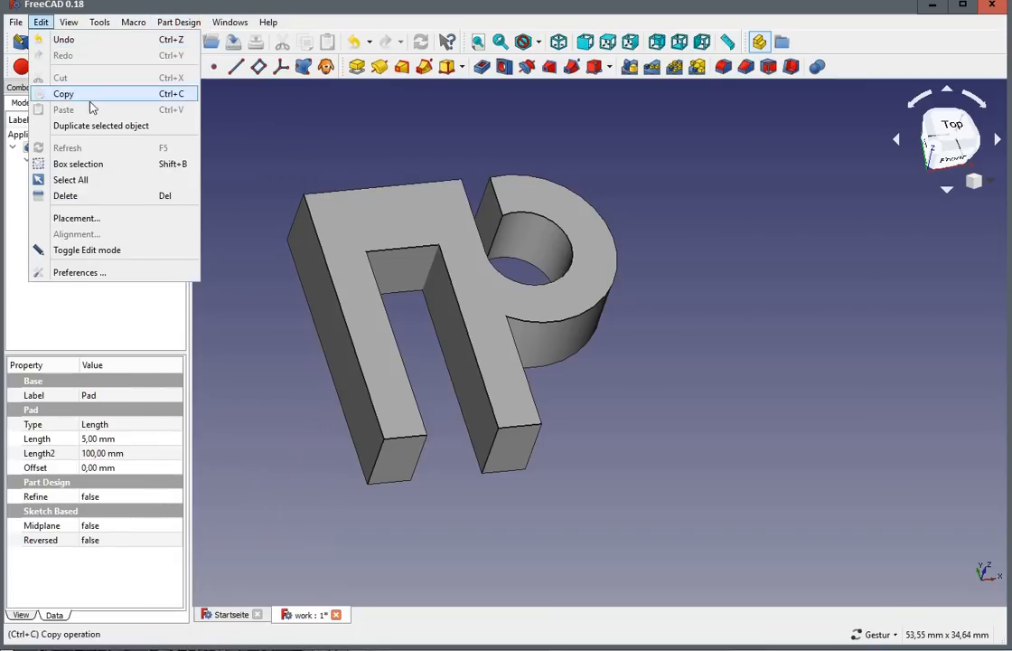
{"action": "left_click", "coordinate": [97, 324]}
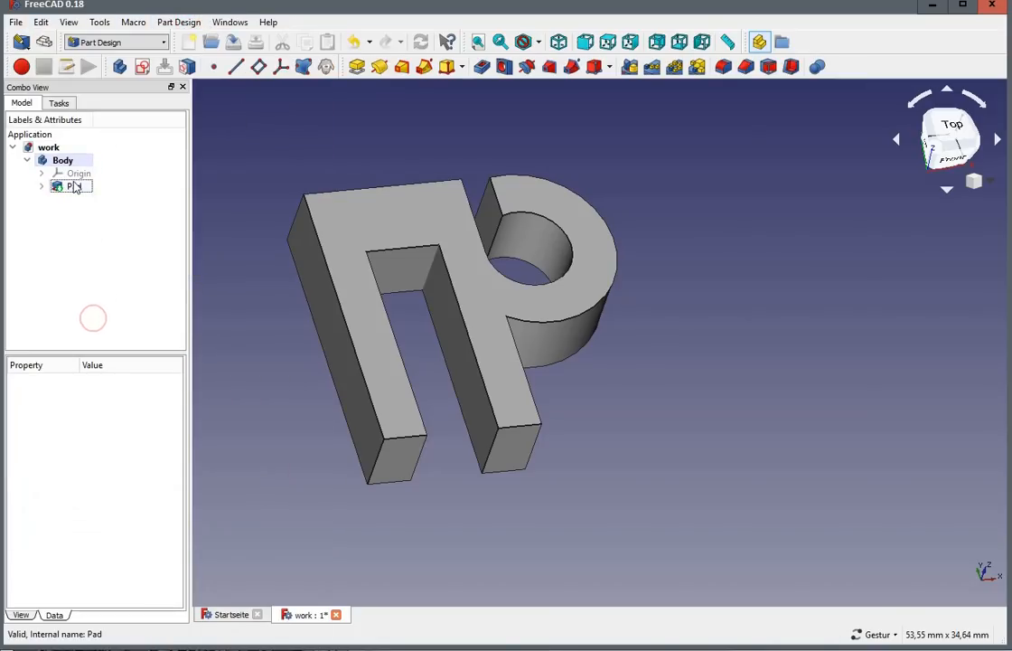
Step: Switch to the Mesh Design workbench and create a mesh from the Pad using the Standard meshing option
{"action": "left_click", "coordinate": [73, 186]}
{"action": "left_click", "coordinate": [104, 42]}
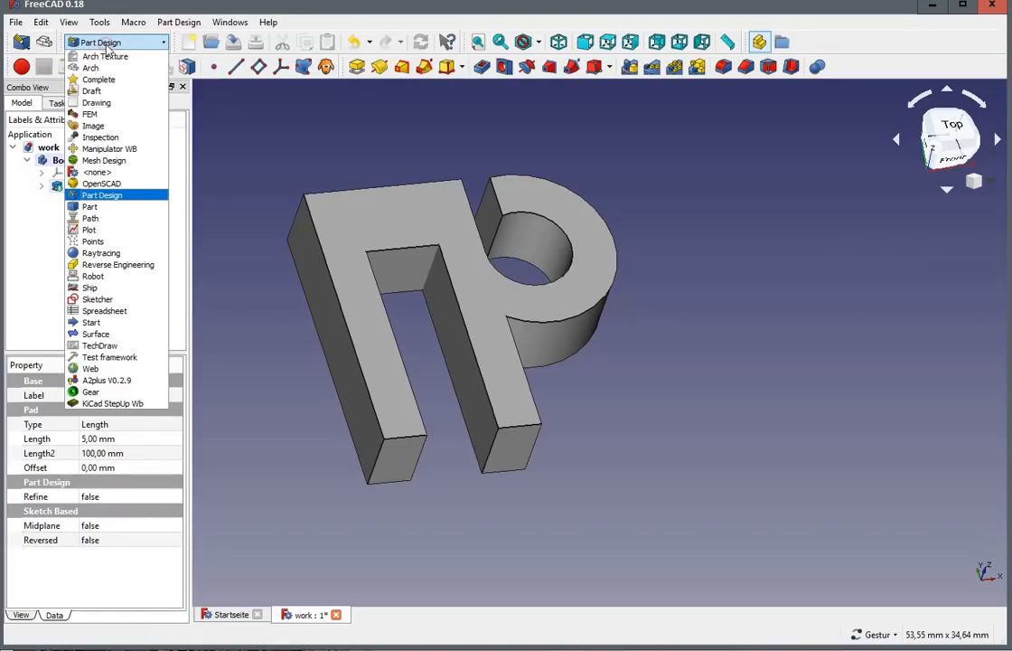
{"action": "left_click", "coordinate": [106, 161]}
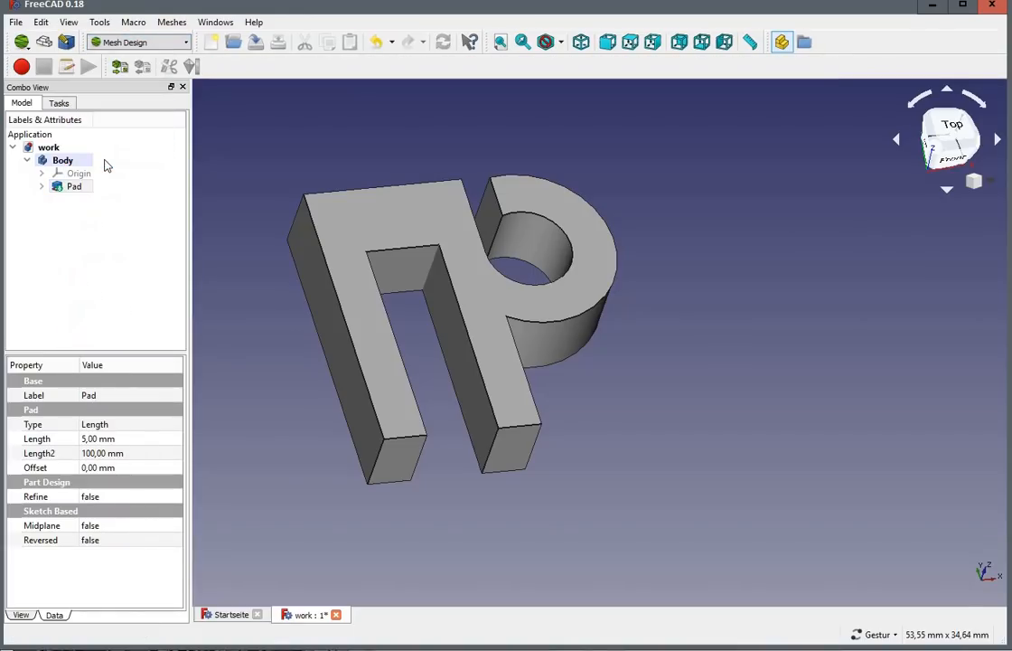
{"action": "left_click", "coordinate": [56, 187]}
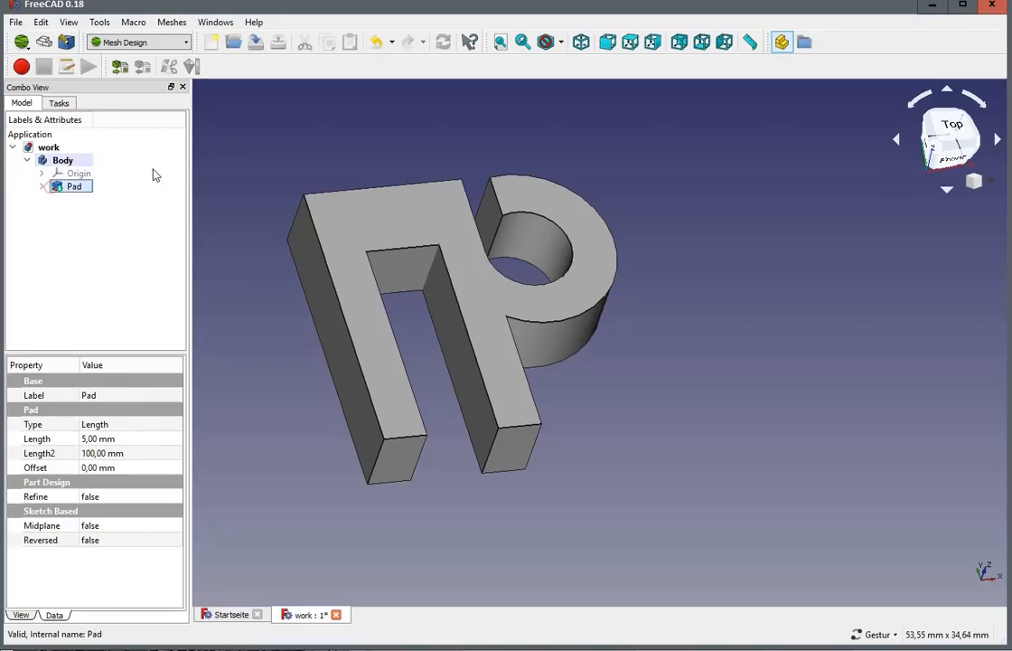
{"action": "left_click", "coordinate": [170, 24]}
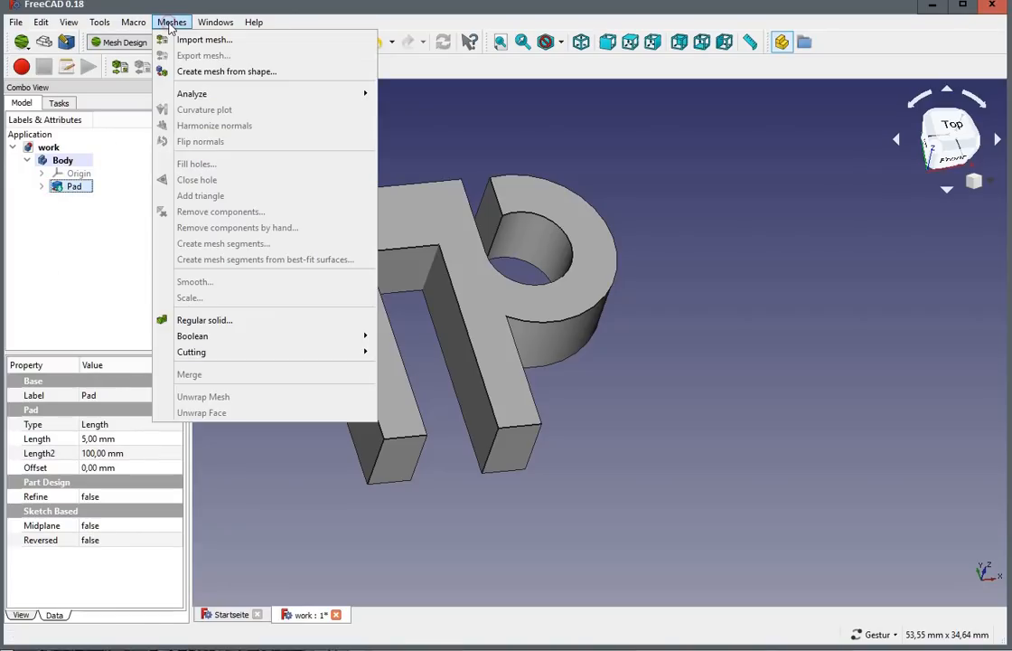
{"action": "left_click", "coordinate": [208, 71]}
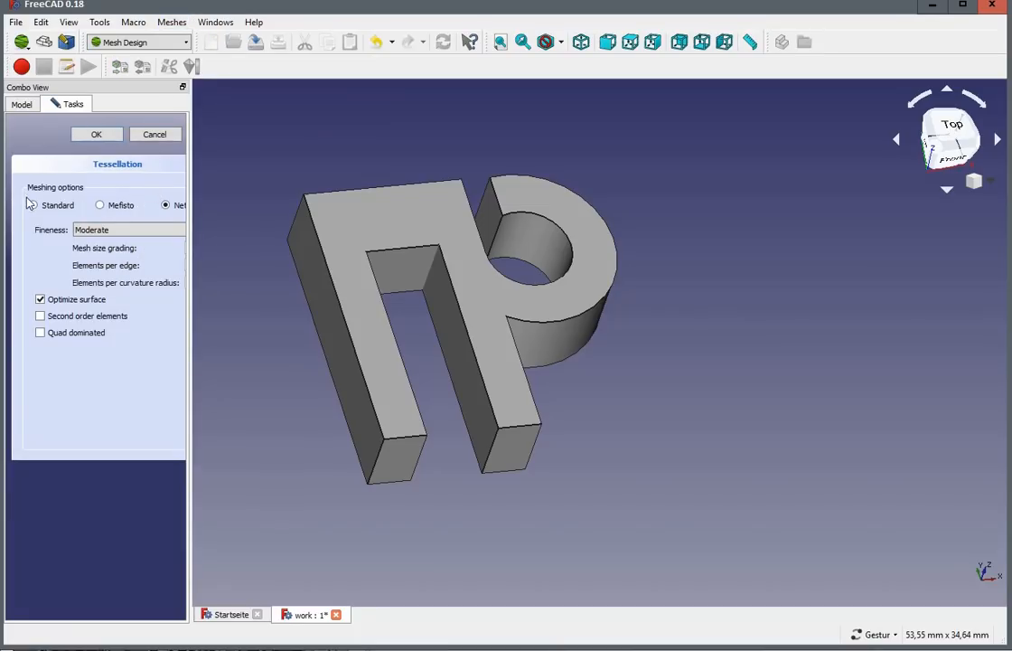
{"action": "left_click", "coordinate": [34, 207]}
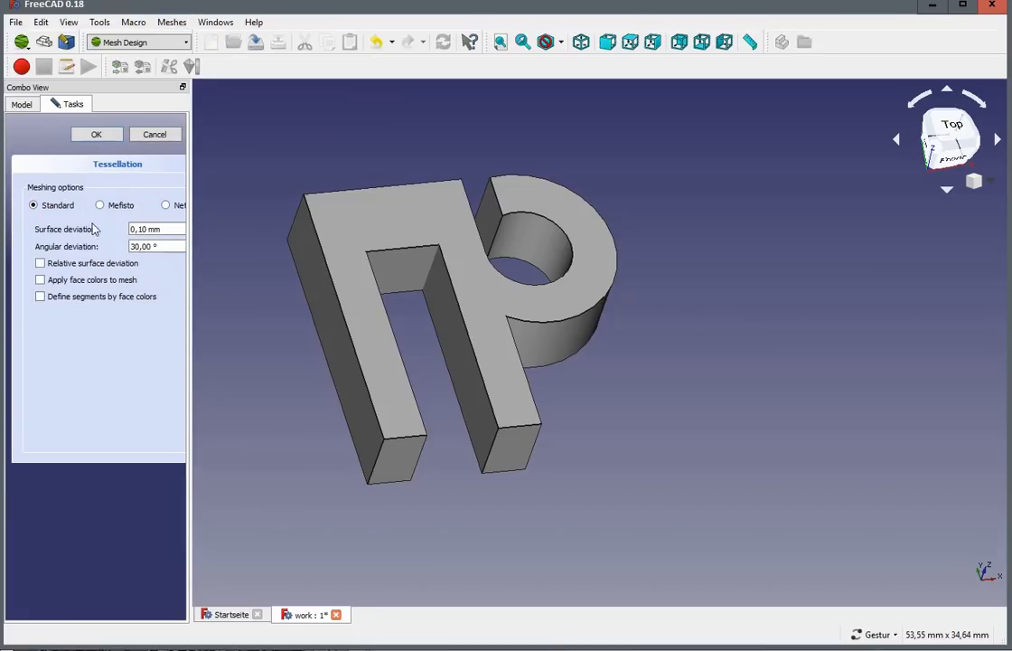
{"action": "left_click", "coordinate": [97, 135]}
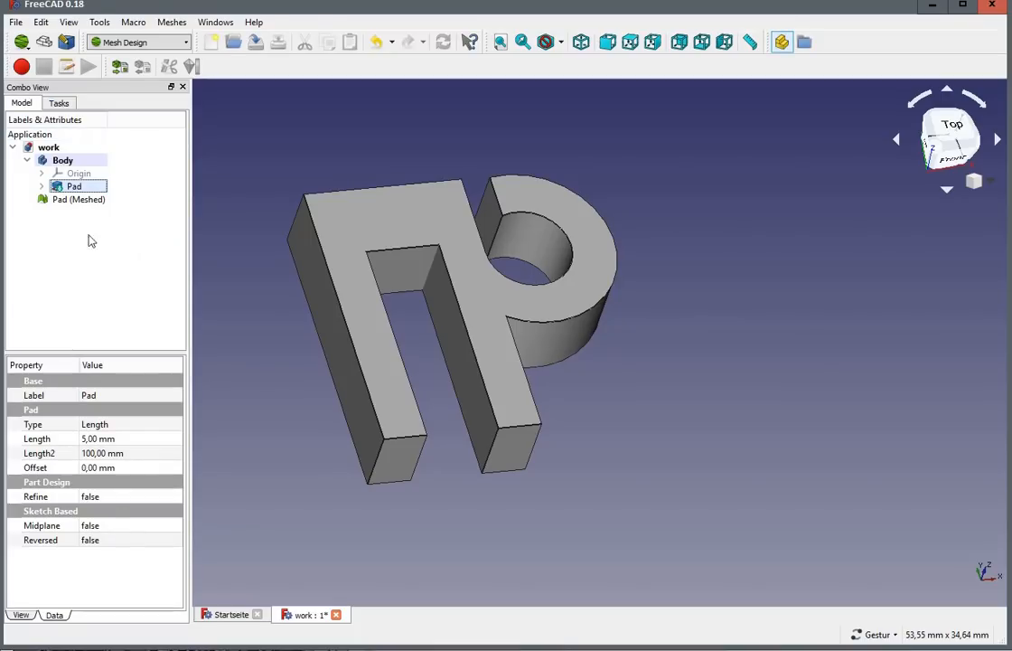
Step: Export the meshed Pad as a binary STL file named hokk5mm in the 3dModels folder
{"action": "left_click", "coordinate": [65, 200]}
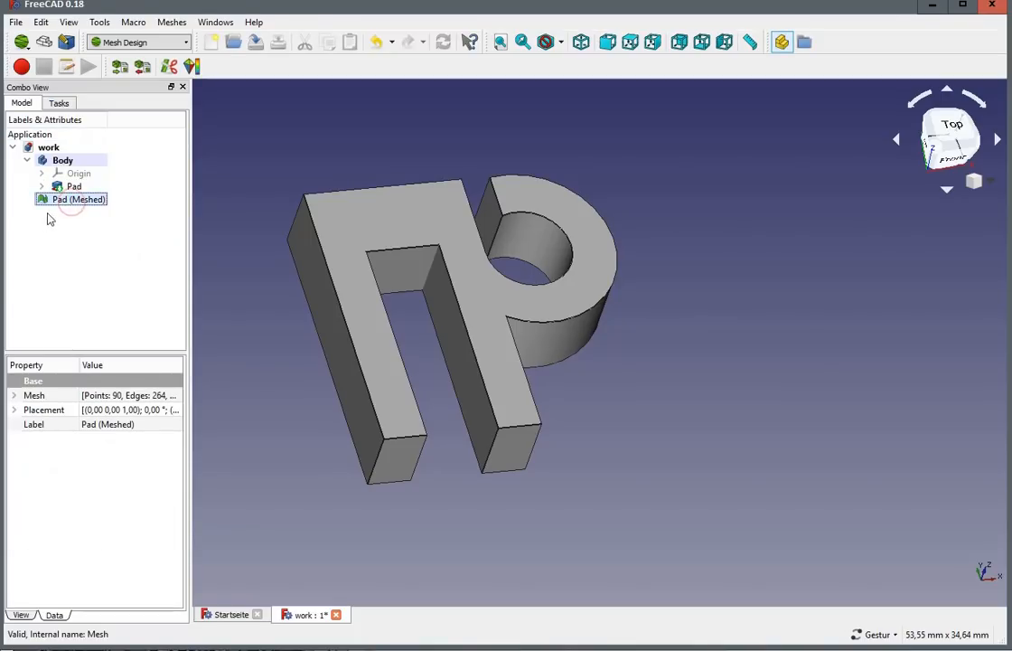
{"action": "right_click", "coordinate": [61, 205]}
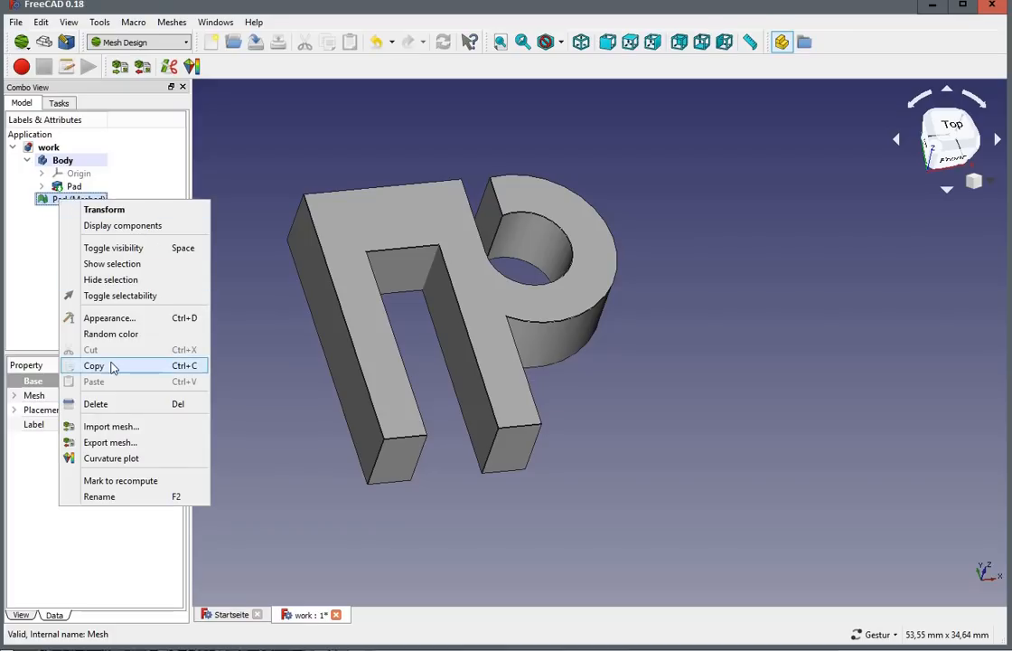
{"action": "left_click", "coordinate": [106, 443]}
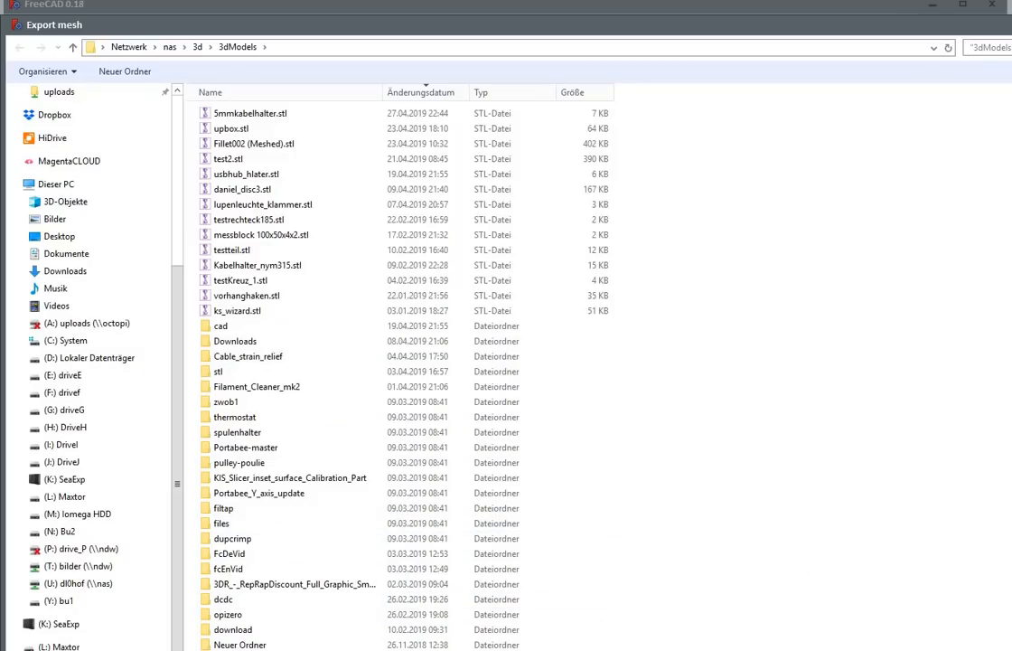
{"action": "left_click_drag", "start_coordinate": [1011, 650], "coordinate": [936, 541]}
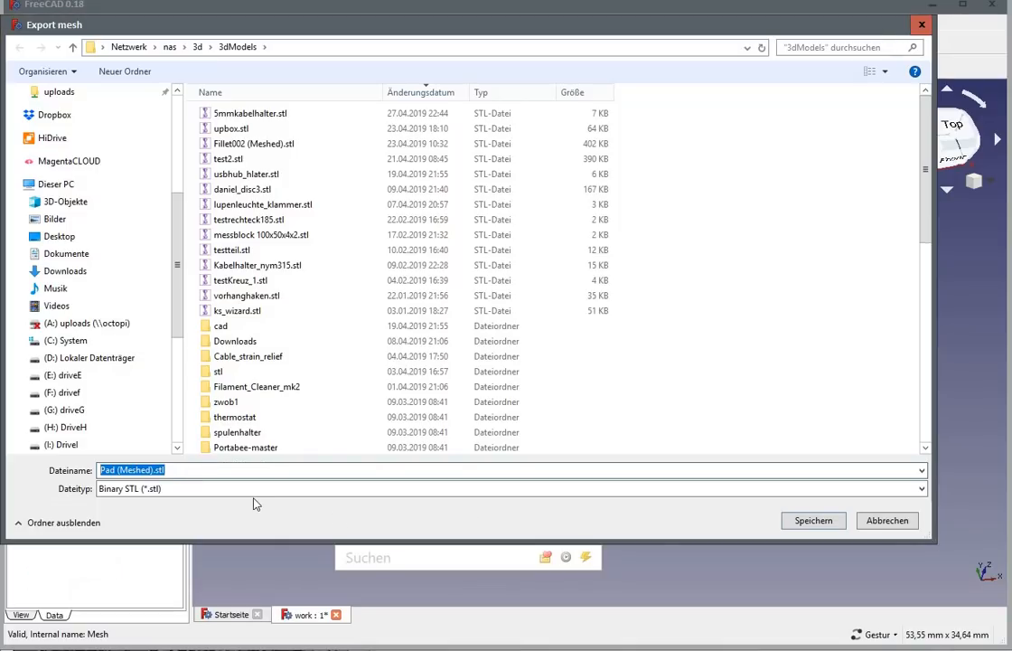
{"action": "type", "text": "hokk5mm"}
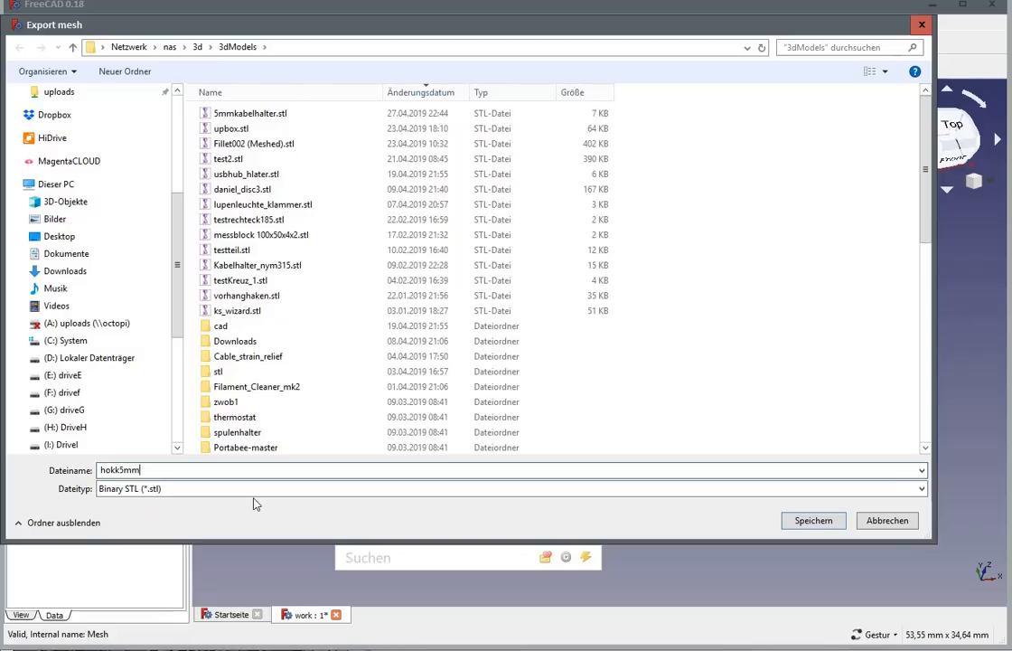
{"action": "key", "text": "Return"}
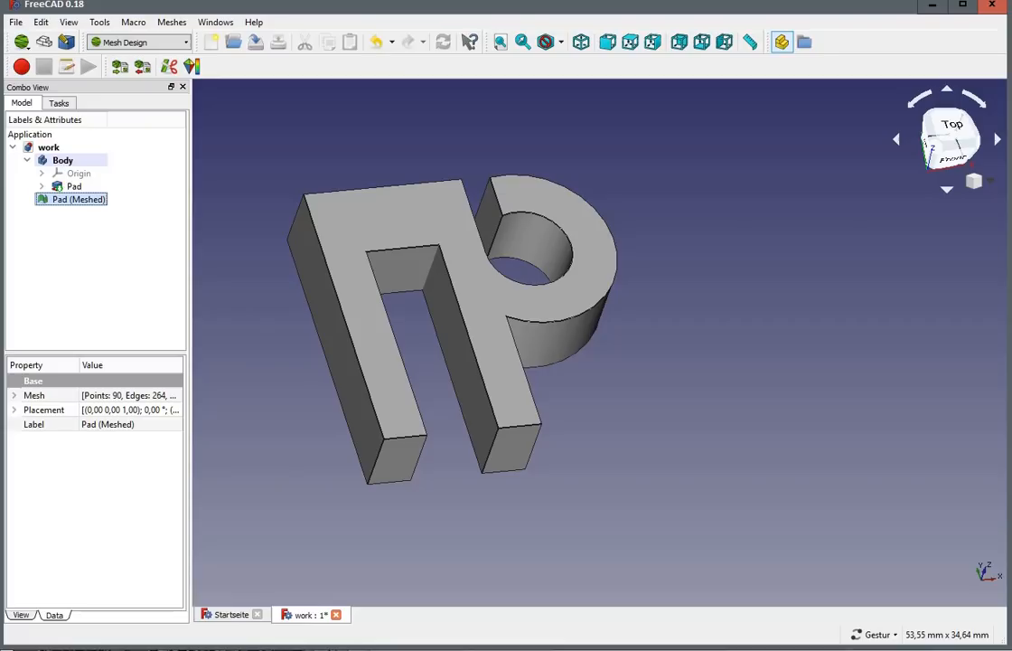
Step: Launch KISSlicer and load hokk5mm.stl from the 3dModels folder
{"action": "key", "text": "super"}
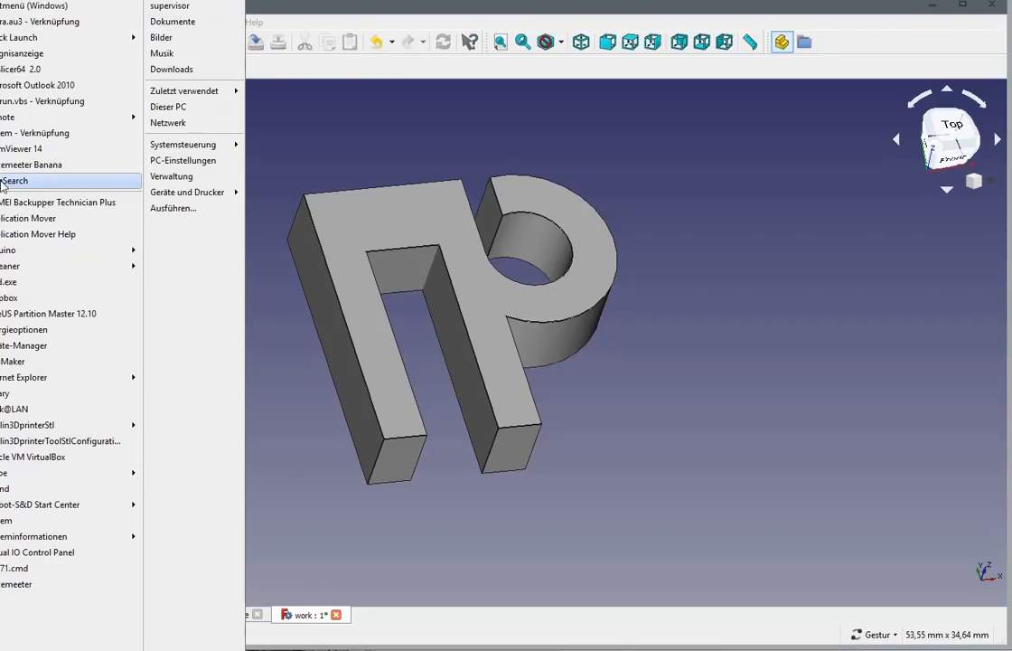
{"action": "left_click", "coordinate": [21, 68]}
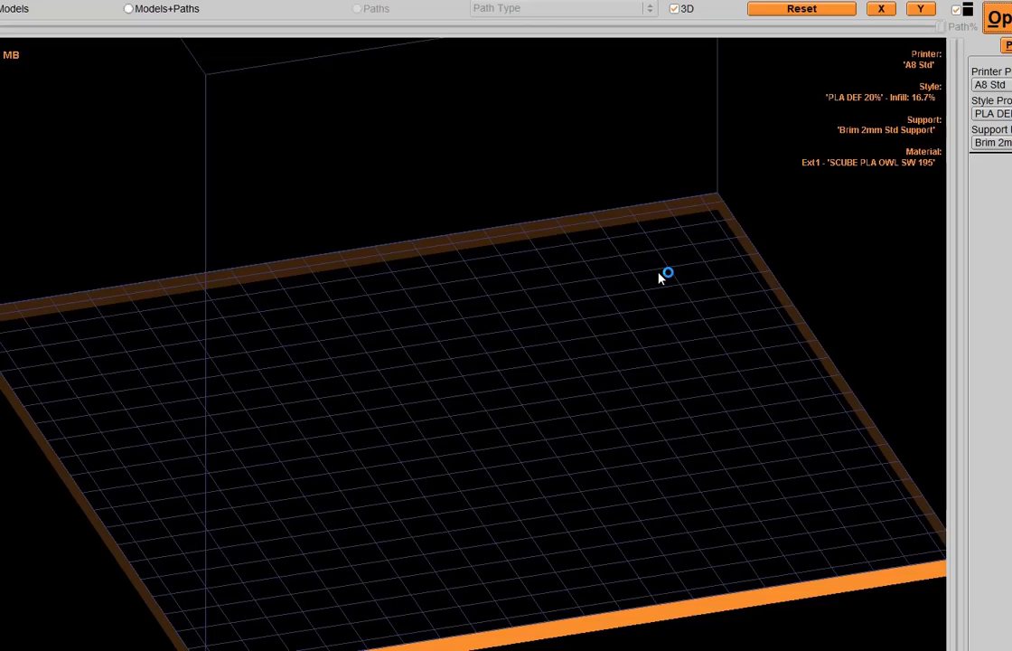
{"action": "left_click", "coordinate": [997, 18]}
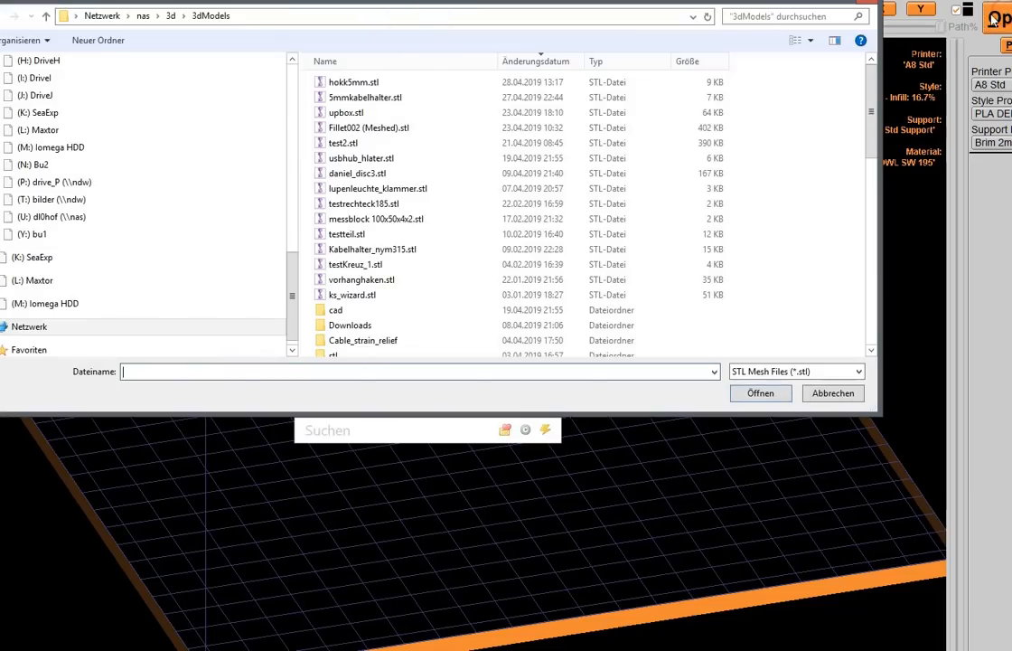
{"action": "double_click", "coordinate": [442, 85]}
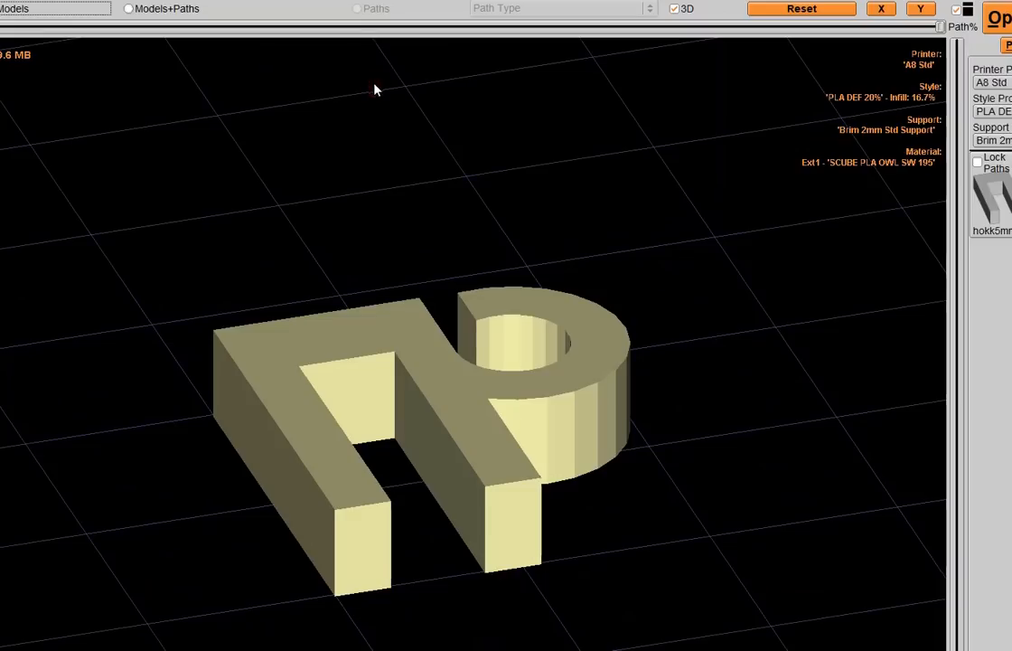
Step: Slice the cable holder and display the model together with its print paths
{"action": "scroll", "coordinate": [527, 452], "scroll_direction": "down", "scroll_amount": 3}
{"action": "left_click_drag", "start_coordinate": [527, 452], "coordinate": [569, 291]}
{"action": "left_click_drag", "start_coordinate": [568, 391], "coordinate": [379, 403]}
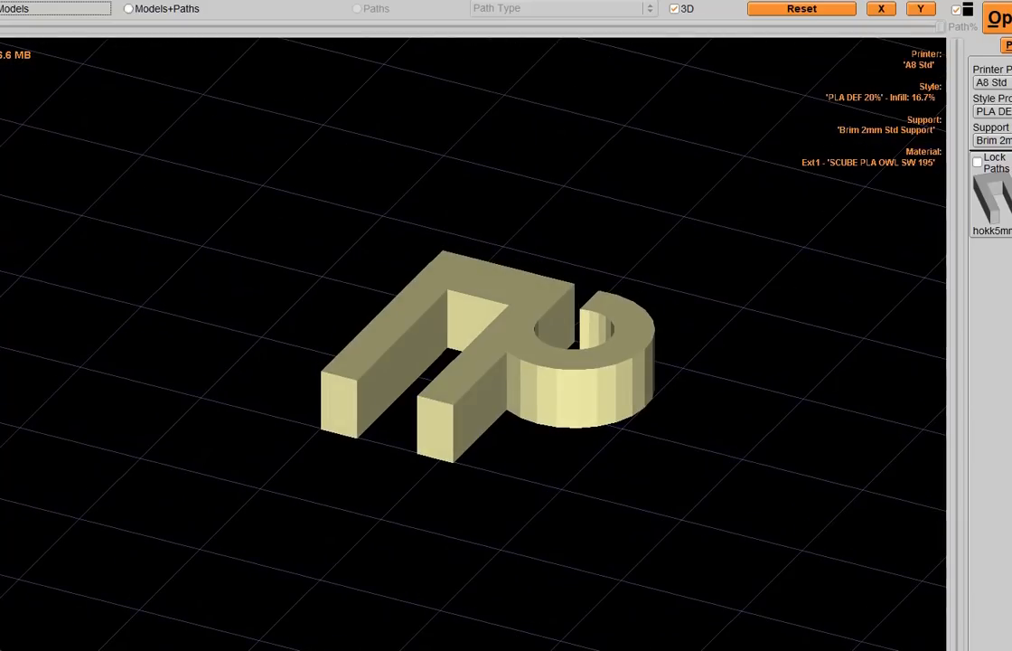
{"action": "left_click", "coordinate": [1011, 18]}
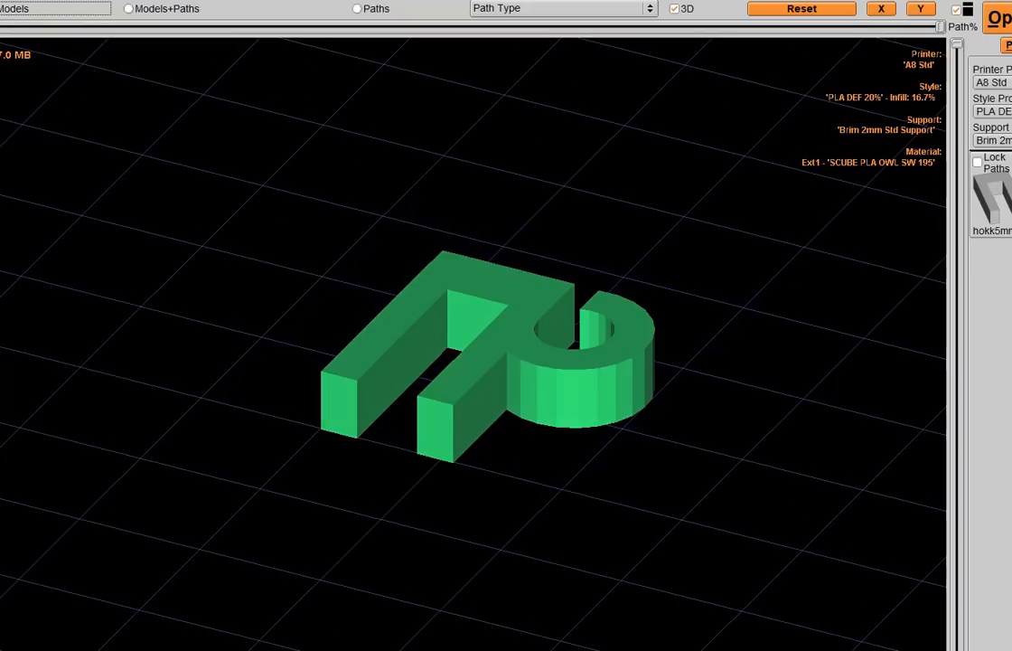
{"action": "left_click", "coordinate": [170, 9]}
{"action": "scroll", "coordinate": [579, 446], "scroll_direction": "up", "scroll_amount": 3}
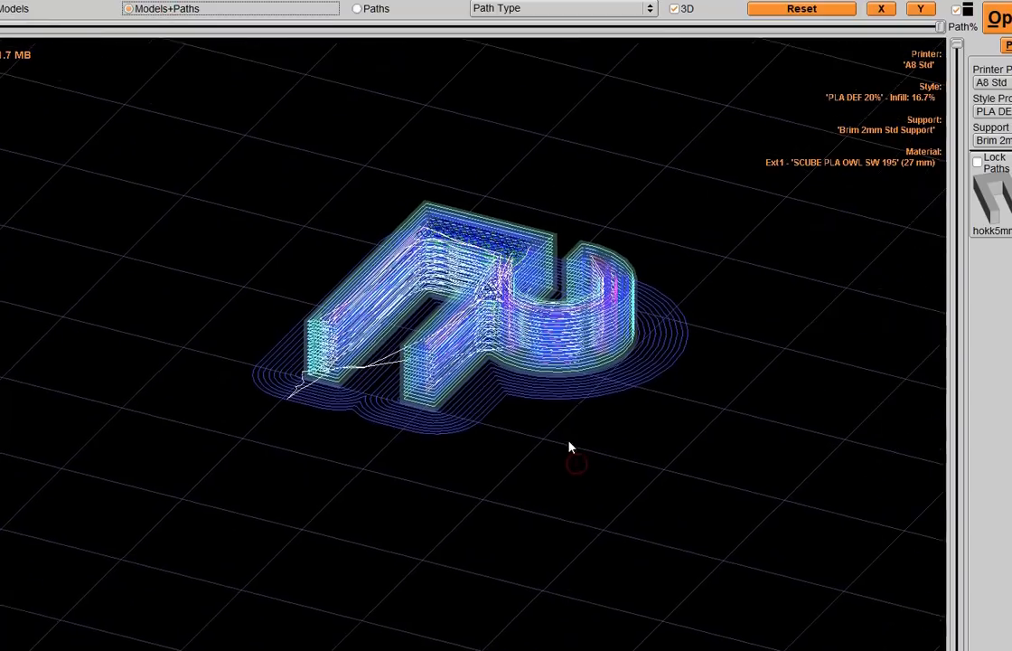
{"action": "scroll", "coordinate": [529, 482], "scroll_direction": "up", "scroll_amount": 2}
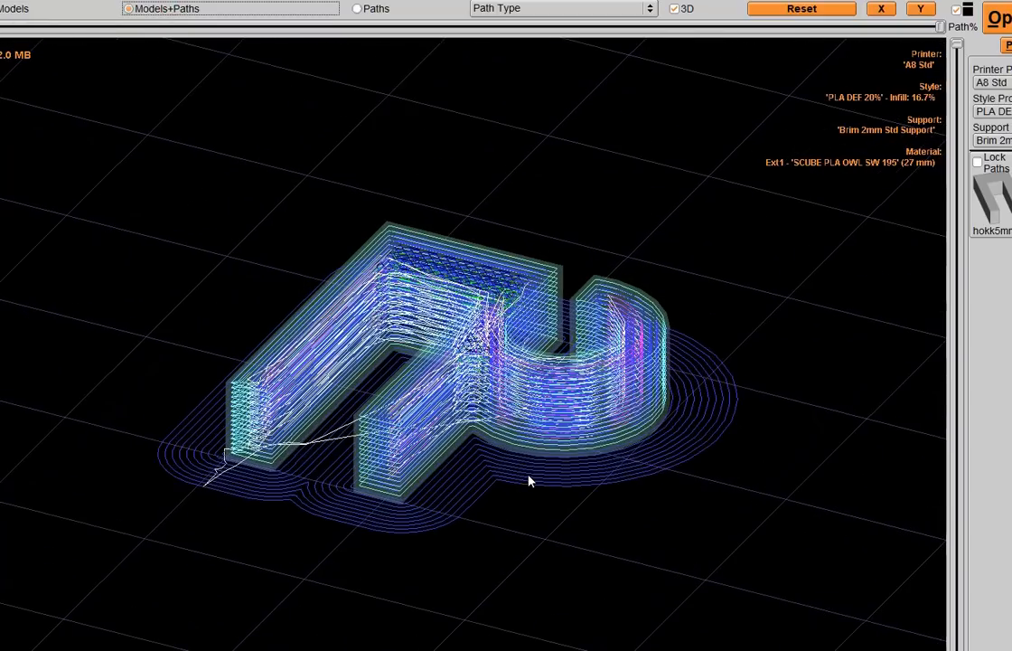